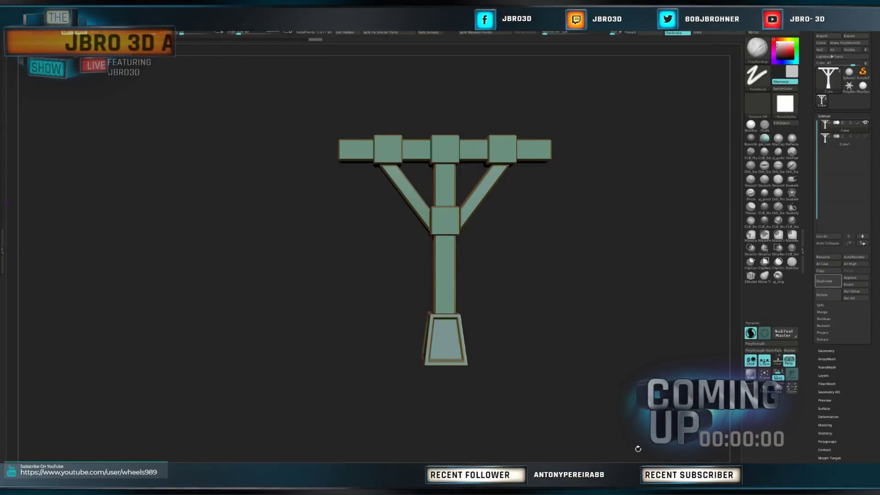
{"action": "left_click_drag", "start_coordinate": [637, 448], "coordinate": [563, 445]}
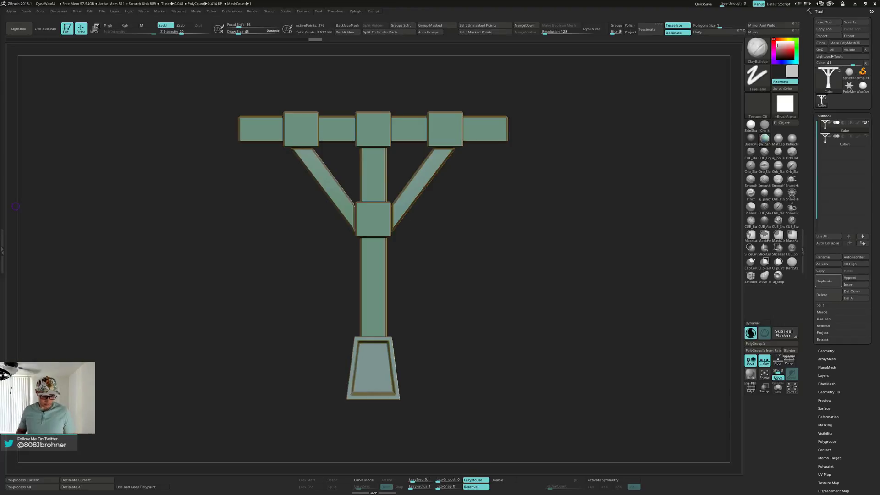
{"action": "mouse_move", "coordinate": [543, 210]}
{"action": "left_mouse_down"}
{"action": "mouse_move", "coordinate": [556, 193]}
{"action": "mouse_move", "coordinate": [535, 246]}
{"action": "mouse_move", "coordinate": [537, 220]}
{"action": "left_mouse_up"}
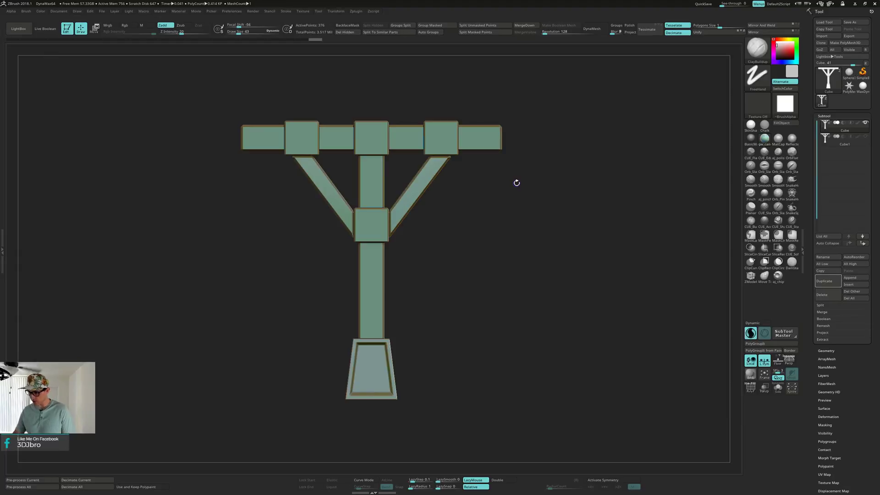
{"action": "mouse_move", "coordinate": [505, 250]}
{"action": "left_mouse_down", "text": "alt"}
{"action": "mouse_move", "coordinate": [500, 220]}
{"action": "mouse_move", "coordinate": [501, 234]}
{"action": "left_mouse_up", "text": "alt"}
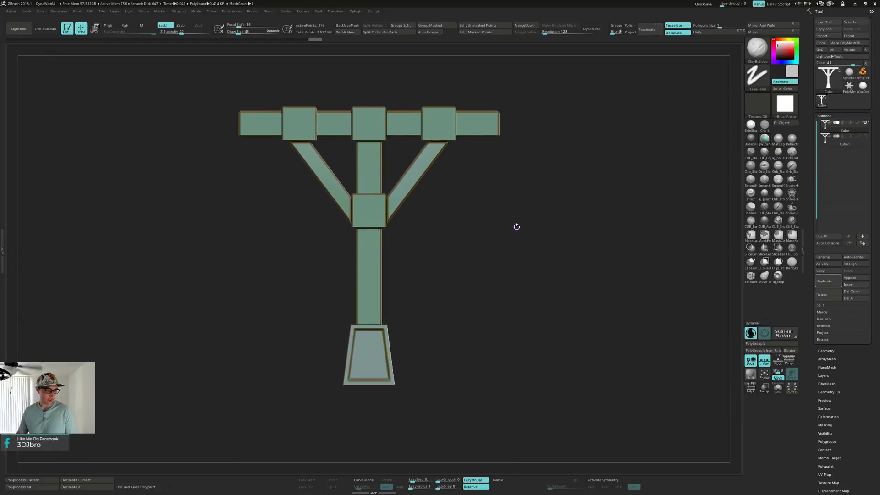
{"action": "mouse_move", "coordinate": [528, 205]}
{"action": "left_mouse_down"}
{"action": "mouse_move", "coordinate": [519, 216]}
{"action": "mouse_move", "coordinate": [508, 201]}
{"action": "mouse_move", "coordinate": [513, 224]}
{"action": "left_mouse_up"}
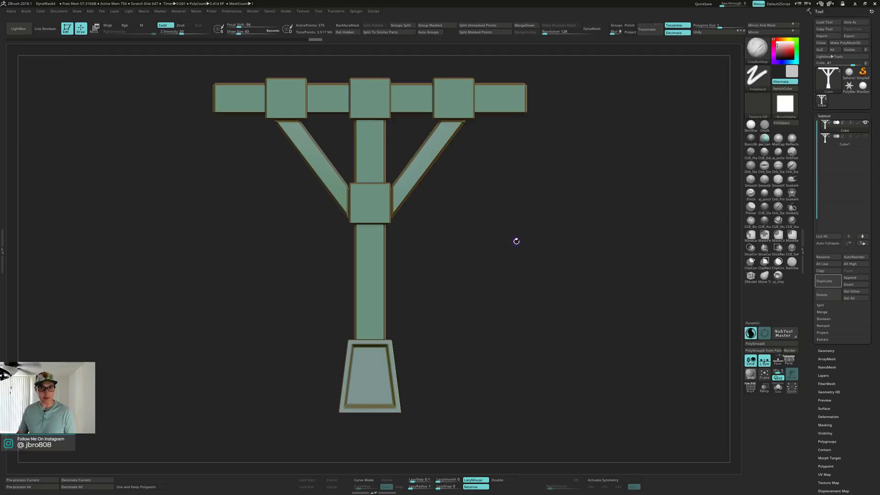
{"action": "left_click_drag", "start_coordinate": [558, 209], "coordinate": [513, 208]}
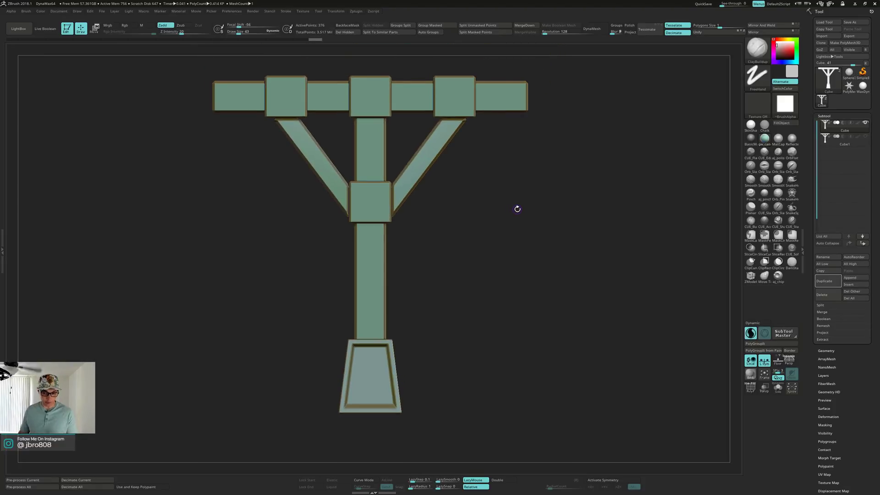
{"action": "left_click_drag", "start_coordinate": [526, 207], "coordinate": [522, 225], "text": "alt"}
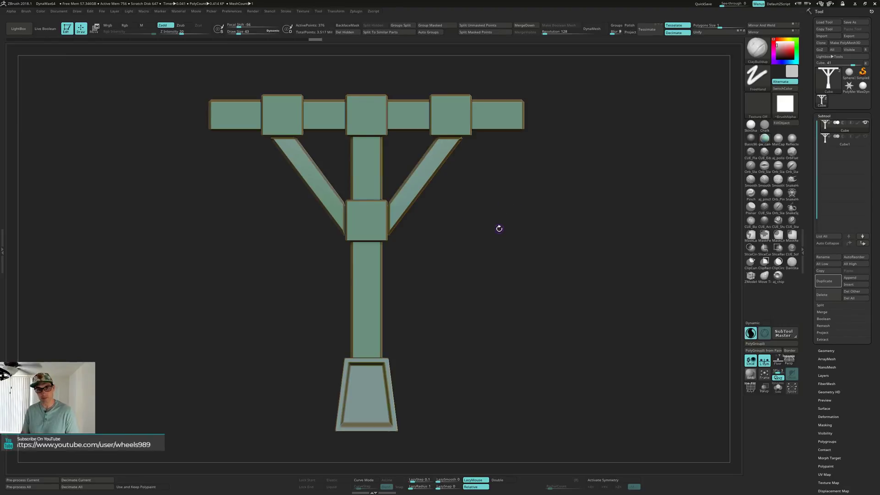
{"action": "mouse_move", "coordinate": [511, 218]}
{"action": "left_mouse_down"}
{"action": "mouse_move", "coordinate": [500, 222]}
{"action": "mouse_move", "coordinate": [513, 218]}
{"action": "left_mouse_up"}
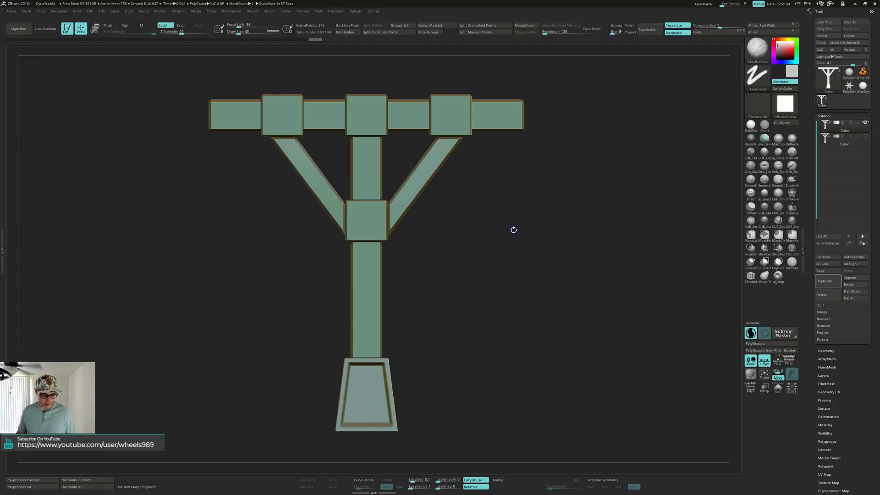
{"action": "left_click_drag", "start_coordinate": [514, 230], "coordinate": [517, 230], "text": "alt"}
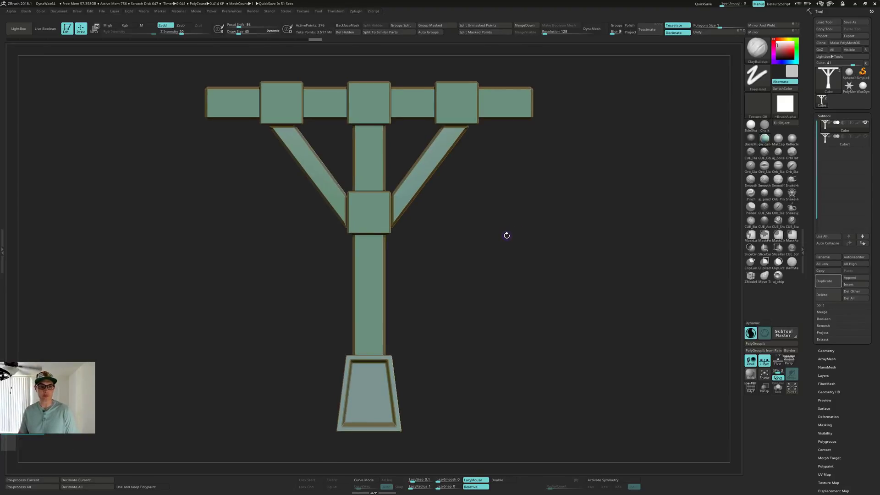
{"action": "left_click_drag", "start_coordinate": [515, 186], "coordinate": [507, 198]}
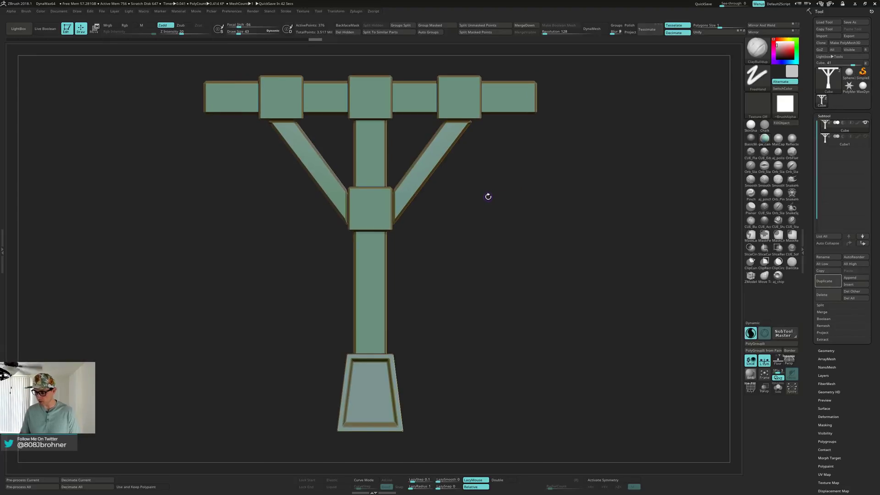
{"action": "left_click_drag", "start_coordinate": [489, 199], "coordinate": [479, 200]}
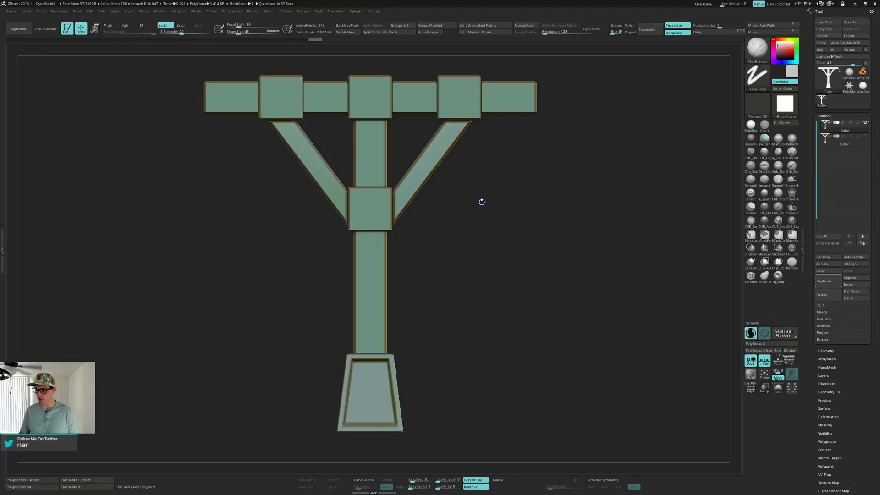
Examine the T-shaped post from the side, at a three-quarter angle and from the front.
{"action": "left_click_drag", "start_coordinate": [480, 201], "coordinate": [495, 196]}
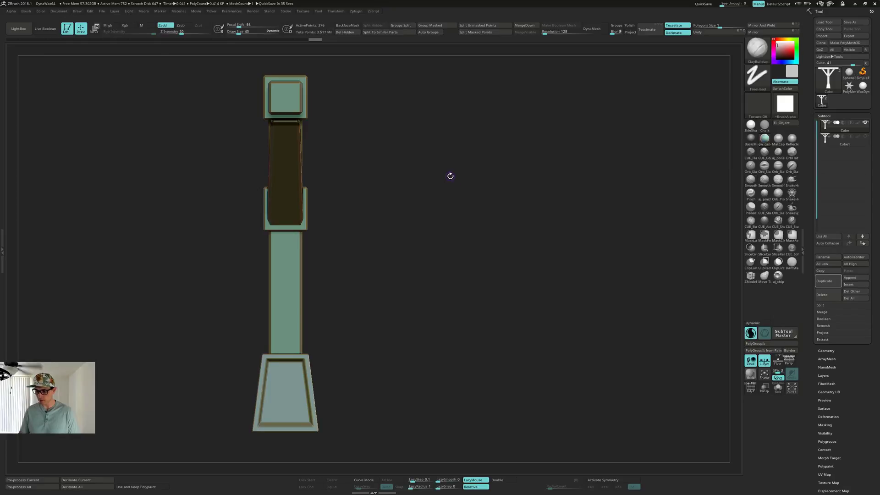
{"action": "left_click_drag", "start_coordinate": [449, 175], "coordinate": [471, 183]}
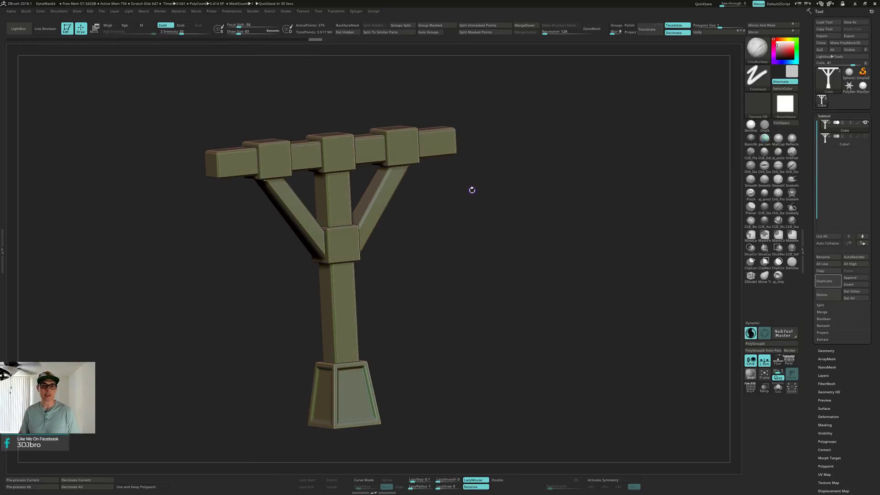
{"action": "left_click_drag", "start_coordinate": [486, 191], "coordinate": [481, 190]}
{"action": "left_click_drag", "start_coordinate": [475, 245], "coordinate": [488, 195], "text": "alt"}
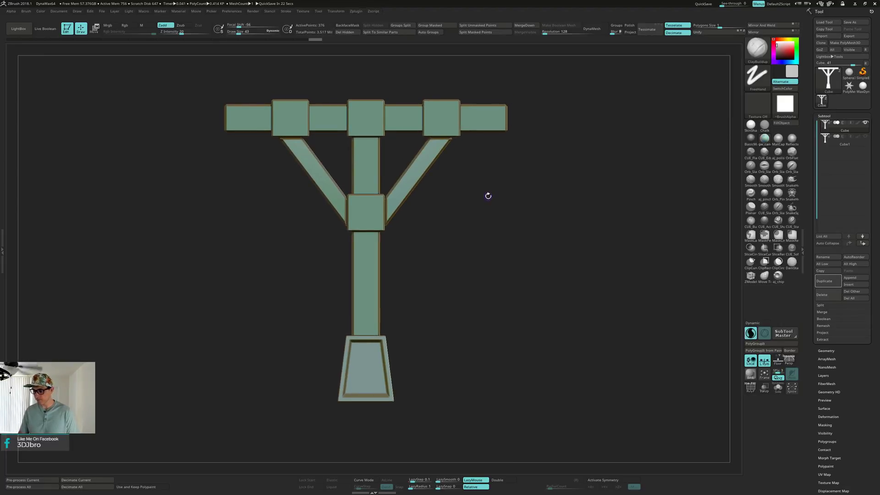
{"action": "left_click_drag", "start_coordinate": [490, 188], "coordinate": [482, 196]}
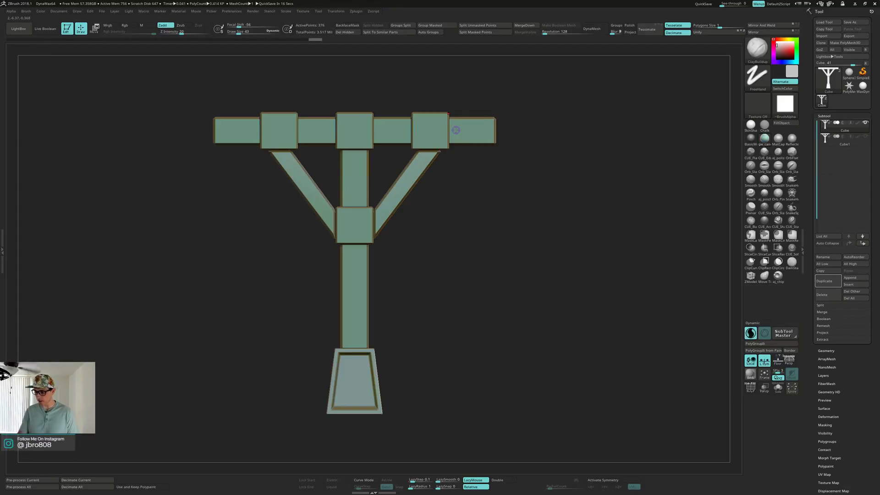
{"action": "left_click_drag", "start_coordinate": [454, 227], "coordinate": [483, 223], "text": "alt"}
{"action": "left_click_drag", "start_coordinate": [518, 191], "coordinate": [514, 192], "text": "alt"}
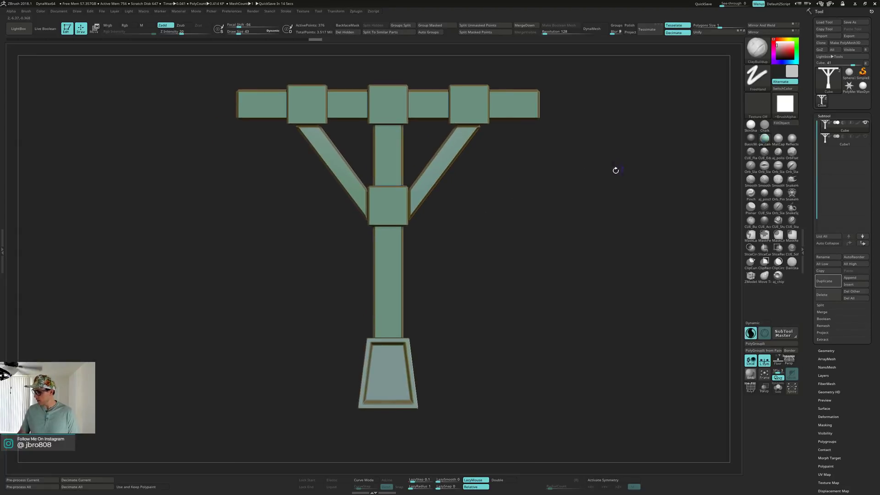
Display the post's polygroups and isolate the four square joint blocks, restoring the whole model once they are inspected.
{"action": "key", "text": "shift+f"}
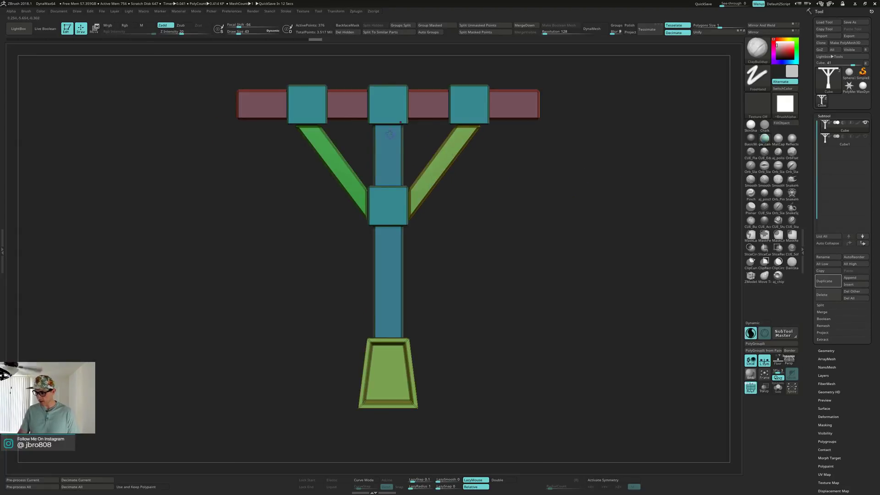
{"action": "mouse_move", "coordinate": [527, 195]}
{"action": "left_mouse_down", "text": "alt"}
{"action": "mouse_move", "coordinate": [485, 209]}
{"action": "mouse_move", "coordinate": [509, 217]}
{"action": "mouse_move", "coordinate": [489, 210]}
{"action": "mouse_move", "coordinate": [493, 219]}
{"action": "left_mouse_up", "text": "alt"}
{"action": "left_click", "coordinate": [480, 117], "text": "ctrl+shift"}
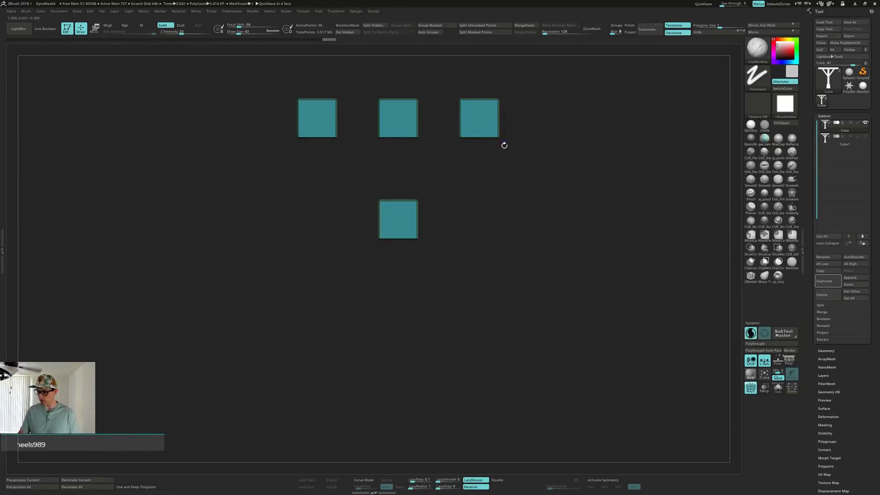
{"action": "mouse_move", "coordinate": [523, 158]}
{"action": "left_mouse_down"}
{"action": "mouse_move", "coordinate": [497, 184]}
{"action": "mouse_move", "coordinate": [524, 162]}
{"action": "left_mouse_up"}
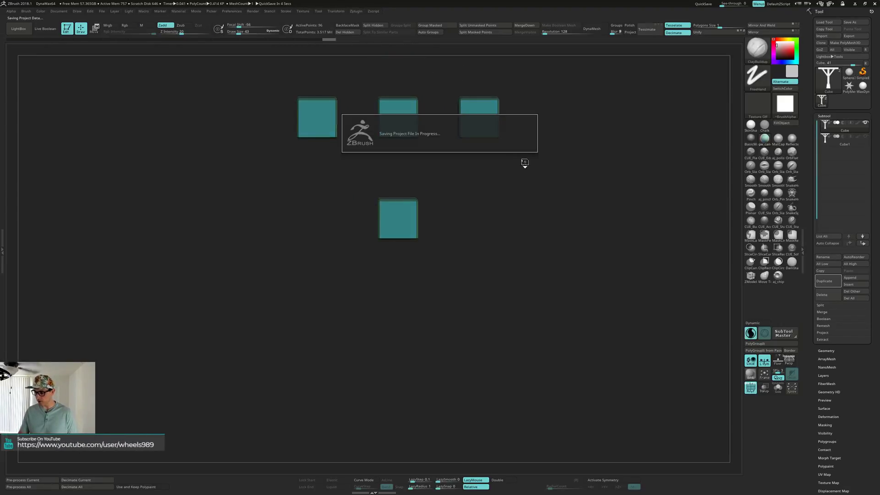
{"action": "left_click", "coordinate": [573, 175], "text": "ctrl+shift"}
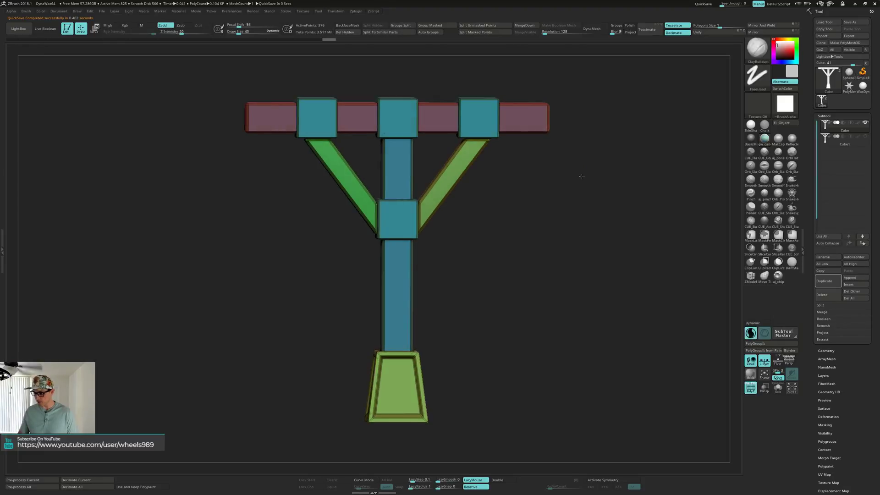
{"action": "left_click_drag", "start_coordinate": [579, 173], "coordinate": [521, 209]}
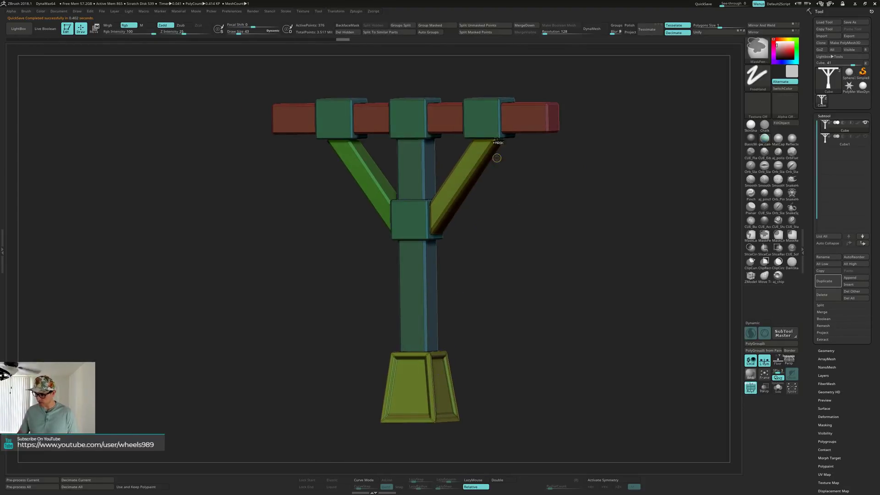
Hide the joint blocks and the base to inspect the beams and braces alone, and restore the full model.
{"action": "left_click", "coordinate": [487, 114], "text": "ctrl+shift"}
{"action": "left_click", "coordinate": [561, 197], "text": "ctrl+shift"}
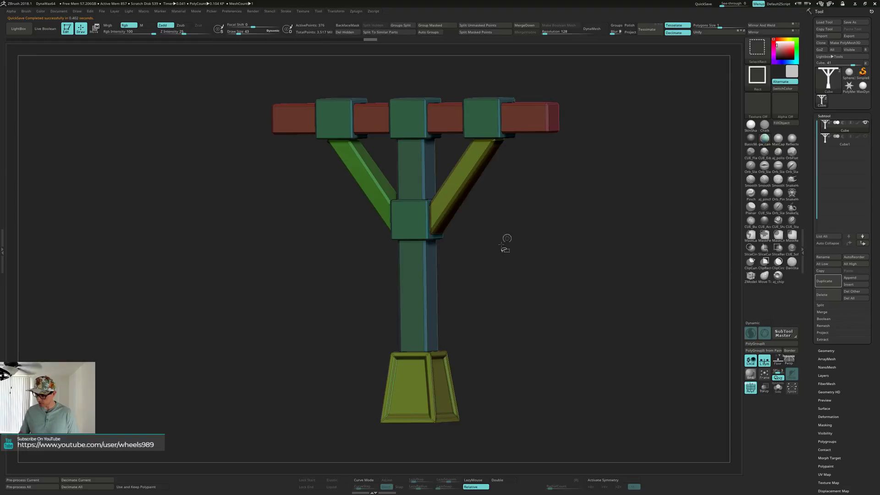
{"action": "left_click", "coordinate": [415, 115], "text": "ctrl+shift"}
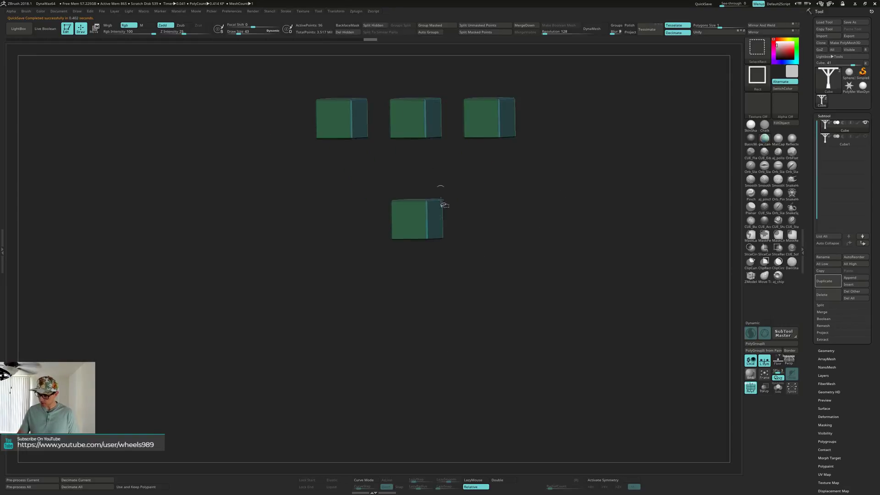
{"action": "left_click", "coordinate": [420, 210], "text": "ctrl+shift"}
{"action": "left_click", "coordinate": [418, 379], "text": "ctrl+shift"}
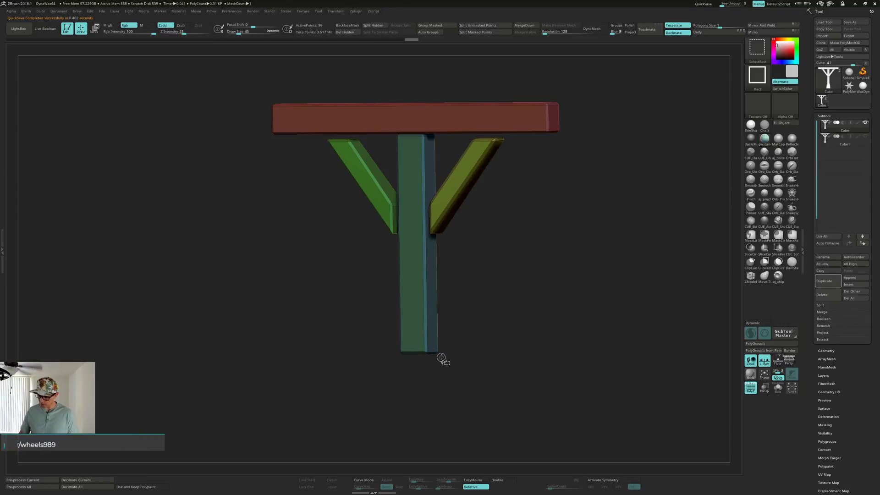
{"action": "left_click_drag", "start_coordinate": [485, 311], "coordinate": [529, 273]}
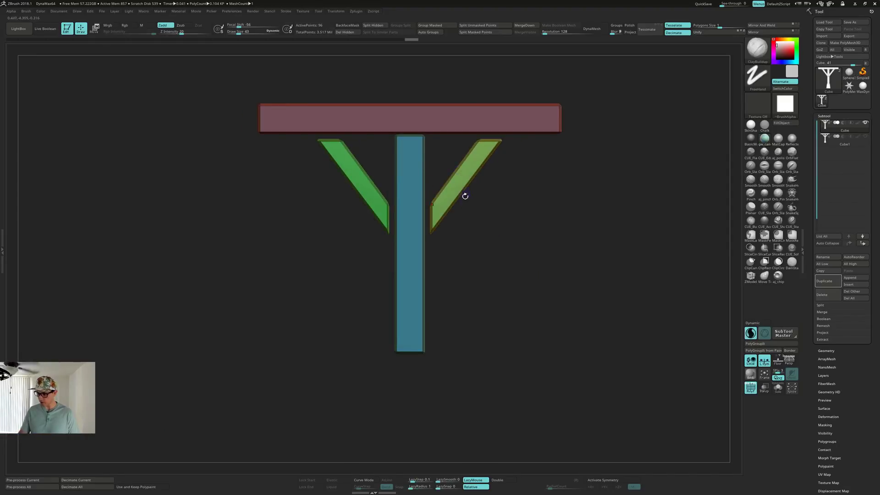
{"action": "left_click", "coordinate": [531, 297], "text": "ctrl+shift"}
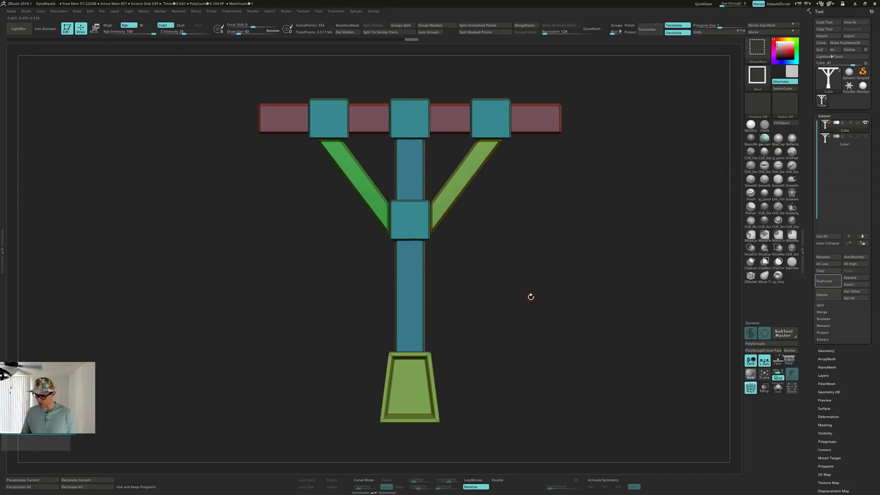
Isolate the tapered base to inspect it, turn off the polygroup display and show the whole post again.
{"action": "left_click", "coordinate": [426, 383], "text": "ctrl+shift"}
{"action": "left_click_drag", "start_coordinate": [478, 339], "coordinate": [470, 207], "text": "alt"}
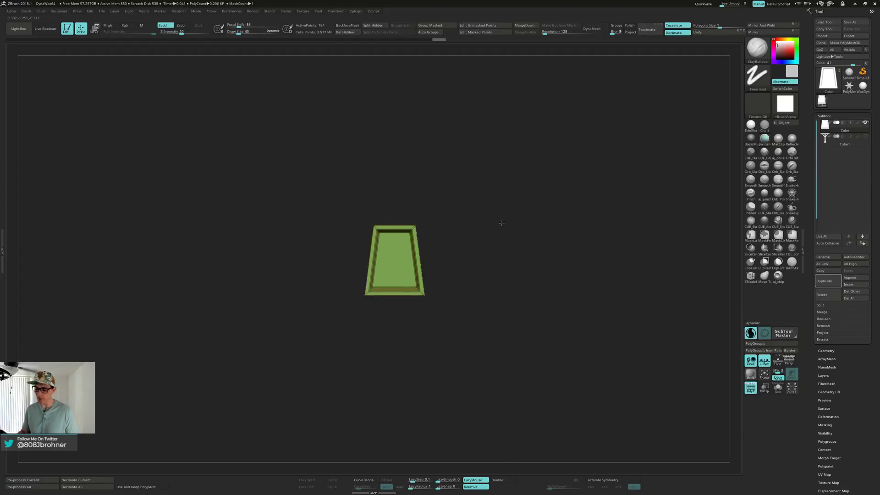
{"action": "left_click_drag", "start_coordinate": [501, 223], "coordinate": [503, 239]}
{"action": "key", "text": "shift+f"}
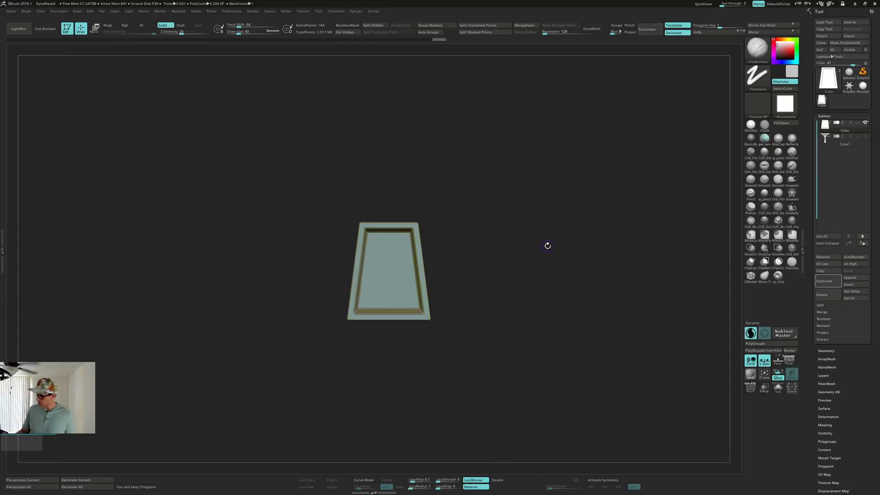
{"action": "left_click", "coordinate": [546, 246], "text": "ctrl+shift"}
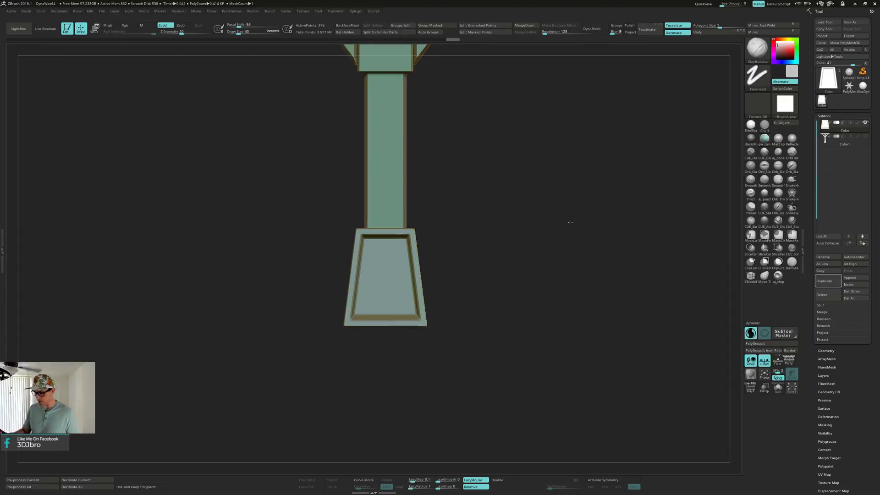
{"action": "left_click_drag", "start_coordinate": [572, 185], "coordinate": [568, 264], "text": "alt"}
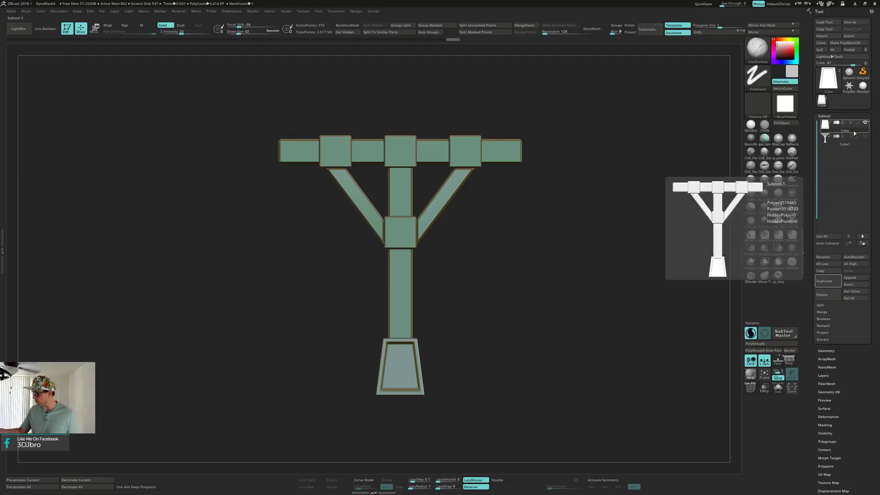
Make the Cube1 subtool active and briefly check its polygroup display.
{"action": "left_click", "coordinate": [859, 143]}
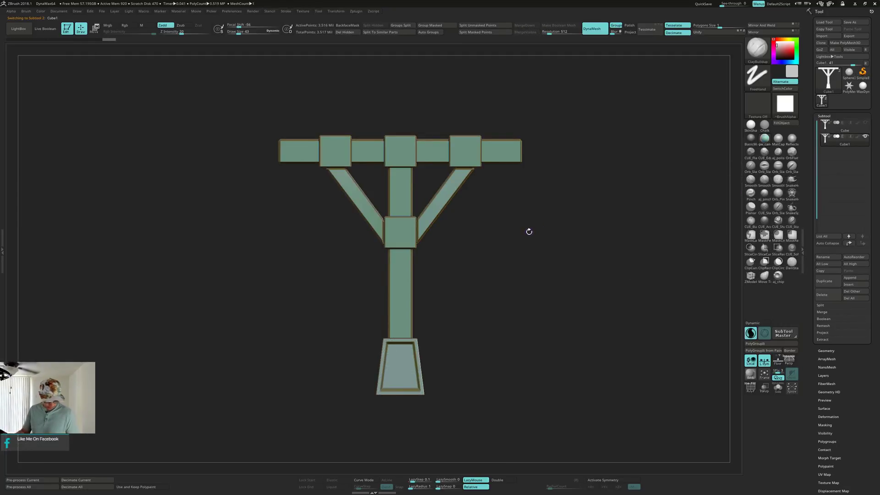
{"action": "key", "text": "shift+f"}
{"action": "mouse_move", "coordinate": [530, 230]}
{"action": "left_mouse_down", "text": "alt"}
{"action": "mouse_move", "coordinate": [532, 240]}
{"action": "mouse_move", "coordinate": [530, 232]}
{"action": "left_mouse_up", "text": "alt"}
{"action": "key", "text": "shift+f"}
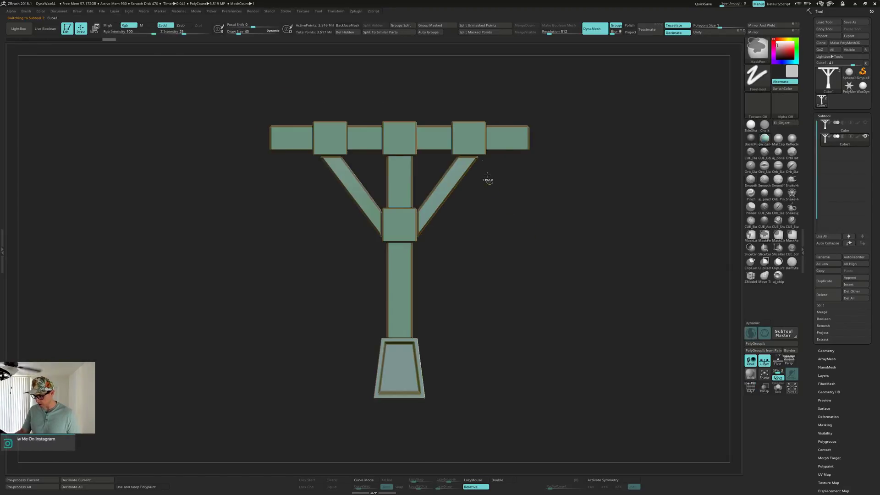
Isolate the four joint blocks of the Cube1 subtool to inspect them, and restore the full post.
{"action": "left_click", "coordinate": [473, 138], "text": "ctrl+shift"}
{"action": "left_click_drag", "start_coordinate": [489, 183], "coordinate": [493, 187]}
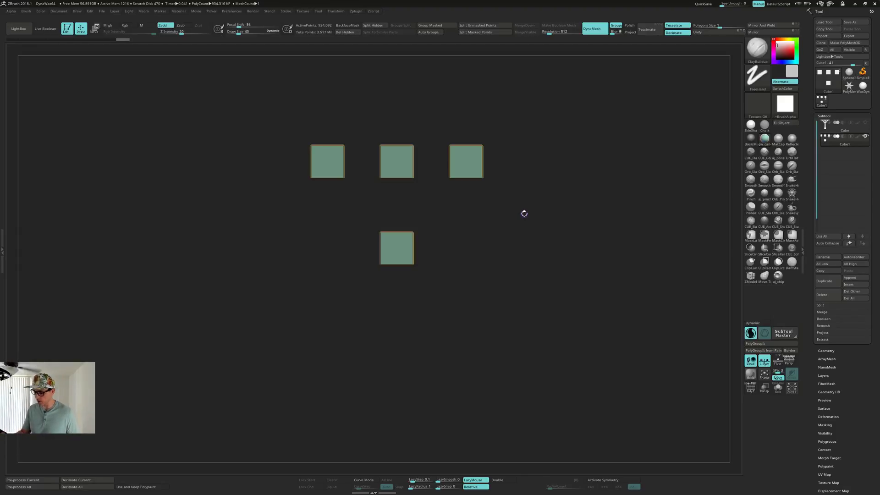
{"action": "left_click_drag", "start_coordinate": [524, 212], "coordinate": [542, 239], "text": "alt"}
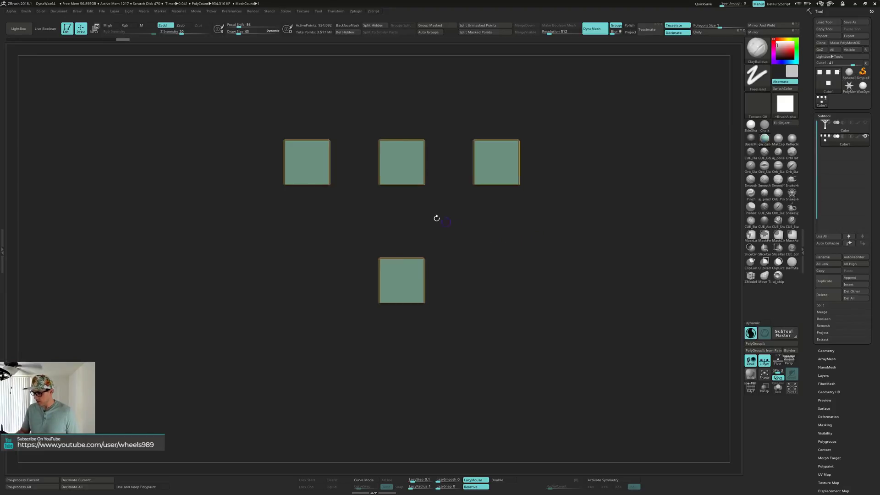
{"action": "mouse_move", "coordinate": [516, 236]}
{"action": "left_mouse_down"}
{"action": "mouse_move", "coordinate": [509, 254]}
{"action": "mouse_move", "coordinate": [515, 242]}
{"action": "left_mouse_up"}
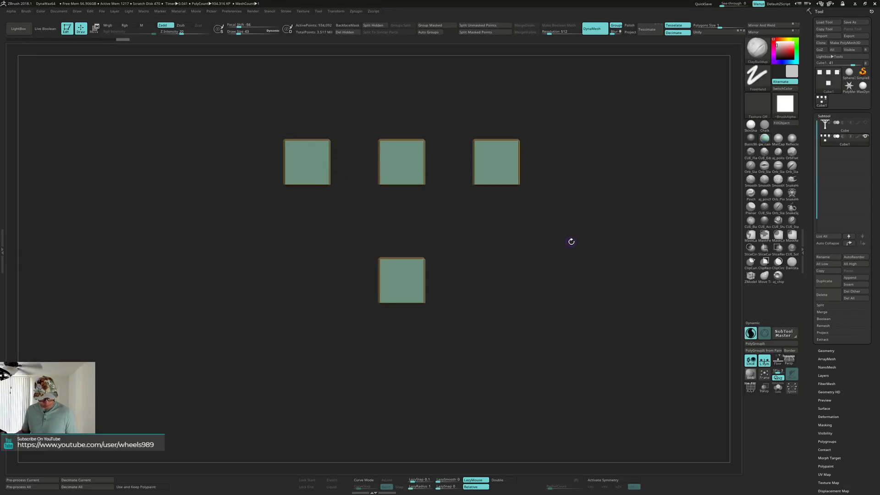
{"action": "left_click", "coordinate": [590, 251], "text": "ctrl+shift"}
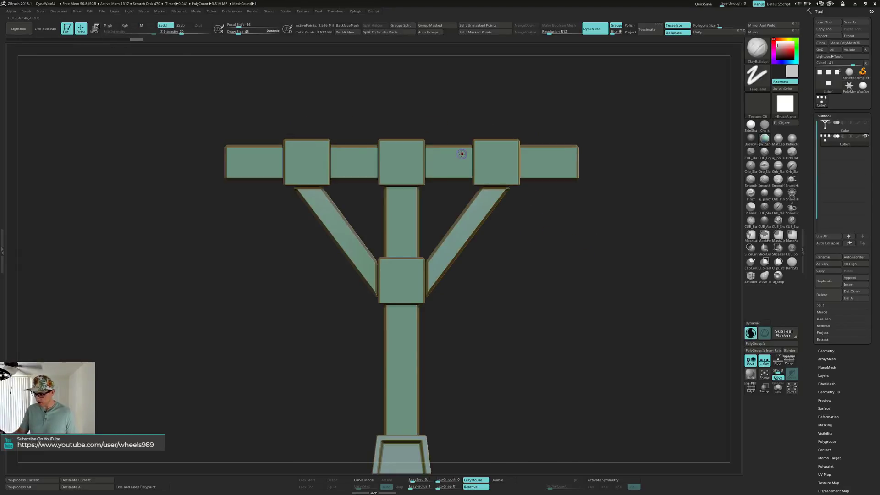
Isolate the four joint blocks of Cube1 and switch the material to MatCap Pearl Cavity.
{"action": "left_click_drag", "start_coordinate": [479, 296], "coordinate": [494, 259], "text": "alt"}
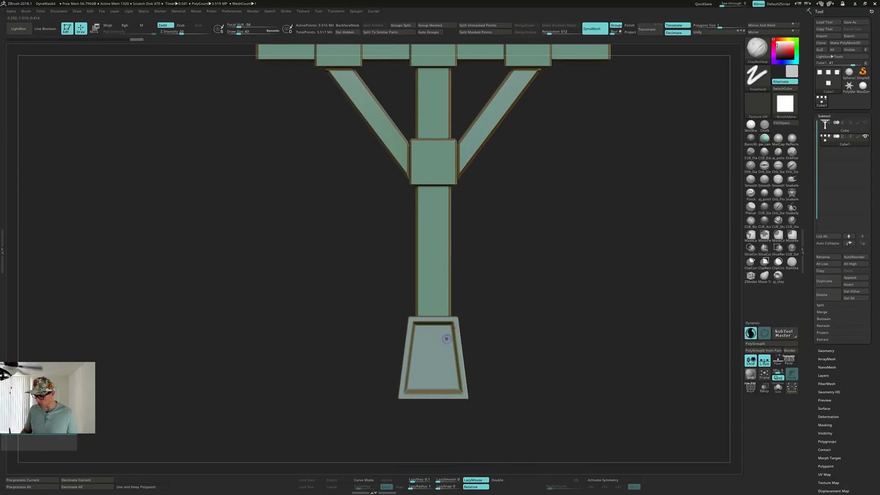
{"action": "left_click_drag", "start_coordinate": [525, 186], "coordinate": [499, 245], "text": "alt"}
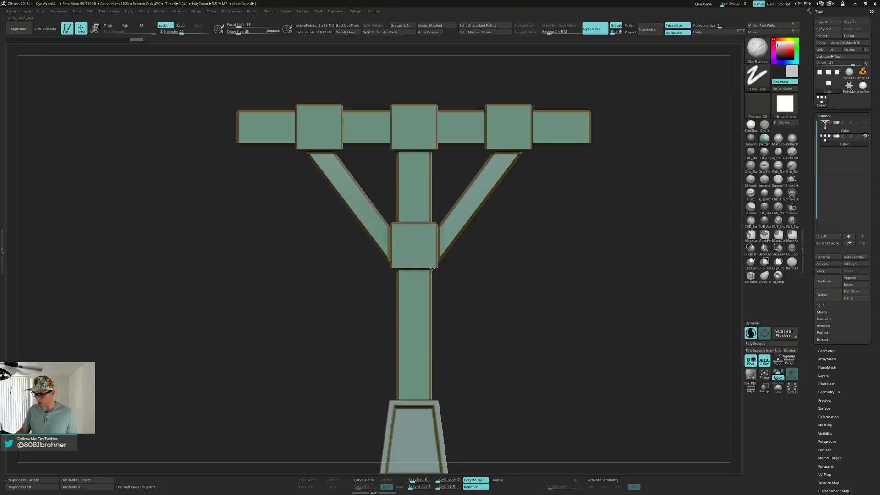
{"action": "mouse_move", "coordinate": [446, 276]}
{"action": "left_mouse_down"}
{"action": "mouse_move", "coordinate": [496, 263]}
{"action": "mouse_move", "coordinate": [500, 247]}
{"action": "left_mouse_up"}
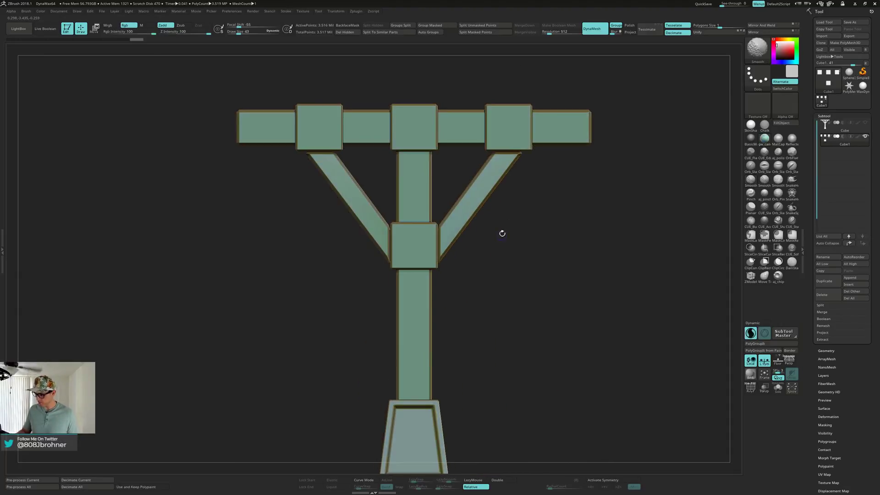
{"action": "left_click", "coordinate": [515, 131], "text": "ctrl+shift"}
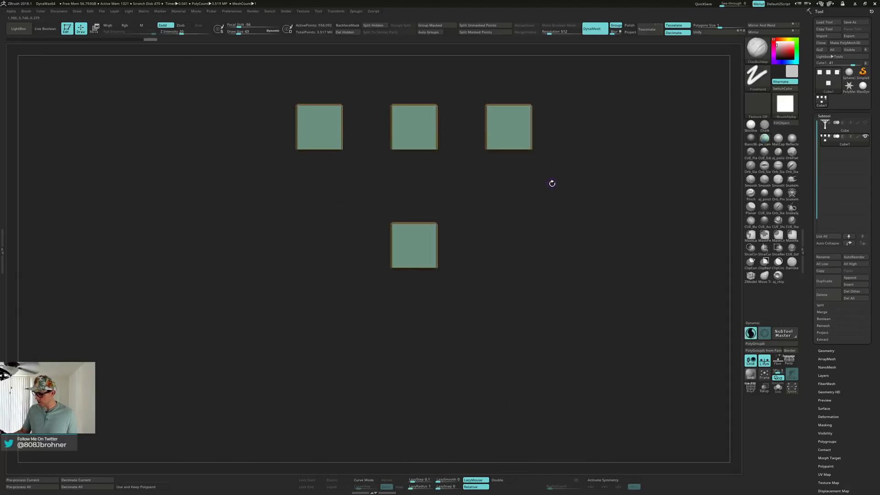
{"action": "left_click", "coordinate": [778, 138]}
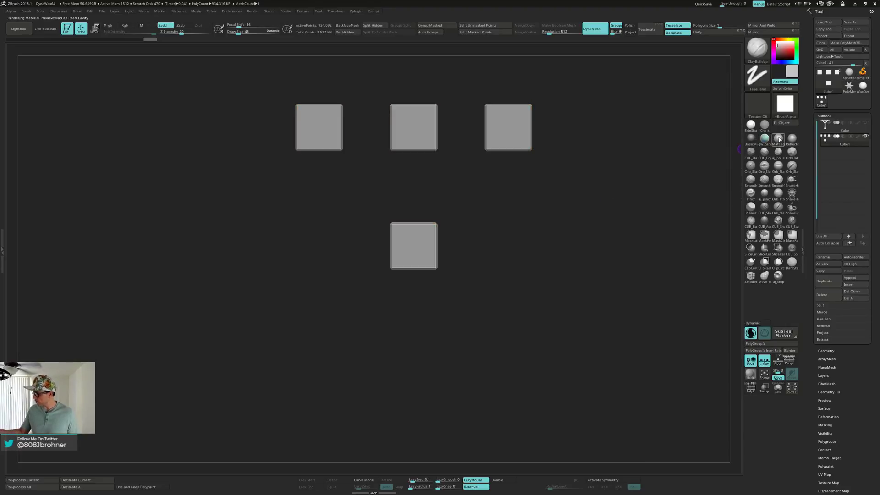
{"action": "left_click_drag", "start_coordinate": [622, 182], "coordinate": [559, 250]}
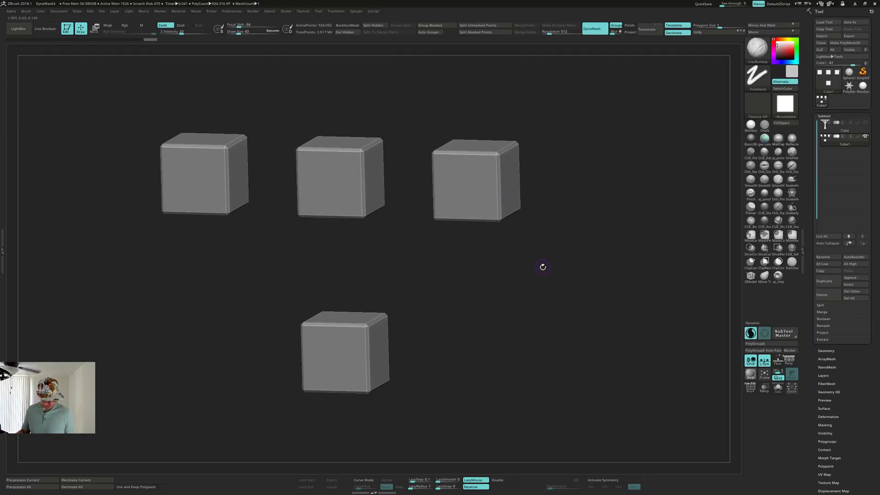
Choose the TrimDynamic brush, set its draw size to 37 and turn off Sculptris Pro mode.
{"action": "key", "text": "b"}
{"action": "key", "text": "t"}
{"action": "key", "text": "d"}
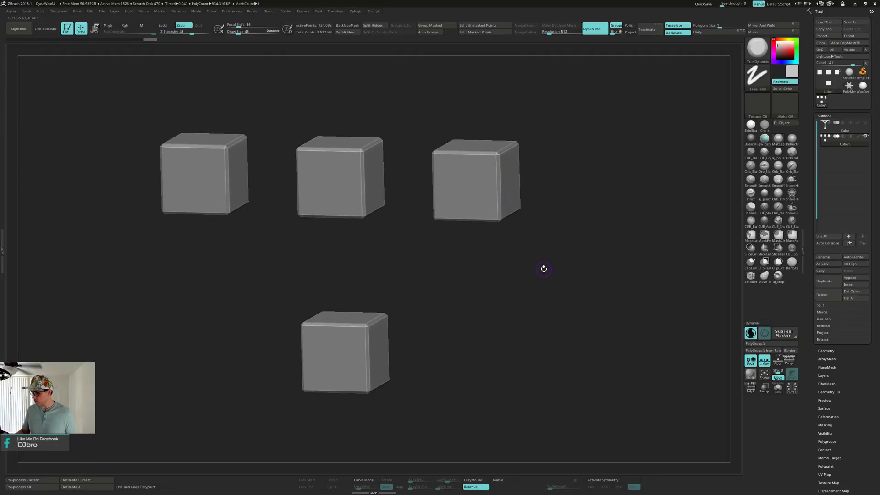
{"action": "mouse_move", "coordinate": [559, 228]}
{"action": "left_mouse_down", "text": "alt"}
{"action": "mouse_move", "coordinate": [562, 243]}
{"action": "mouse_move", "coordinate": [656, 255]}
{"action": "left_mouse_up", "text": "alt"}
{"action": "key", "text": "s"}
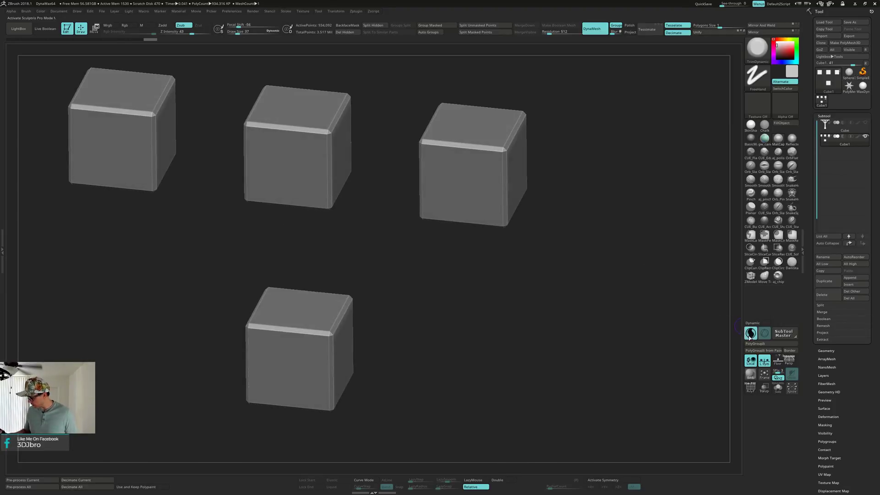
{"action": "left_click_drag", "start_coordinate": [600, 252], "coordinate": [550, 240]}
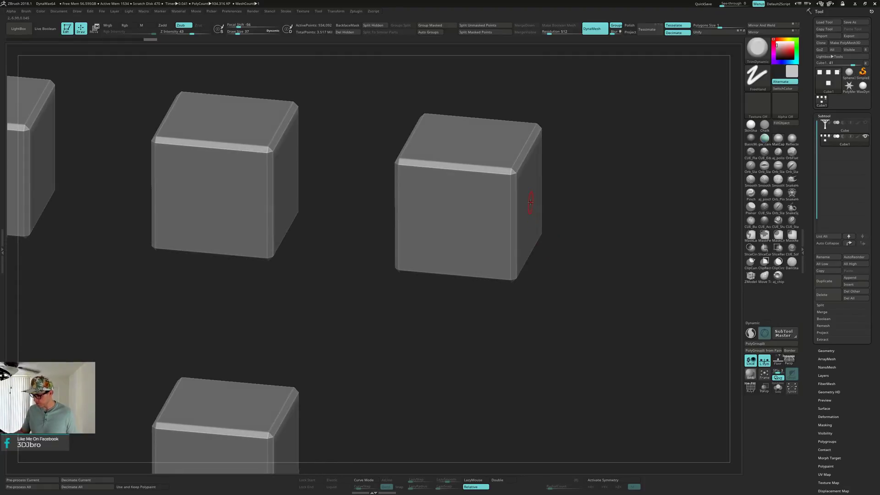
{"action": "left_click_drag", "start_coordinate": [530, 201], "coordinate": [526, 188]}
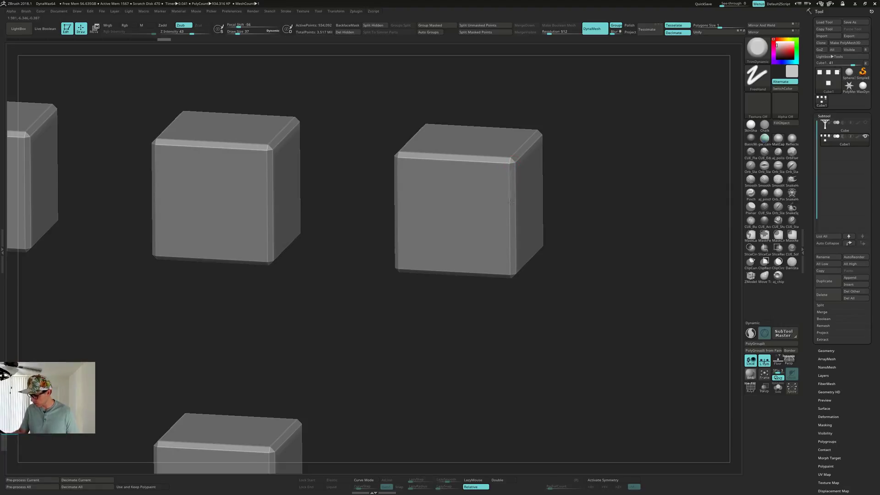
{"action": "mouse_move", "coordinate": [515, 184]}
{"action": "right_mouse_down"}
{"action": "mouse_move", "coordinate": [486, 188]}
{"action": "mouse_move", "coordinate": [530, 172]}
{"action": "mouse_move", "coordinate": [514, 170]}
{"action": "right_mouse_up"}
{"action": "left_click_drag", "start_coordinate": [514, 170], "coordinate": [509, 195]}
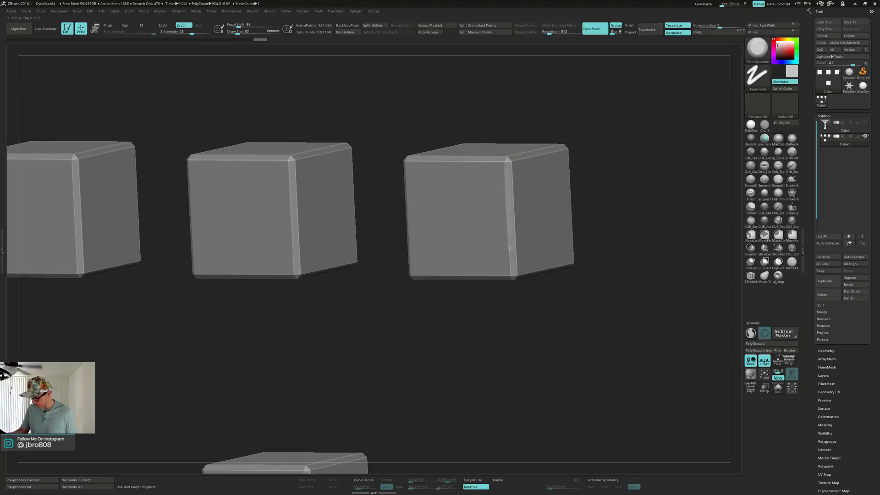
{"action": "key", "text": "ctrl"}
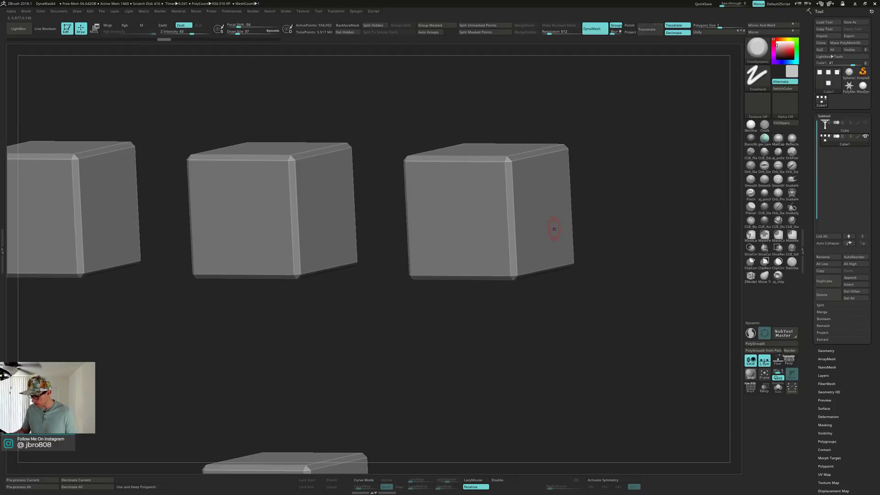
Activate X symmetry for sculpting the joint blocks.
{"action": "right_click_drag", "start_coordinate": [553, 230], "coordinate": [563, 200]}
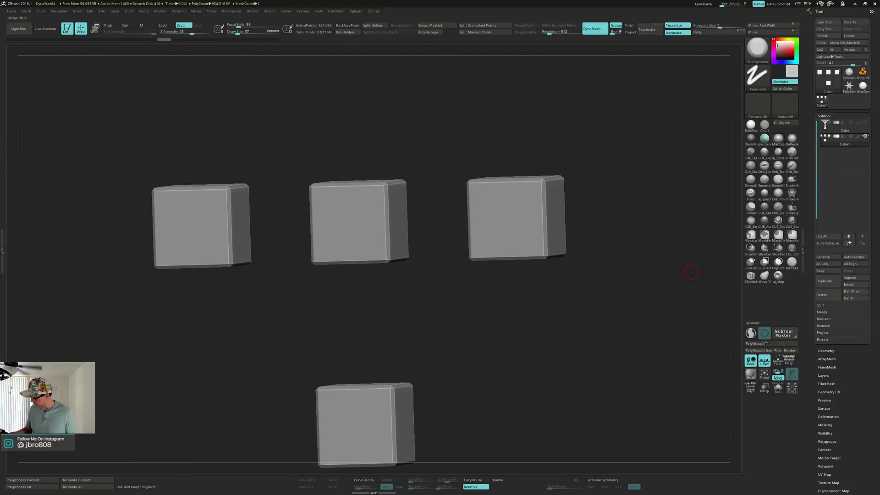
{"action": "key", "text": "x"}
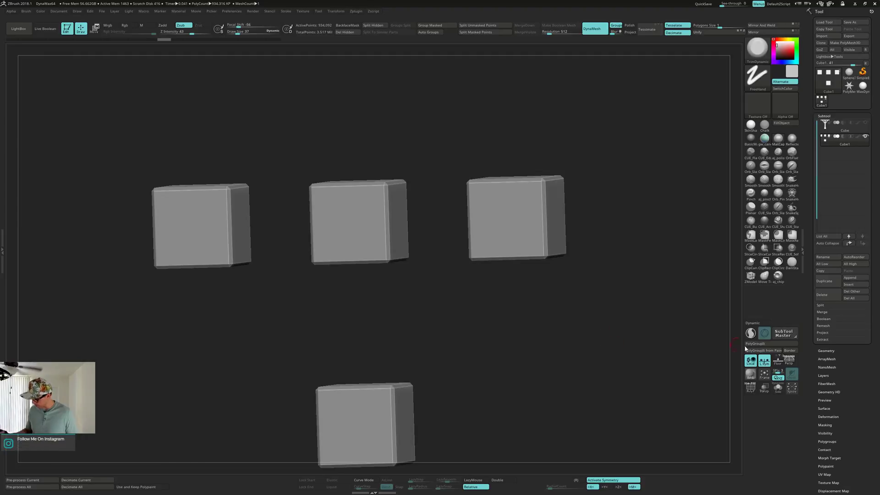
{"action": "mouse_move", "coordinate": [599, 243]}
{"action": "right_mouse_down"}
{"action": "mouse_move", "coordinate": [567, 233]}
{"action": "mouse_move", "coordinate": [589, 232]}
{"action": "right_mouse_up"}
{"action": "right_click_drag", "start_coordinate": [526, 187], "coordinate": [530, 186]}
{"action": "right_click_drag", "start_coordinate": [530, 185], "coordinate": [523, 194], "text": "ctrl"}
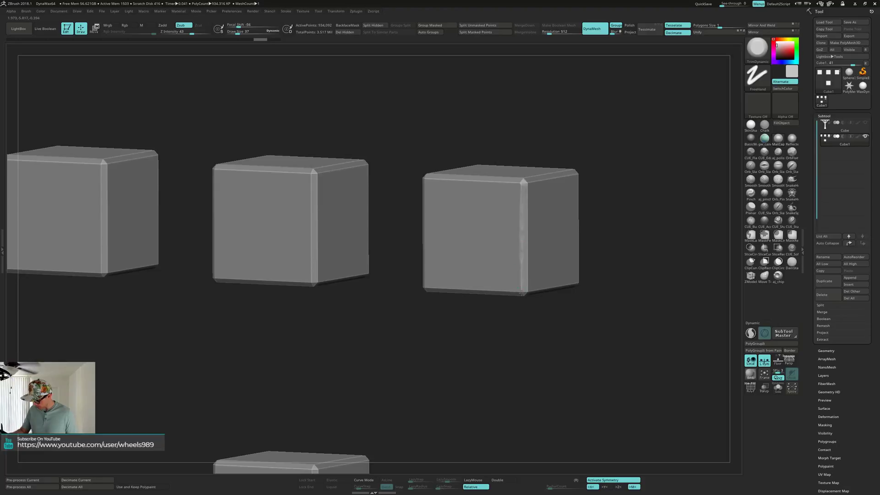
{"action": "right_click_drag", "start_coordinate": [522, 293], "coordinate": [528, 185]}
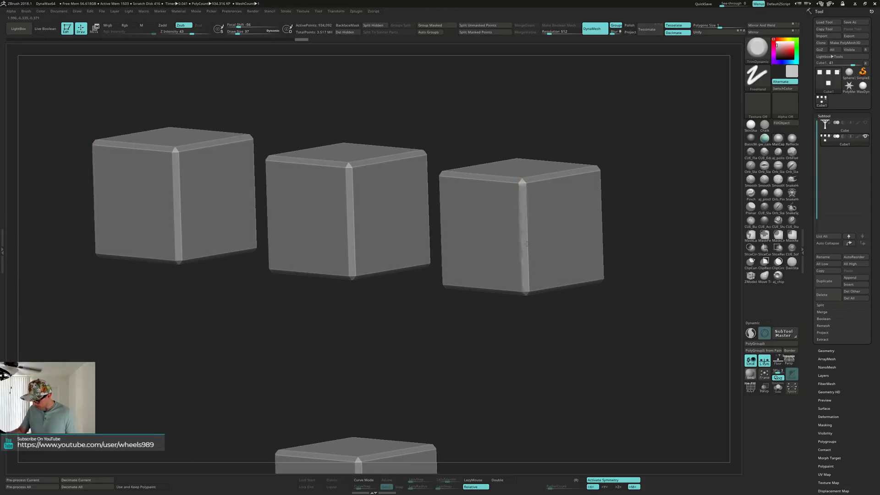
{"action": "right_click_drag", "start_coordinate": [527, 216], "coordinate": [526, 188]}
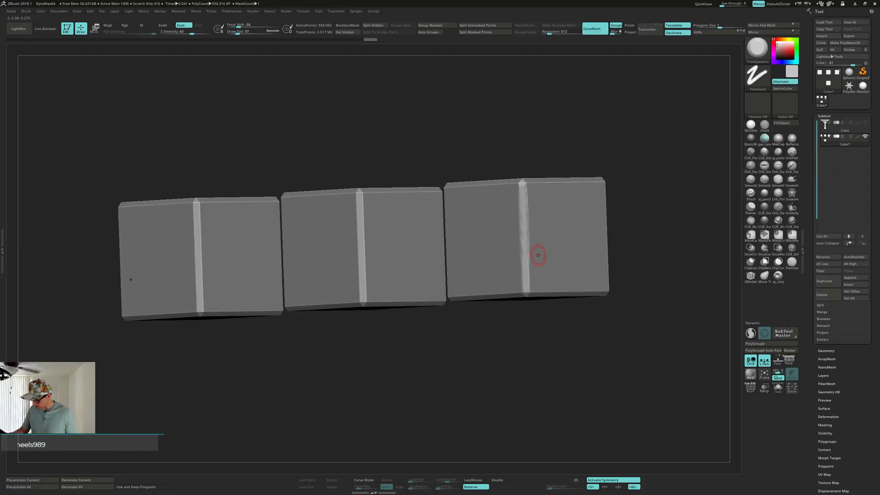
{"action": "key", "text": "ctrl"}
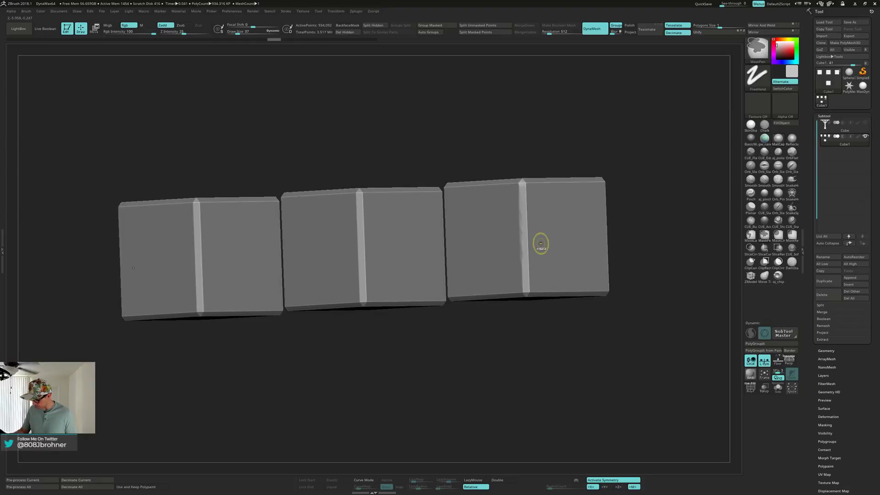
Set the brush draw size to 55 and trim uneven wear along the outer front vertical edge of the right crossbeam block.
{"action": "key", "text": "s"}
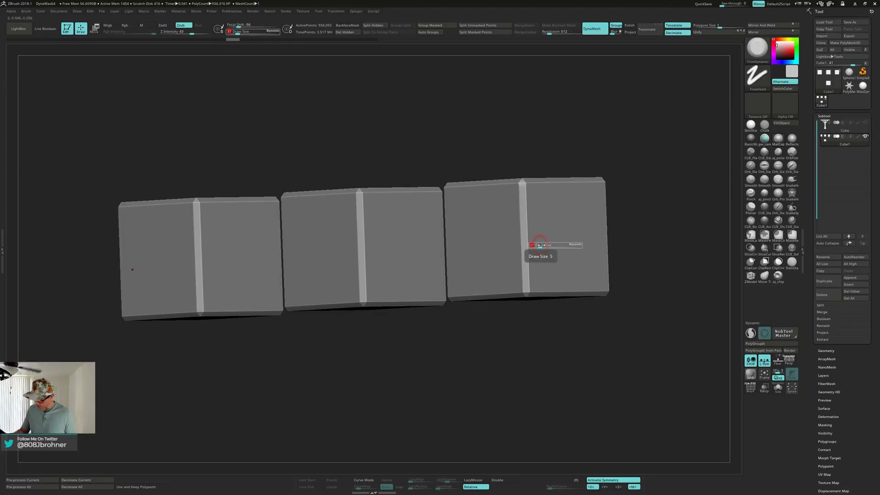
{"action": "left_click_drag", "start_coordinate": [542, 245], "coordinate": [541, 245]}
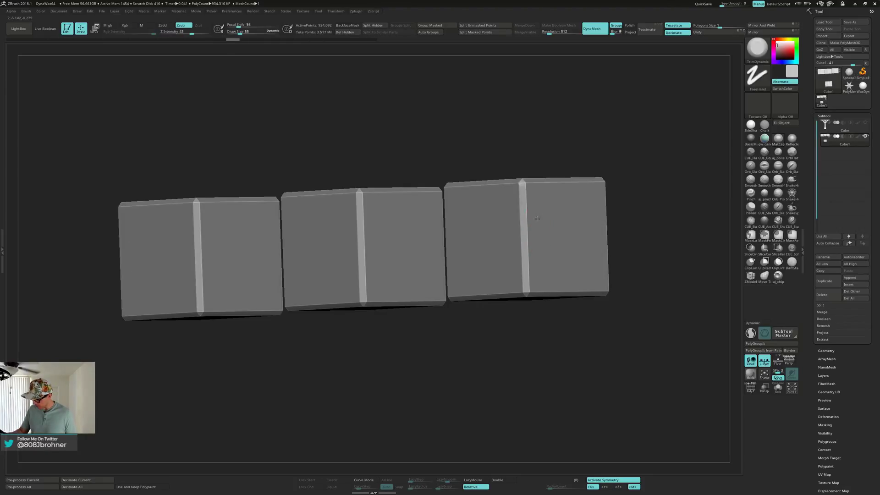
{"action": "mouse_move", "coordinate": [542, 245]}
{"action": "right_mouse_down"}
{"action": "mouse_move", "coordinate": [562, 252]}
{"action": "mouse_move", "coordinate": [532, 199]}
{"action": "right_mouse_up"}
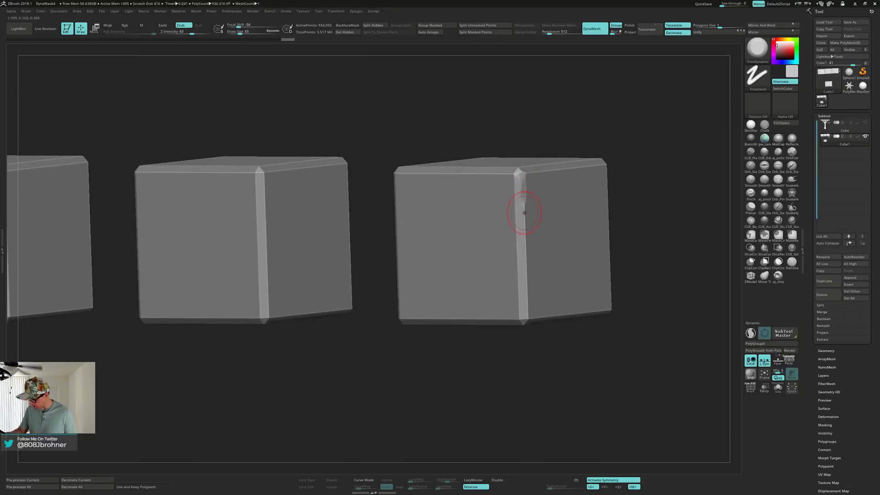
{"action": "left_click_drag", "start_coordinate": [523, 190], "coordinate": [526, 256], "text": "shift"}
{"action": "left_click_drag", "start_coordinate": [526, 193], "coordinate": [523, 213]}
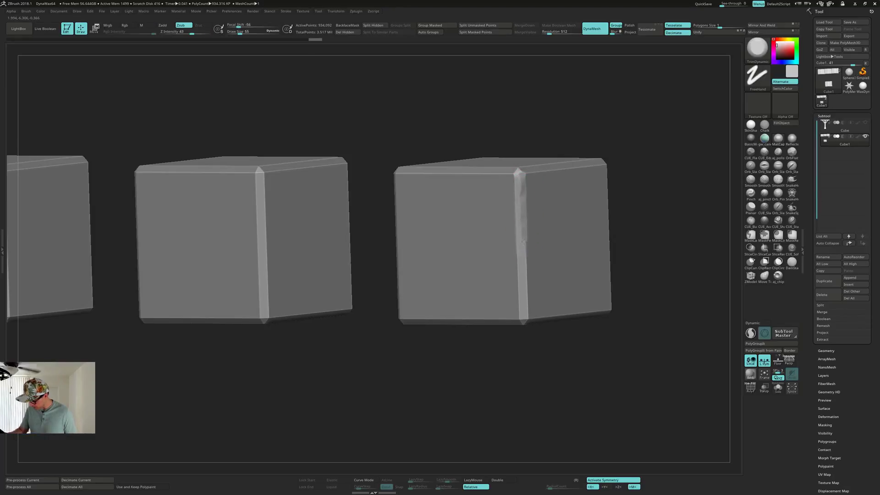
{"action": "mouse_move", "coordinate": [527, 293]}
{"action": "left_mouse_down"}
{"action": "mouse_move", "coordinate": [527, 309]}
{"action": "mouse_move", "coordinate": [528, 270]}
{"action": "left_mouse_up"}
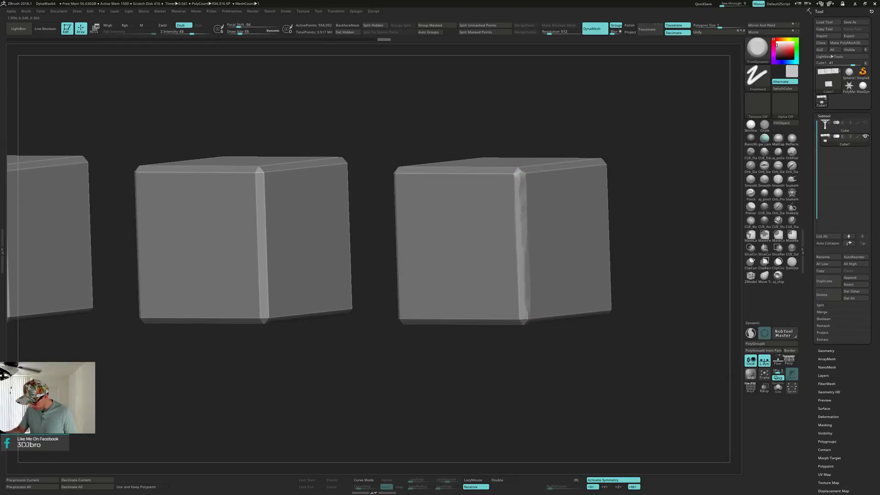
{"action": "left_click_drag", "start_coordinate": [529, 302], "coordinate": [527, 317]}
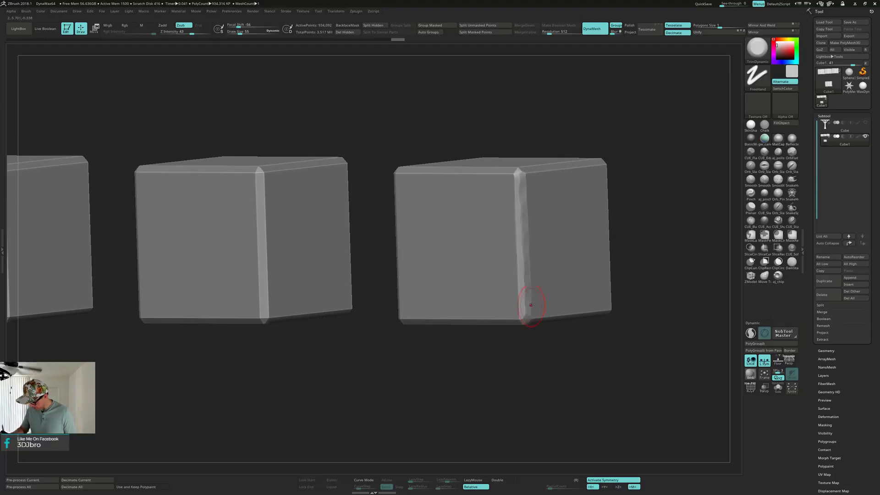
Chip the upper and lower corners of the right block's outer front edge and trim the edge's front side.
{"action": "mouse_move", "coordinate": [533, 307]}
{"action": "right_mouse_down"}
{"action": "mouse_move", "coordinate": [591, 250]}
{"action": "mouse_move", "coordinate": [584, 303]}
{"action": "right_mouse_up"}
{"action": "mouse_move", "coordinate": [522, 168]}
{"action": "right_mouse_down"}
{"action": "mouse_move", "coordinate": [523, 183]}
{"action": "mouse_move", "coordinate": [525, 167]}
{"action": "right_mouse_up"}
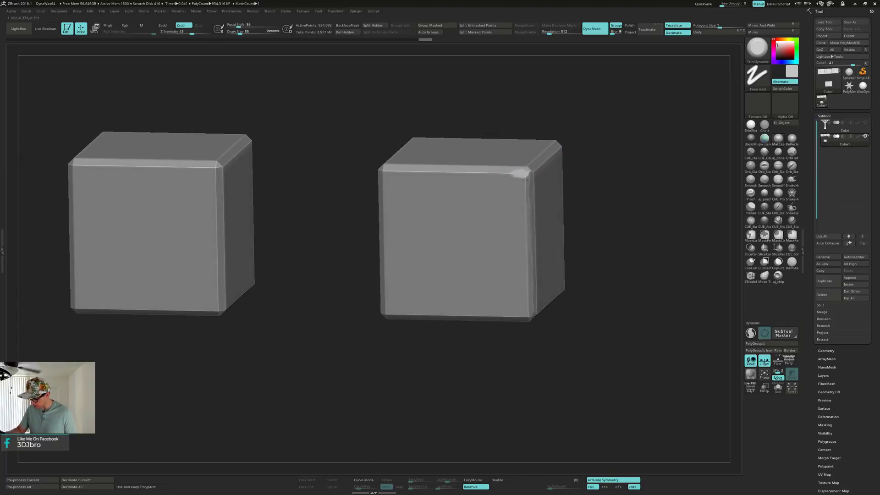
{"action": "mouse_move", "coordinate": [525, 176]}
{"action": "left_mouse_down"}
{"action": "mouse_move", "coordinate": [525, 196]}
{"action": "mouse_move", "coordinate": [526, 171]}
{"action": "mouse_move", "coordinate": [525, 182]}
{"action": "left_mouse_up"}
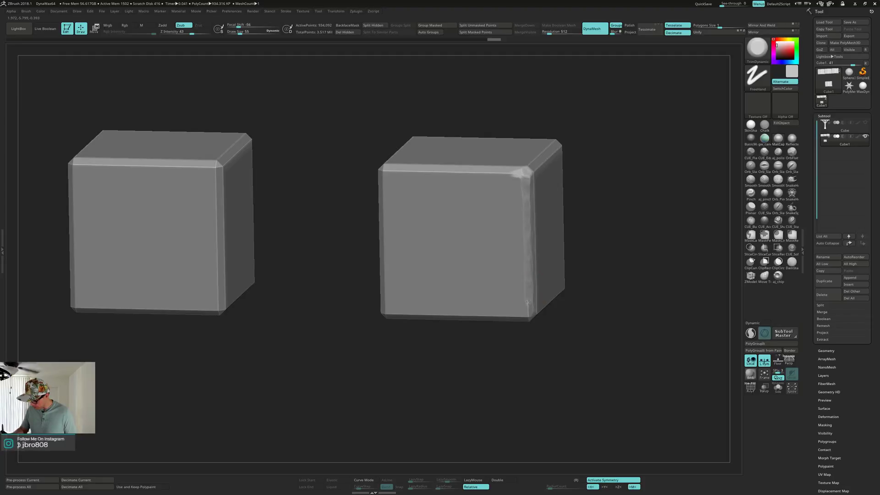
{"action": "left_click_drag", "start_coordinate": [529, 303], "coordinate": [528, 315]}
Trim the right block's inner front vertical edge unevenly, including its upper and lower corners.
{"action": "mouse_move", "coordinate": [527, 305]}
{"action": "right_mouse_down"}
{"action": "mouse_move", "coordinate": [531, 271]}
{"action": "mouse_move", "coordinate": [546, 281]}
{"action": "mouse_move", "coordinate": [427, 179]}
{"action": "right_mouse_up"}
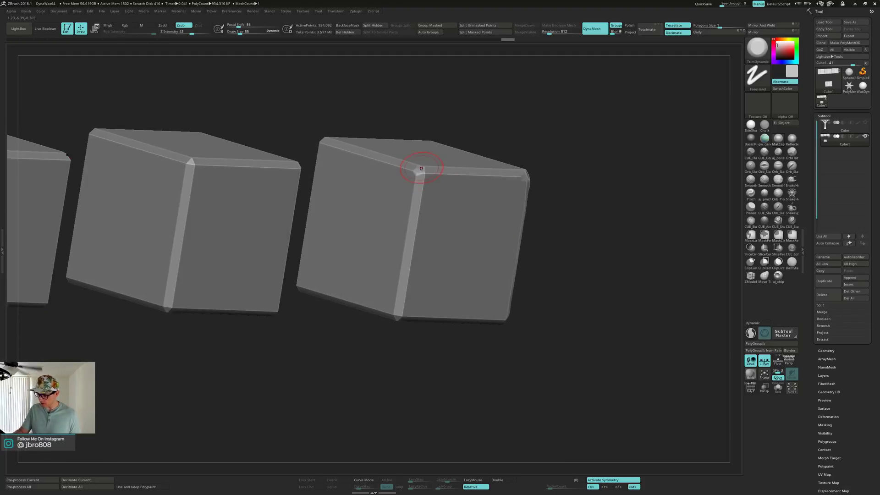
{"action": "left_click_drag", "start_coordinate": [423, 174], "coordinate": [417, 172]}
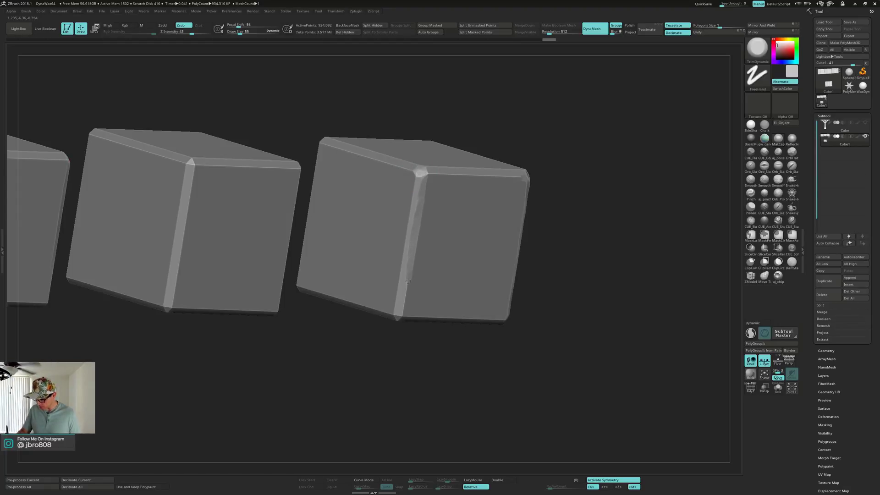
{"action": "right_click_drag", "start_coordinate": [399, 315], "coordinate": [412, 310]}
{"action": "left_click_drag", "start_coordinate": [398, 314], "coordinate": [406, 242]}
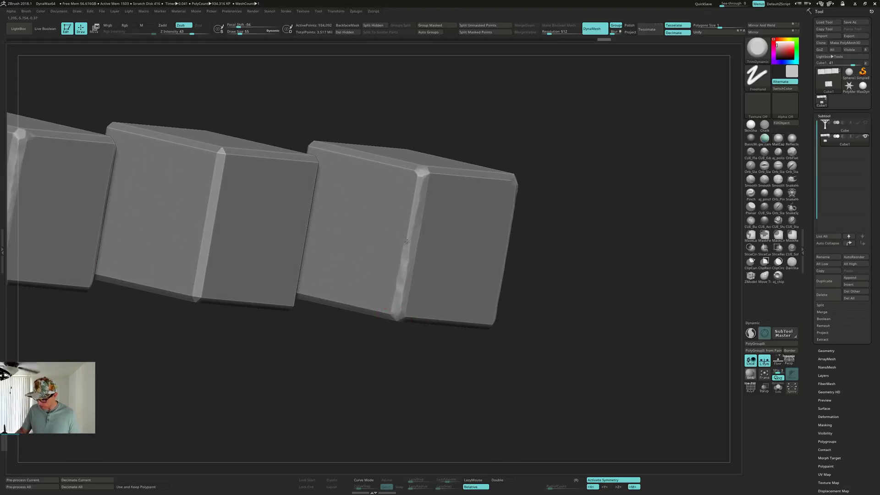
{"action": "left_click_drag", "start_coordinate": [417, 178], "coordinate": [420, 173]}
Trim the right block's top front edge and the adjoining top edge on its inner side.
{"action": "right_click_drag", "start_coordinate": [420, 173], "coordinate": [395, 203]}
{"action": "right_click_drag", "start_coordinate": [442, 185], "coordinate": [440, 201]}
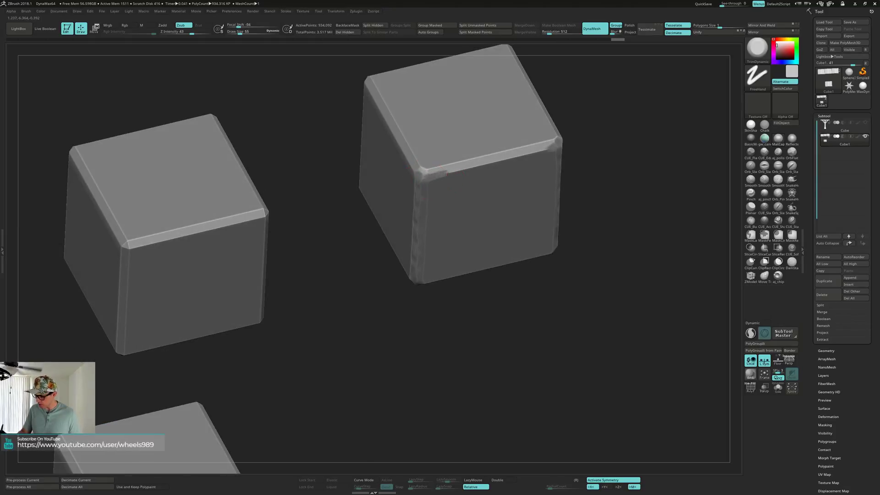
{"action": "left_click_drag", "start_coordinate": [445, 173], "coordinate": [552, 146]}
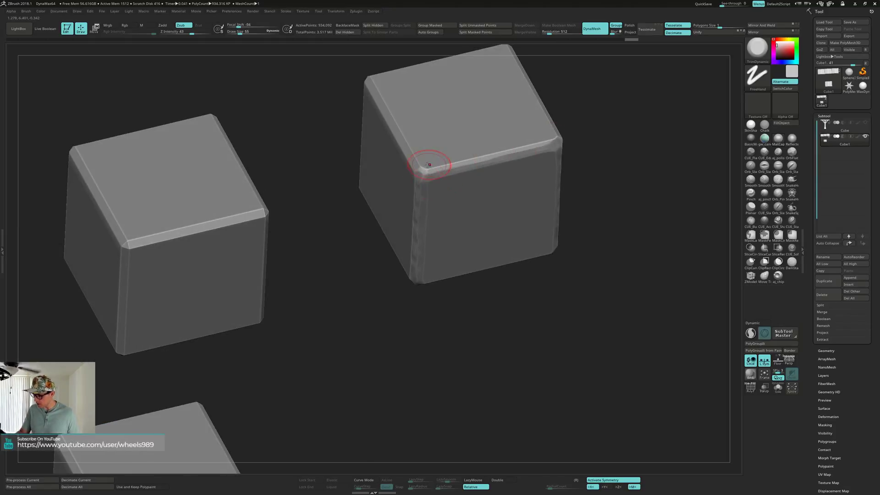
{"action": "left_click_drag", "start_coordinate": [430, 169], "coordinate": [554, 146]}
{"action": "right_click_drag", "start_coordinate": [553, 146], "coordinate": [563, 212]}
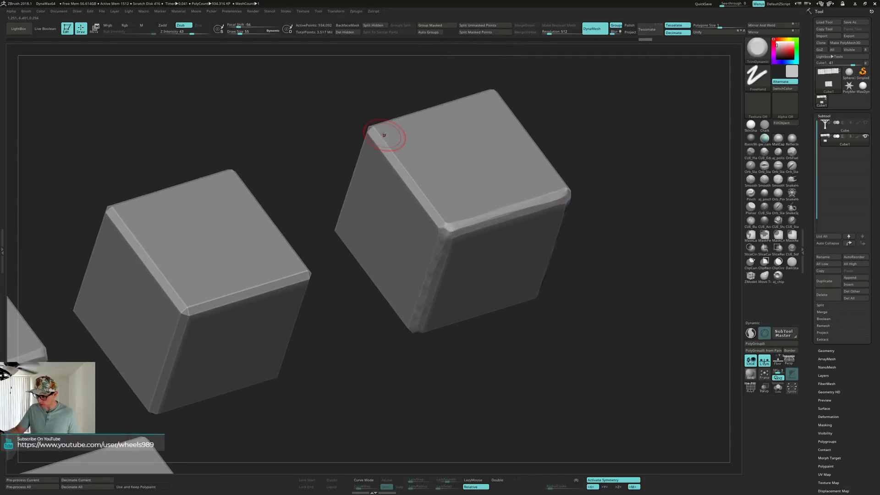
{"action": "mouse_move", "coordinate": [406, 170]}
{"action": "left_mouse_down"}
{"action": "mouse_move", "coordinate": [440, 225]}
{"action": "mouse_move", "coordinate": [409, 167]}
{"action": "mouse_move", "coordinate": [378, 138]}
{"action": "left_mouse_up"}
Trim irregular wear along the right block's bottom front edge from corner to corner.
{"action": "mouse_move", "coordinate": [463, 172]}
{"action": "right_mouse_down"}
{"action": "mouse_move", "coordinate": [513, 194]}
{"action": "mouse_move", "coordinate": [470, 161]}
{"action": "mouse_move", "coordinate": [469, 169]}
{"action": "right_mouse_up"}
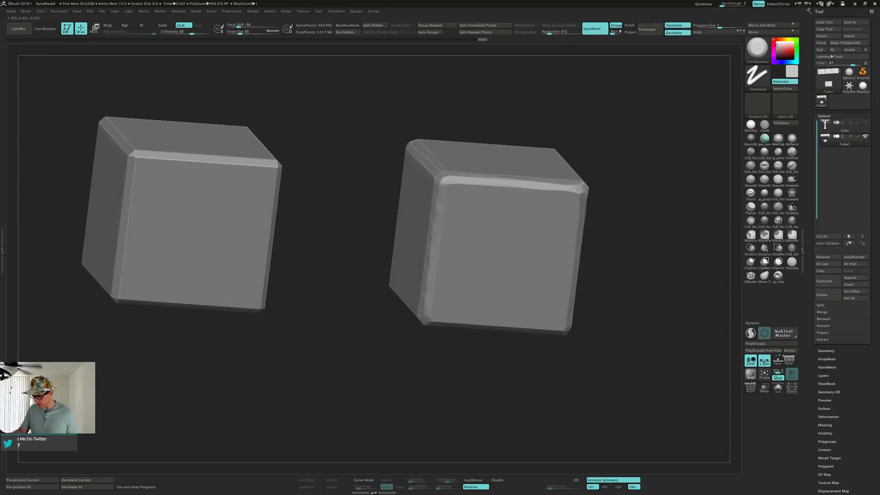
{"action": "left_click_drag", "start_coordinate": [469, 169], "coordinate": [497, 198]}
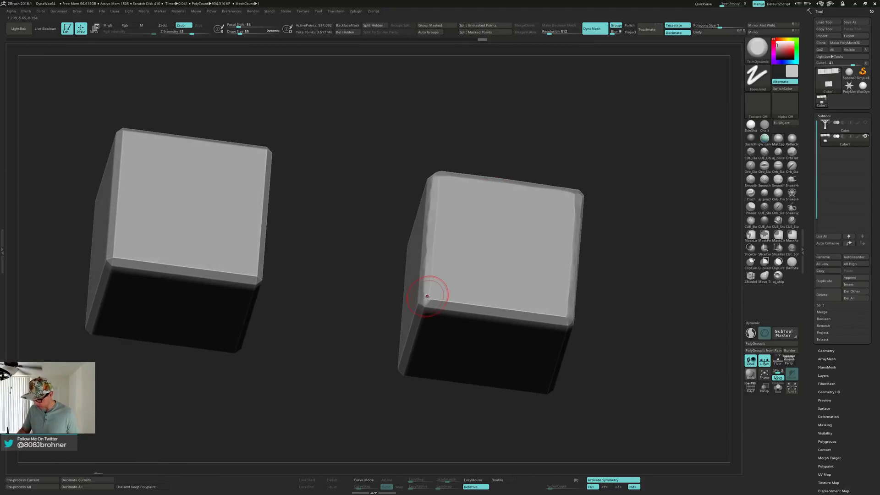
{"action": "left_click_drag", "start_coordinate": [427, 296], "coordinate": [563, 316]}
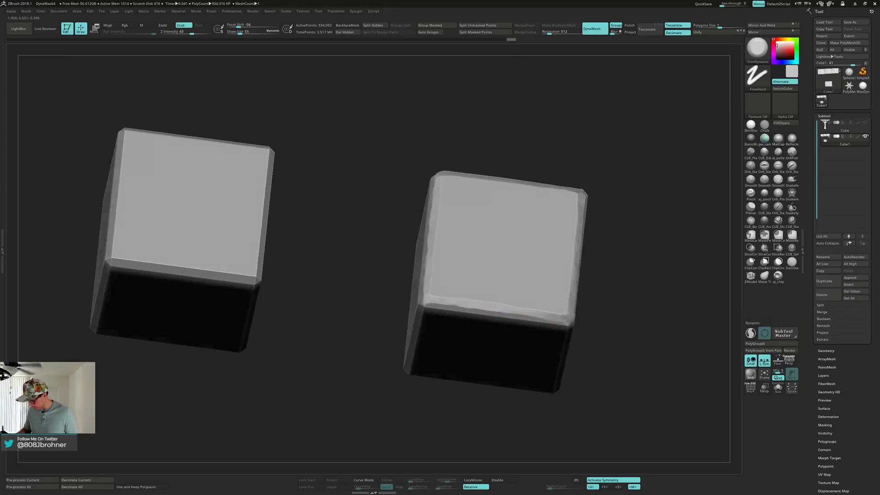
Trim irregular wear along the right block's bottom outer side edge, including its front and rear corners.
{"action": "right_click_drag", "start_coordinate": [563, 317], "coordinate": [548, 259]}
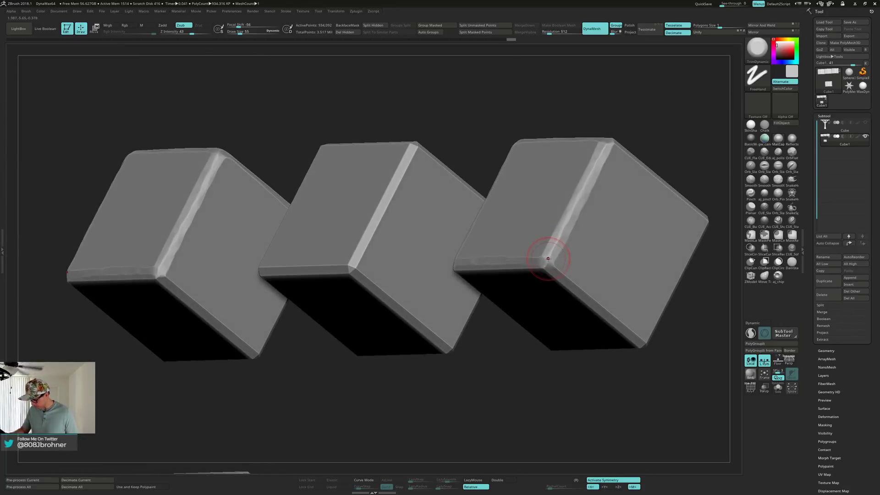
{"action": "mouse_move", "coordinate": [642, 334]}
{"action": "left_mouse_down"}
{"action": "mouse_move", "coordinate": [543, 243]}
{"action": "mouse_move", "coordinate": [643, 349]}
{"action": "left_mouse_up"}
{"action": "right_click_drag", "start_coordinate": [625, 323], "coordinate": [641, 335]}
{"action": "left_click_drag", "start_coordinate": [587, 254], "coordinate": [461, 308]}
{"action": "mouse_move", "coordinate": [478, 293]}
{"action": "right_mouse_down", "text": "alt"}
{"action": "mouse_move", "coordinate": [473, 238]}
{"action": "mouse_move", "coordinate": [541, 250]}
{"action": "mouse_move", "coordinate": [531, 229]}
{"action": "right_mouse_up", "text": "alt"}
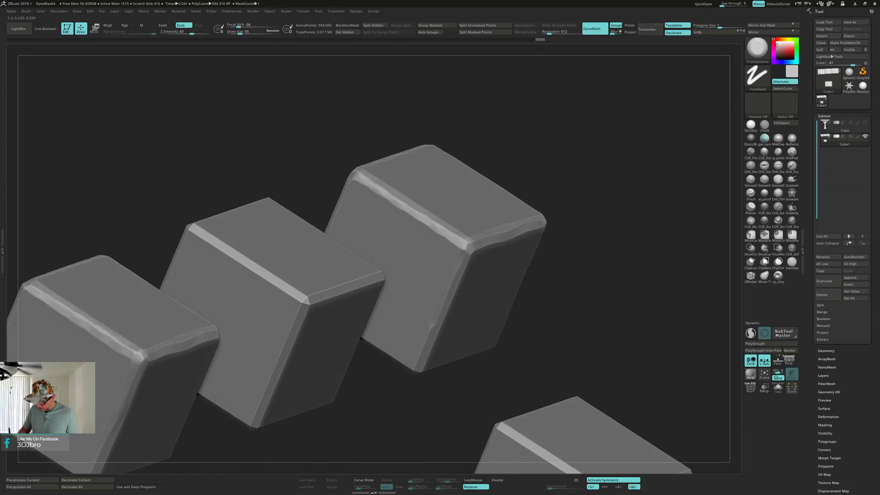
Trim the right block's top outer side edge unevenly, working back from its front corner.
{"action": "left_click_drag", "start_coordinate": [414, 362], "coordinate": [455, 253]}
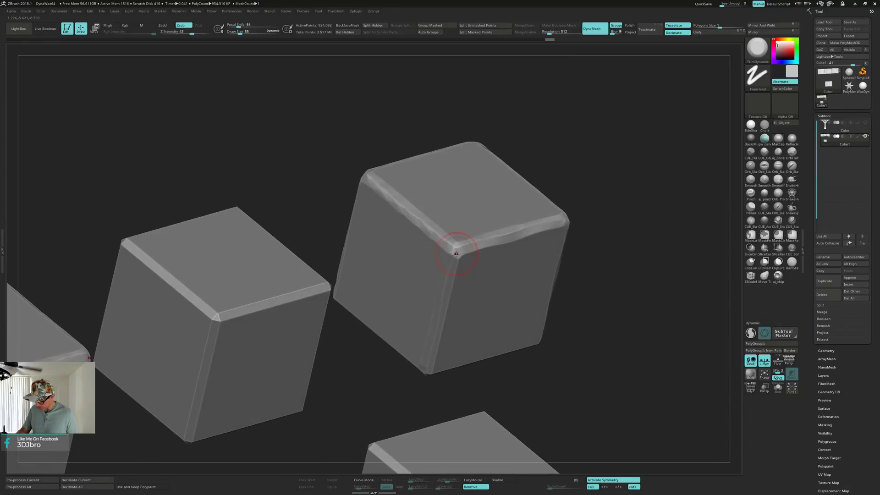
{"action": "mouse_move", "coordinate": [419, 362]}
{"action": "left_mouse_down"}
{"action": "mouse_move", "coordinate": [542, 299]}
{"action": "mouse_move", "coordinate": [426, 238]}
{"action": "mouse_move", "coordinate": [532, 220]}
{"action": "left_mouse_up"}
{"action": "left_click_drag", "start_coordinate": [423, 243], "coordinate": [554, 226]}
{"action": "mouse_move", "coordinate": [628, 243]}
{"action": "left_mouse_down"}
{"action": "mouse_move", "coordinate": [548, 228]}
{"action": "mouse_move", "coordinate": [526, 177]}
{"action": "mouse_move", "coordinate": [514, 278]}
{"action": "left_mouse_up"}
{"action": "right_click_drag", "start_coordinate": [521, 248], "coordinate": [518, 237]}
Chip the right block's outer rear top corner and trim the outer rear vertical edge down to the bottom.
{"action": "left_click_drag", "start_coordinate": [536, 160], "coordinate": [522, 289]}
{"action": "mouse_move", "coordinate": [515, 320]}
{"action": "right_mouse_down"}
{"action": "mouse_move", "coordinate": [534, 226]}
{"action": "mouse_move", "coordinate": [504, 172]}
{"action": "right_mouse_up"}
{"action": "left_click_drag", "start_coordinate": [502, 168], "coordinate": [505, 174]}
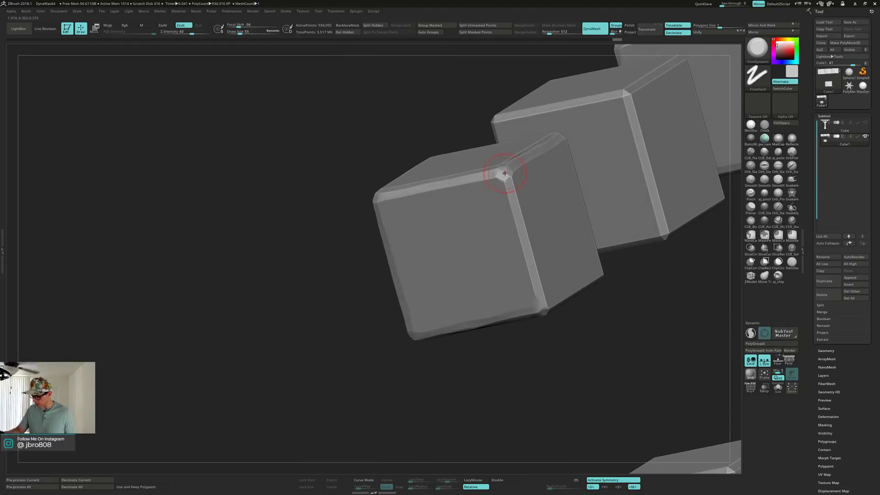
{"action": "left_click_drag", "start_coordinate": [524, 251], "coordinate": [535, 303]}
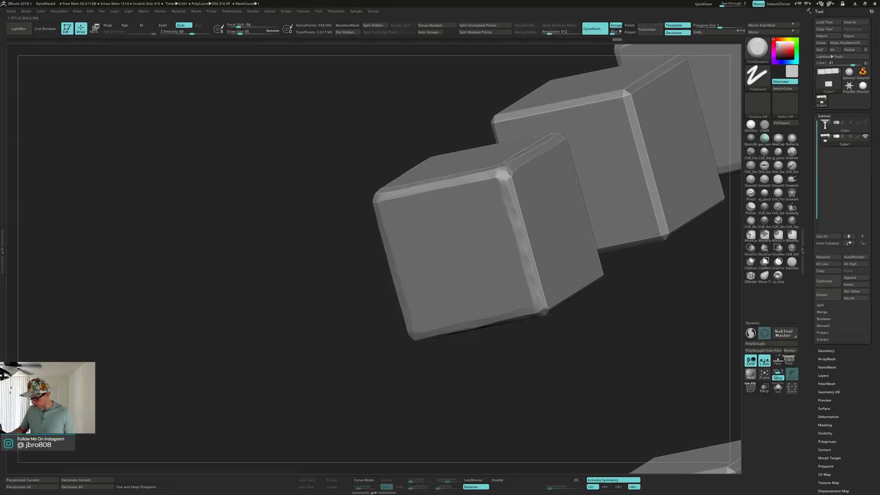
{"action": "right_click_drag", "start_coordinate": [535, 303], "coordinate": [533, 291]}
{"action": "left_click_drag", "start_coordinate": [504, 175], "coordinate": [541, 305]}
Trim the right block's top rear edge from corner to corner.
{"action": "mouse_move", "coordinate": [541, 305]}
{"action": "right_mouse_down"}
{"action": "mouse_move", "coordinate": [548, 272]}
{"action": "mouse_move", "coordinate": [511, 224]}
{"action": "right_mouse_up"}
{"action": "left_click_drag", "start_coordinate": [506, 249], "coordinate": [507, 257]}
{"action": "right_click_drag", "start_coordinate": [507, 252], "coordinate": [461, 231]}
{"action": "left_click_drag", "start_coordinate": [460, 231], "coordinate": [564, 245]}
{"action": "right_click_drag", "start_coordinate": [570, 241], "coordinate": [513, 222]}
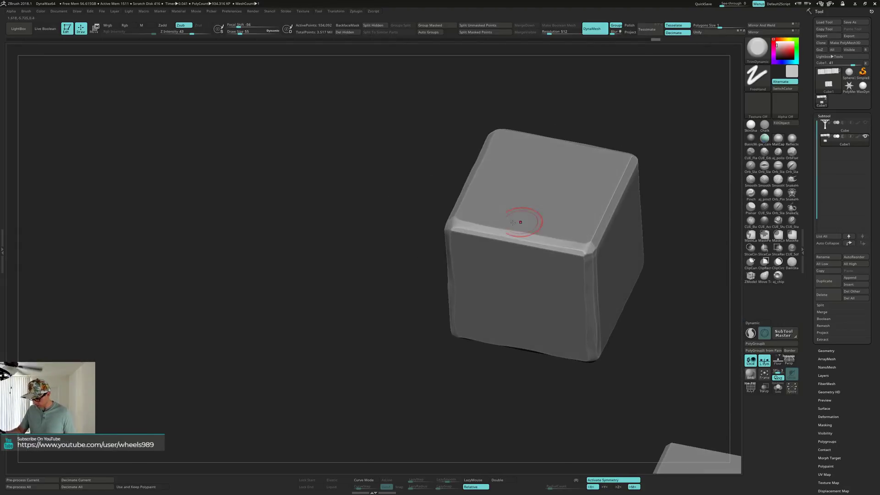
{"action": "left_click_drag", "start_coordinate": [451, 228], "coordinate": [585, 256]}
Trim both sides of the right block's inner rear vertical edge along its full length.
{"action": "mouse_move", "coordinate": [585, 256]}
{"action": "right_mouse_down"}
{"action": "mouse_move", "coordinate": [594, 249]}
{"action": "mouse_move", "coordinate": [586, 251]}
{"action": "right_mouse_up"}
{"action": "left_click_drag", "start_coordinate": [585, 251], "coordinate": [647, 140]}
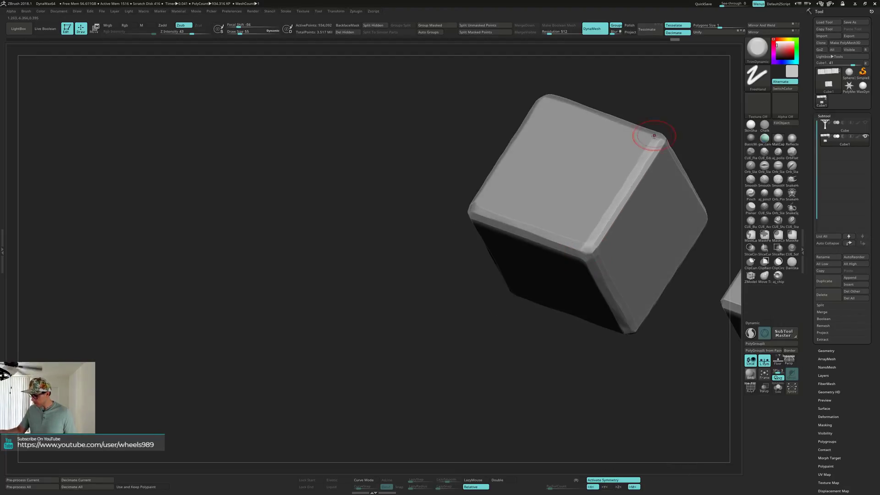
{"action": "mouse_move", "coordinate": [647, 140]}
{"action": "right_mouse_down"}
{"action": "mouse_move", "coordinate": [648, 171]}
{"action": "mouse_move", "coordinate": [589, 181]}
{"action": "mouse_move", "coordinate": [596, 174]}
{"action": "right_mouse_up"}
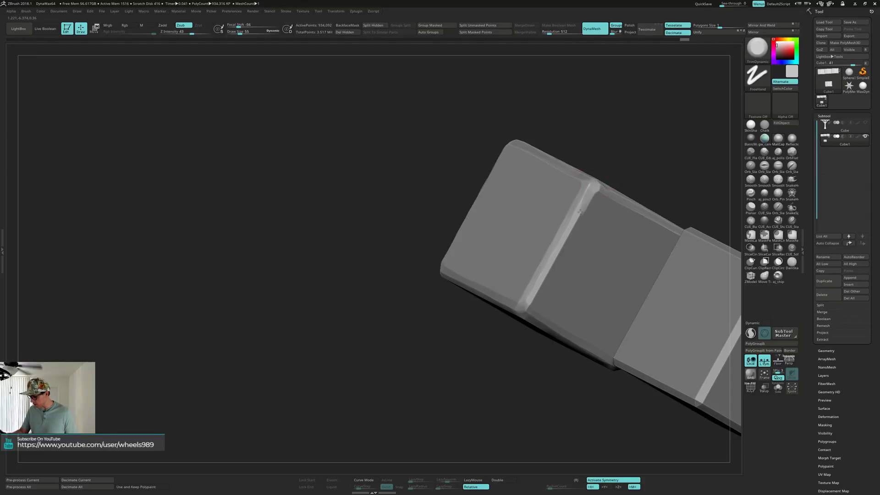
{"action": "left_click_drag", "start_coordinate": [580, 212], "coordinate": [524, 313]}
{"action": "mouse_move", "coordinate": [524, 313]}
{"action": "right_mouse_down"}
{"action": "mouse_move", "coordinate": [570, 324]}
{"action": "mouse_move", "coordinate": [571, 316]}
{"action": "mouse_move", "coordinate": [517, 288]}
{"action": "mouse_move", "coordinate": [521, 299]}
{"action": "right_mouse_up"}
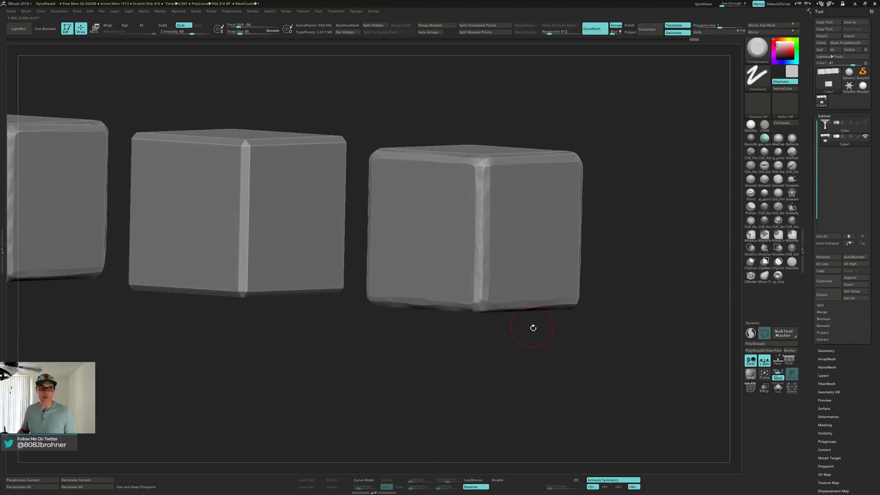
Trim irregular wear along the middle block's top front edge and its front vertical edges.
{"action": "right_click_drag", "start_coordinate": [533, 335], "coordinate": [388, 175]}
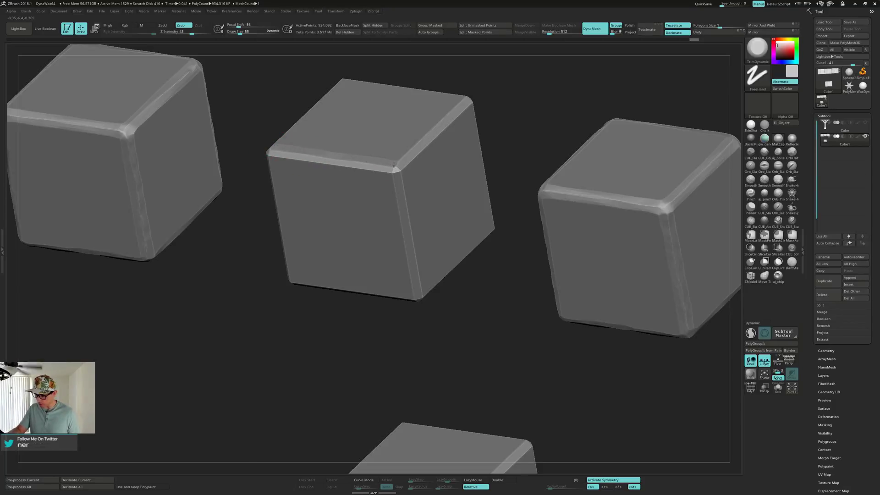
{"action": "left_click_drag", "start_coordinate": [270, 153], "coordinate": [399, 172]}
{"action": "right_click_drag", "start_coordinate": [400, 173], "coordinate": [396, 161]}
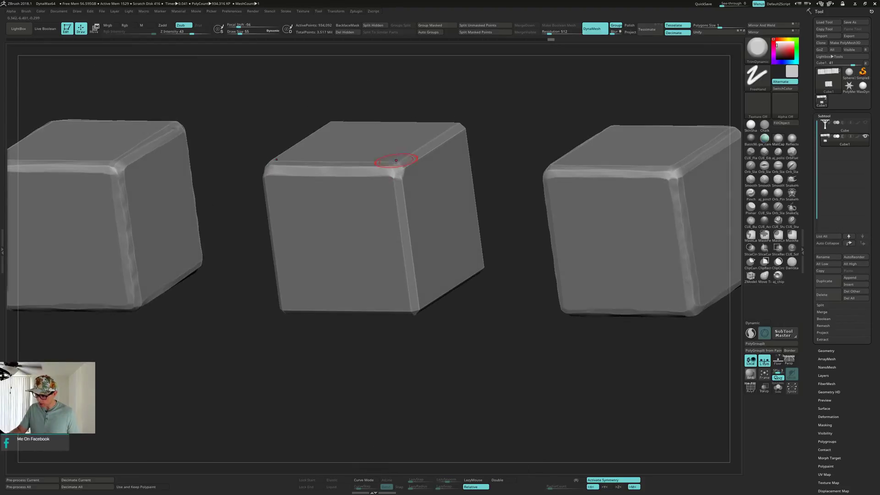
{"action": "left_click_drag", "start_coordinate": [393, 174], "coordinate": [395, 199]}
{"action": "left_click_drag", "start_coordinate": [400, 237], "coordinate": [413, 314]}
{"action": "right_click_drag", "start_coordinate": [414, 314], "coordinate": [402, 175]}
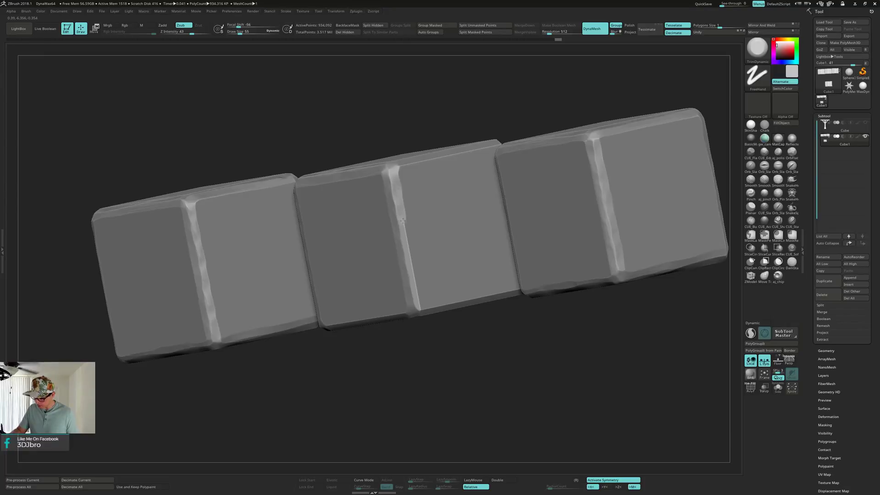
{"action": "left_click_drag", "start_coordinate": [413, 272], "coordinate": [418, 306]}
Trim the middle block's bottom front edge and its top side edge.
{"action": "left_click_drag", "start_coordinate": [435, 341], "coordinate": [504, 316]}
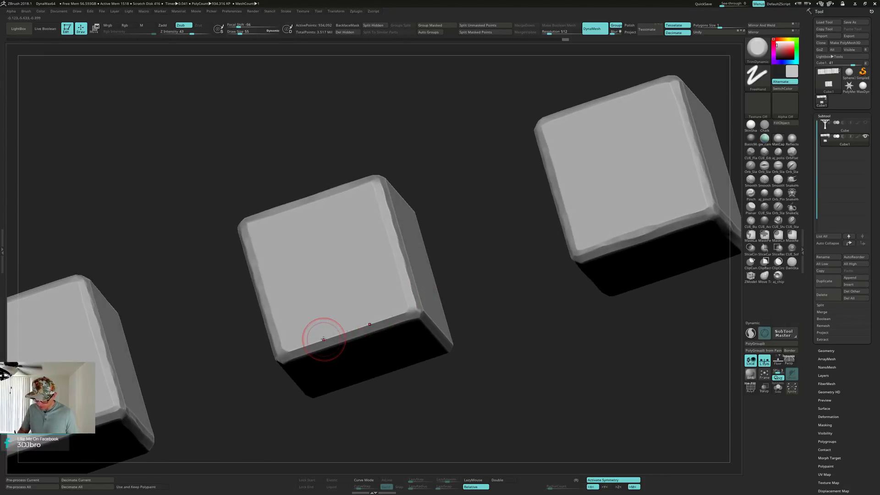
{"action": "mouse_move", "coordinate": [325, 339]}
{"action": "left_mouse_down"}
{"action": "mouse_move", "coordinate": [409, 310]}
{"action": "mouse_move", "coordinate": [349, 346]}
{"action": "mouse_move", "coordinate": [413, 318]}
{"action": "left_mouse_up"}
{"action": "right_click_drag", "start_coordinate": [417, 312], "coordinate": [427, 245]}
{"action": "left_click_drag", "start_coordinate": [401, 259], "coordinate": [455, 170]}
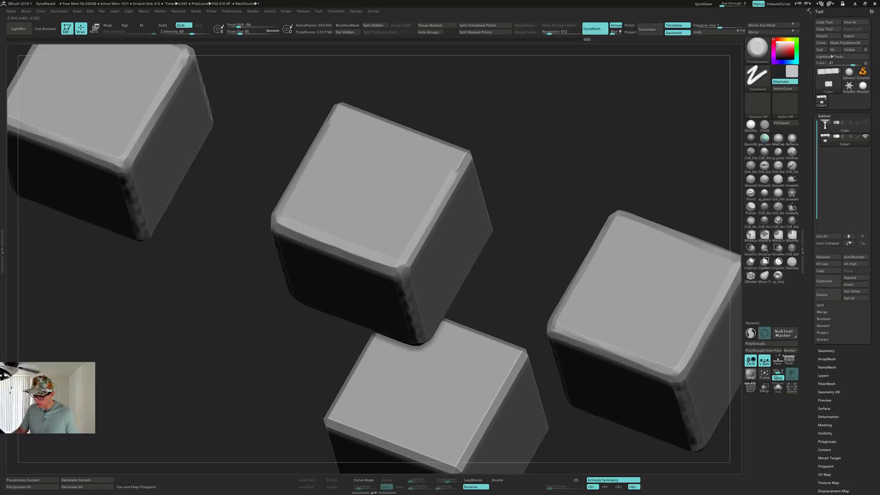
{"action": "right_click_drag", "start_coordinate": [468, 152], "coordinate": [403, 257]}
{"action": "left_click_drag", "start_coordinate": [400, 260], "coordinate": [467, 144]}
Trim the middle block's top rear edge and wear down its rear vertical edge from top to bottom.
{"action": "mouse_move", "coordinate": [468, 145]}
{"action": "right_mouse_down"}
{"action": "mouse_move", "coordinate": [480, 161]}
{"action": "mouse_move", "coordinate": [417, 167]}
{"action": "right_mouse_up"}
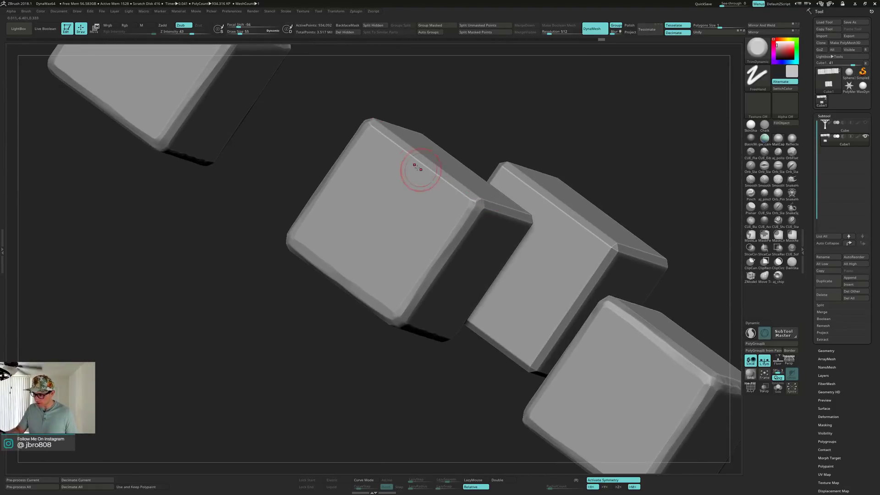
{"action": "mouse_move", "coordinate": [390, 140]}
{"action": "left_mouse_down"}
{"action": "mouse_move", "coordinate": [423, 164]}
{"action": "mouse_move", "coordinate": [415, 161]}
{"action": "left_mouse_up"}
{"action": "mouse_move", "coordinate": [415, 160]}
{"action": "right_mouse_down"}
{"action": "mouse_move", "coordinate": [367, 142]}
{"action": "mouse_move", "coordinate": [362, 130]}
{"action": "right_mouse_up"}
{"action": "mouse_move", "coordinate": [457, 188]}
{"action": "right_mouse_down"}
{"action": "mouse_move", "coordinate": [468, 200]}
{"action": "mouse_move", "coordinate": [513, 150]}
{"action": "mouse_move", "coordinate": [486, 189]}
{"action": "mouse_move", "coordinate": [548, 133]}
{"action": "mouse_move", "coordinate": [559, 146]}
{"action": "mouse_move", "coordinate": [493, 216]}
{"action": "mouse_move", "coordinate": [372, 244]}
{"action": "mouse_move", "coordinate": [515, 238]}
{"action": "mouse_move", "coordinate": [503, 244]}
{"action": "mouse_move", "coordinate": [504, 278]}
{"action": "mouse_move", "coordinate": [475, 275]}
{"action": "right_mouse_up"}
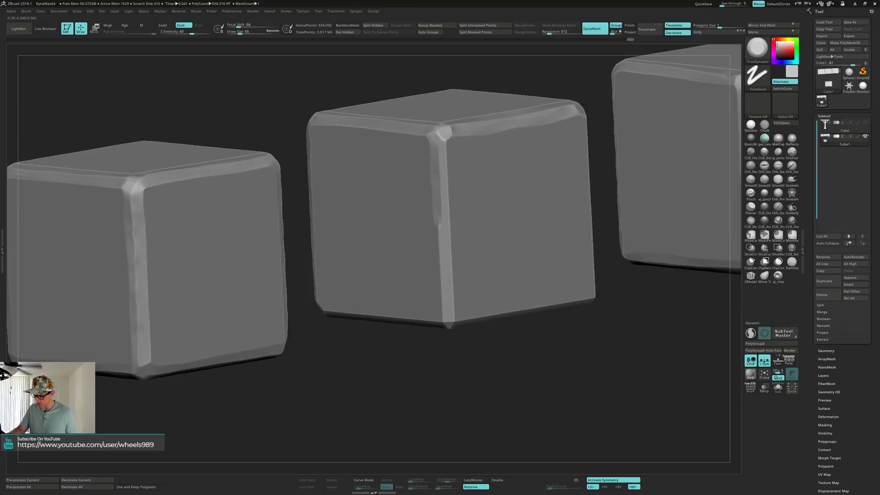
{"action": "left_click_drag", "start_coordinate": [444, 136], "coordinate": [453, 326]}
{"action": "mouse_move", "coordinate": [453, 325]}
{"action": "right_mouse_down"}
{"action": "mouse_move", "coordinate": [460, 176]}
{"action": "mouse_move", "coordinate": [440, 157]}
{"action": "right_mouse_up"}
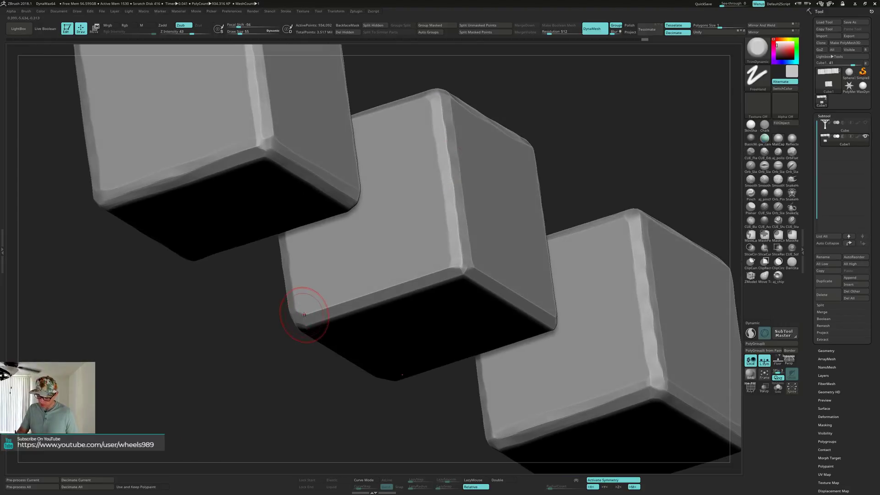
Trim the middle block's bottom side edge, then chip the rear corner and trim the bottom rear edge.
{"action": "right_click_drag", "start_coordinate": [342, 315], "coordinate": [304, 312]}
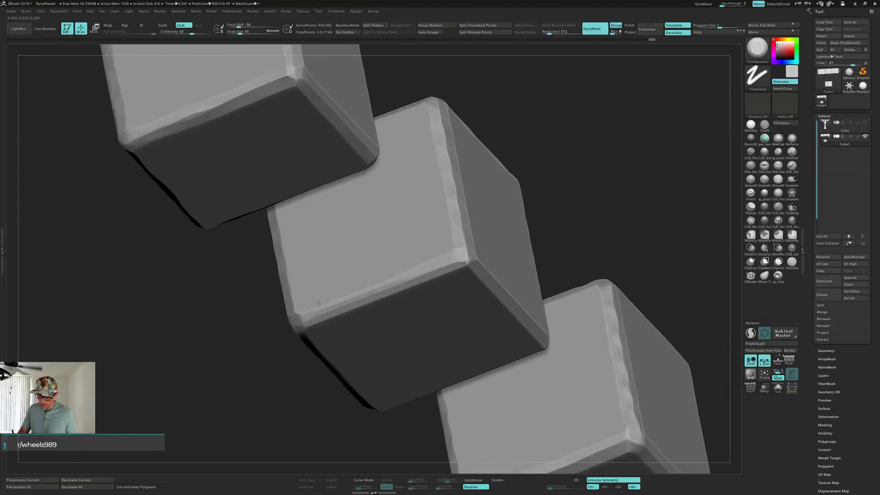
{"action": "right_click_drag", "start_coordinate": [452, 266], "coordinate": [463, 256]}
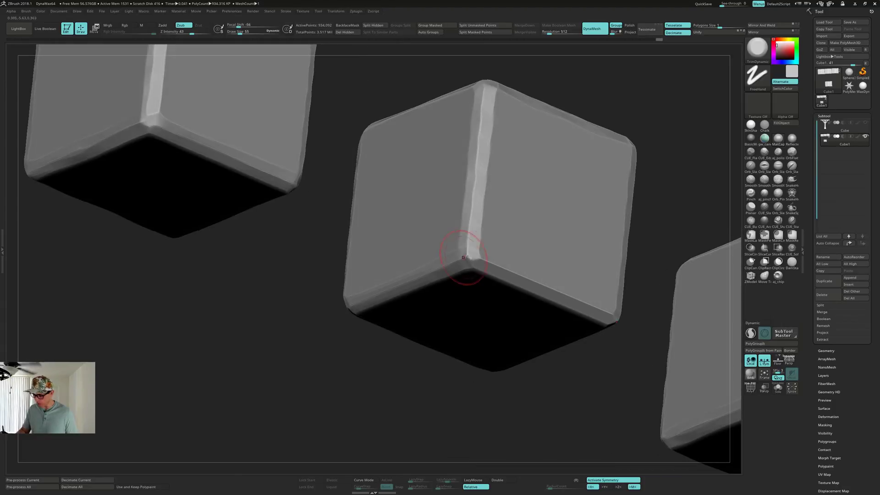
{"action": "left_click_drag", "start_coordinate": [467, 257], "coordinate": [477, 255]}
{"action": "mouse_move", "coordinate": [480, 254]}
{"action": "right_mouse_down"}
{"action": "mouse_move", "coordinate": [451, 252]}
{"action": "mouse_move", "coordinate": [474, 256]}
{"action": "right_mouse_up"}
{"action": "mouse_move", "coordinate": [478, 257]}
{"action": "left_mouse_down"}
{"action": "mouse_move", "coordinate": [543, 280]}
{"action": "mouse_move", "coordinate": [487, 271]}
{"action": "mouse_move", "coordinate": [636, 320]}
{"action": "left_mouse_up"}
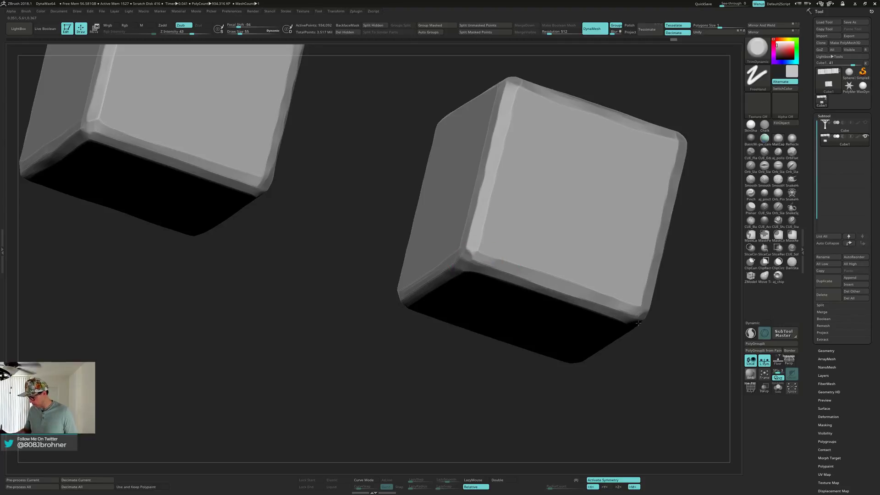
{"action": "mouse_move", "coordinate": [654, 310]}
{"action": "right_mouse_down"}
{"action": "mouse_move", "coordinate": [620, 319]}
{"action": "mouse_move", "coordinate": [600, 312]}
{"action": "right_mouse_up"}
Trim uneven wear along the lower block's top front edge and chip its front corner.
{"action": "right_click_drag", "start_coordinate": [612, 387], "coordinate": [522, 196], "text": "alt"}
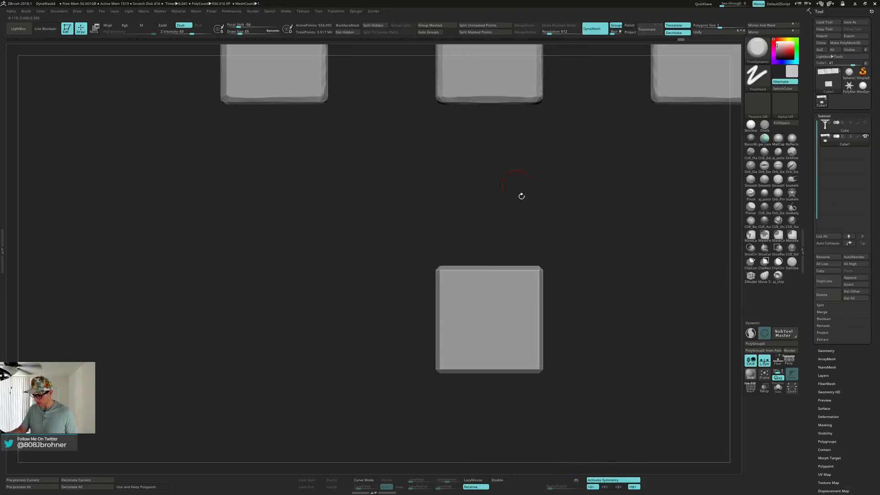
{"action": "right_click_drag", "start_coordinate": [570, 283], "coordinate": [511, 264], "text": "alt"}
{"action": "mouse_move", "coordinate": [537, 250]}
{"action": "right_mouse_down"}
{"action": "mouse_move", "coordinate": [524, 261]}
{"action": "mouse_move", "coordinate": [516, 296]}
{"action": "mouse_move", "coordinate": [530, 231]}
{"action": "mouse_move", "coordinate": [509, 264]}
{"action": "mouse_move", "coordinate": [508, 254]}
{"action": "right_mouse_up"}
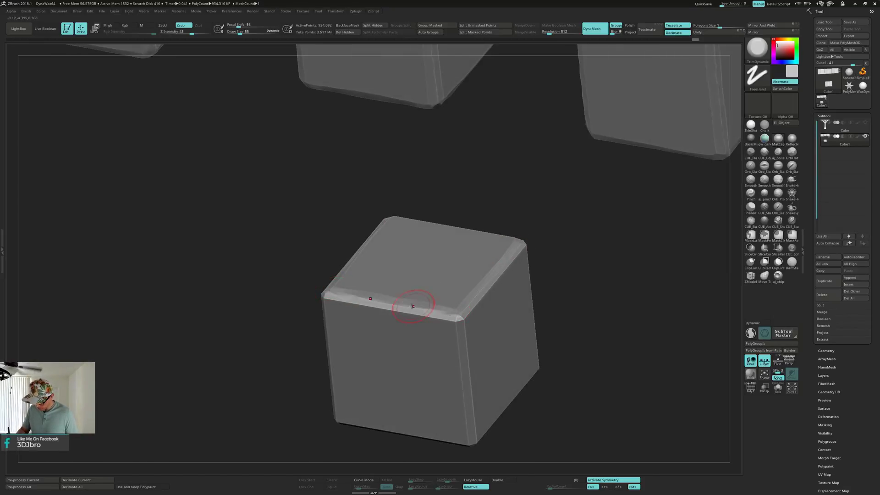
{"action": "left_click", "coordinate": [370, 305]}
{"action": "left_click_drag", "start_coordinate": [420, 314], "coordinate": [463, 319]}
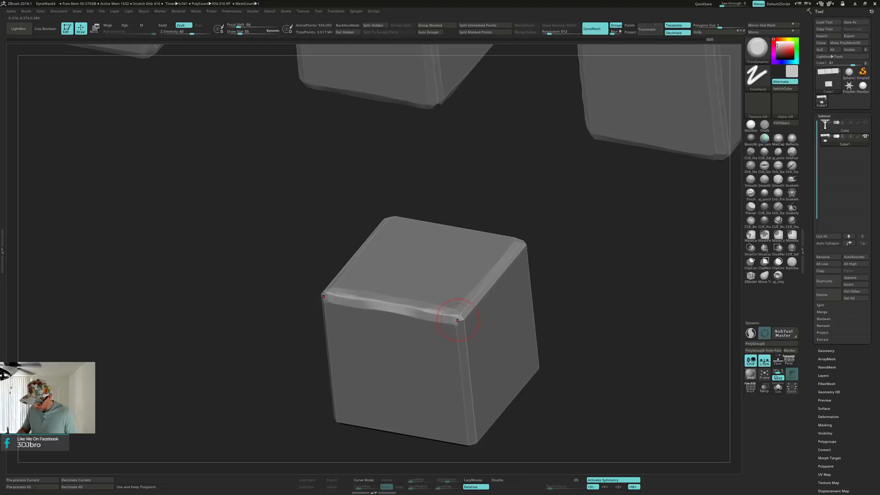
{"action": "right_click_drag", "start_coordinate": [471, 311], "coordinate": [467, 292]}
{"action": "left_click_drag", "start_coordinate": [454, 317], "coordinate": [461, 319]}
Trim the lower block's front vertical edge and its bottom front edge.
{"action": "right_click_drag", "start_coordinate": [466, 299], "coordinate": [463, 250], "text": "alt"}
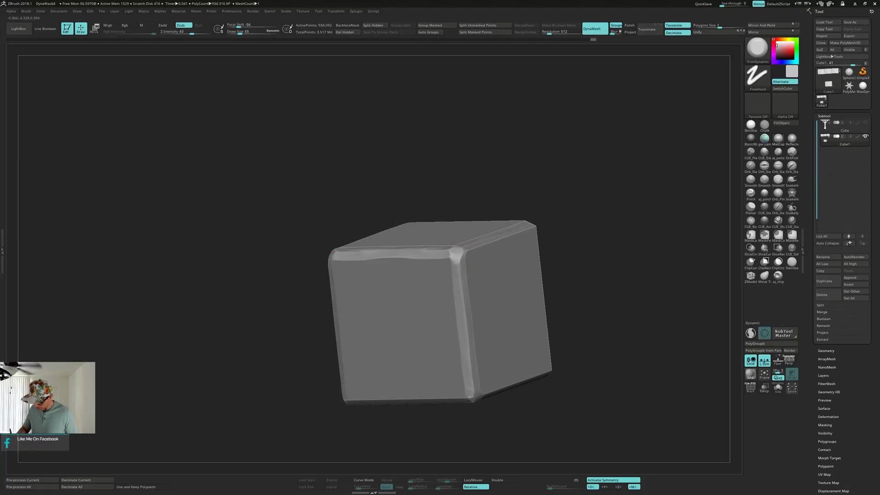
{"action": "right_click_drag", "start_coordinate": [468, 396], "coordinate": [467, 310]}
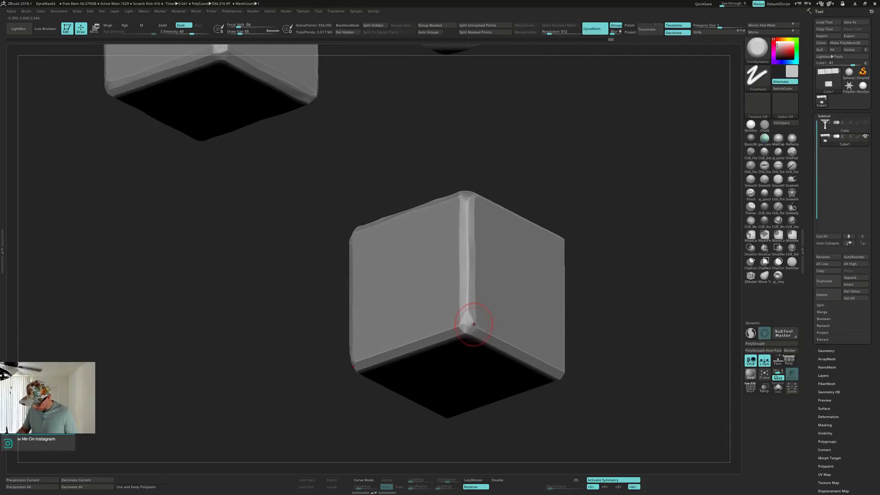
{"action": "right_click_drag", "start_coordinate": [565, 373], "coordinate": [569, 336]}
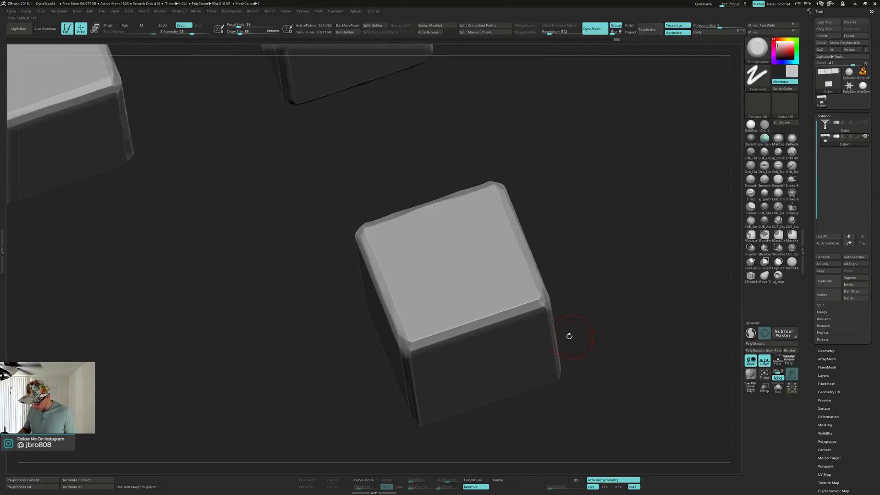
{"action": "left_click_drag", "start_coordinate": [538, 296], "coordinate": [480, 315]}
Trim the lower block's bottom side edge from front to rear and chip its rear corner.
{"action": "mouse_move", "coordinate": [477, 316]}
{"action": "right_mouse_down"}
{"action": "mouse_move", "coordinate": [509, 318]}
{"action": "mouse_move", "coordinate": [504, 240]}
{"action": "mouse_move", "coordinate": [415, 262]}
{"action": "mouse_move", "coordinate": [418, 273]}
{"action": "mouse_move", "coordinate": [447, 270]}
{"action": "mouse_move", "coordinate": [416, 215]}
{"action": "mouse_move", "coordinate": [401, 218]}
{"action": "right_mouse_up"}
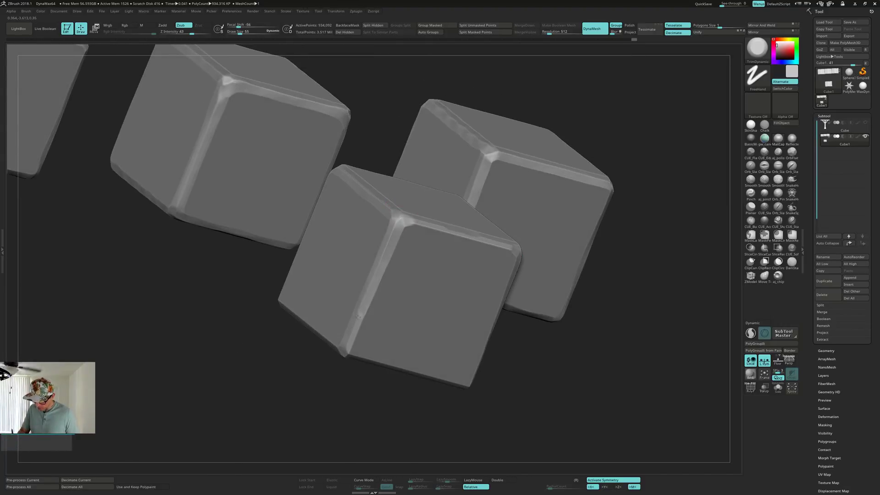
{"action": "mouse_move", "coordinate": [345, 348]}
{"action": "right_mouse_down"}
{"action": "mouse_move", "coordinate": [377, 275]}
{"action": "mouse_move", "coordinate": [384, 327]}
{"action": "mouse_move", "coordinate": [356, 334]}
{"action": "right_mouse_up"}
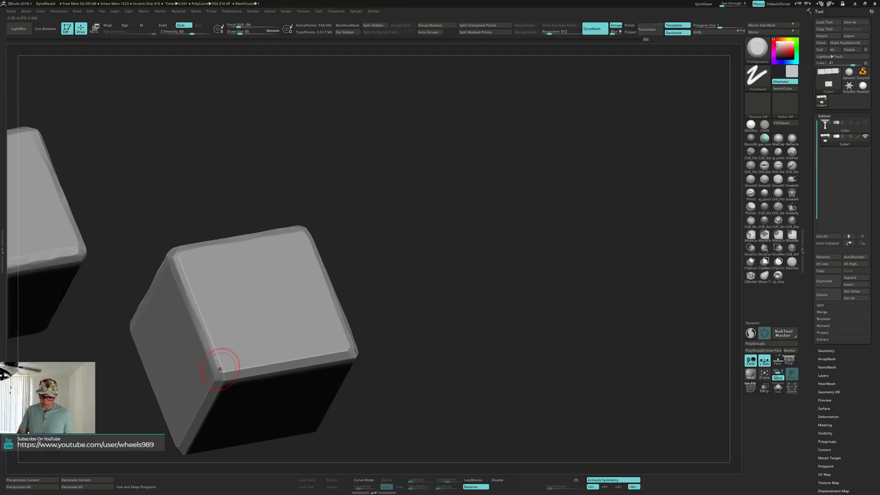
{"action": "right_click_drag", "start_coordinate": [219, 369], "coordinate": [493, 384]}
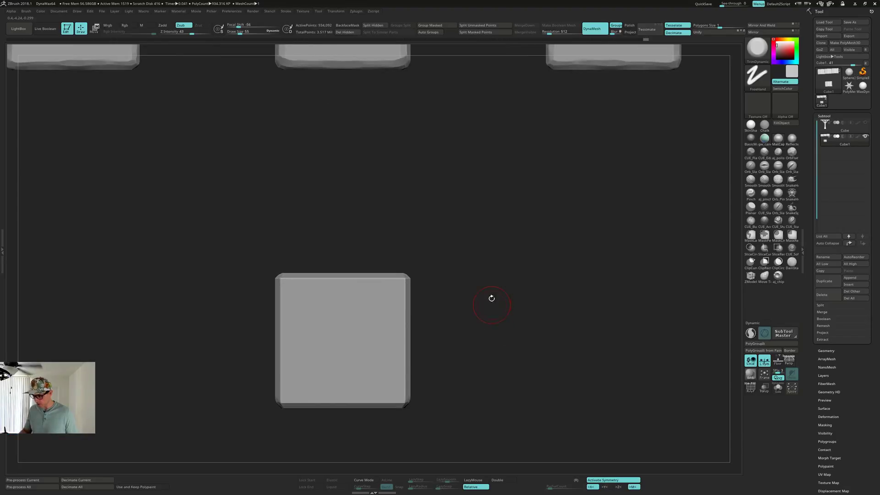
Trim the lower block's top rear edge unevenly and wear both sides of its rear vertical edge.
{"action": "right_click_drag", "start_coordinate": [491, 298], "coordinate": [458, 313]}
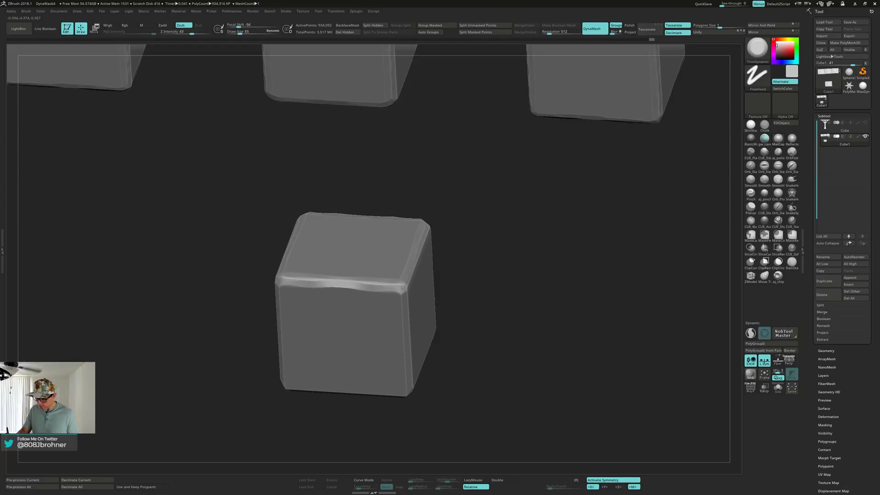
{"action": "left_click_drag", "start_coordinate": [403, 289], "coordinate": [400, 285]}
{"action": "mouse_move", "coordinate": [451, 295]}
{"action": "right_mouse_down"}
{"action": "mouse_move", "coordinate": [424, 298]}
{"action": "mouse_move", "coordinate": [412, 218]}
{"action": "mouse_move", "coordinate": [418, 271]}
{"action": "mouse_move", "coordinate": [362, 178]}
{"action": "right_mouse_up"}
{"action": "left_click_drag", "start_coordinate": [354, 186], "coordinate": [365, 238]}
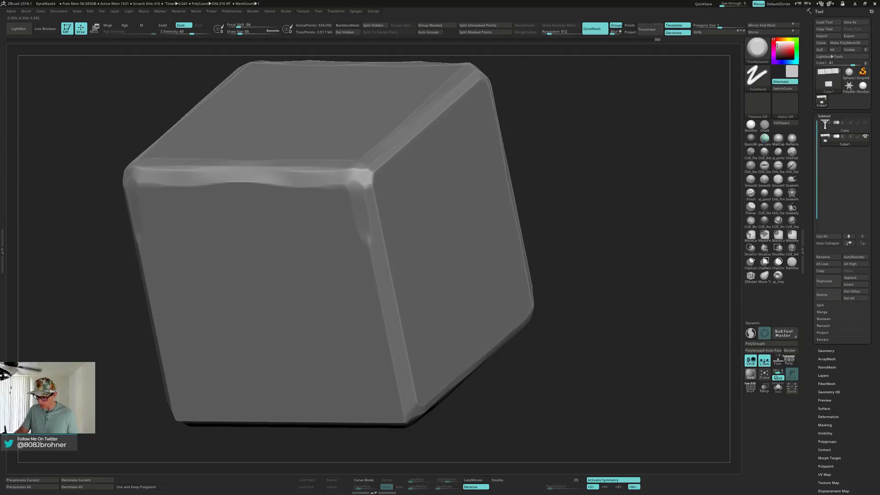
{"action": "left_click_drag", "start_coordinate": [382, 316], "coordinate": [408, 422]}
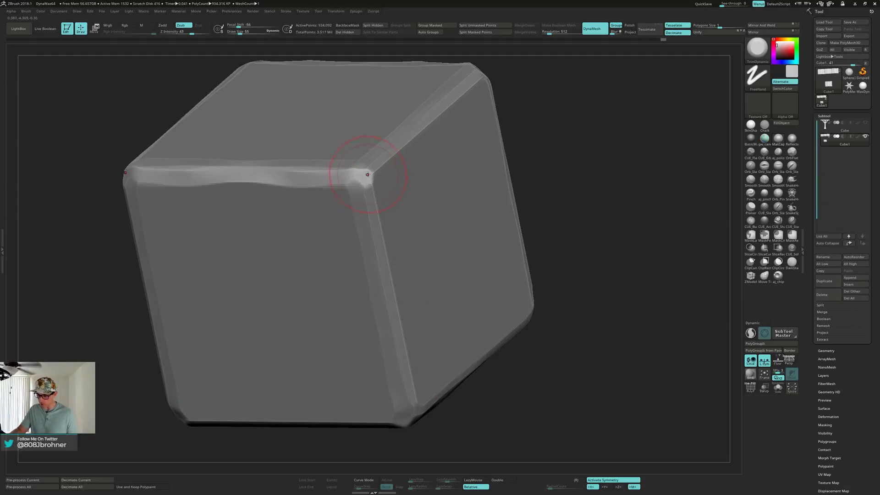
{"action": "mouse_move", "coordinate": [368, 174]}
{"action": "left_mouse_down"}
{"action": "mouse_move", "coordinate": [411, 403]}
{"action": "mouse_move", "coordinate": [416, 388]}
{"action": "left_mouse_up"}
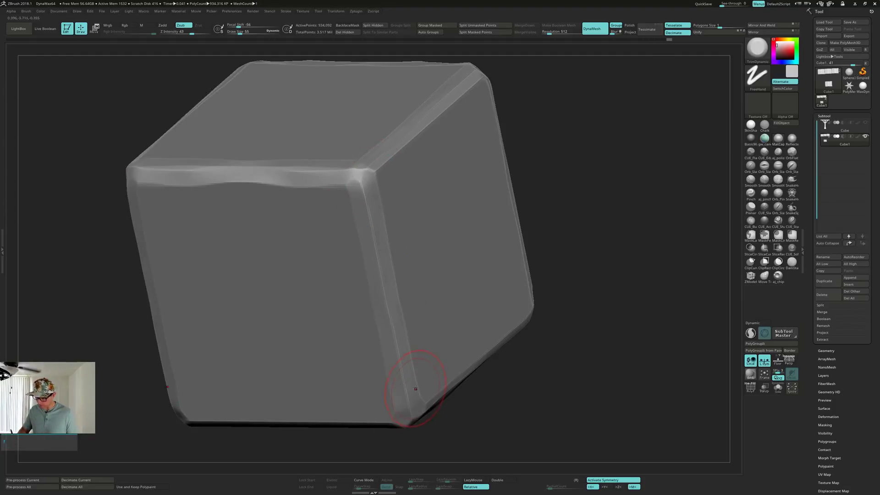
Trim the lower block's bottom rear edge unevenly from corner to corner.
{"action": "right_click_drag", "start_coordinate": [415, 389], "coordinate": [442, 348], "text": "alt"}
{"action": "mouse_move", "coordinate": [446, 305]}
{"action": "right_mouse_down", "text": "ctrl"}
{"action": "mouse_move", "coordinate": [453, 247]}
{"action": "mouse_move", "coordinate": [451, 274]}
{"action": "right_mouse_up", "text": "ctrl"}
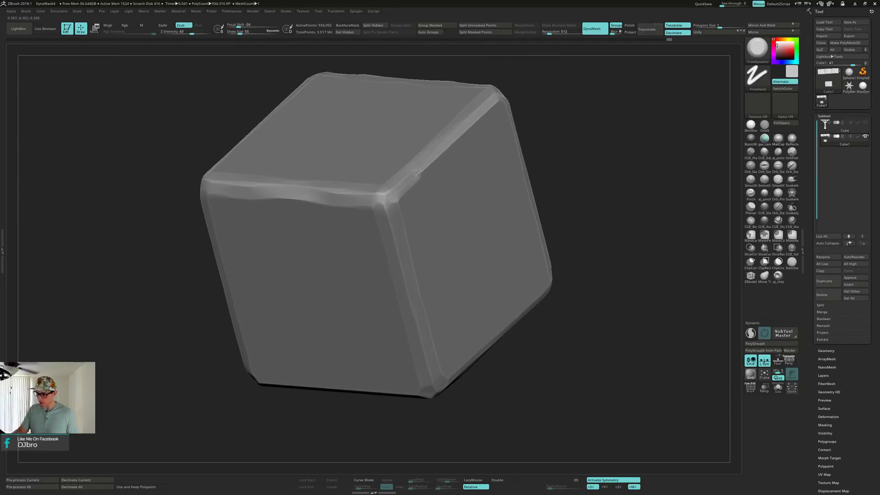
{"action": "right_click_drag", "start_coordinate": [461, 276], "coordinate": [471, 255]}
{"action": "left_click_drag", "start_coordinate": [278, 368], "coordinate": [463, 324]}
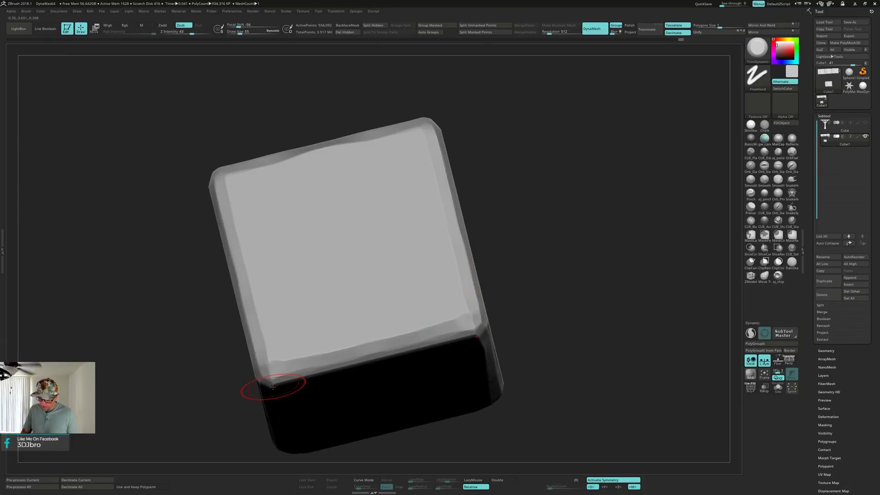
Trim the lower block's remaining unworn edge unevenly from corner to corner.
{"action": "left_click_drag", "start_coordinate": [271, 387], "coordinate": [483, 333]}
{"action": "right_click_drag", "start_coordinate": [510, 312], "coordinate": [457, 265]}
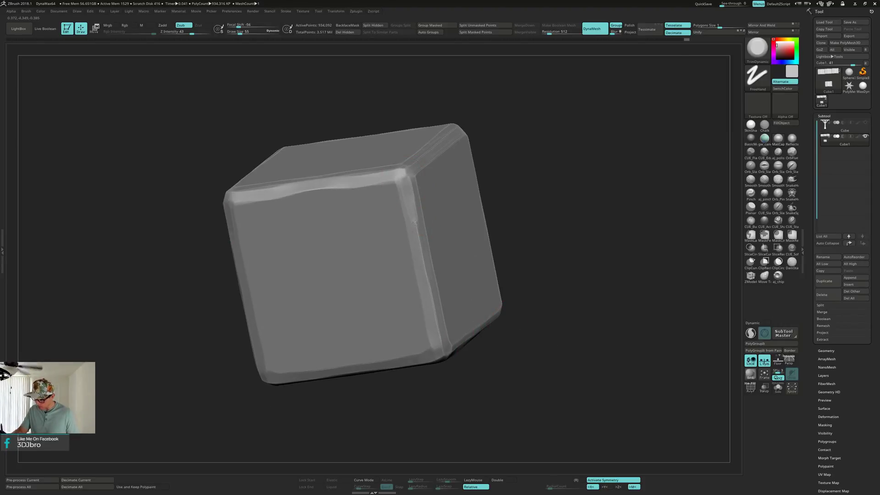
{"action": "right_click_drag", "start_coordinate": [503, 318], "coordinate": [524, 293], "text": "ctrl"}
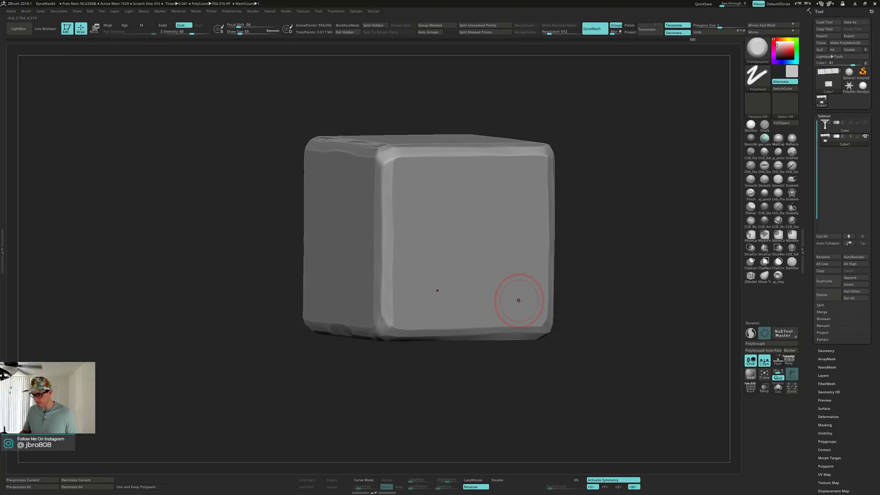
Examine the worn edges of all four joint blocks from the front, sides and at an angle.
{"action": "right_click_drag", "start_coordinate": [514, 301], "coordinate": [470, 313]}
{"action": "right_click_drag", "start_coordinate": [408, 259], "coordinate": [438, 329], "text": "alt"}
{"action": "right_click_drag", "start_coordinate": [373, 269], "coordinate": [405, 278], "text": "alt"}
{"action": "right_click_drag", "start_coordinate": [506, 269], "coordinate": [443, 267], "text": "ctrl"}
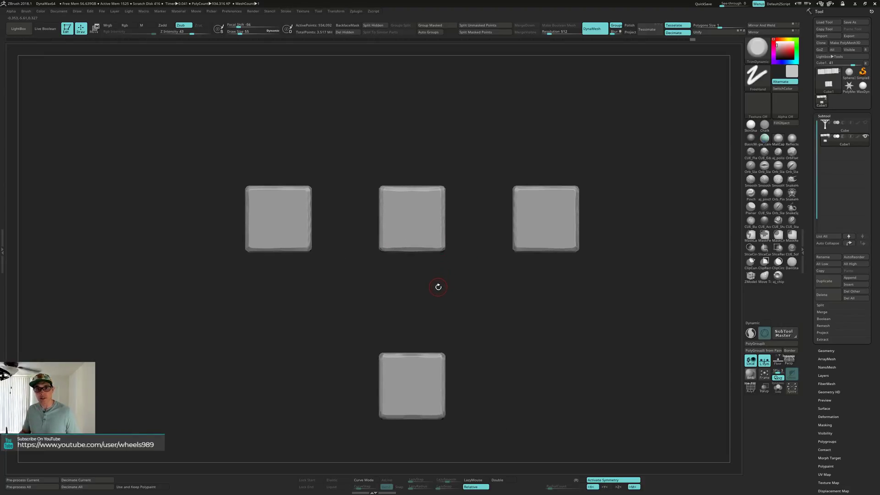
{"action": "right_click_drag", "start_coordinate": [473, 296], "coordinate": [475, 303], "text": "ctrl"}
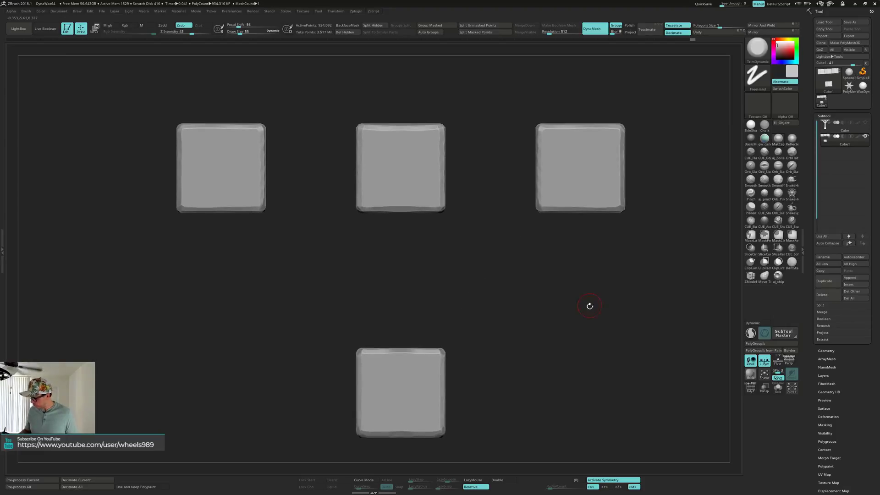
{"action": "right_click_drag", "start_coordinate": [590, 305], "coordinate": [596, 240]}
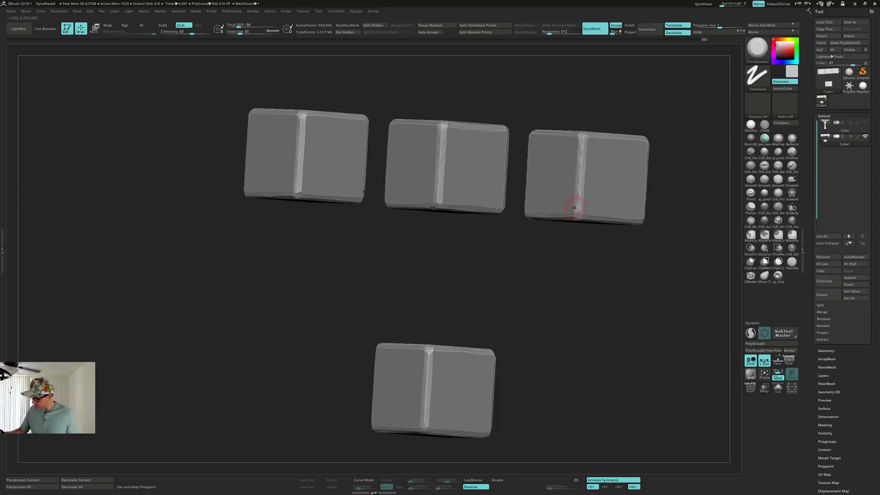
{"action": "right_click_drag", "start_coordinate": [574, 207], "coordinate": [577, 179]}
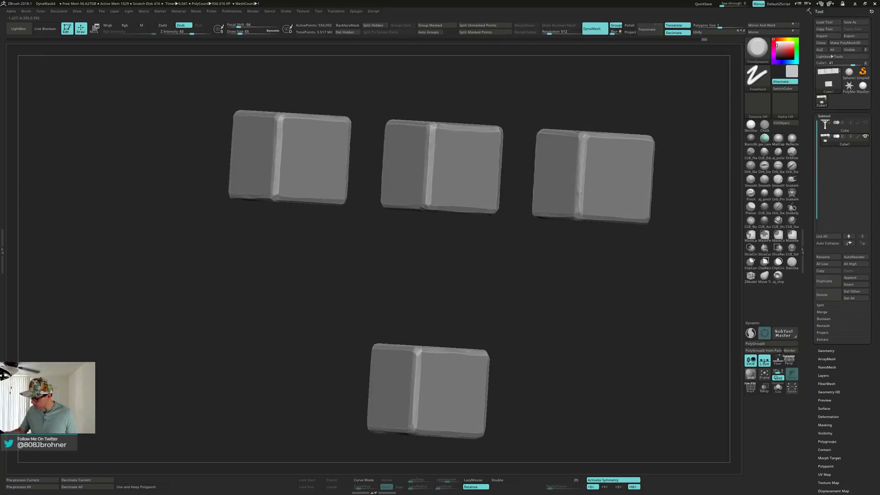
{"action": "right_click_drag", "start_coordinate": [574, 220], "coordinate": [461, 233]}
{"action": "right_click_drag", "start_coordinate": [556, 238], "coordinate": [528, 268], "text": "alt"}
Choose the aj_noise sculpting brush and adjust its draw size for the block faces.
{"action": "key", "text": "b"}
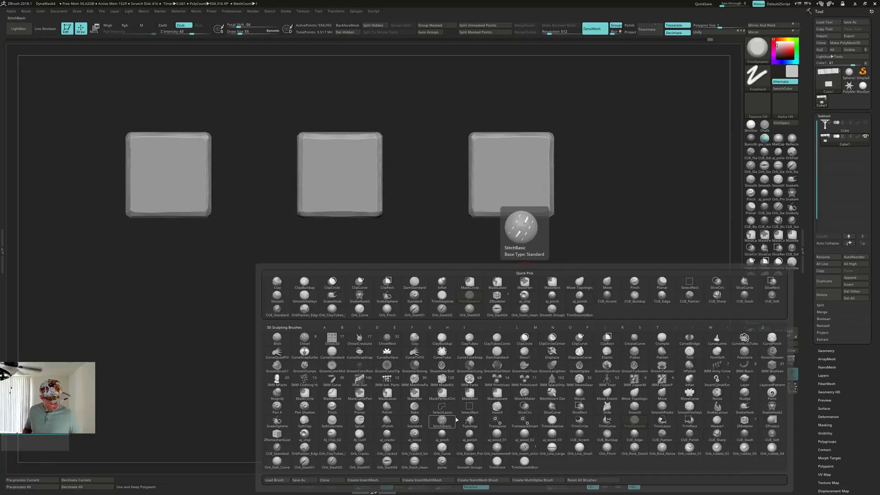
{"action": "key", "text": "a"}
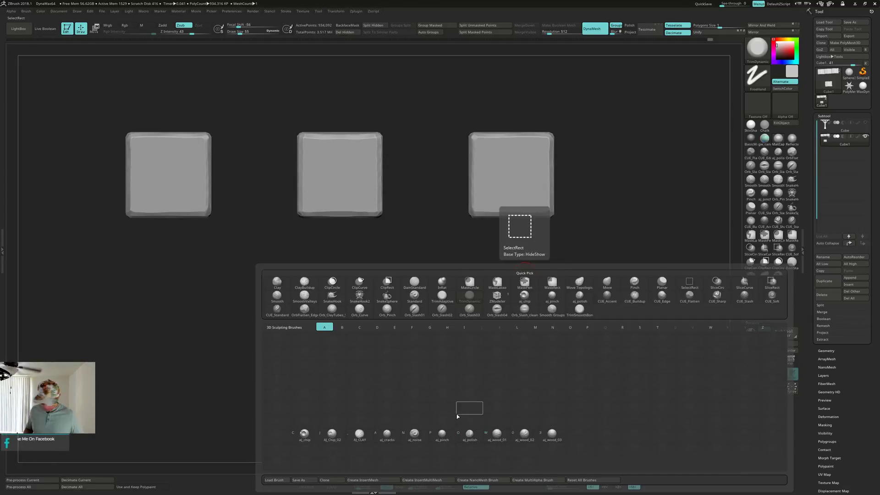
{"action": "left_click", "coordinate": [414, 433]}
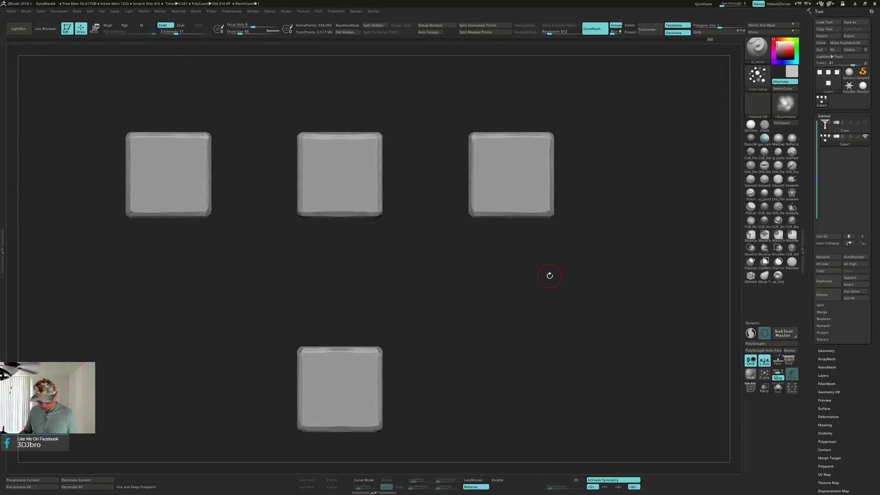
{"action": "key", "text": "s"}
{"action": "left_click_drag", "start_coordinate": [551, 277], "coordinate": [556, 275]}
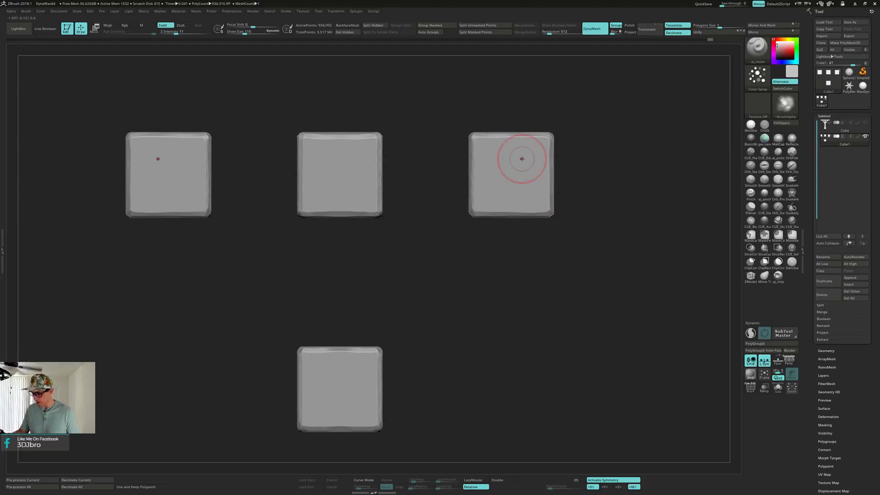
{"action": "right_click_drag", "start_coordinate": [521, 163], "coordinate": [521, 223]}
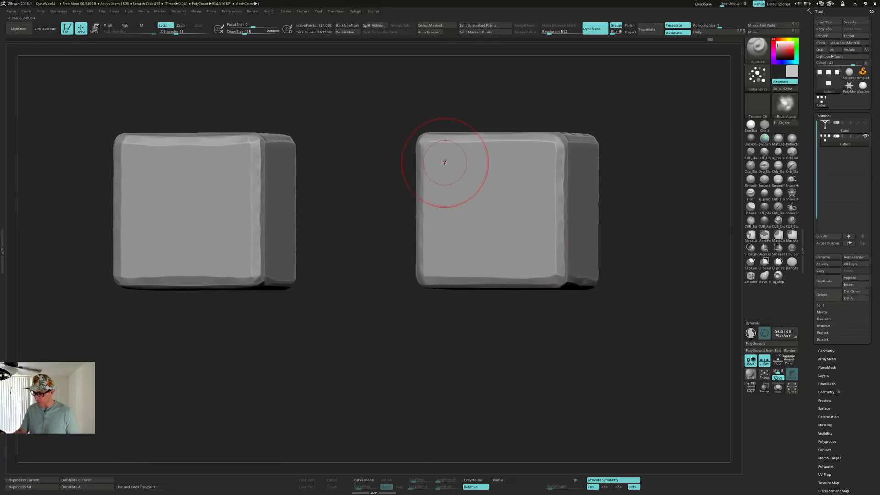
{"action": "left_click_drag", "start_coordinate": [452, 173], "coordinate": [486, 160]}
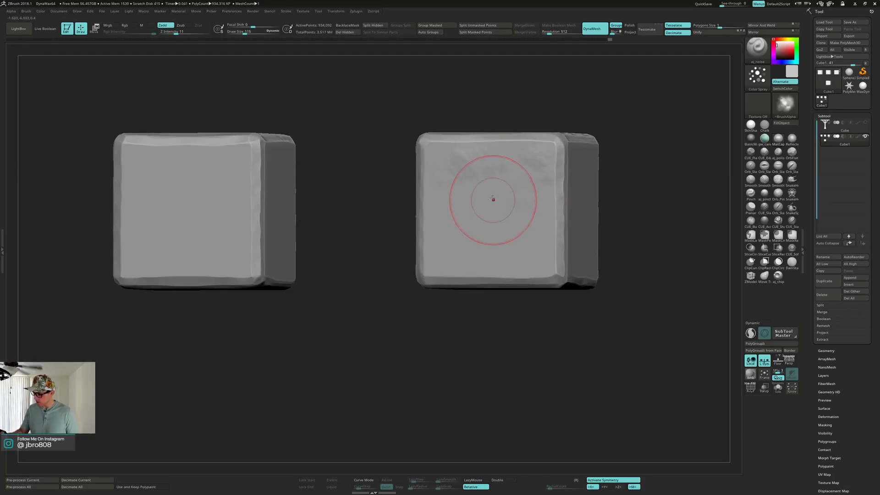
{"action": "key", "text": "ctrl"}
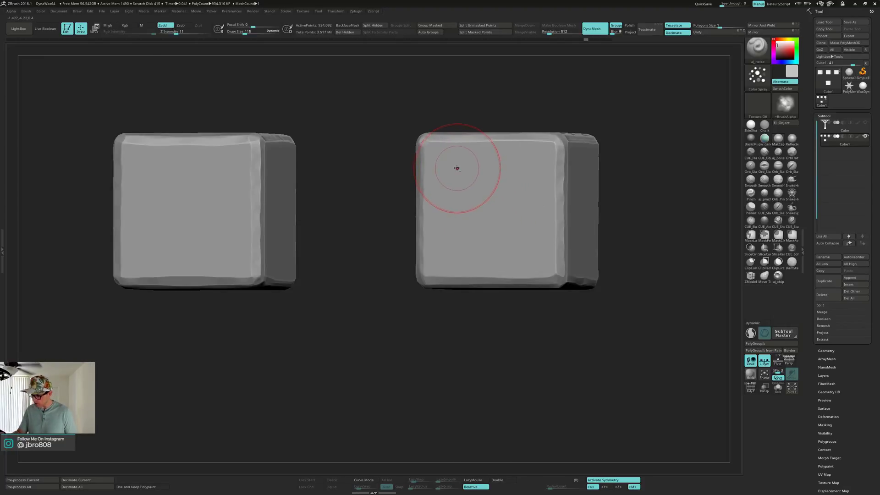
Brush subtle noise texture over the right block's front, side and top faces, mirrored onto the left block.
{"action": "mouse_move", "coordinate": [449, 165]}
{"action": "left_mouse_down"}
{"action": "mouse_move", "coordinate": [536, 172]}
{"action": "mouse_move", "coordinate": [458, 220]}
{"action": "mouse_move", "coordinate": [448, 251]}
{"action": "mouse_move", "coordinate": [479, 240]}
{"action": "mouse_move", "coordinate": [523, 251]}
{"action": "mouse_move", "coordinate": [538, 240]}
{"action": "left_mouse_up"}
{"action": "mouse_move", "coordinate": [537, 240]}
{"action": "right_mouse_down"}
{"action": "mouse_move", "coordinate": [517, 249]}
{"action": "mouse_move", "coordinate": [538, 254]}
{"action": "mouse_move", "coordinate": [514, 229]}
{"action": "mouse_move", "coordinate": [592, 206]}
{"action": "mouse_move", "coordinate": [514, 220]}
{"action": "right_mouse_up"}
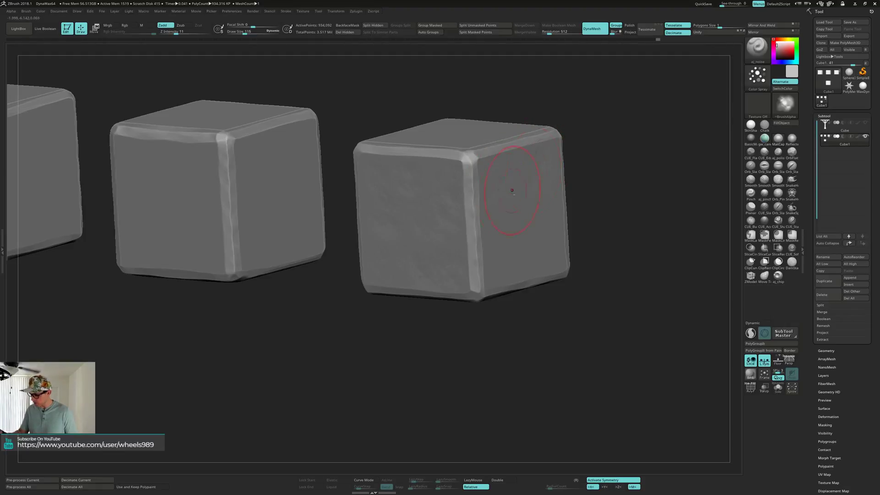
{"action": "right_click_drag", "start_coordinate": [552, 229], "coordinate": [550, 253]}
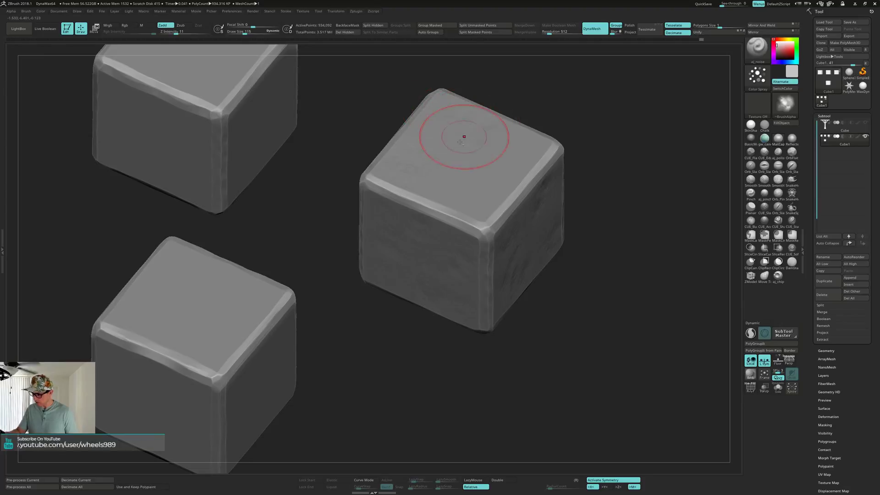
{"action": "left_click_drag", "start_coordinate": [510, 164], "coordinate": [499, 142]}
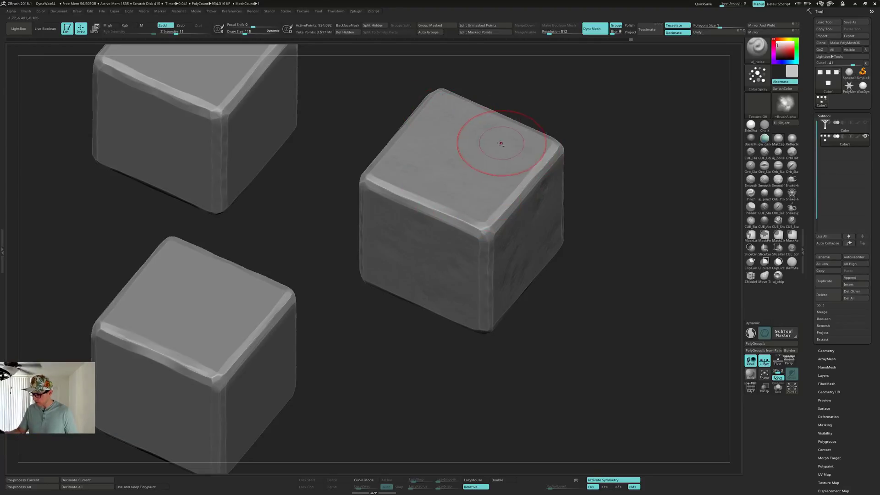
{"action": "mouse_move", "coordinate": [522, 183]}
{"action": "right_mouse_down"}
{"action": "mouse_move", "coordinate": [496, 202]}
{"action": "mouse_move", "coordinate": [562, 190]}
{"action": "mouse_move", "coordinate": [593, 165]}
{"action": "mouse_move", "coordinate": [580, 155]}
{"action": "right_mouse_up"}
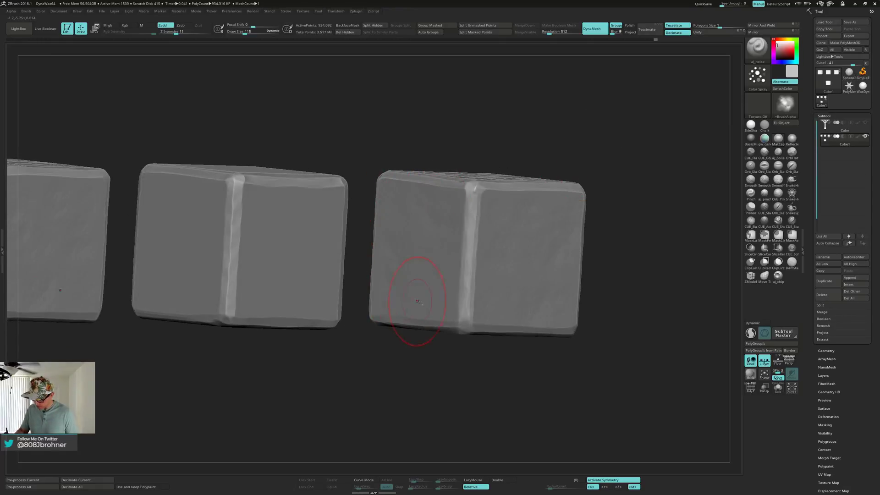
{"action": "mouse_move", "coordinate": [435, 257]}
{"action": "right_mouse_down"}
{"action": "mouse_move", "coordinate": [481, 220]}
{"action": "mouse_move", "coordinate": [470, 211]}
{"action": "mouse_move", "coordinate": [440, 222]}
{"action": "right_mouse_up"}
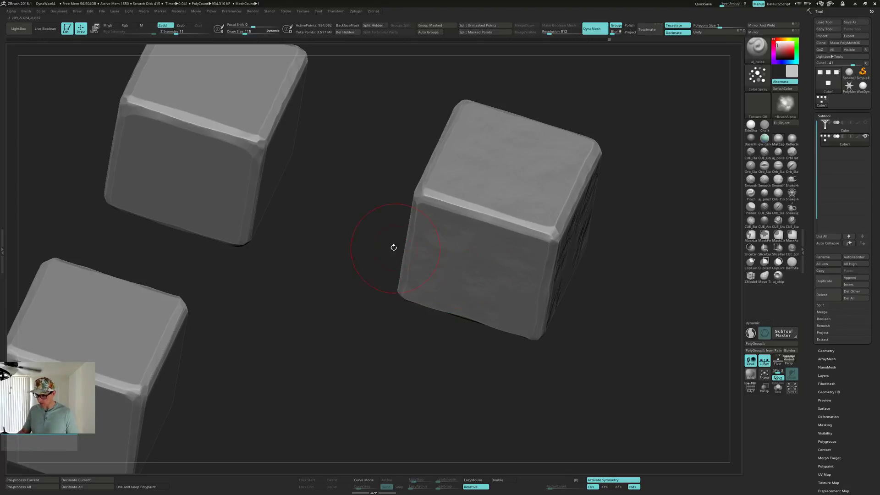
Brush subtle noise texture over the middle block's front face and its adjoining faces.
{"action": "mouse_move", "coordinate": [394, 247]}
{"action": "right_mouse_down"}
{"action": "mouse_move", "coordinate": [356, 248]}
{"action": "mouse_move", "coordinate": [444, 291]}
{"action": "mouse_move", "coordinate": [438, 301]}
{"action": "mouse_move", "coordinate": [474, 263]}
{"action": "right_mouse_up"}
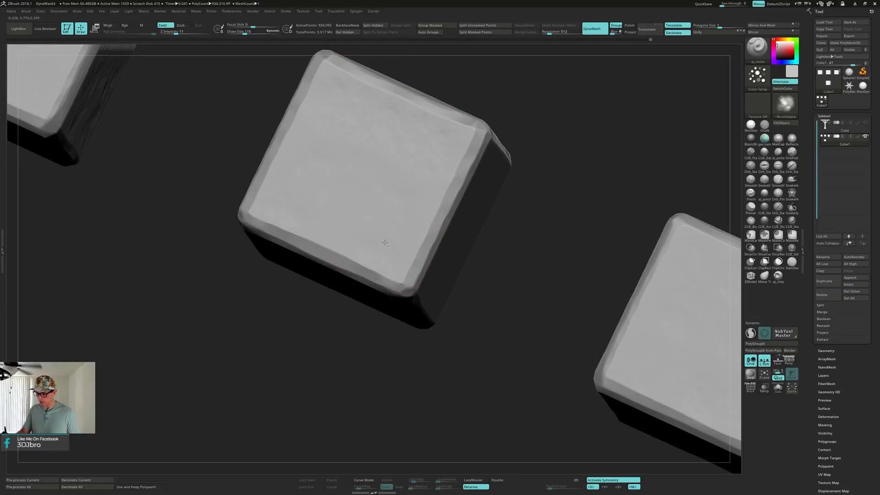
{"action": "mouse_move", "coordinate": [481, 243]}
{"action": "right_mouse_down"}
{"action": "mouse_move", "coordinate": [461, 249]}
{"action": "mouse_move", "coordinate": [448, 269]}
{"action": "mouse_move", "coordinate": [450, 316]}
{"action": "right_mouse_up"}
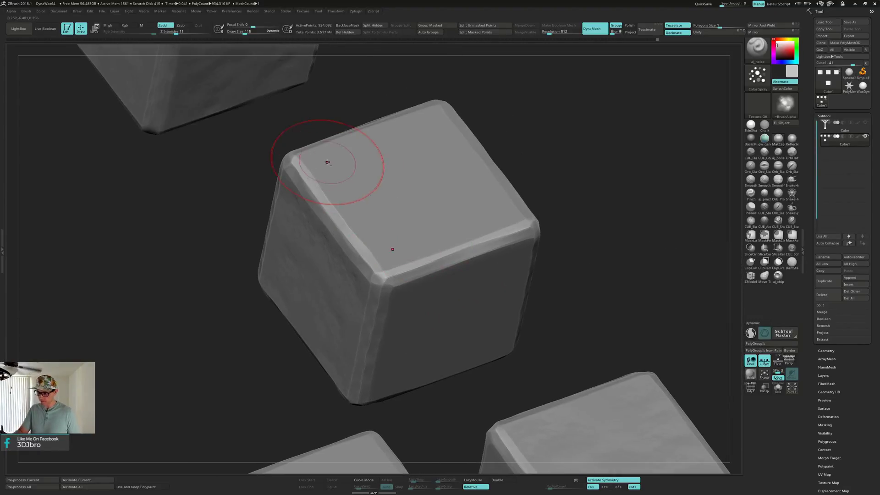
{"action": "mouse_move", "coordinate": [327, 162]}
{"action": "left_mouse_down"}
{"action": "mouse_move", "coordinate": [403, 134]}
{"action": "mouse_move", "coordinate": [428, 173]}
{"action": "mouse_move", "coordinate": [368, 196]}
{"action": "left_mouse_up"}
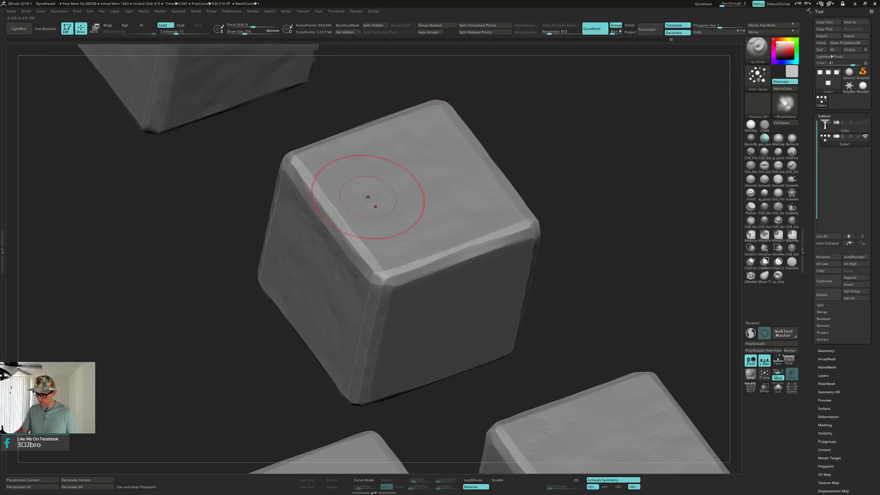
{"action": "right_click_drag", "start_coordinate": [389, 220], "coordinate": [435, 174]}
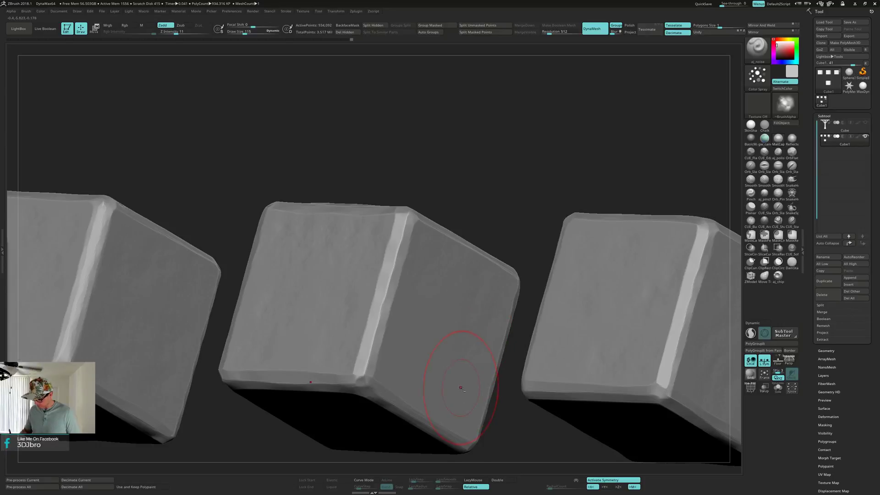
{"action": "mouse_move", "coordinate": [460, 388]}
{"action": "left_mouse_down"}
{"action": "mouse_move", "coordinate": [407, 351]}
{"action": "mouse_move", "coordinate": [460, 316]}
{"action": "left_mouse_up"}
Cover the middle block's remaining smooth faces with the same noise texture.
{"action": "mouse_move", "coordinate": [459, 317]}
{"action": "right_mouse_down"}
{"action": "mouse_move", "coordinate": [434, 341]}
{"action": "mouse_move", "coordinate": [415, 296]}
{"action": "mouse_move", "coordinate": [427, 250]}
{"action": "right_mouse_up"}
{"action": "mouse_move", "coordinate": [295, 245]}
{"action": "right_mouse_down"}
{"action": "mouse_move", "coordinate": [292, 211]}
{"action": "mouse_move", "coordinate": [187, 232]}
{"action": "right_mouse_up"}
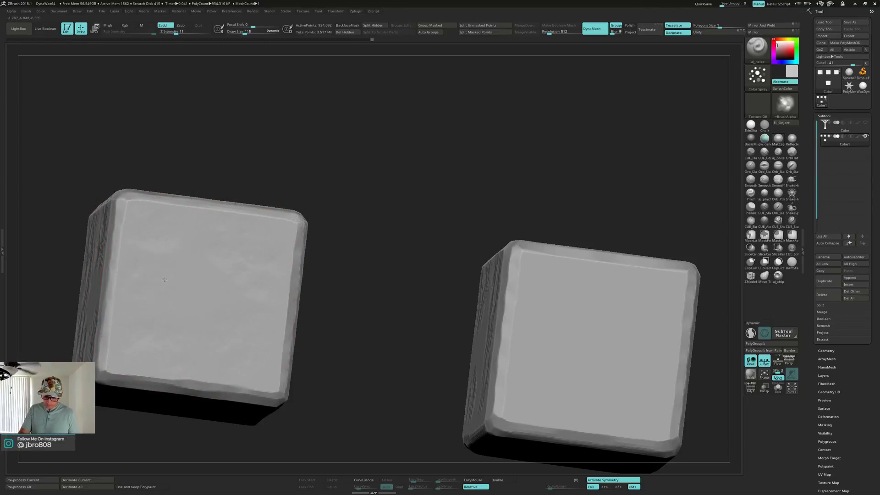
{"action": "mouse_move", "coordinate": [222, 291]}
{"action": "right_mouse_down"}
{"action": "mouse_move", "coordinate": [375, 273]}
{"action": "mouse_move", "coordinate": [369, 170]}
{"action": "mouse_move", "coordinate": [371, 177]}
{"action": "right_mouse_up"}
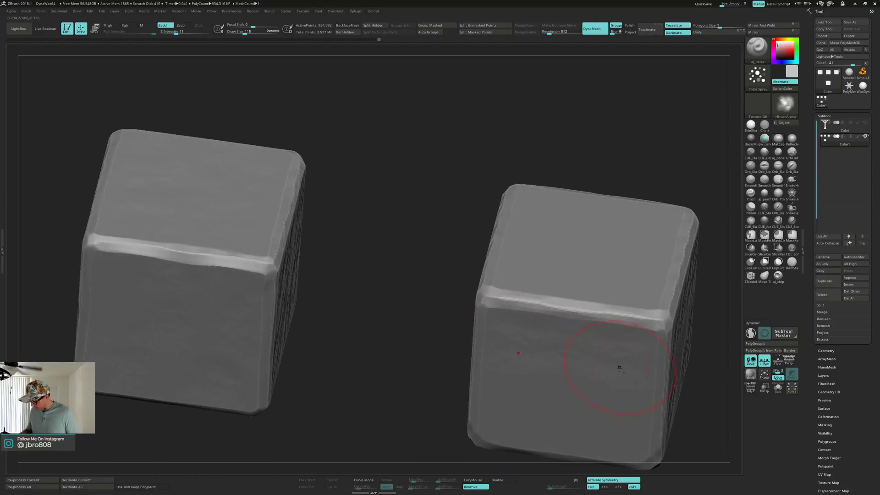
{"action": "right_click_drag", "start_coordinate": [532, 421], "coordinate": [621, 238]}
{"action": "mouse_move", "coordinate": [642, 193]}
{"action": "left_mouse_down"}
{"action": "mouse_move", "coordinate": [538, 235]}
{"action": "mouse_move", "coordinate": [542, 285]}
{"action": "mouse_move", "coordinate": [614, 305]}
{"action": "mouse_move", "coordinate": [641, 268]}
{"action": "left_mouse_up"}
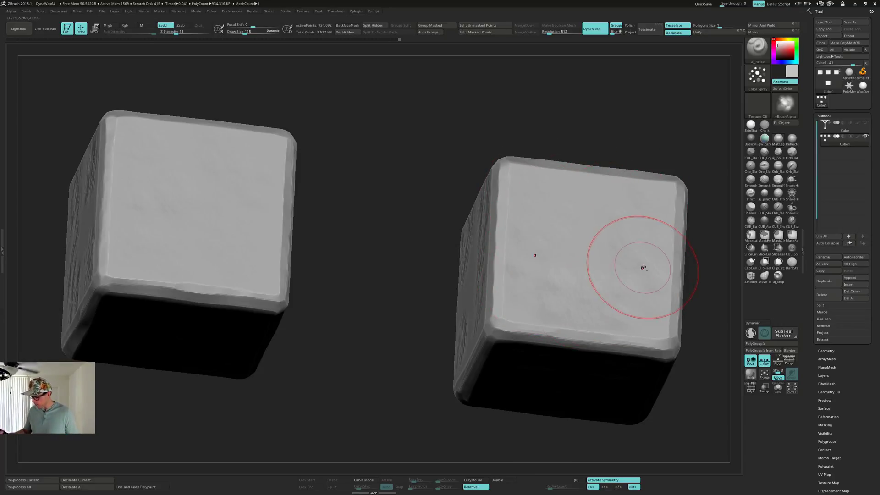
Brush noise texture onto the outer block's remaining smooth face so it matches the middle block.
{"action": "right_click_drag", "start_coordinate": [642, 267], "coordinate": [332, 216], "text": "alt"}
{"action": "right_click_drag", "start_coordinate": [639, 246], "coordinate": [565, 235], "text": "alt"}
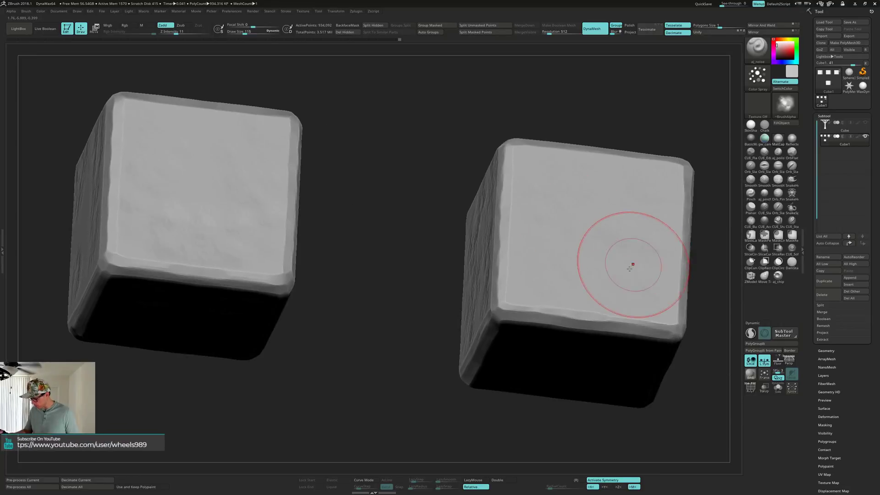
{"action": "right_click_drag", "start_coordinate": [624, 255], "coordinate": [585, 277]}
Brush subtle noise texture over all faces of the lower block, working around it side by side.
{"action": "right_click_drag", "start_coordinate": [543, 325], "coordinate": [548, 252], "text": "alt"}
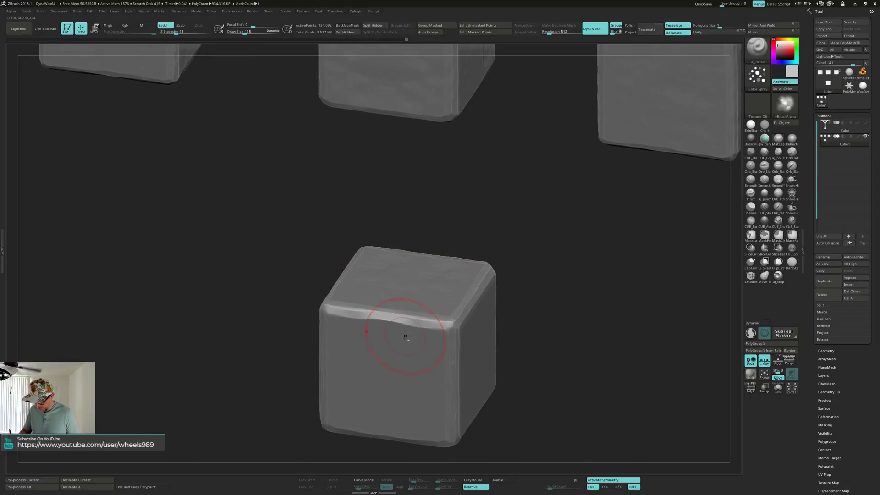
{"action": "right_click_drag", "start_coordinate": [405, 336], "coordinate": [403, 294]}
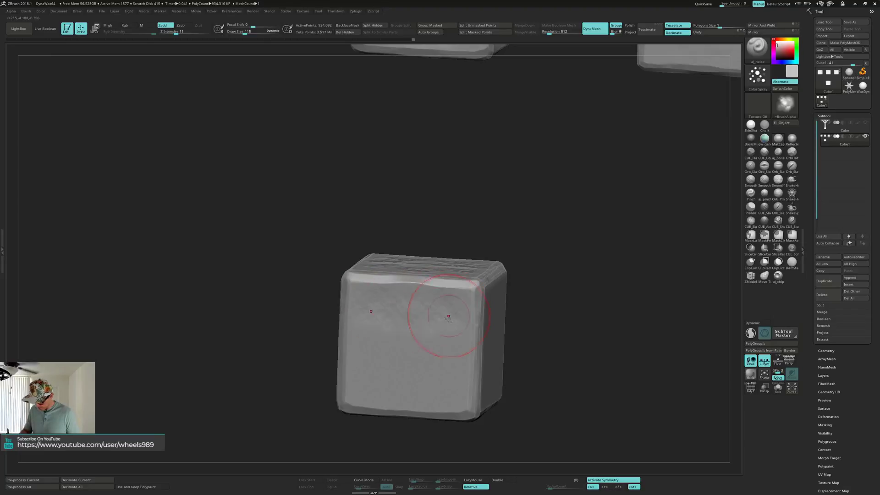
{"action": "right_click_drag", "start_coordinate": [476, 362], "coordinate": [483, 323]}
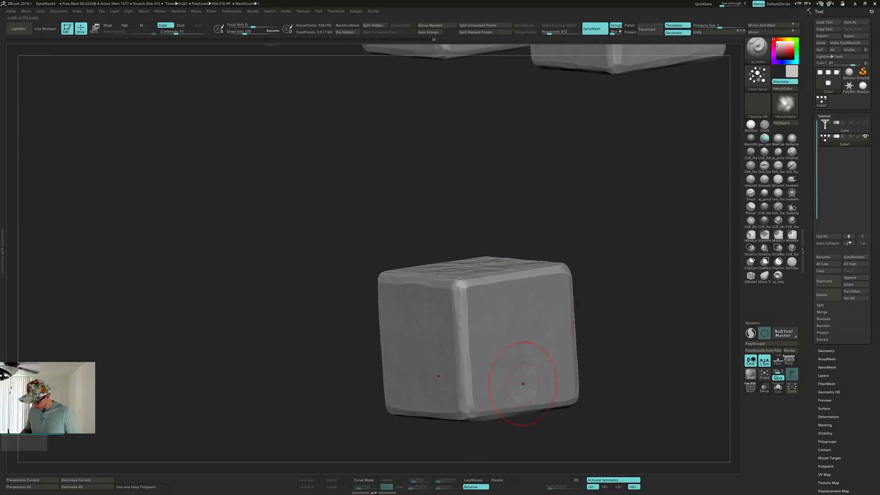
{"action": "right_click_drag", "start_coordinate": [523, 383], "coordinate": [598, 293]}
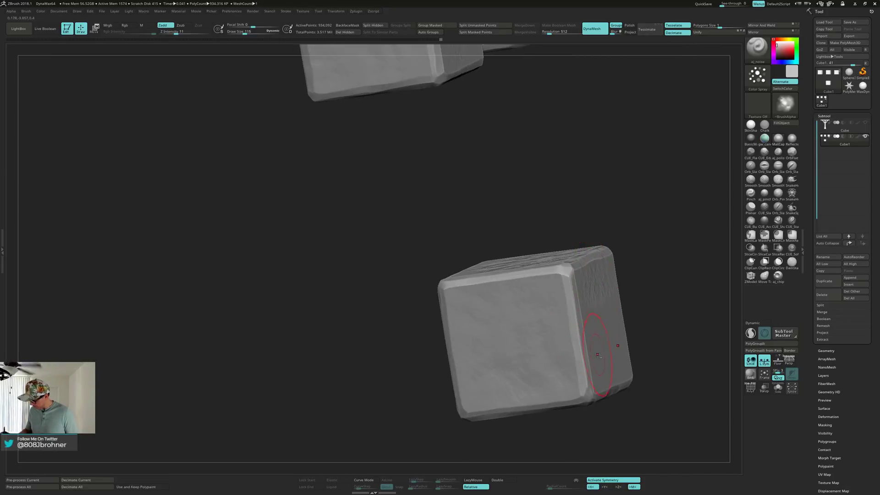
{"action": "right_click_drag", "start_coordinate": [610, 331], "coordinate": [570, 334]}
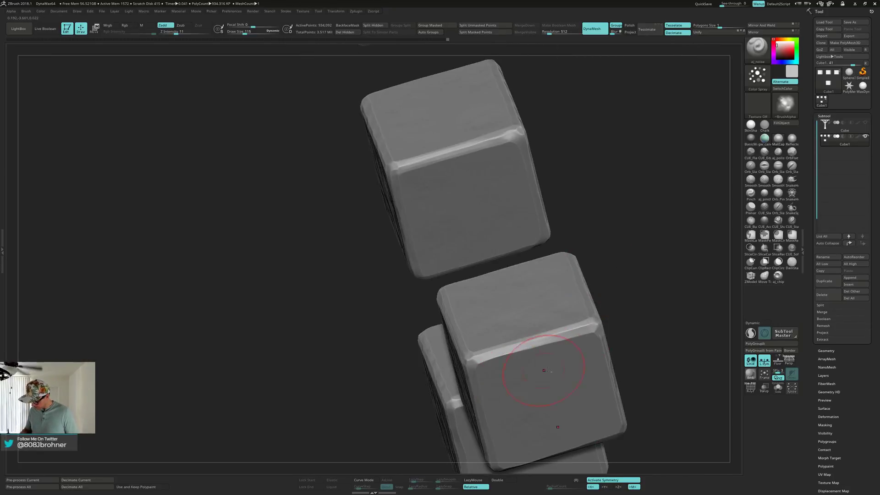
{"action": "mouse_move", "coordinate": [525, 418]}
{"action": "right_mouse_down"}
{"action": "mouse_move", "coordinate": [595, 324]}
{"action": "mouse_move", "coordinate": [506, 349]}
{"action": "mouse_move", "coordinate": [536, 289]}
{"action": "mouse_move", "coordinate": [532, 255]}
{"action": "mouse_move", "coordinate": [590, 236]}
{"action": "mouse_move", "coordinate": [548, 261]}
{"action": "mouse_move", "coordinate": [518, 255]}
{"action": "right_mouse_up"}
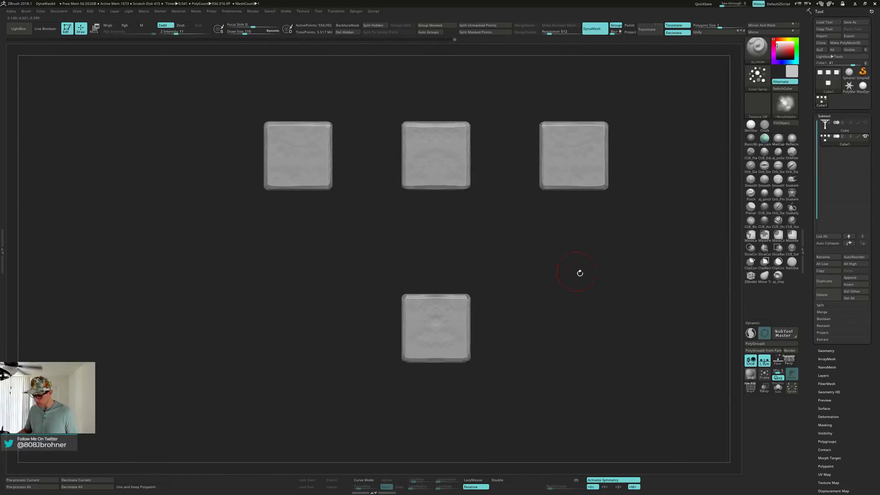
Switch to the Move Topological brush and turn off X symmetry for reshaping the blocks individually.
{"action": "right_click_drag", "start_coordinate": [447, 324], "coordinate": [471, 322]}
{"action": "left_click", "coordinate": [764, 275]}
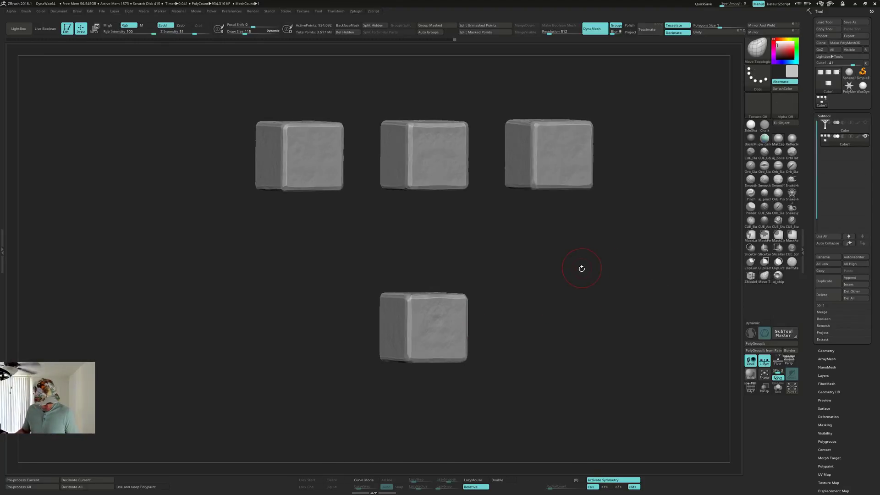
{"action": "key", "text": "x"}
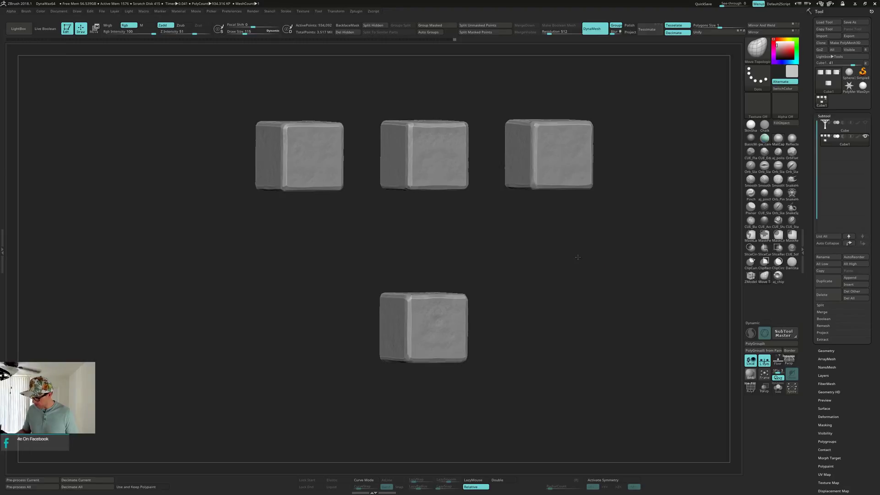
{"action": "right_click_drag", "start_coordinate": [578, 257], "coordinate": [584, 239]}
{"action": "right_click_drag", "start_coordinate": [596, 192], "coordinate": [544, 170]}
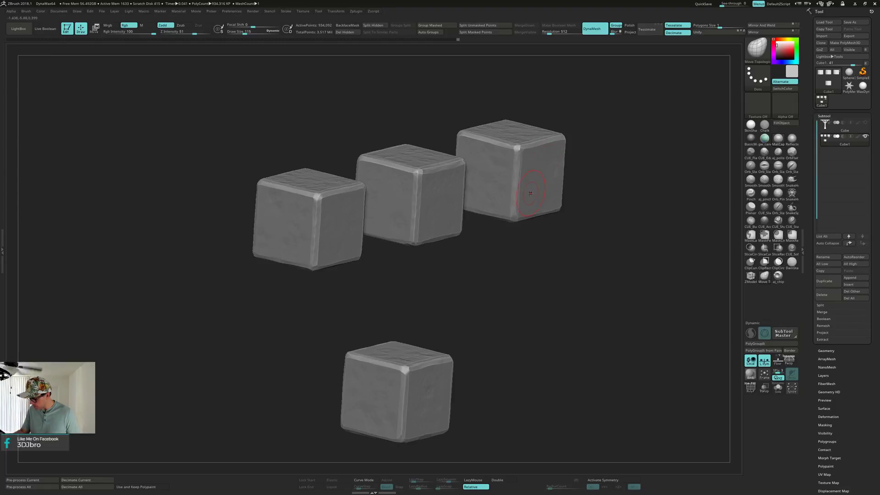
Adjust the Move Topological draw size and nudge the first outer block's faces and edges into a slightly irregular shape.
{"action": "right_click_drag", "start_coordinate": [533, 194], "coordinate": [527, 124]}
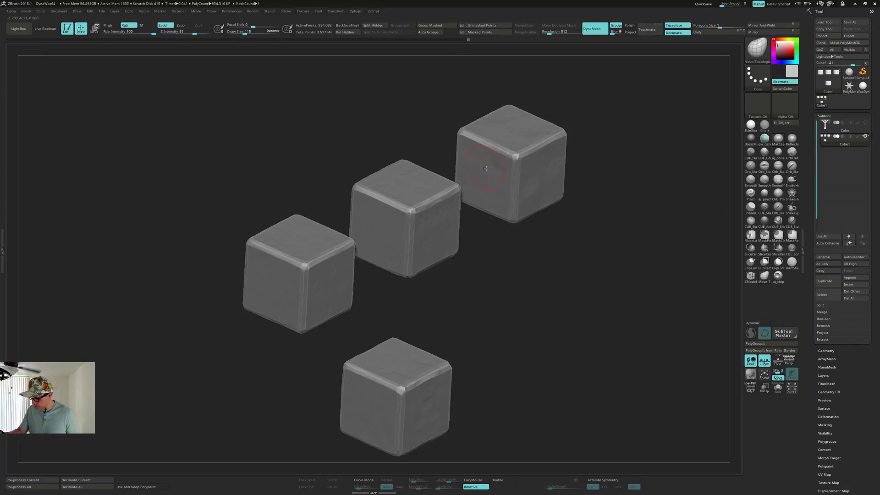
{"action": "mouse_move", "coordinate": [485, 168]}
{"action": "right_mouse_down"}
{"action": "mouse_move", "coordinate": [533, 156]}
{"action": "mouse_move", "coordinate": [493, 222]}
{"action": "right_mouse_up"}
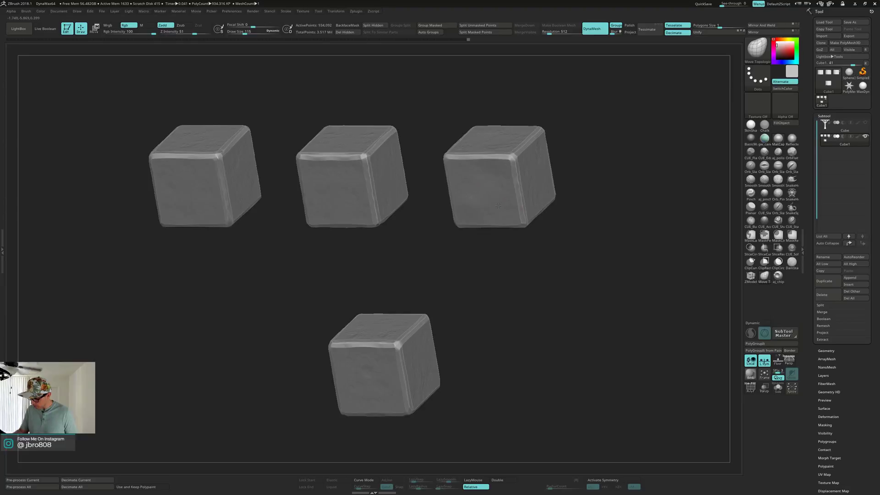
{"action": "right_click_drag", "start_coordinate": [498, 206], "coordinate": [536, 163]}
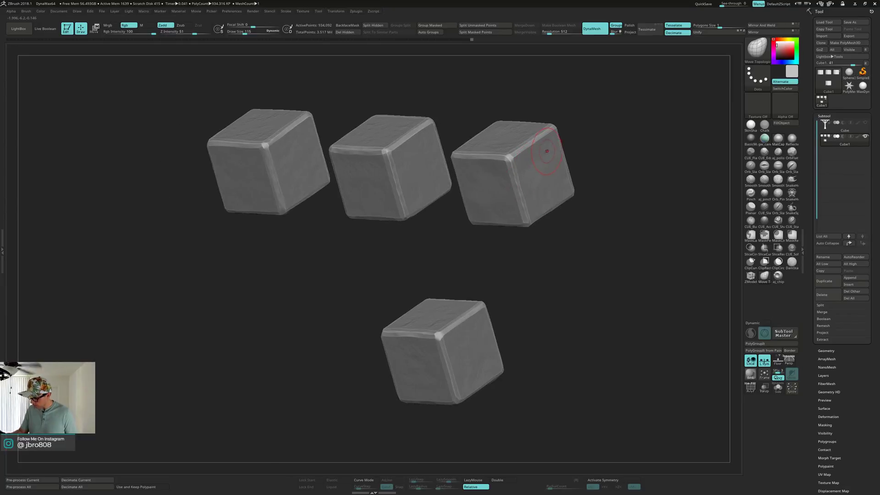
{"action": "key", "text": "s"}
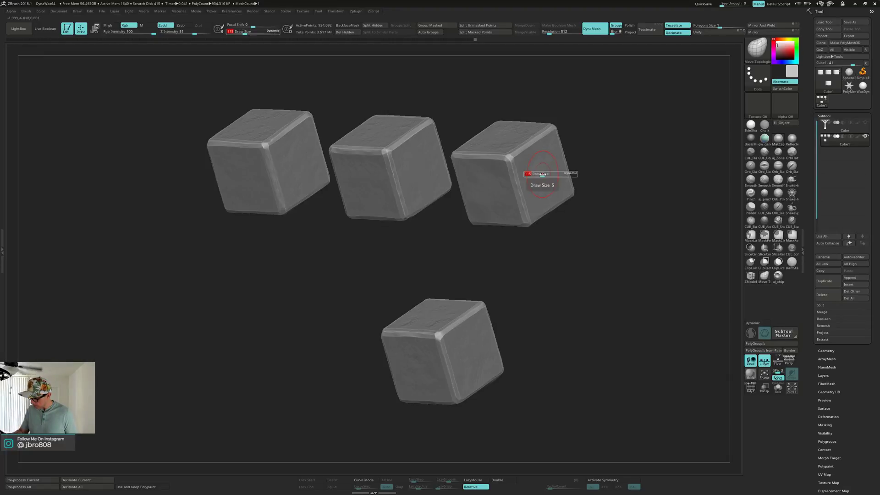
{"action": "left_click_drag", "start_coordinate": [542, 174], "coordinate": [541, 174]}
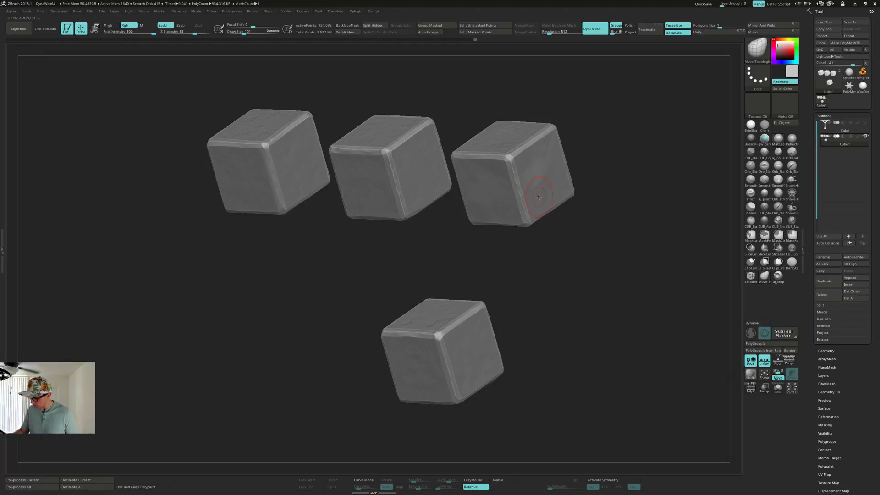
{"action": "mouse_move", "coordinate": [561, 190]}
{"action": "right_mouse_down"}
{"action": "mouse_move", "coordinate": [554, 221]}
{"action": "mouse_move", "coordinate": [576, 216]}
{"action": "mouse_move", "coordinate": [522, 237]}
{"action": "mouse_move", "coordinate": [518, 254]}
{"action": "right_mouse_up"}
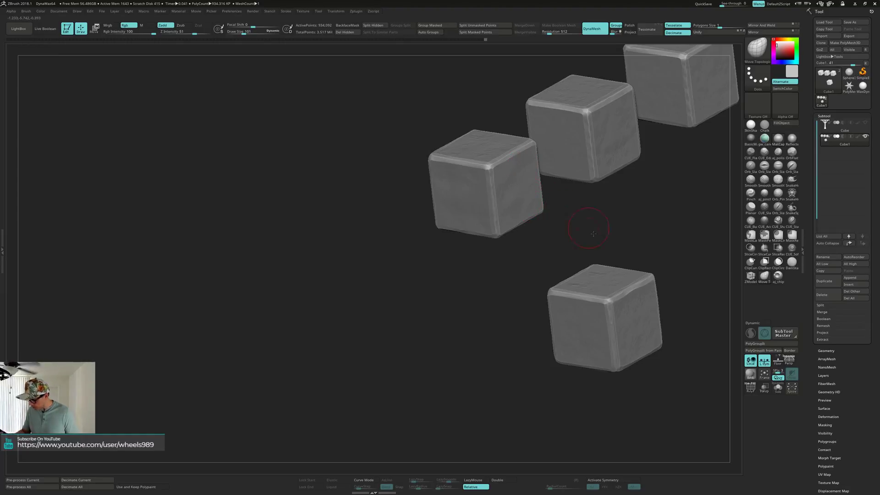
Push and pull the lower block's edges and faces with Move Topological, working around its sides, to break up the perfect cube.
{"action": "mouse_move", "coordinate": [593, 234]}
{"action": "right_mouse_down", "text": "alt"}
{"action": "mouse_move", "coordinate": [563, 256]}
{"action": "mouse_move", "coordinate": [570, 275]}
{"action": "right_mouse_up", "text": "alt"}
{"action": "left_click_drag", "start_coordinate": [564, 265], "coordinate": [584, 255]}
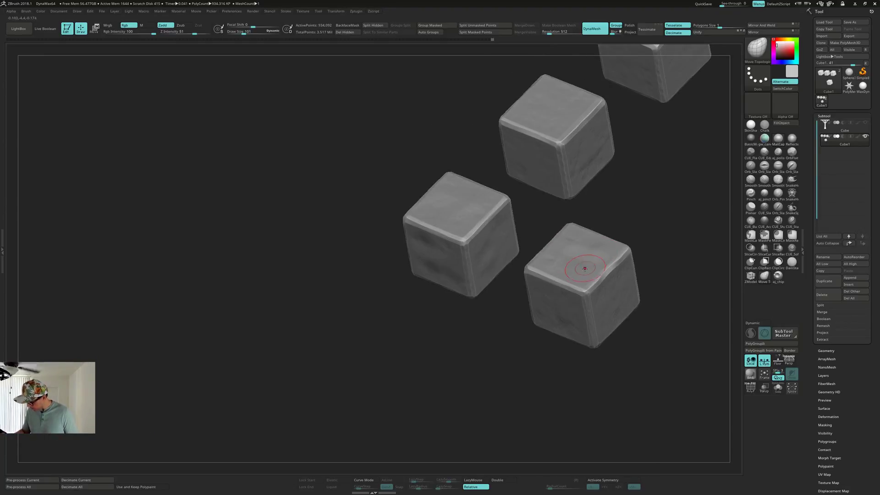
{"action": "right_click_drag", "start_coordinate": [582, 269], "coordinate": [601, 289]}
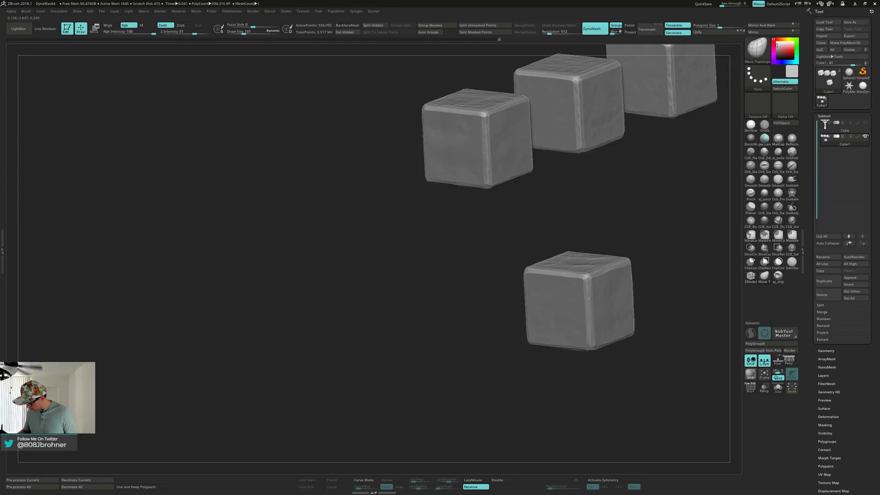
{"action": "right_click_drag", "start_coordinate": [616, 314], "coordinate": [569, 287]}
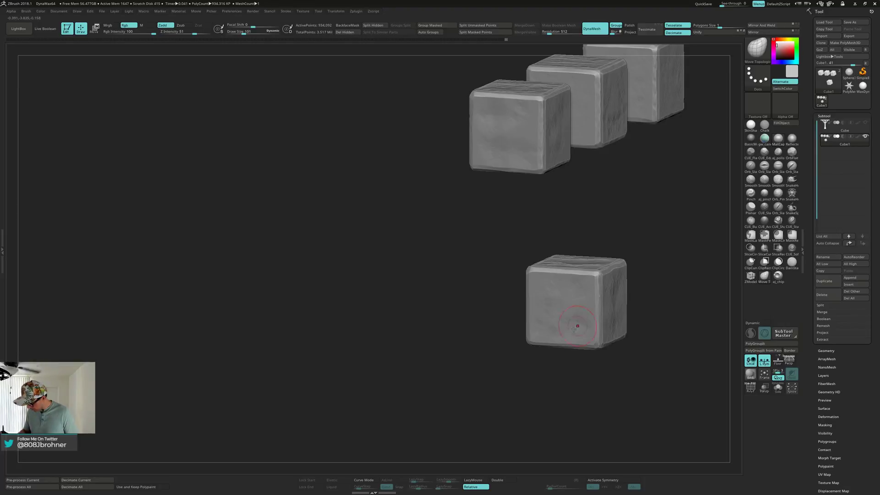
{"action": "right_click_drag", "start_coordinate": [574, 328], "coordinate": [508, 285]}
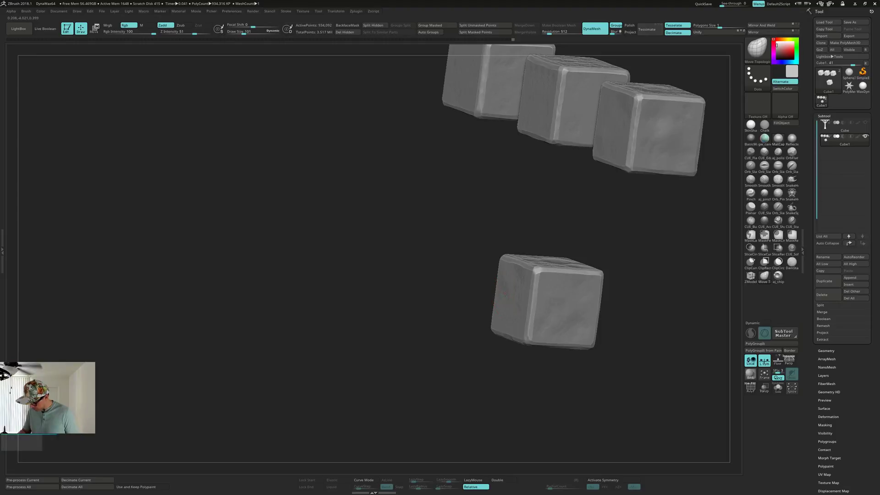
{"action": "right_click_drag", "start_coordinate": [509, 311], "coordinate": [451, 286]}
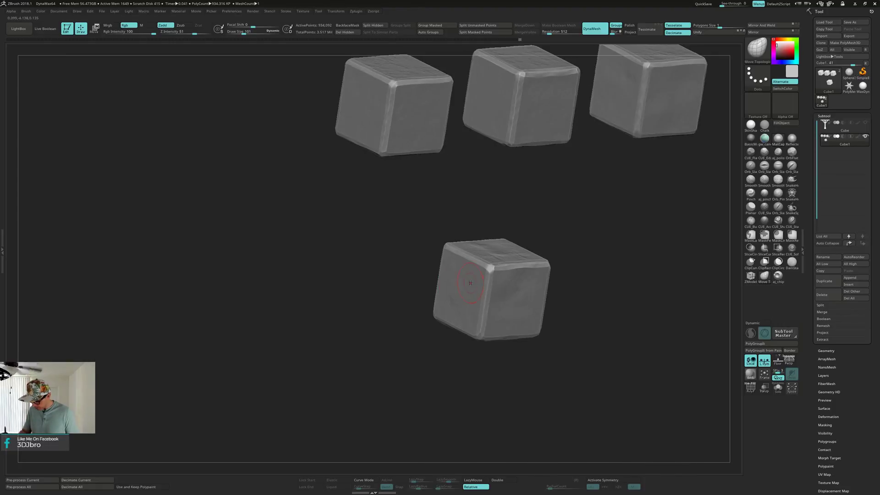
Reshape the remaining sides and underside edges of the first outer block with Move Topological for an uneven silhouette.
{"action": "right_click_drag", "start_coordinate": [468, 239], "coordinate": [604, 227]}
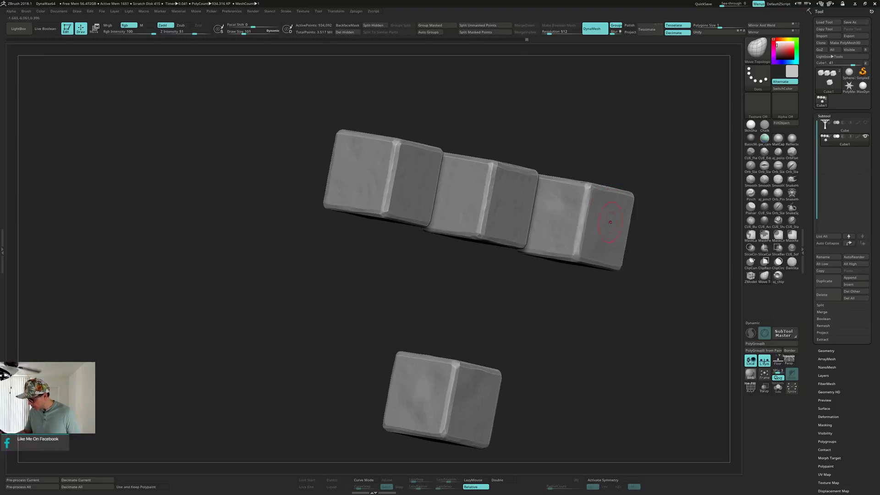
{"action": "mouse_move", "coordinate": [610, 221]}
{"action": "right_mouse_down"}
{"action": "mouse_move", "coordinate": [569, 212]}
{"action": "mouse_move", "coordinate": [587, 222]}
{"action": "mouse_move", "coordinate": [595, 202]}
{"action": "mouse_move", "coordinate": [599, 232]}
{"action": "right_mouse_up"}
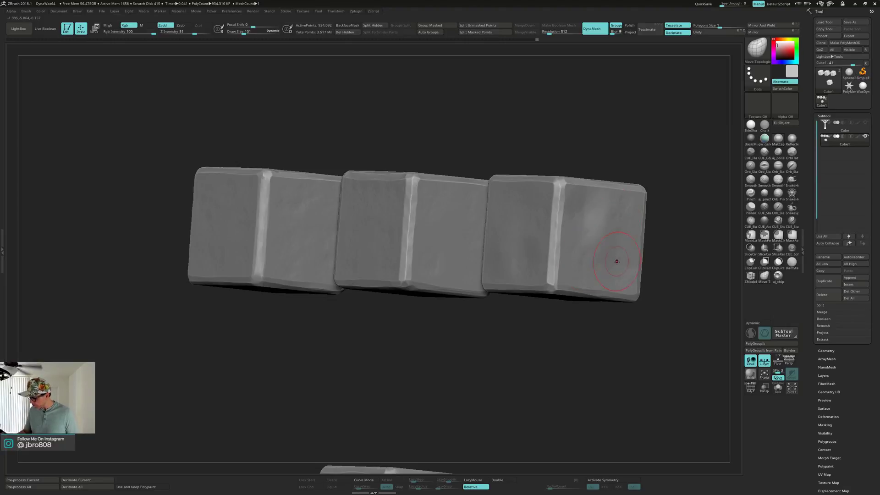
{"action": "right_click_drag", "start_coordinate": [616, 262], "coordinate": [504, 194]}
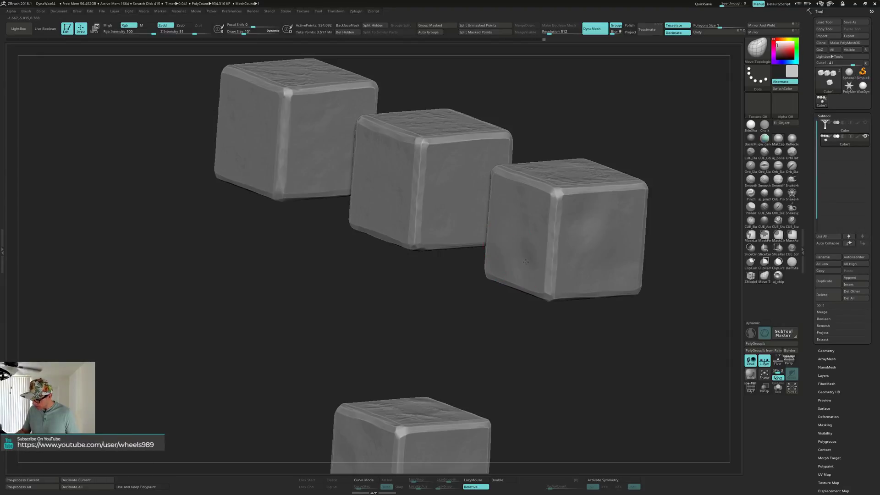
{"action": "right_click_drag", "start_coordinate": [527, 254], "coordinate": [527, 157]}
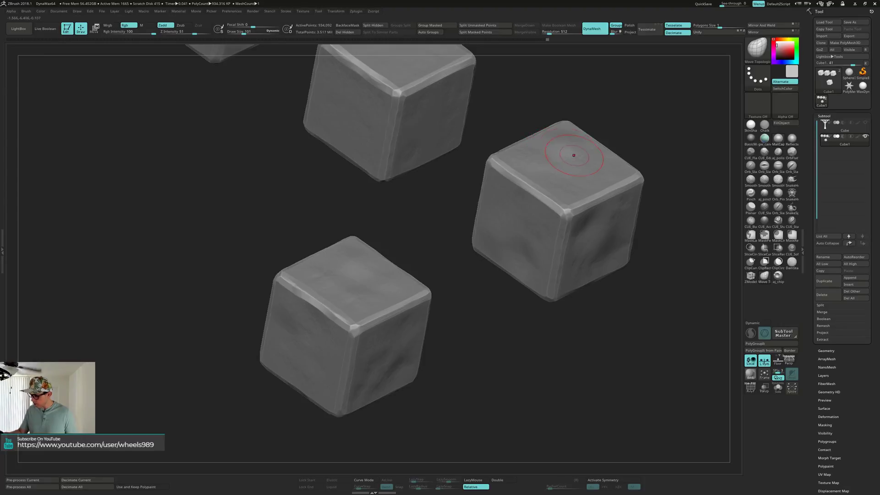
{"action": "right_click_drag", "start_coordinate": [573, 155], "coordinate": [564, 213]}
{"action": "left_click_drag", "start_coordinate": [565, 219], "coordinate": [506, 250], "text": "alt"}
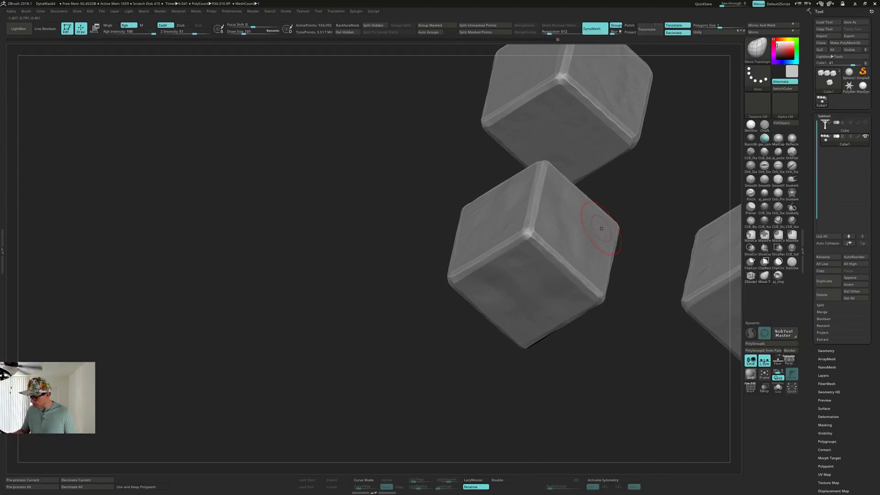
Warp the edges and corners of the middle block and the opposite outer block with Move Topological.
{"action": "mouse_move", "coordinate": [595, 236]}
{"action": "right_mouse_down"}
{"action": "mouse_move", "coordinate": [534, 227]}
{"action": "mouse_move", "coordinate": [528, 190]}
{"action": "mouse_move", "coordinate": [548, 164]}
{"action": "mouse_move", "coordinate": [516, 171]}
{"action": "right_mouse_up"}
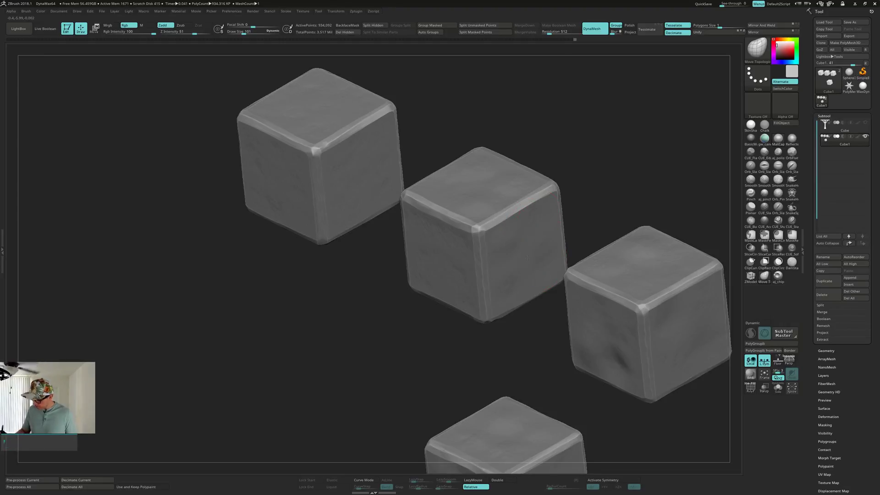
{"action": "right_click_drag", "start_coordinate": [527, 258], "coordinate": [416, 229]}
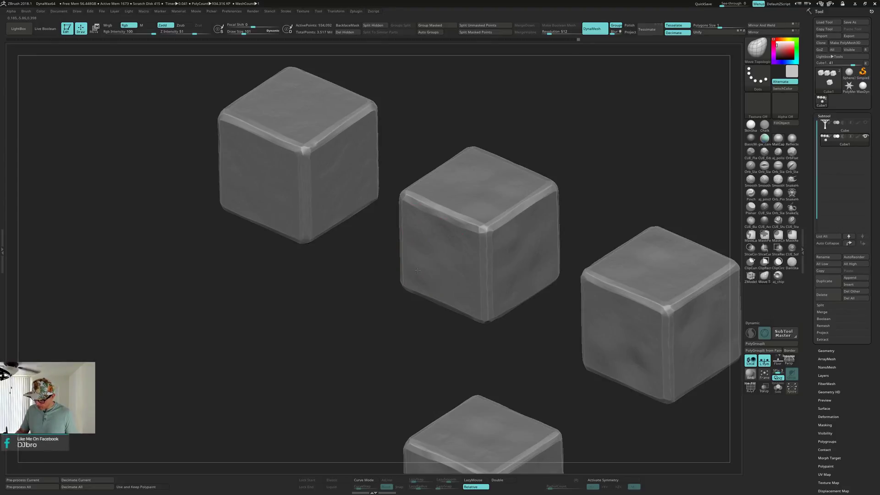
{"action": "right_click_drag", "start_coordinate": [393, 241], "coordinate": [496, 277], "text": "alt"}
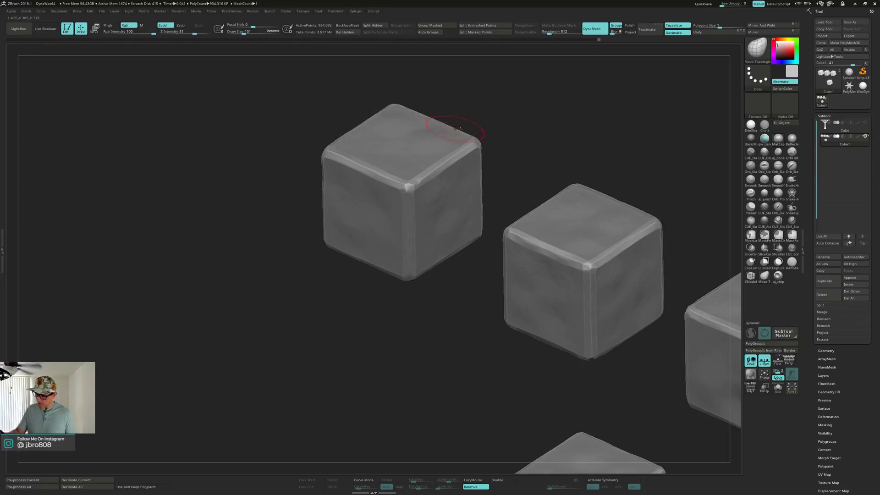
{"action": "right_click_drag", "start_coordinate": [460, 129], "coordinate": [508, 109]}
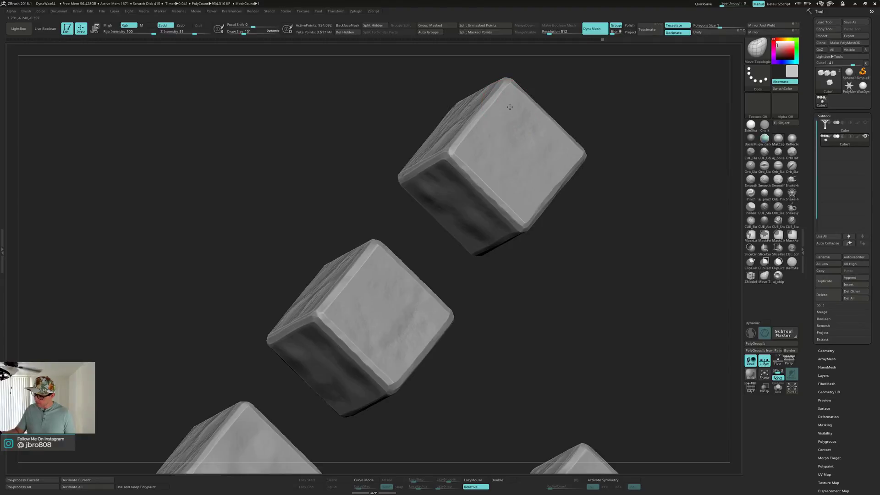
{"action": "left_click_drag", "start_coordinate": [489, 145], "coordinate": [488, 143]}
{"action": "mouse_move", "coordinate": [488, 142]}
{"action": "right_mouse_down"}
{"action": "mouse_move", "coordinate": [515, 168]}
{"action": "mouse_move", "coordinate": [564, 98]}
{"action": "mouse_move", "coordinate": [489, 143]}
{"action": "right_mouse_up"}
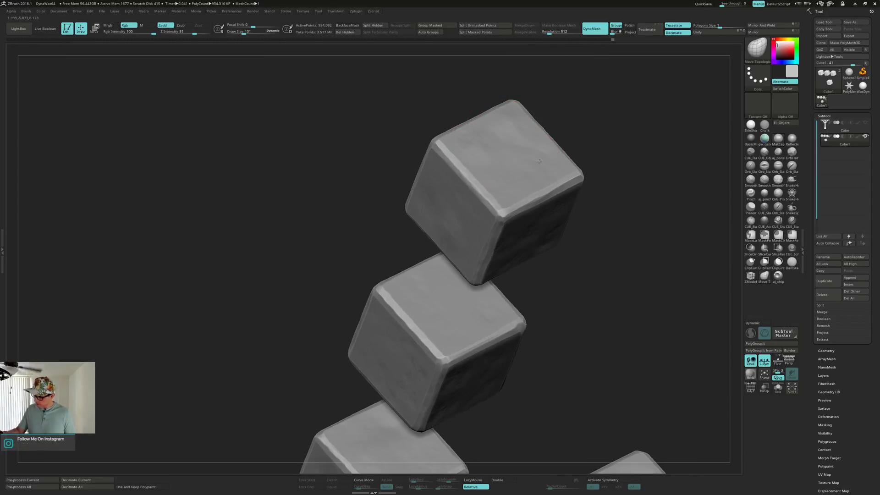
{"action": "right_click_drag", "start_coordinate": [540, 161], "coordinate": [564, 140]}
Switch to the OrbFlatten_Edge brush to try flattening the first outer block's face.
{"action": "mouse_move", "coordinate": [611, 195]}
{"action": "right_mouse_down", "text": "ctrl"}
{"action": "mouse_move", "coordinate": [588, 132]}
{"action": "mouse_move", "coordinate": [614, 134]}
{"action": "mouse_move", "coordinate": [656, 157]}
{"action": "mouse_move", "coordinate": [664, 126]}
{"action": "mouse_move", "coordinate": [537, 150]}
{"action": "mouse_move", "coordinate": [589, 191]}
{"action": "mouse_move", "coordinate": [509, 198]}
{"action": "mouse_move", "coordinate": [505, 233]}
{"action": "mouse_move", "coordinate": [538, 243]}
{"action": "mouse_move", "coordinate": [506, 256]}
{"action": "mouse_move", "coordinate": [520, 257]}
{"action": "right_mouse_up", "text": "ctrl"}
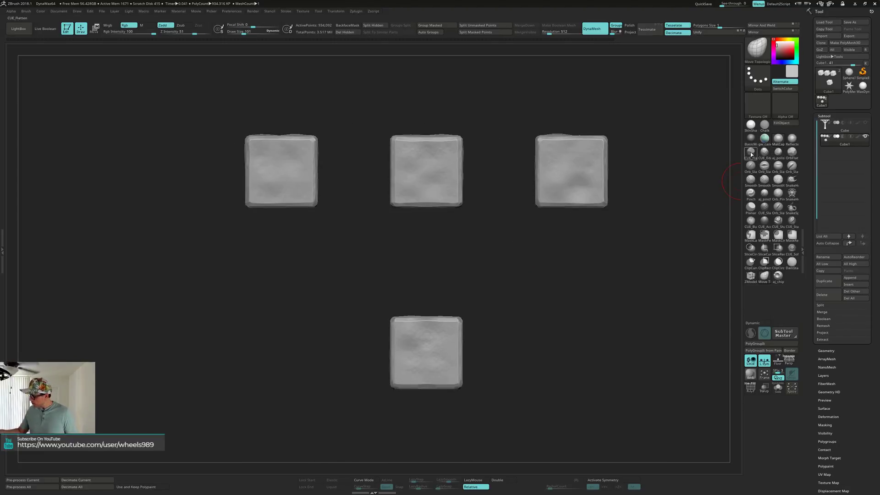
{"action": "left_click", "coordinate": [792, 154]}
{"action": "mouse_move", "coordinate": [651, 193]}
{"action": "right_mouse_down", "text": "ctrl"}
{"action": "mouse_move", "coordinate": [520, 229]}
{"action": "mouse_move", "coordinate": [568, 231]}
{"action": "mouse_move", "coordinate": [582, 209]}
{"action": "mouse_move", "coordinate": [565, 161]}
{"action": "right_mouse_up", "text": "ctrl"}
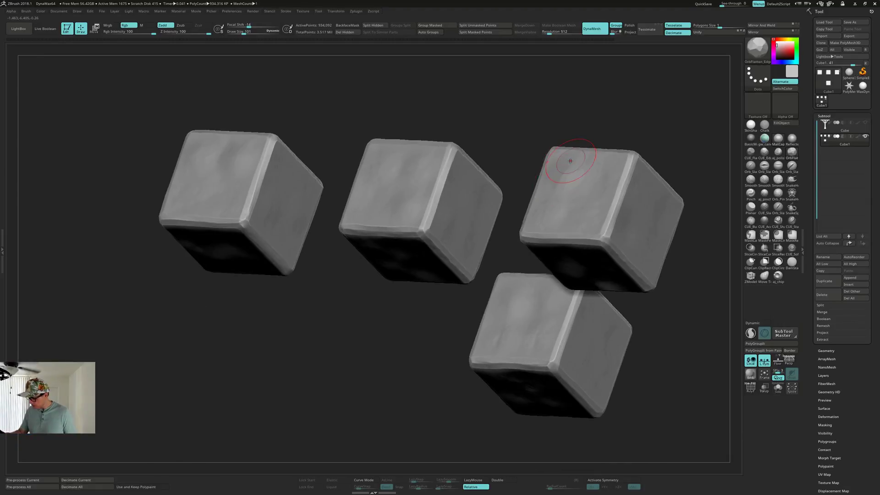
Try the aj_polish brush with an adjusted draw size on the first outer block's front face and edges, and undo the strokes.
{"action": "left_click", "coordinate": [779, 152]}
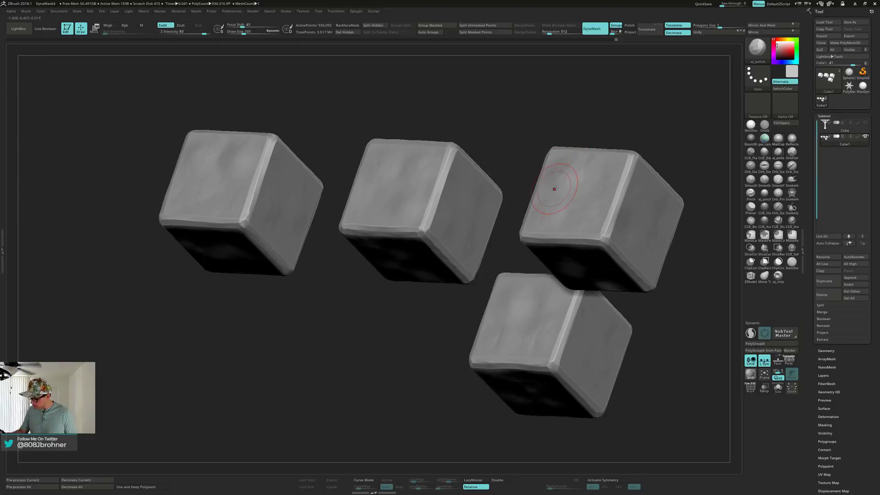
{"action": "right_click_drag", "start_coordinate": [554, 189], "coordinate": [578, 208]}
{"action": "key", "text": "s"}
{"action": "left_click_drag", "start_coordinate": [564, 200], "coordinate": [569, 197]}
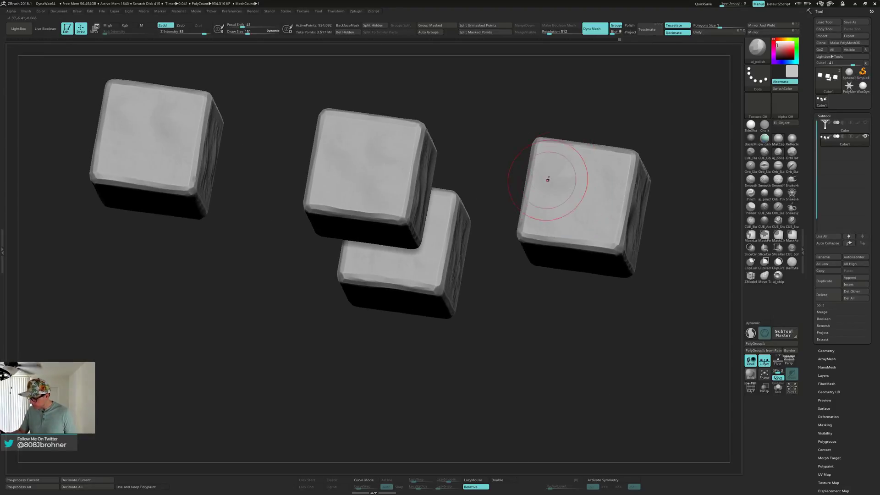
{"action": "right_click_drag", "start_coordinate": [548, 178], "coordinate": [561, 171]}
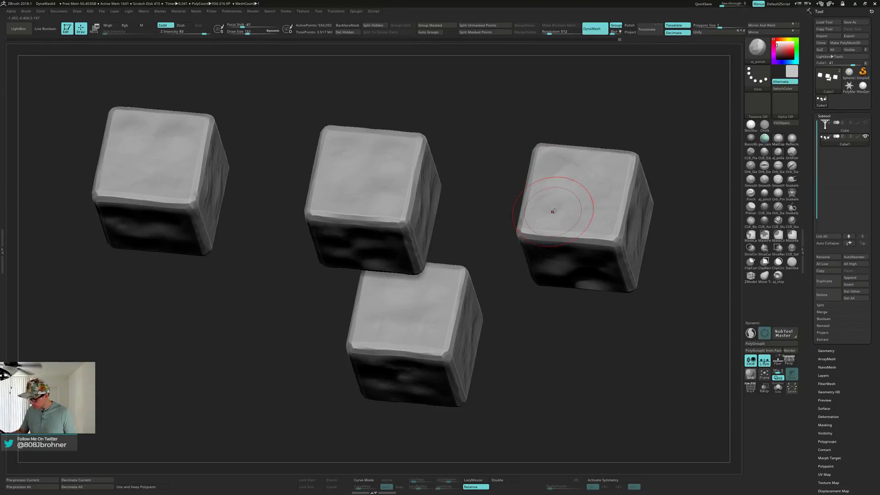
{"action": "mouse_move", "coordinate": [599, 195]}
{"action": "right_mouse_down"}
{"action": "mouse_move", "coordinate": [578, 157]}
{"action": "mouse_move", "coordinate": [613, 151]}
{"action": "mouse_move", "coordinate": [471, 252]}
{"action": "mouse_move", "coordinate": [499, 213]}
{"action": "mouse_move", "coordinate": [544, 180]}
{"action": "mouse_move", "coordinate": [557, 184]}
{"action": "mouse_move", "coordinate": [551, 208]}
{"action": "mouse_move", "coordinate": [563, 200]}
{"action": "right_mouse_up"}
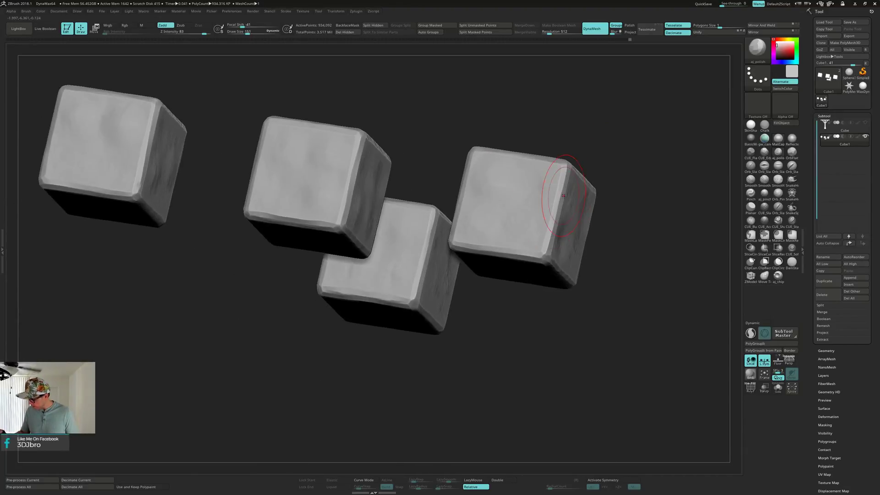
{"action": "key", "text": "ctrl"}
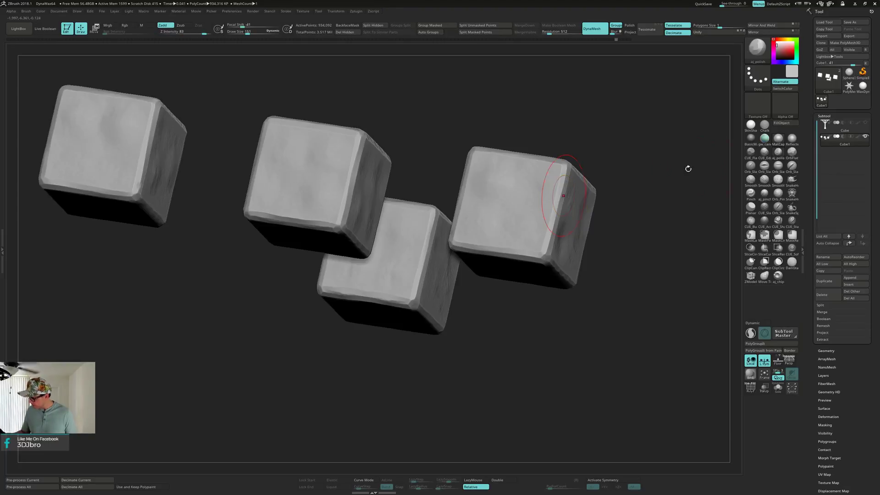
Try the CUE_Edge brush at a smaller draw size on the first outer block's front face and undo the result.
{"action": "left_click", "coordinate": [763, 155]}
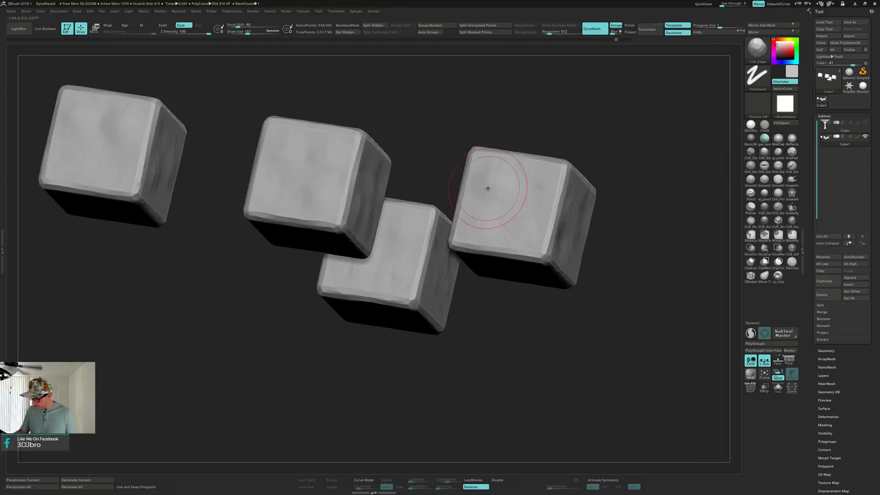
{"action": "key", "text": "s"}
{"action": "left_click_drag", "start_coordinate": [493, 189], "coordinate": [489, 190]}
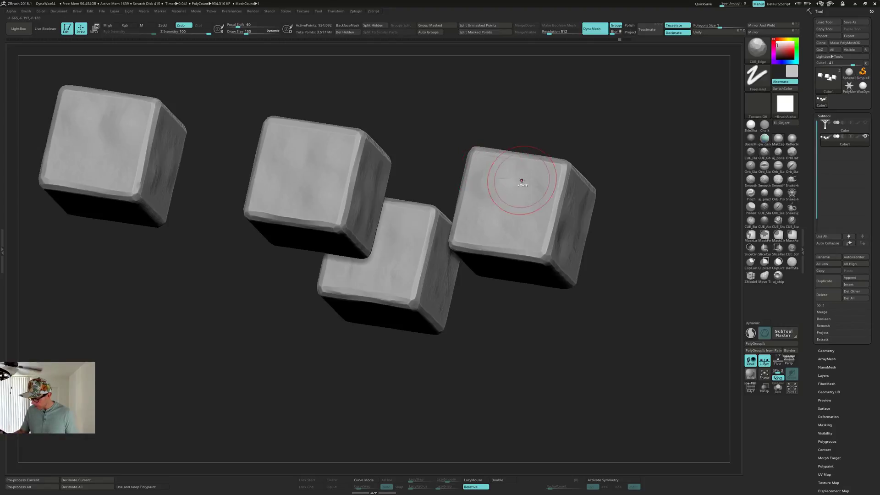
{"action": "key", "text": "ctrl"}
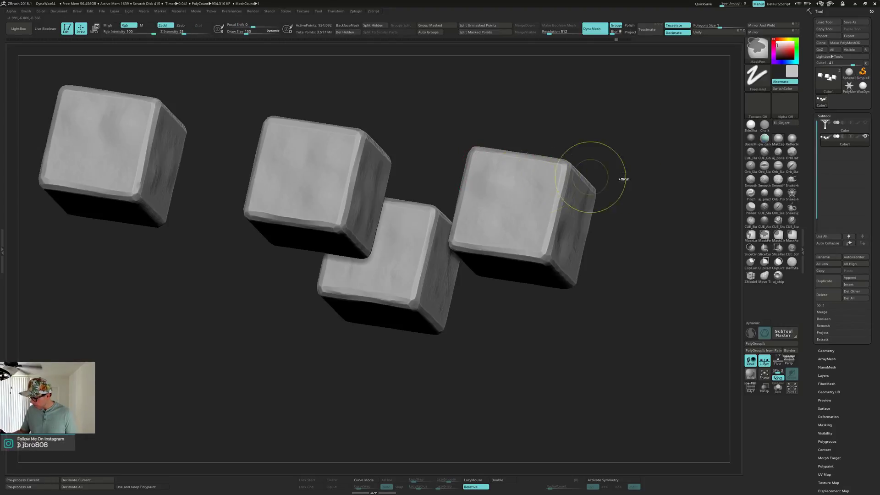
Try the CUE_Flatten brush on the first outer block's front face and undo the strokes.
{"action": "left_click", "coordinate": [749, 153]}
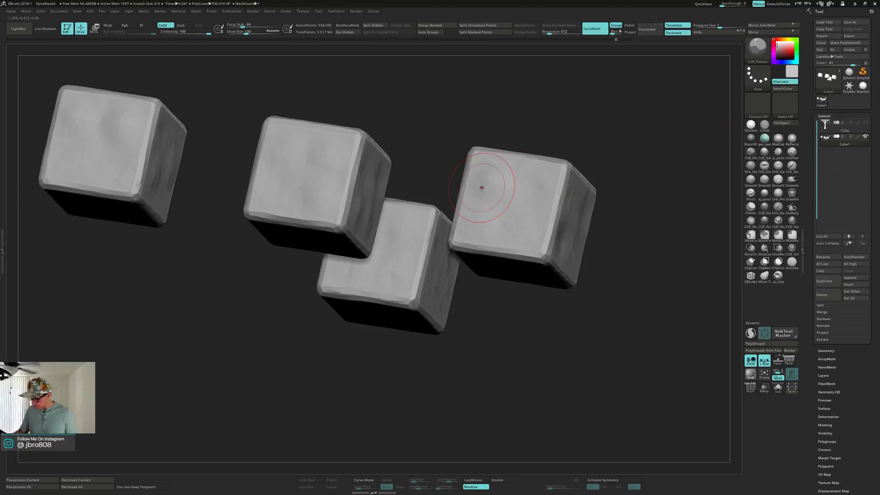
{"action": "mouse_move", "coordinate": [487, 191]}
{"action": "right_mouse_down"}
{"action": "mouse_move", "coordinate": [496, 196]}
{"action": "mouse_move", "coordinate": [482, 235]}
{"action": "mouse_move", "coordinate": [488, 218]}
{"action": "right_mouse_up"}
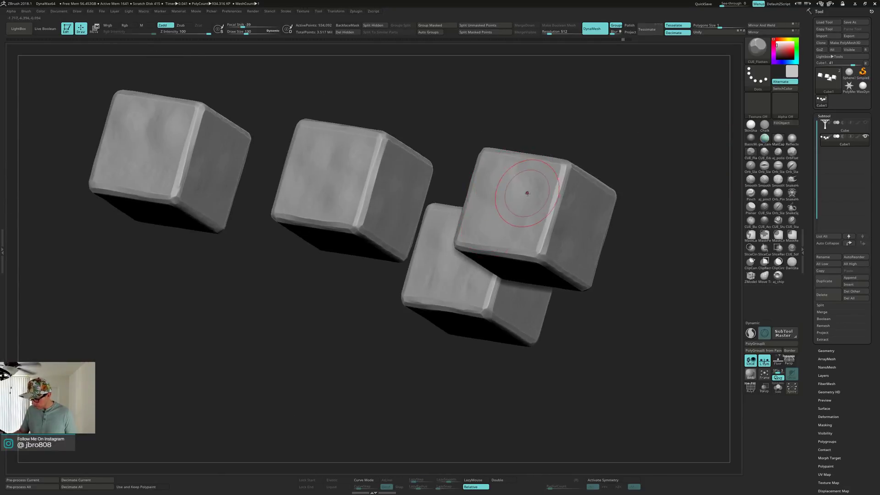
{"action": "mouse_move", "coordinate": [526, 181]}
{"action": "right_mouse_down"}
{"action": "mouse_move", "coordinate": [551, 198]}
{"action": "mouse_move", "coordinate": [532, 197]}
{"action": "right_mouse_up"}
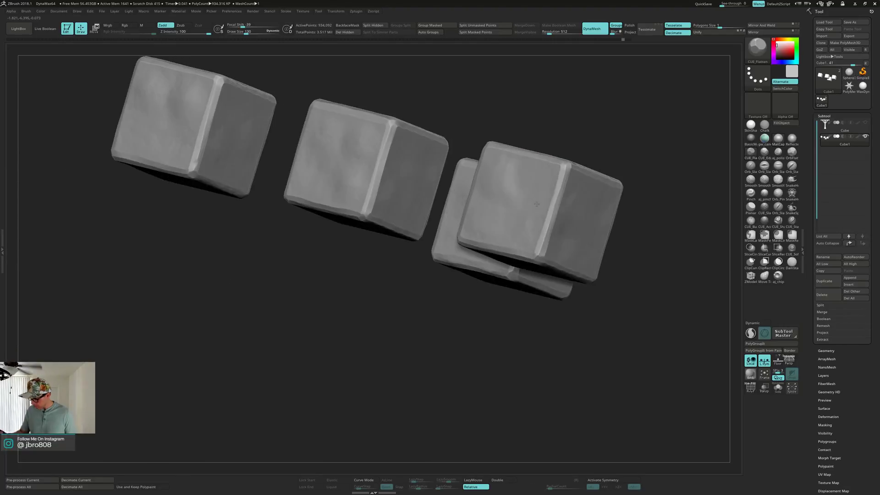
{"action": "key", "text": "ctrl"}
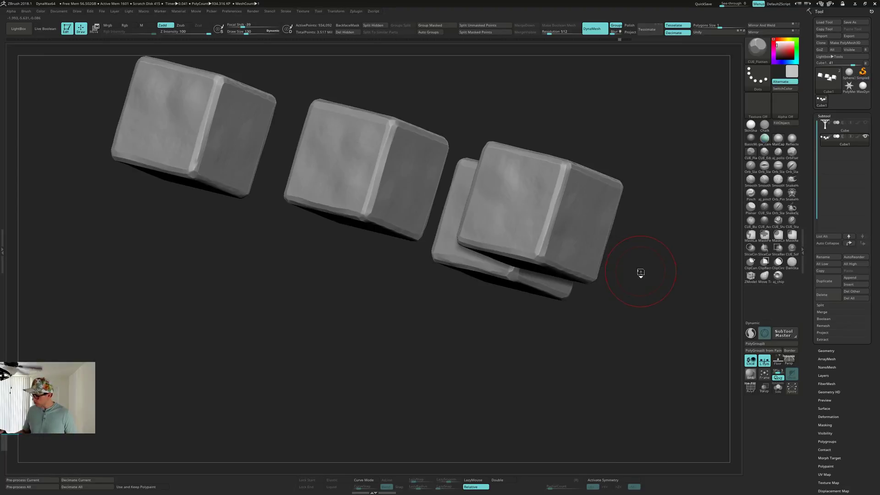
Switch to the hPolish brush at a draw size of 76 and flatten the first outer block's front and adjoining faces.
{"action": "right_click_drag", "start_coordinate": [638, 268], "coordinate": [639, 260], "text": "shift"}
{"action": "key", "text": "s"}
{"action": "key", "text": "s"}
{"action": "left_click_drag", "start_coordinate": [639, 261], "coordinate": [633, 261]}
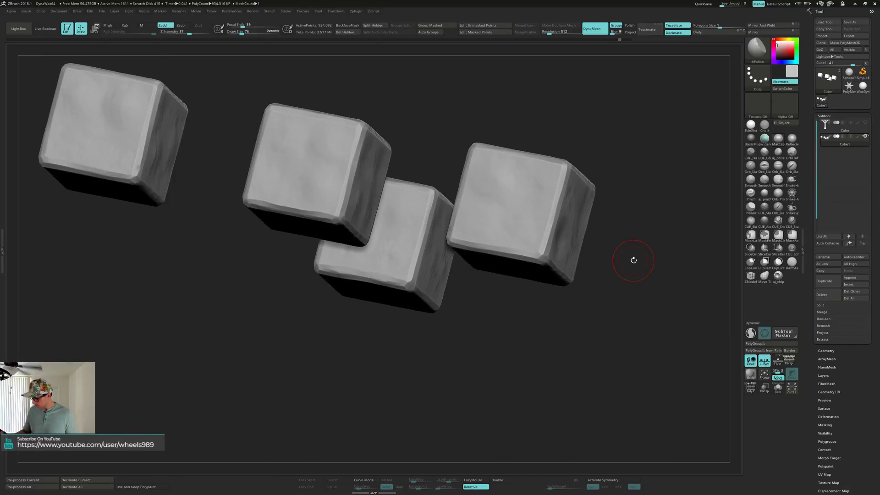
{"action": "mouse_move", "coordinate": [632, 259]}
{"action": "right_mouse_down", "text": "ctrl"}
{"action": "mouse_move", "coordinate": [627, 287]}
{"action": "mouse_move", "coordinate": [631, 258]}
{"action": "right_mouse_up", "text": "ctrl"}
{"action": "right_click_drag", "start_coordinate": [461, 157], "coordinate": [450, 197]}
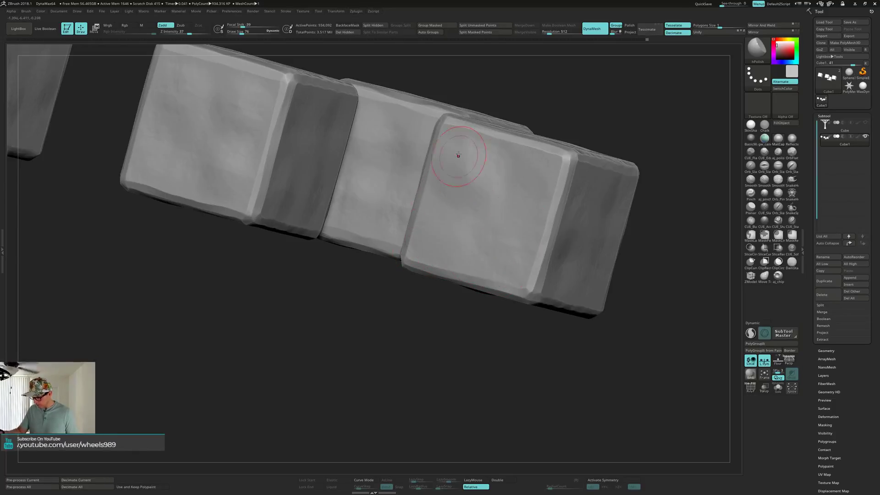
{"action": "left_click_drag", "start_coordinate": [459, 155], "coordinate": [497, 185]}
{"action": "mouse_move", "coordinate": [499, 189]}
{"action": "right_mouse_down"}
{"action": "mouse_move", "coordinate": [523, 167]}
{"action": "mouse_move", "coordinate": [496, 152]}
{"action": "right_mouse_up"}
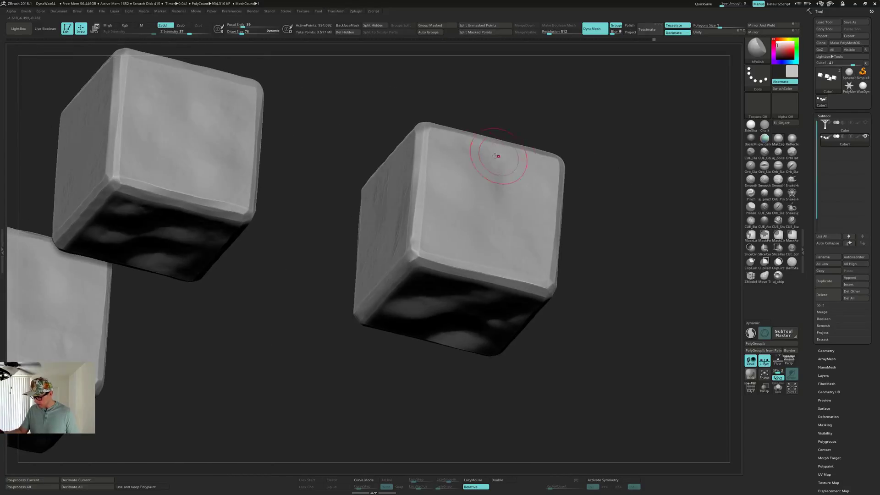
{"action": "left_click_drag", "start_coordinate": [492, 190], "coordinate": [481, 179]}
{"action": "mouse_move", "coordinate": [498, 186]}
{"action": "right_mouse_down"}
{"action": "mouse_move", "coordinate": [525, 202]}
{"action": "mouse_move", "coordinate": [520, 223]}
{"action": "right_mouse_up"}
{"action": "mouse_move", "coordinate": [527, 181]}
{"action": "right_mouse_down"}
{"action": "mouse_move", "coordinate": [528, 191]}
{"action": "mouse_move", "coordinate": [555, 182]}
{"action": "mouse_move", "coordinate": [571, 196]}
{"action": "right_mouse_up"}
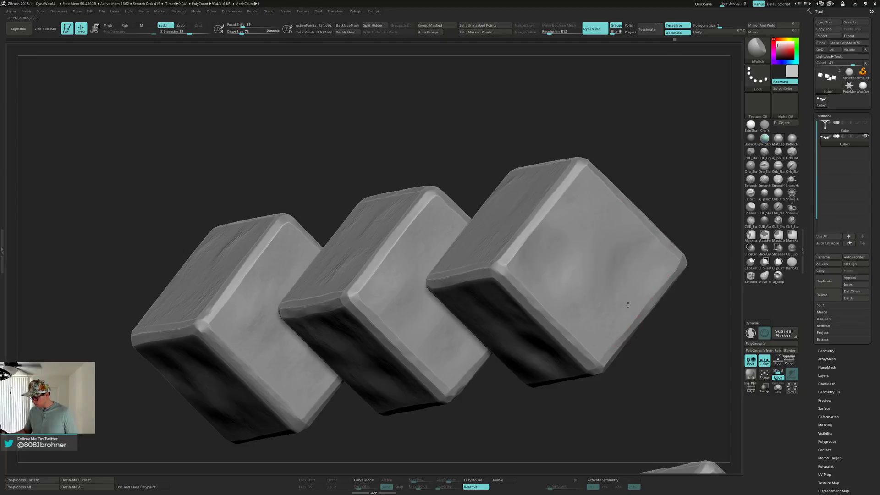
Polish the first outer block's remaining faces from all sides with hPolish, keeping the beveled edges.
{"action": "mouse_move", "coordinate": [578, 268]}
{"action": "right_mouse_down"}
{"action": "mouse_move", "coordinate": [507, 249]}
{"action": "mouse_move", "coordinate": [558, 198]}
{"action": "mouse_move", "coordinate": [470, 230]}
{"action": "right_mouse_up"}
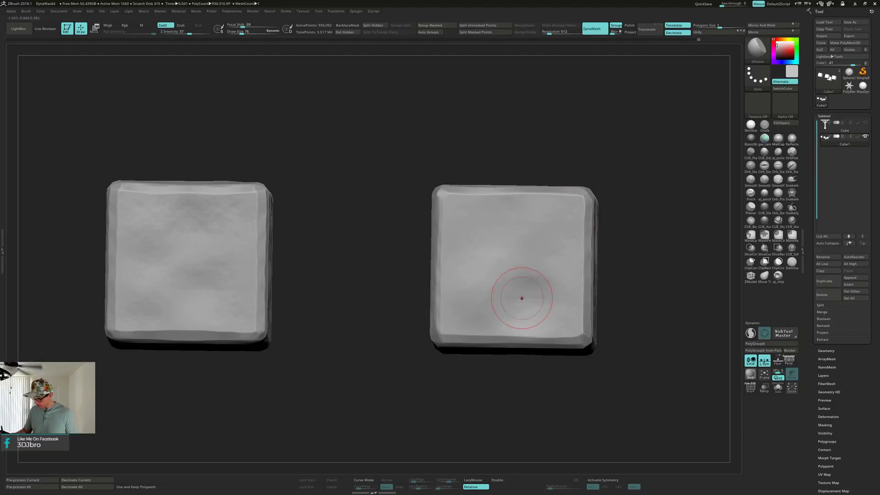
{"action": "right_click_drag", "start_coordinate": [558, 245], "coordinate": [577, 243]}
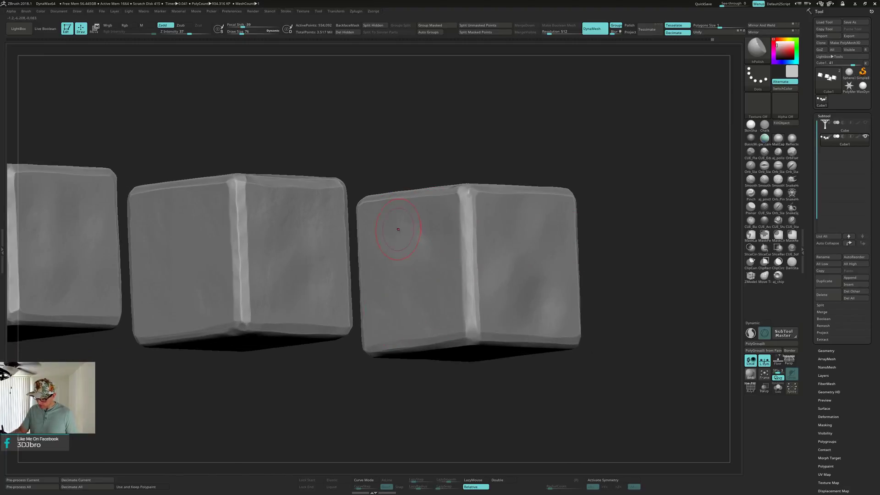
{"action": "mouse_move", "coordinate": [419, 261]}
{"action": "right_mouse_down"}
{"action": "mouse_move", "coordinate": [479, 187]}
{"action": "mouse_move", "coordinate": [555, 274]}
{"action": "mouse_move", "coordinate": [579, 251]}
{"action": "mouse_move", "coordinate": [581, 267]}
{"action": "mouse_move", "coordinate": [544, 269]}
{"action": "mouse_move", "coordinate": [545, 234]}
{"action": "mouse_move", "coordinate": [503, 229]}
{"action": "right_mouse_up"}
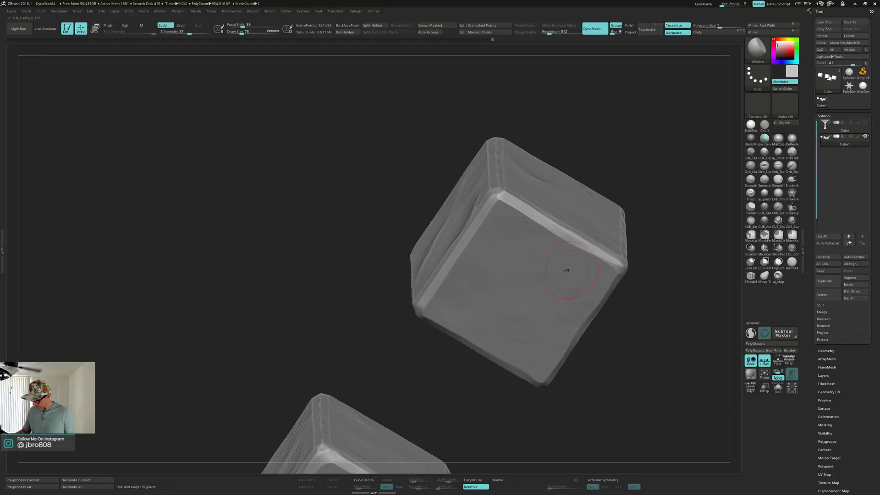
{"action": "mouse_move", "coordinate": [545, 278]}
{"action": "right_mouse_down"}
{"action": "mouse_move", "coordinate": [548, 314]}
{"action": "mouse_move", "coordinate": [563, 295]}
{"action": "mouse_move", "coordinate": [515, 295]}
{"action": "mouse_move", "coordinate": [541, 295]}
{"action": "mouse_move", "coordinate": [527, 308]}
{"action": "mouse_move", "coordinate": [466, 153]}
{"action": "right_mouse_up"}
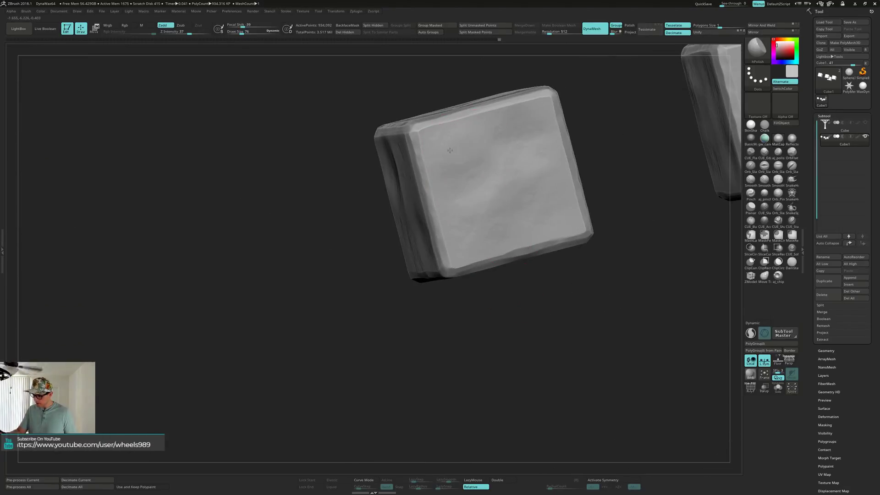
{"action": "mouse_move", "coordinate": [449, 163]}
{"action": "right_mouse_down"}
{"action": "mouse_move", "coordinate": [458, 174]}
{"action": "mouse_move", "coordinate": [453, 156]}
{"action": "right_mouse_up"}
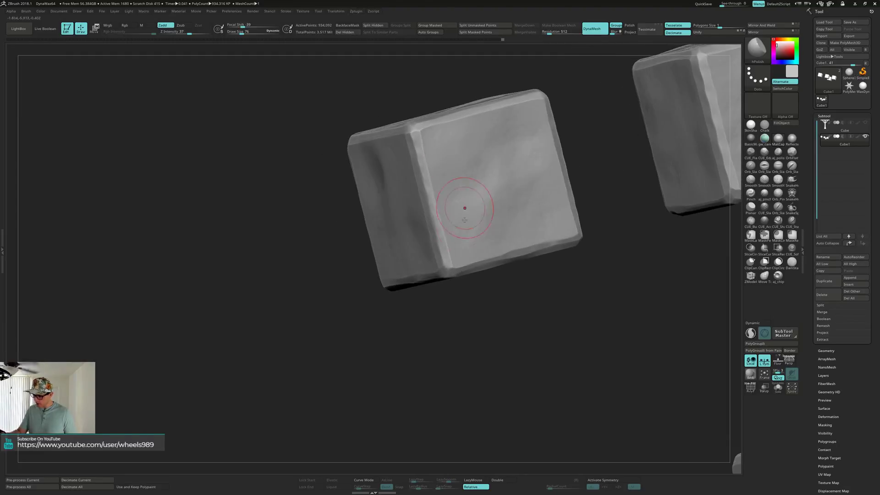
{"action": "right_click_drag", "start_coordinate": [498, 179], "coordinate": [487, 213]}
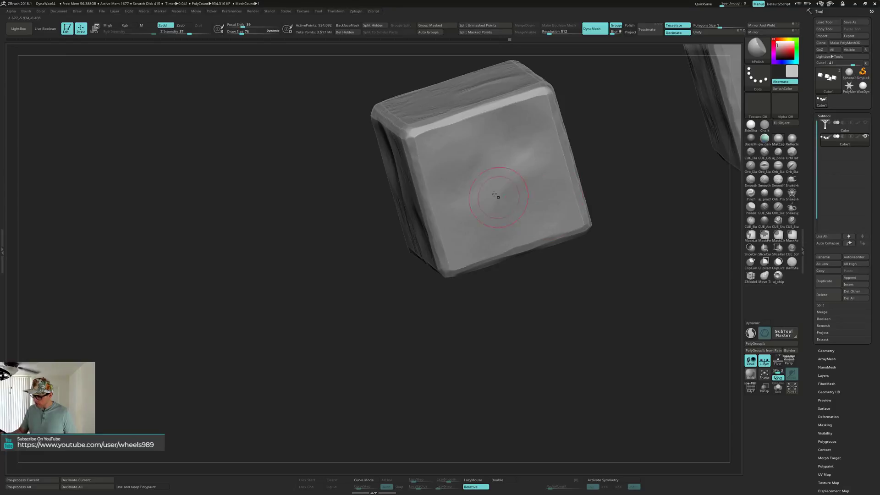
Flatten the bumpy top and front faces of the middle block in the row with hPolish.
{"action": "right_click_drag", "start_coordinate": [489, 217], "coordinate": [523, 187]}
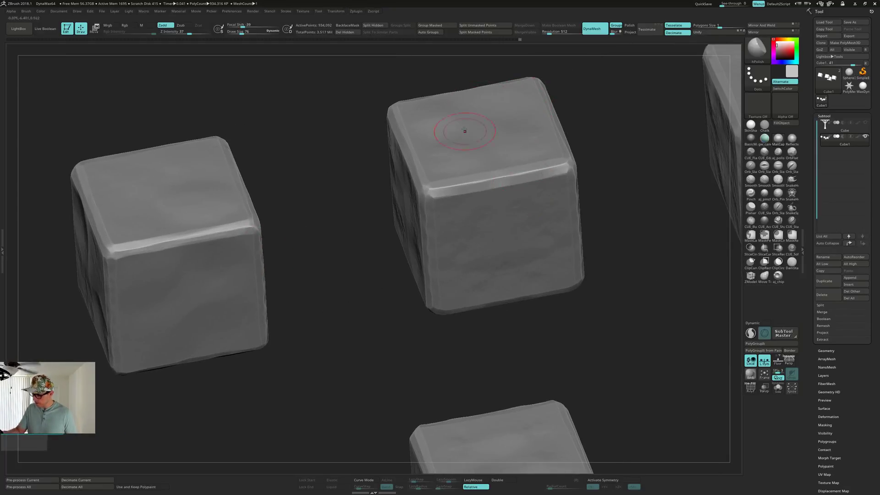
{"action": "right_click_drag", "start_coordinate": [511, 165], "coordinate": [466, 199]}
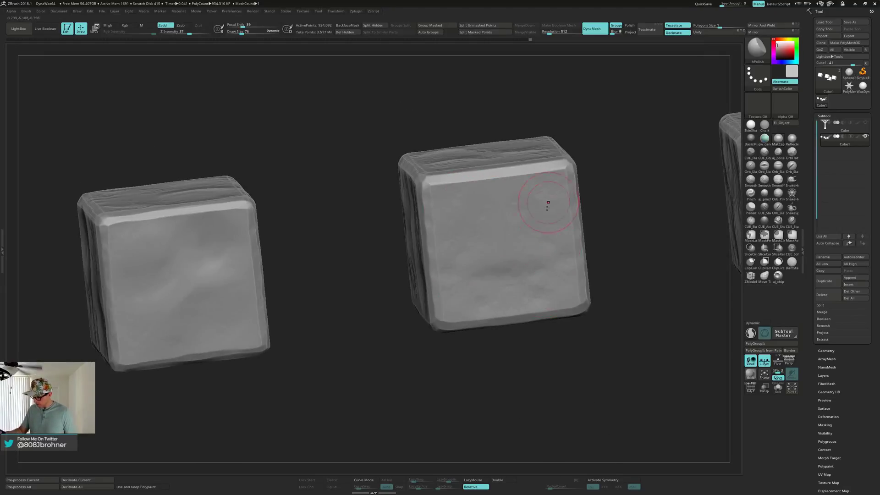
{"action": "right_click_drag", "start_coordinate": [524, 226], "coordinate": [428, 212]}
{"action": "right_click_drag", "start_coordinate": [423, 254], "coordinate": [416, 210]}
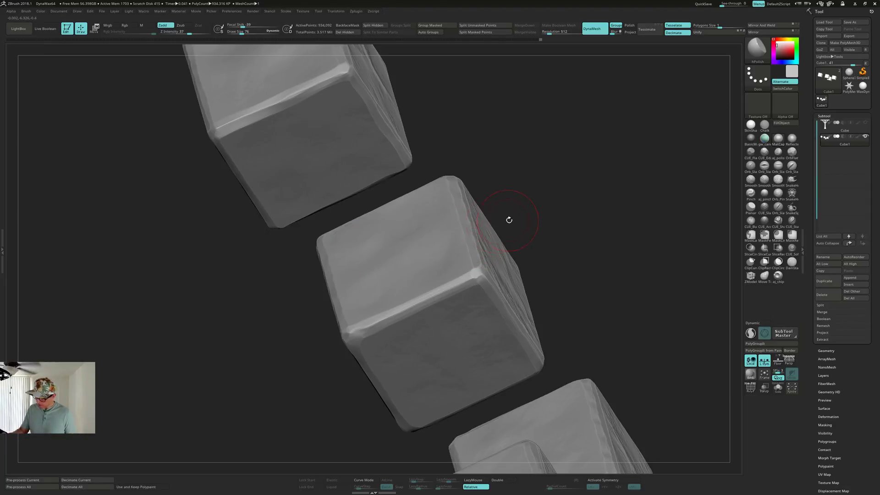
{"action": "left_click_drag", "start_coordinate": [509, 220], "coordinate": [500, 230]}
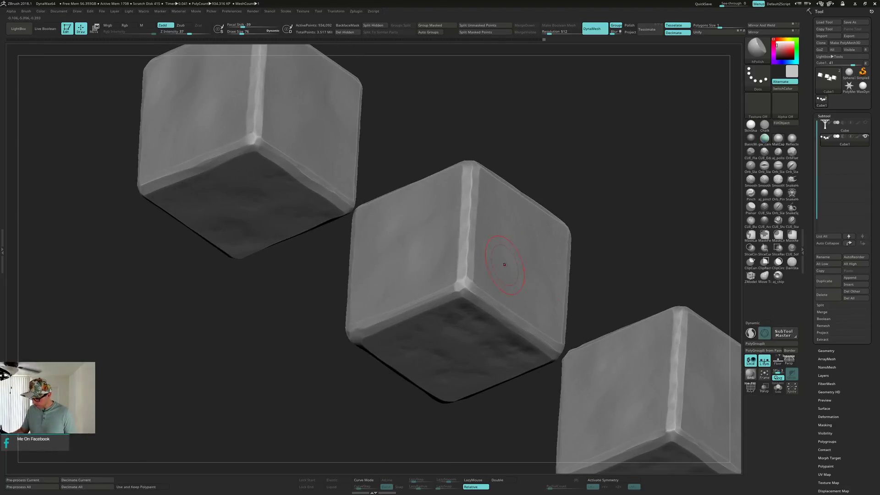
{"action": "right_click_drag", "start_coordinate": [504, 264], "coordinate": [469, 235]}
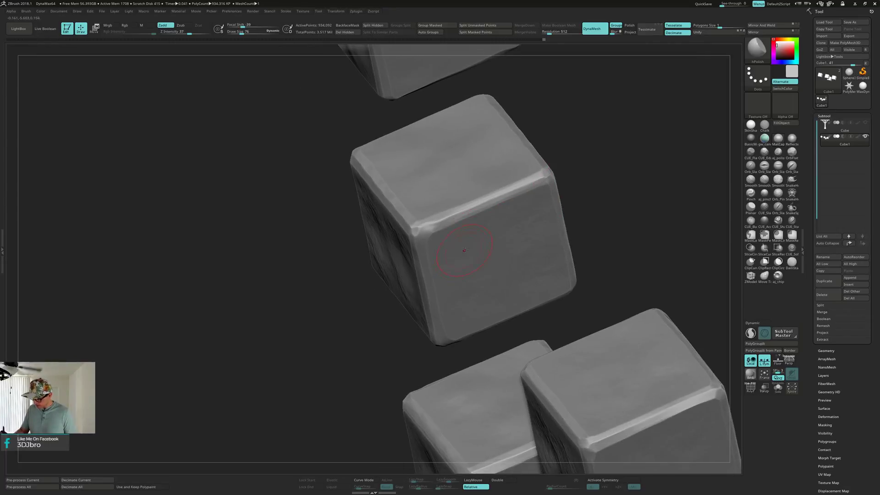
{"action": "left_click_drag", "start_coordinate": [477, 221], "coordinate": [522, 213]}
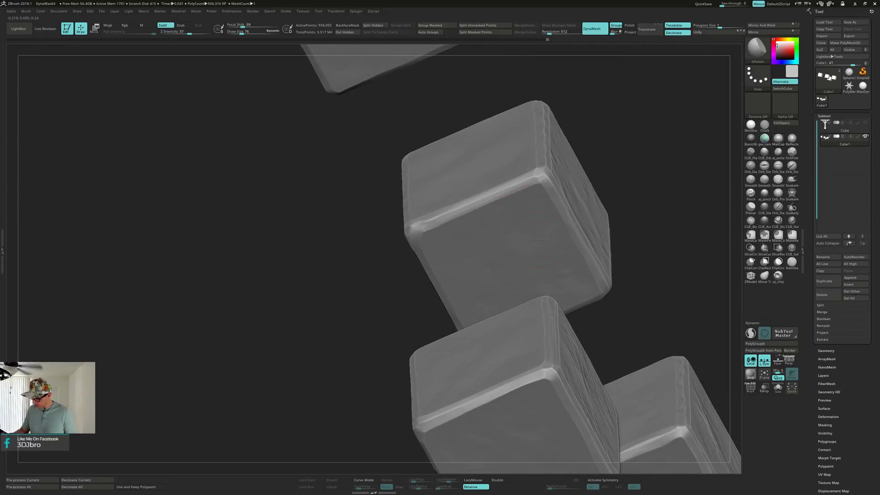
Work around the middle block with hPolish to flatten its remaining side faces.
{"action": "mouse_move", "coordinate": [538, 239]}
{"action": "right_mouse_down"}
{"action": "mouse_move", "coordinate": [535, 253]}
{"action": "mouse_move", "coordinate": [534, 233]}
{"action": "right_mouse_up"}
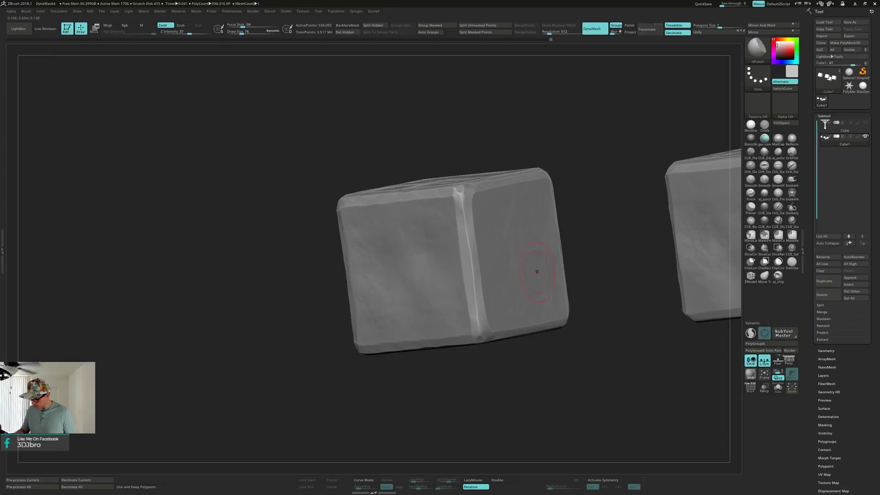
{"action": "left_click_drag", "start_coordinate": [548, 281], "coordinate": [425, 202]}
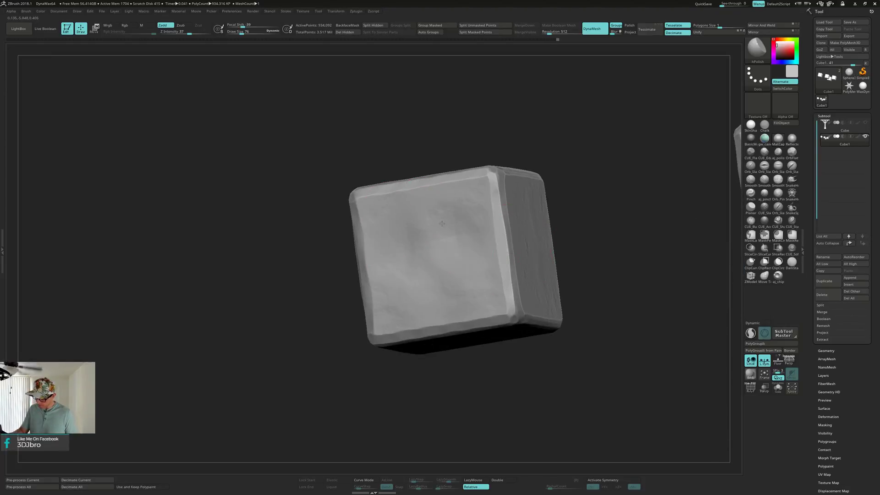
{"action": "mouse_move", "coordinate": [473, 228]}
{"action": "left_mouse_down"}
{"action": "mouse_move", "coordinate": [460, 243]}
{"action": "mouse_move", "coordinate": [452, 225]}
{"action": "left_mouse_up"}
{"action": "mouse_move", "coordinate": [461, 234]}
{"action": "right_mouse_down"}
{"action": "mouse_move", "coordinate": [477, 214]}
{"action": "mouse_move", "coordinate": [466, 231]}
{"action": "right_mouse_up"}
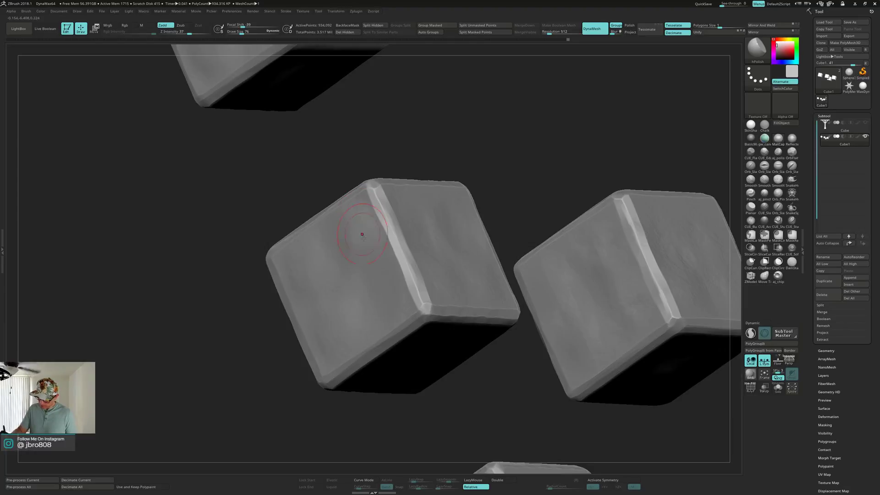
{"action": "right_click_drag", "start_coordinate": [362, 234], "coordinate": [340, 256]}
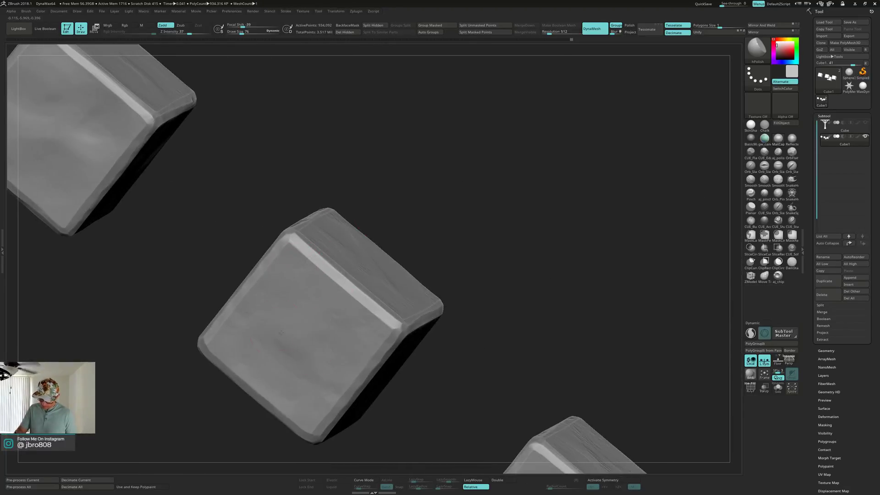
{"action": "right_click_drag", "start_coordinate": [416, 238], "coordinate": [541, 150]}
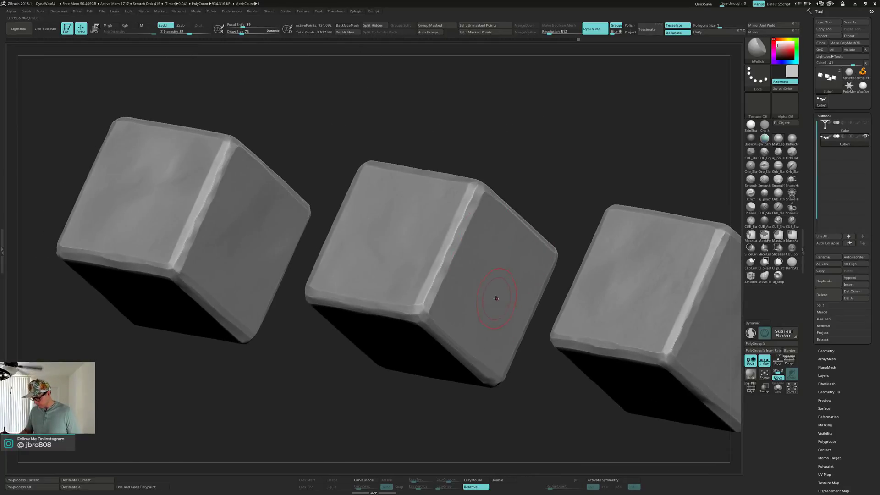
{"action": "right_click_drag", "start_coordinate": [496, 299], "coordinate": [435, 211]}
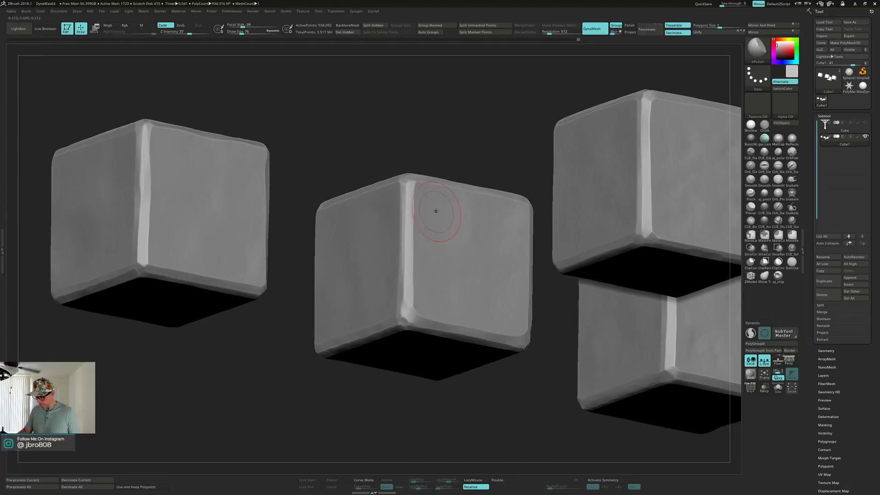
Flatten the faces of the fourth block, set apart from the row of three, with hPolish.
{"action": "right_click_drag", "start_coordinate": [500, 252], "coordinate": [549, 178]}
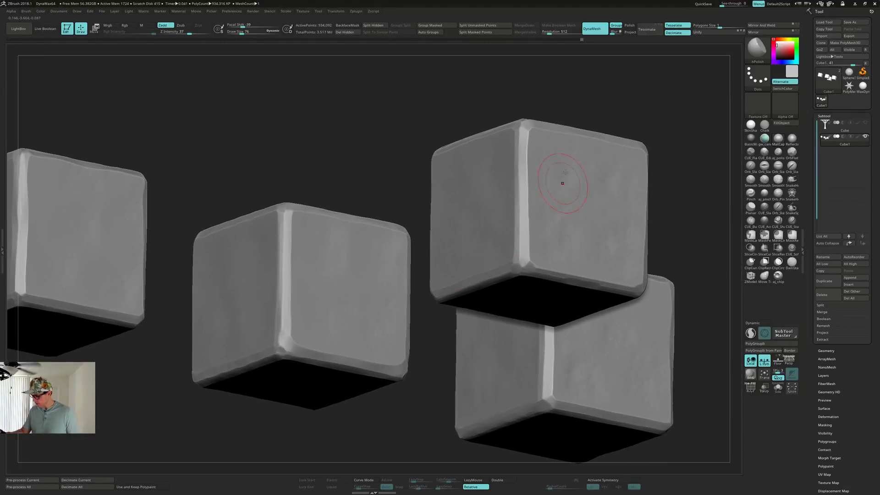
{"action": "right_click_drag", "start_coordinate": [597, 211], "coordinate": [609, 173], "text": "shift"}
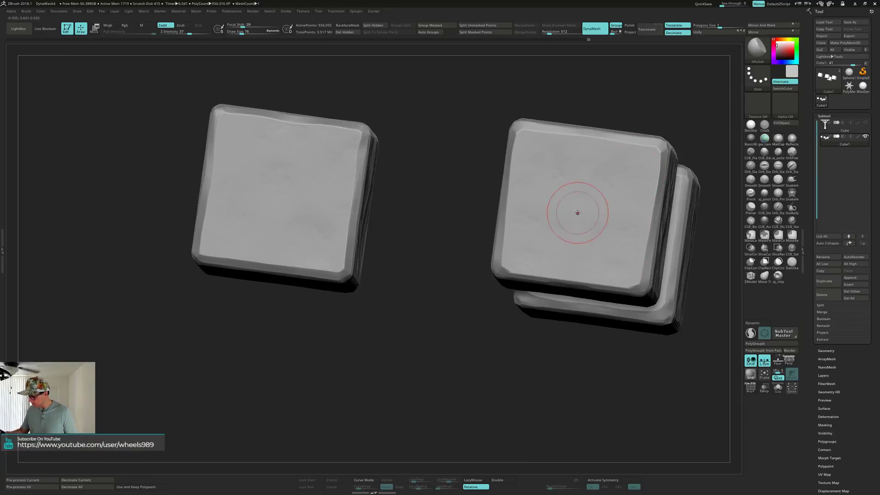
{"action": "right_click_drag", "start_coordinate": [572, 209], "coordinate": [514, 147]}
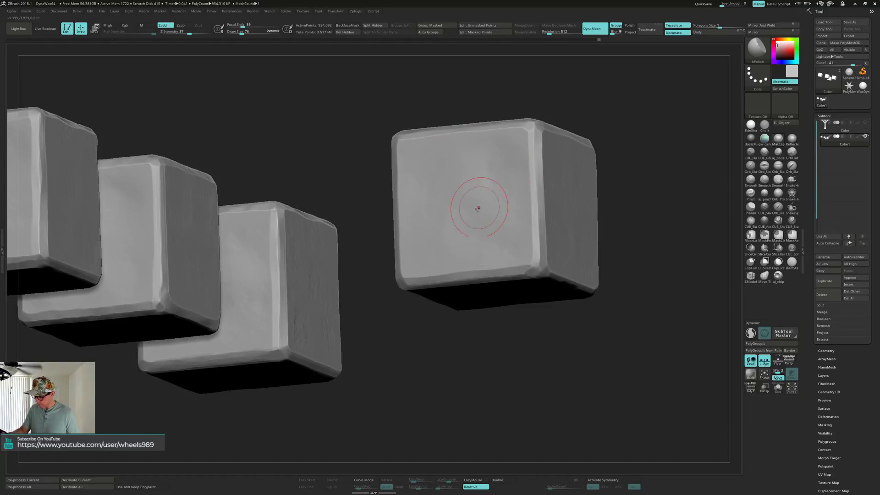
{"action": "mouse_move", "coordinate": [474, 202]}
{"action": "right_mouse_down"}
{"action": "mouse_move", "coordinate": [500, 208]}
{"action": "mouse_move", "coordinate": [509, 192]}
{"action": "mouse_move", "coordinate": [490, 154]}
{"action": "right_mouse_up"}
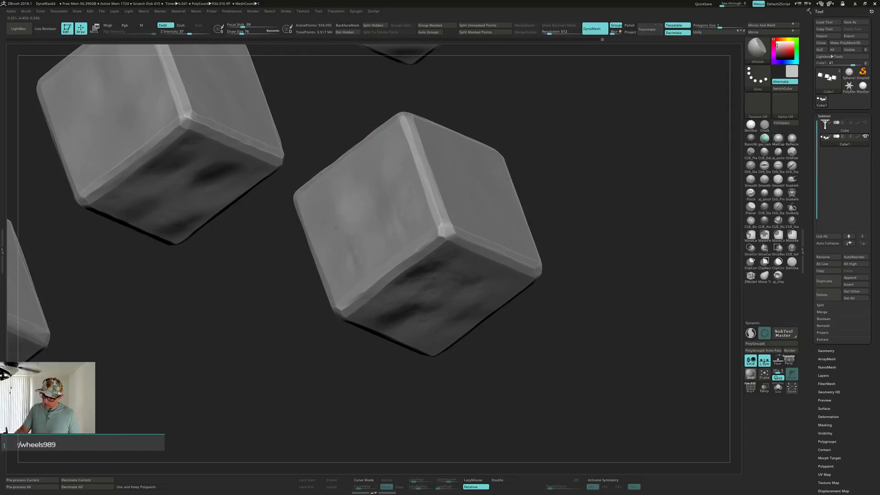
{"action": "mouse_move", "coordinate": [344, 184]}
{"action": "right_mouse_down"}
{"action": "mouse_move", "coordinate": [405, 230]}
{"action": "mouse_move", "coordinate": [412, 195]}
{"action": "mouse_move", "coordinate": [387, 169]}
{"action": "mouse_move", "coordinate": [378, 201]}
{"action": "mouse_move", "coordinate": [393, 206]}
{"action": "mouse_move", "coordinate": [369, 232]}
{"action": "right_mouse_up"}
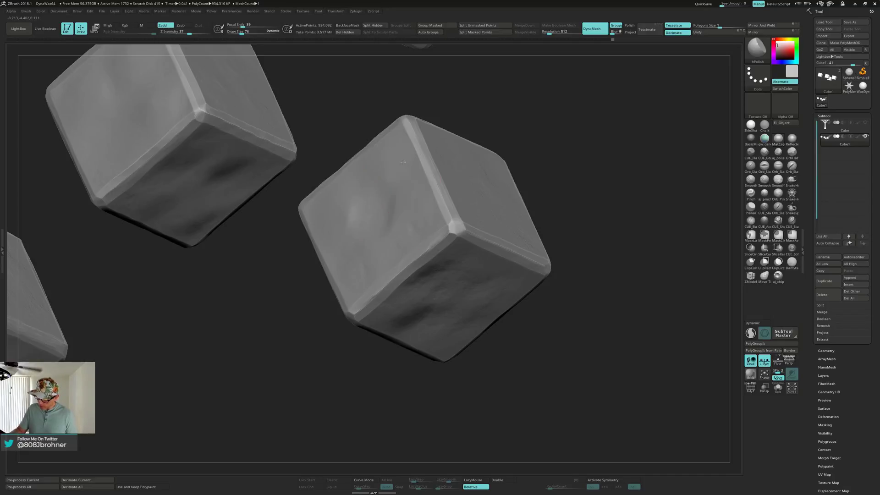
{"action": "right_click_drag", "start_coordinate": [469, 274], "coordinate": [436, 191]}
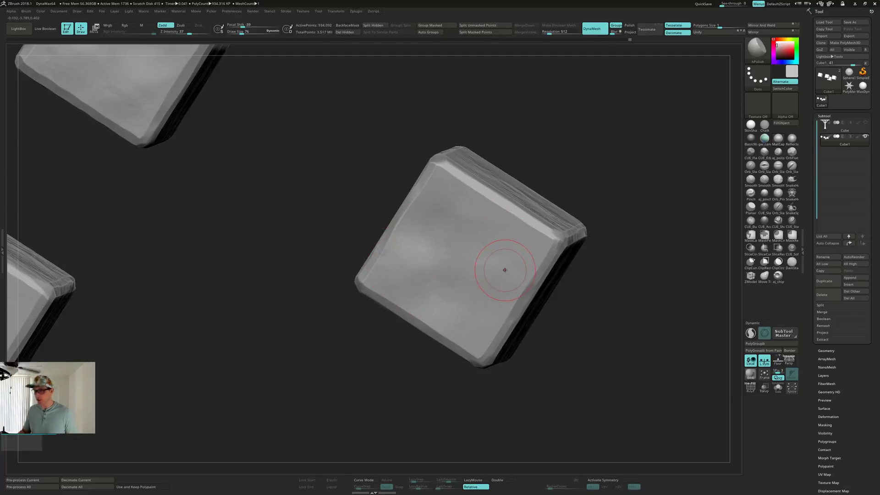
{"action": "right_click_drag", "start_coordinate": [504, 261], "coordinate": [501, 178]}
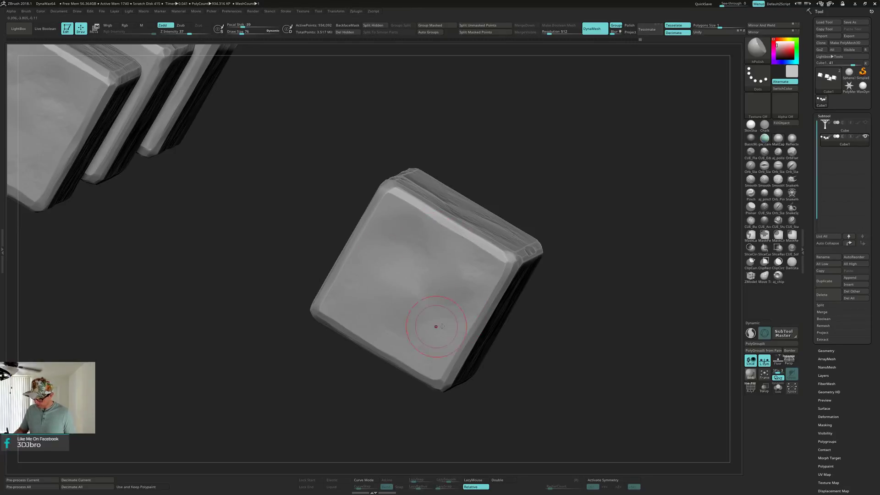
{"action": "right_click_drag", "start_coordinate": [475, 274], "coordinate": [479, 192]}
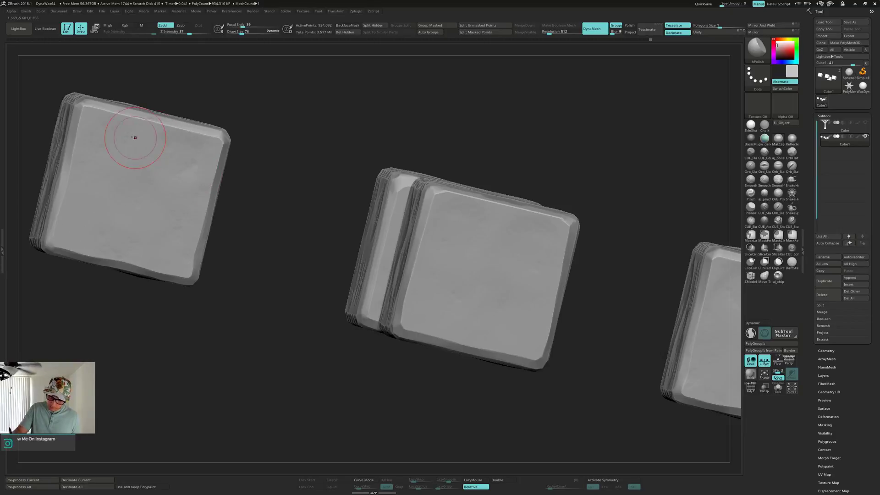
Flatten the uneven faces of the outer block at the end of the row with hPolish, working around it from several sides.
{"action": "mouse_move", "coordinate": [125, 141]}
{"action": "right_mouse_down"}
{"action": "mouse_move", "coordinate": [147, 153]}
{"action": "mouse_move", "coordinate": [360, 155]}
{"action": "mouse_move", "coordinate": [472, 182]}
{"action": "right_mouse_up"}
{"action": "left_click_drag", "start_coordinate": [271, 217], "coordinate": [261, 232]}
{"action": "left_click_drag", "start_coordinate": [291, 138], "coordinate": [291, 144]}
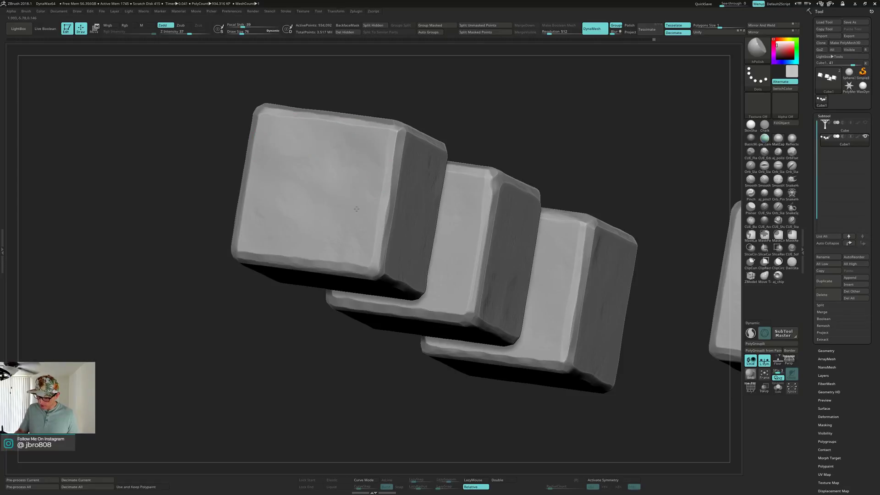
{"action": "right_click_drag", "start_coordinate": [348, 206], "coordinate": [359, 296]}
{"action": "right_click_drag", "start_coordinate": [361, 229], "coordinate": [359, 256]}
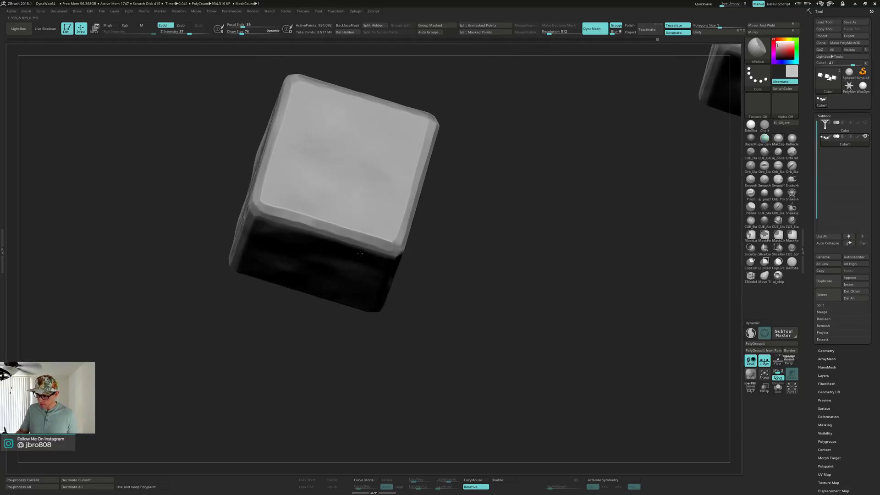
{"action": "right_click_drag", "start_coordinate": [329, 171], "coordinate": [291, 221]}
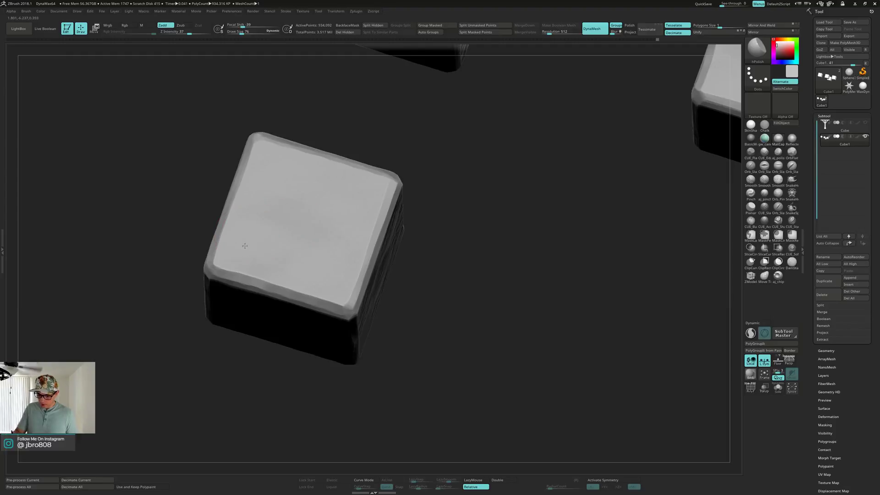
{"action": "right_click_drag", "start_coordinate": [308, 187], "coordinate": [308, 202]}
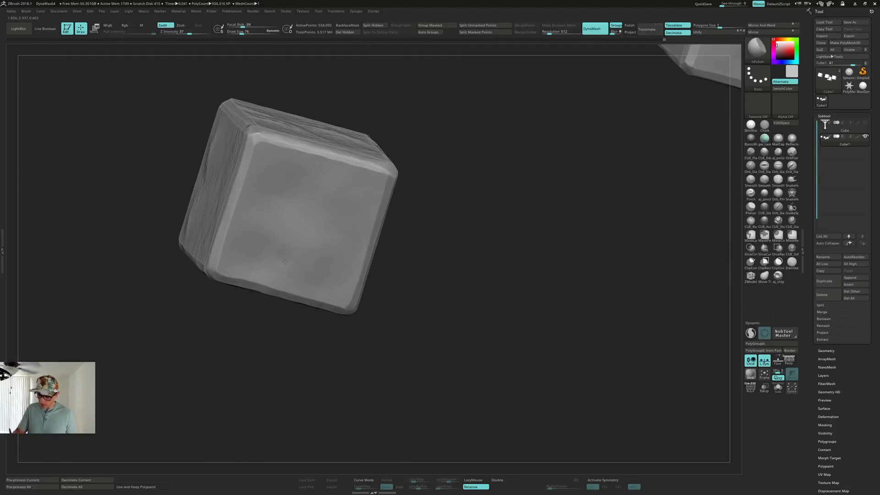
{"action": "right_click_drag", "start_coordinate": [312, 154], "coordinate": [284, 182]}
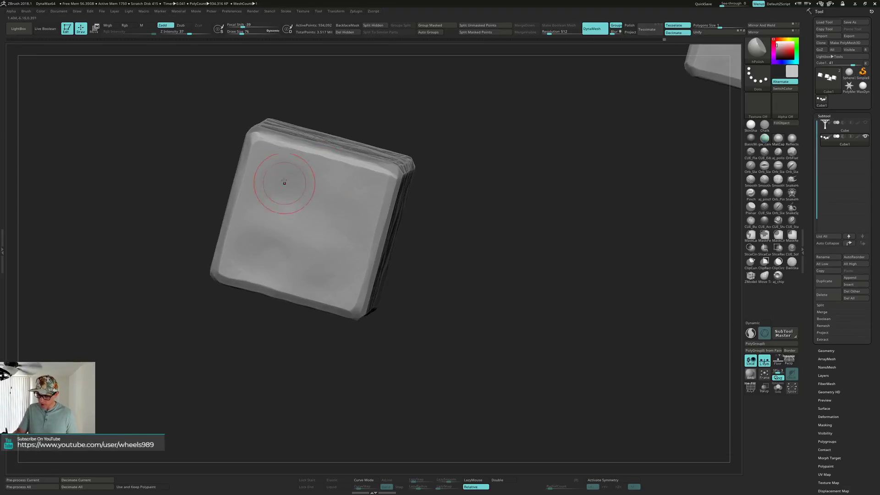
{"action": "mouse_move", "coordinate": [348, 196]}
{"action": "right_mouse_down"}
{"action": "mouse_move", "coordinate": [366, 240]}
{"action": "mouse_move", "coordinate": [357, 205]}
{"action": "right_mouse_up"}
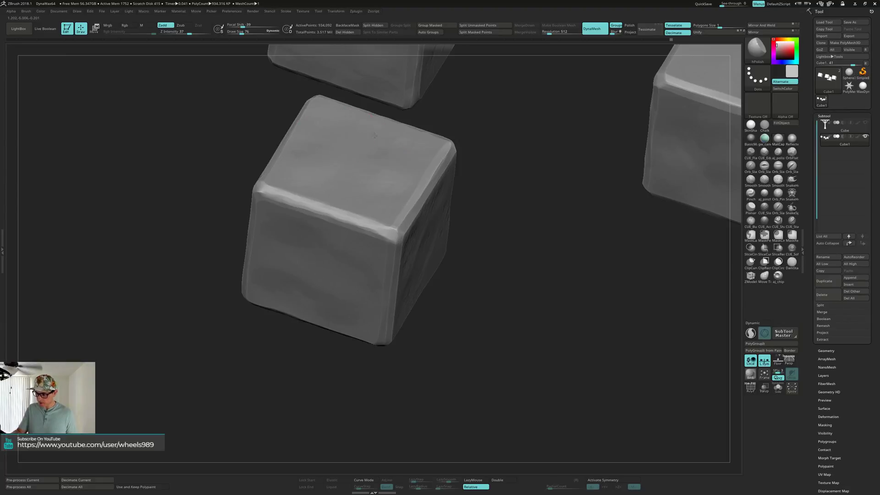
Polish the outer block's remaining bumpy faces with hPolish, keeping the worn bevels along its edges.
{"action": "mouse_move", "coordinate": [402, 166]}
{"action": "right_mouse_down"}
{"action": "mouse_move", "coordinate": [408, 200]}
{"action": "mouse_move", "coordinate": [397, 182]}
{"action": "right_mouse_up"}
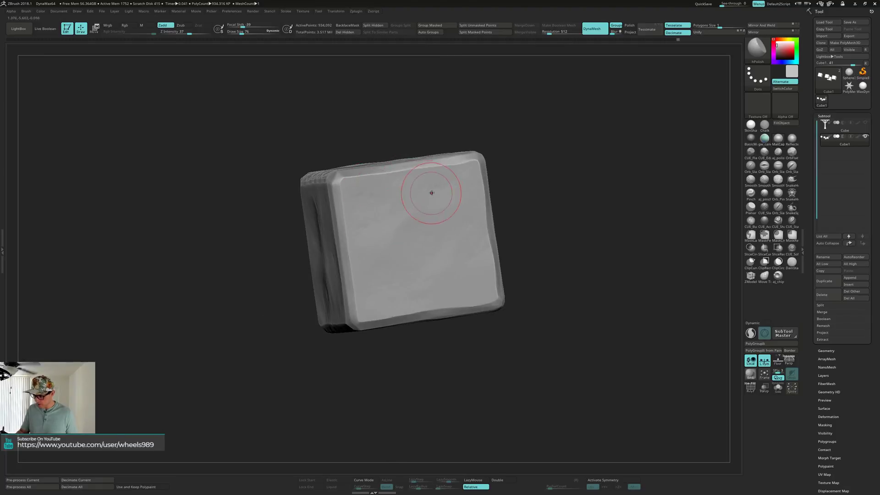
{"action": "right_click_drag", "start_coordinate": [403, 267], "coordinate": [426, 212]}
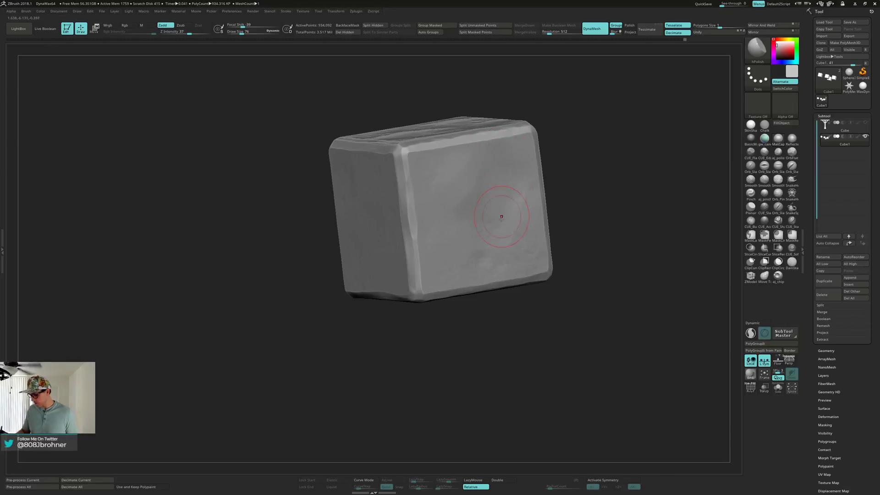
{"action": "right_click_drag", "start_coordinate": [501, 217], "coordinate": [474, 242]}
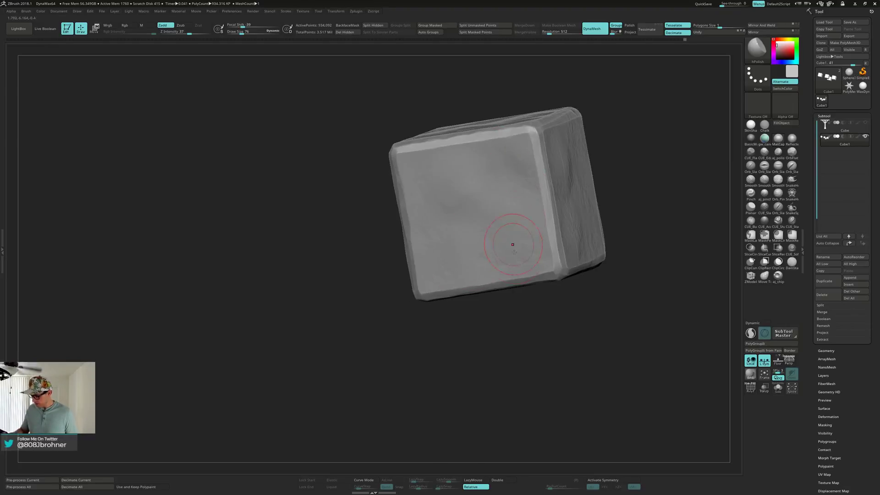
{"action": "right_click_drag", "start_coordinate": [531, 225], "coordinate": [515, 196]}
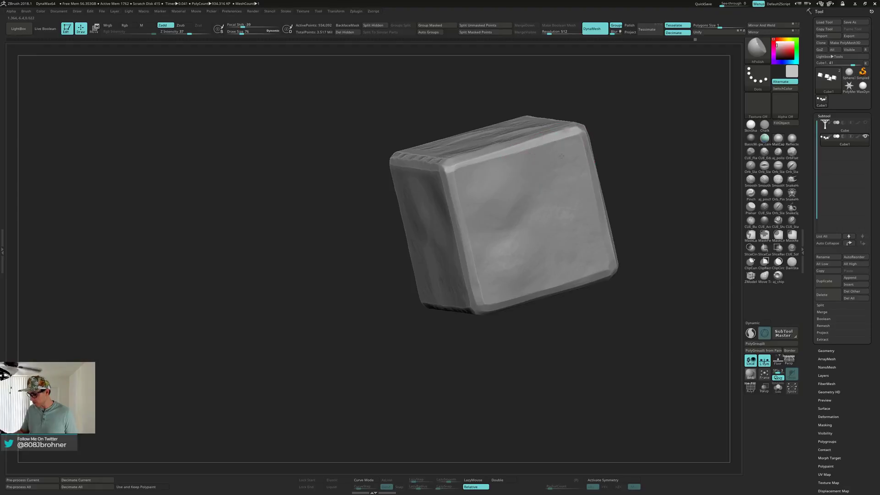
{"action": "right_click_drag", "start_coordinate": [506, 257], "coordinate": [469, 222], "text": "alt"}
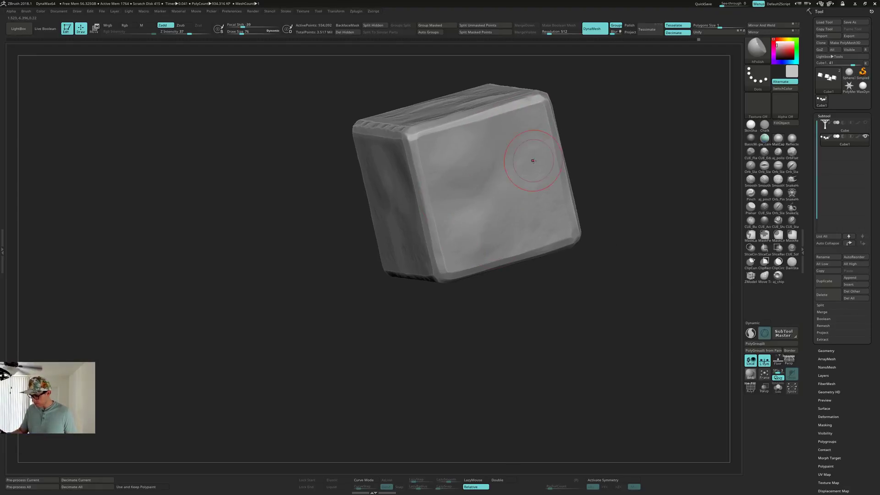
{"action": "right_click_drag", "start_coordinate": [536, 158], "coordinate": [457, 242]}
{"action": "mouse_move", "coordinate": [457, 242]}
{"action": "right_mouse_down"}
{"action": "mouse_move", "coordinate": [428, 203]}
{"action": "mouse_move", "coordinate": [460, 232]}
{"action": "right_mouse_up"}
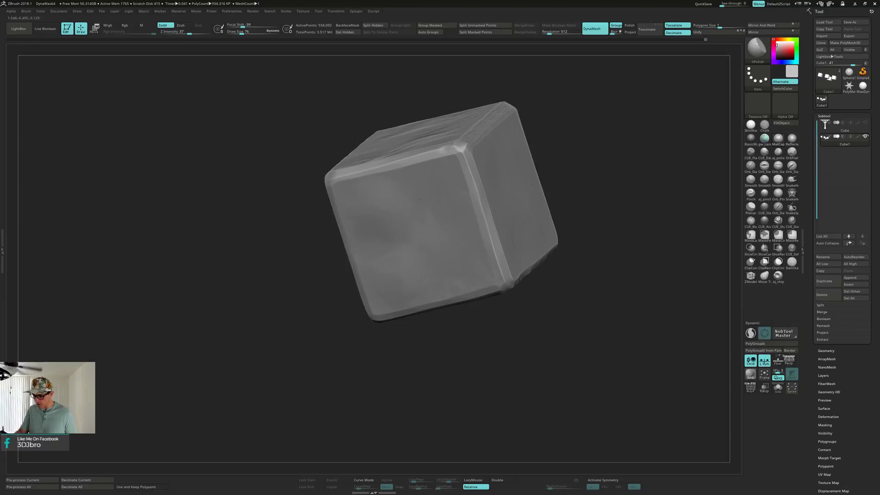
{"action": "right_click_drag", "start_coordinate": [515, 209], "coordinate": [494, 234]}
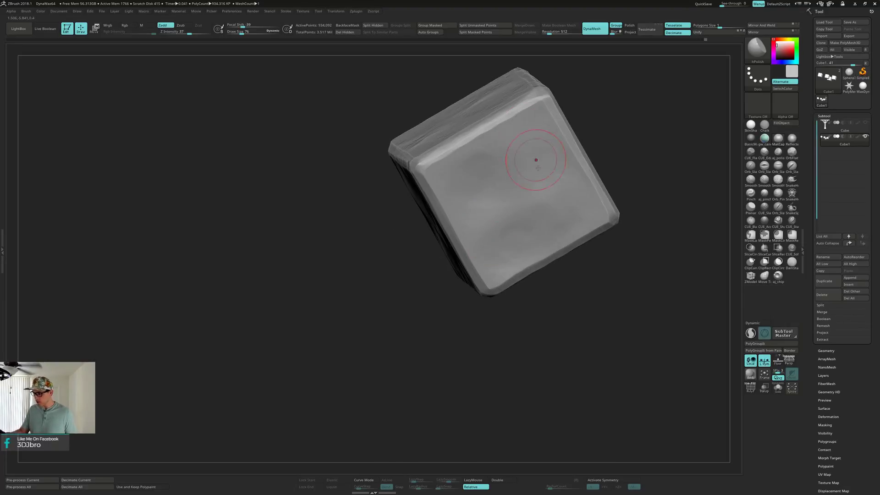
{"action": "right_click_drag", "start_coordinate": [537, 168], "coordinate": [558, 156]}
Even out the remaining bumps on the faces of the block set apart from the row with hPolish.
{"action": "right_click_drag", "start_coordinate": [580, 185], "coordinate": [371, 261], "text": "ctrl"}
{"action": "mouse_move", "coordinate": [481, 197]}
{"action": "right_mouse_down", "text": "ctrl"}
{"action": "mouse_move", "coordinate": [477, 238]}
{"action": "mouse_move", "coordinate": [447, 260]}
{"action": "right_mouse_up", "text": "ctrl"}
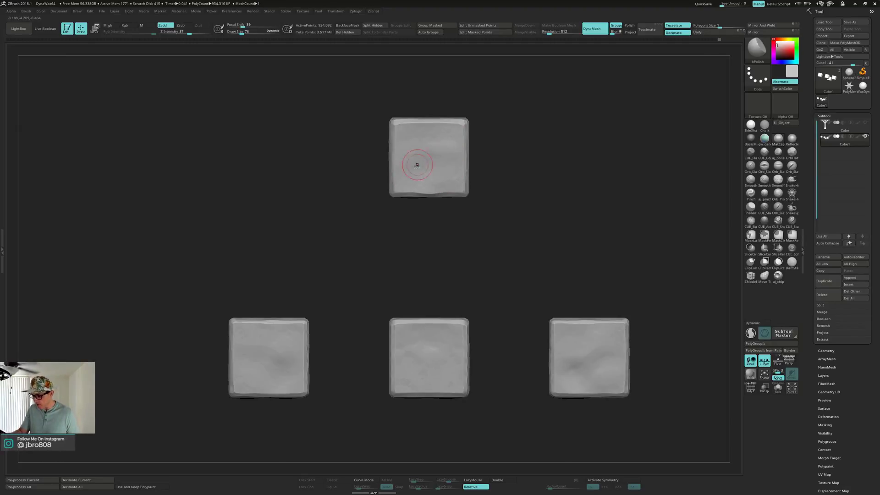
{"action": "mouse_move", "coordinate": [473, 147]}
{"action": "left_mouse_down"}
{"action": "mouse_move", "coordinate": [454, 142]}
{"action": "mouse_move", "coordinate": [508, 135]}
{"action": "left_mouse_up"}
{"action": "right_click_drag", "start_coordinate": [514, 147], "coordinate": [508, 229]}
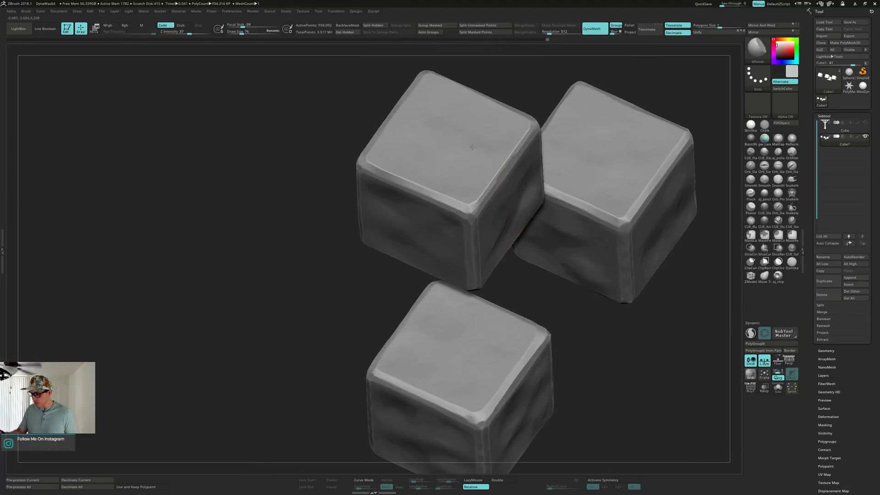
{"action": "left_click_drag", "start_coordinate": [462, 117], "coordinate": [487, 112]}
{"action": "right_click_drag", "start_coordinate": [499, 133], "coordinate": [497, 200]}
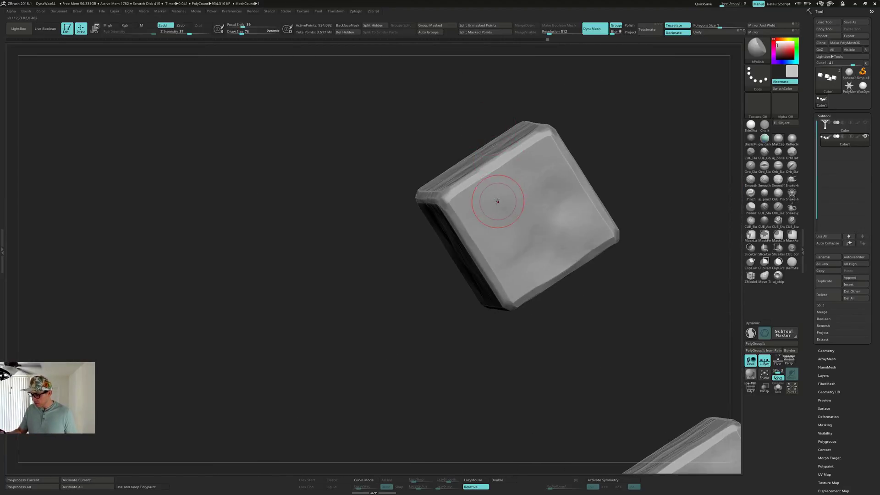
{"action": "left_click_drag", "start_coordinate": [497, 203], "coordinate": [521, 211]}
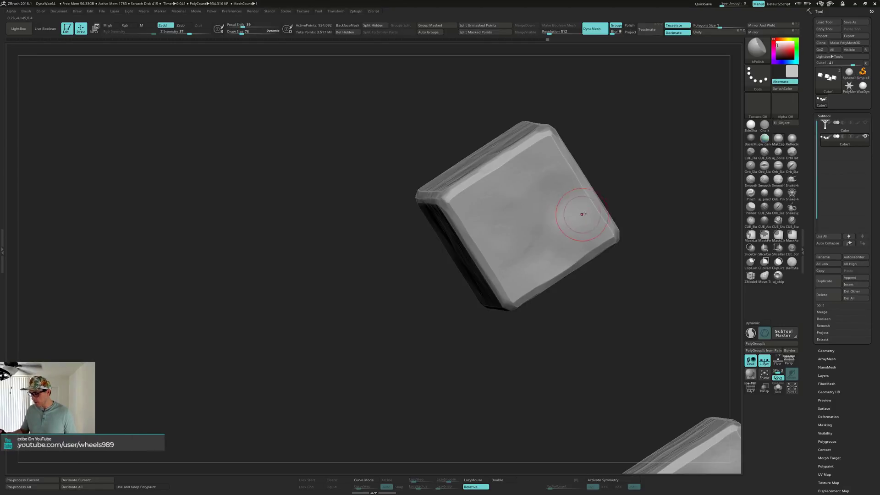
{"action": "right_click_drag", "start_coordinate": [573, 212], "coordinate": [493, 235]}
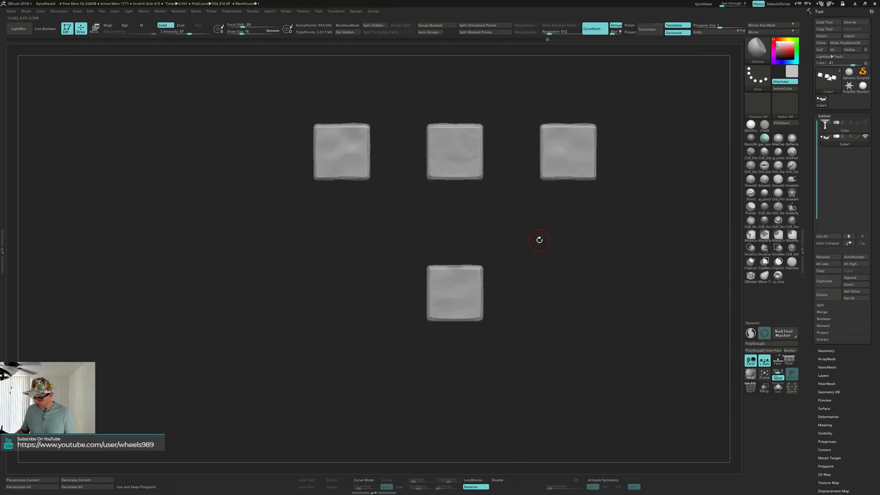
Touch up the front face of the middle block in the row of three with light polishing and smoothing strokes.
{"action": "right_click_drag", "start_coordinate": [539, 240], "coordinate": [539, 260], "text": "ctrl"}
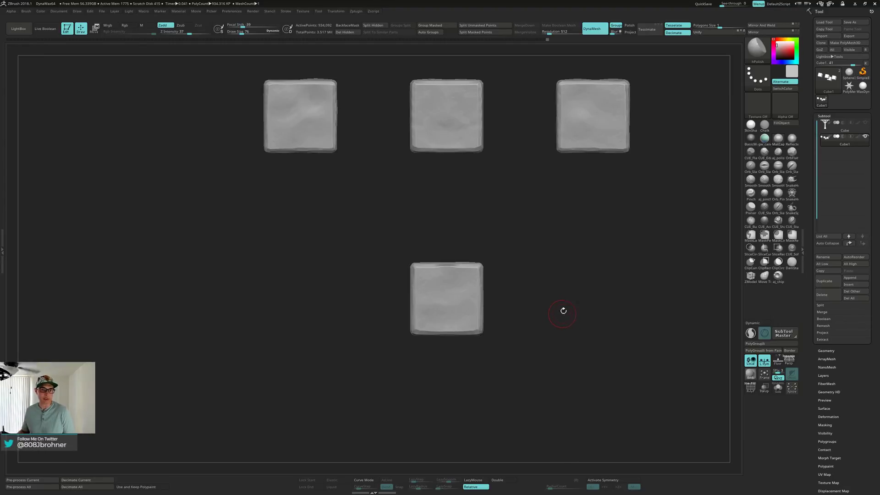
{"action": "left_click_drag", "start_coordinate": [566, 296], "coordinate": [544, 326], "text": "alt"}
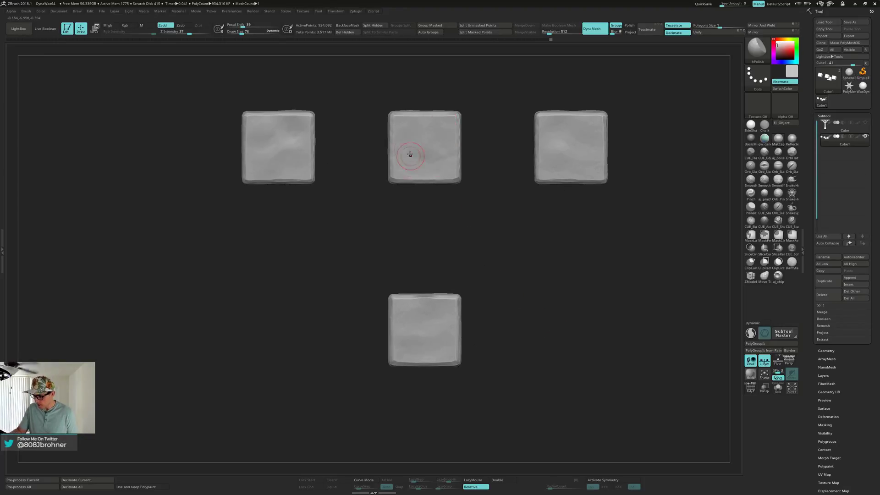
{"action": "left_click_drag", "start_coordinate": [438, 125], "coordinate": [425, 142]}
{"action": "mouse_move", "coordinate": [481, 210]}
{"action": "left_mouse_down"}
{"action": "mouse_move", "coordinate": [527, 229]}
{"action": "mouse_move", "coordinate": [523, 217]}
{"action": "mouse_move", "coordinate": [471, 211]}
{"action": "left_mouse_up"}
{"action": "left_click_drag", "start_coordinate": [410, 147], "coordinate": [428, 147], "text": "shift"}
{"action": "left_click_drag", "start_coordinate": [479, 188], "coordinate": [463, 214], "text": "alt"}
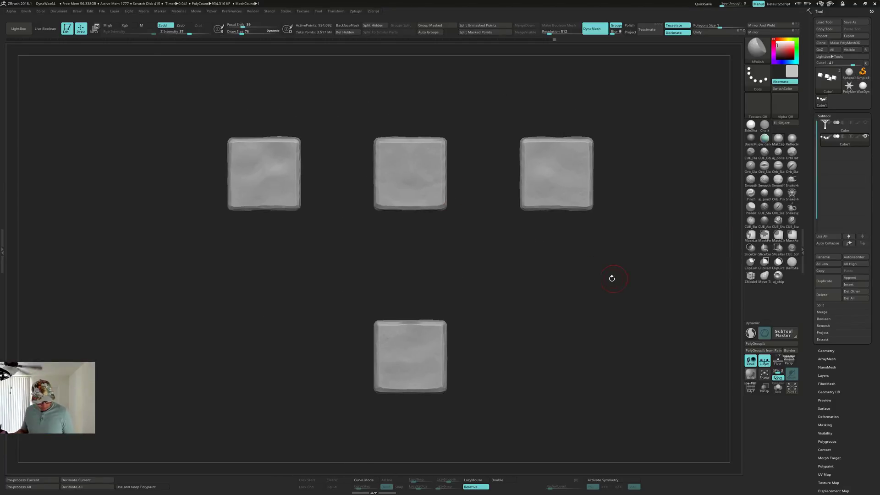
Switch to the aj_chip brush and set its Draw Size to 106 and Z Intensity to 22.
{"action": "key", "text": "b"}
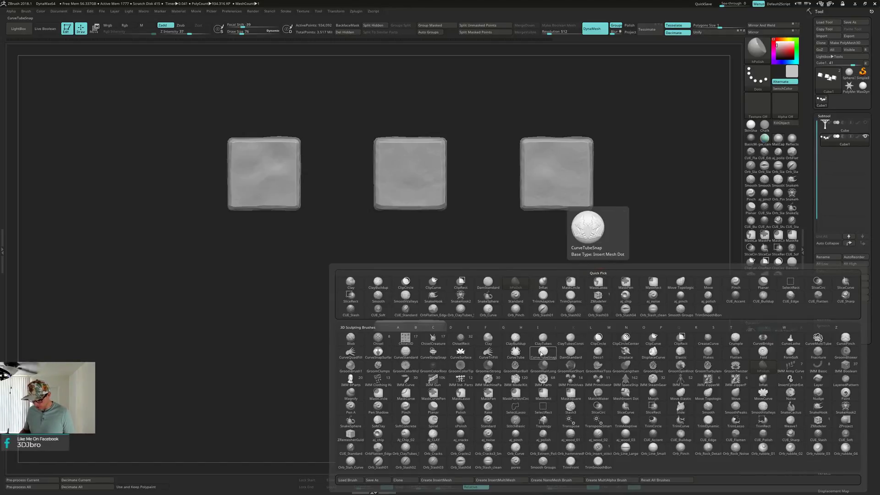
{"action": "left_click", "coordinate": [380, 434]}
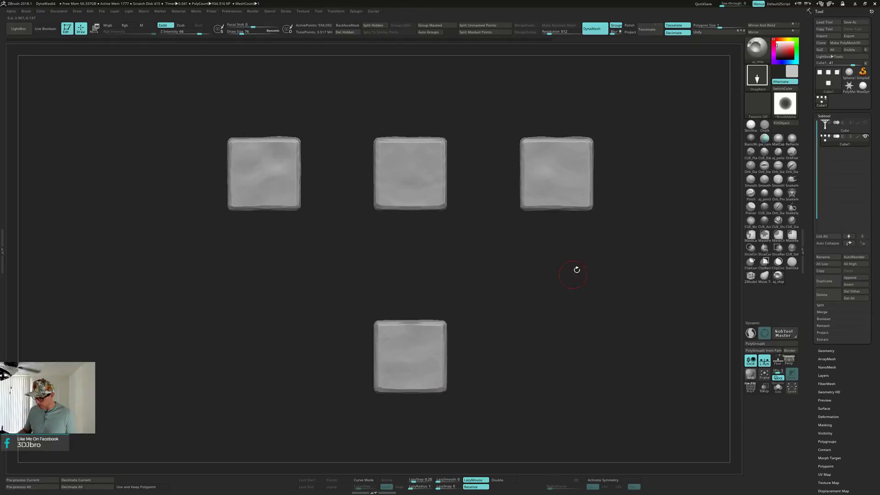
{"action": "key", "text": "b"}
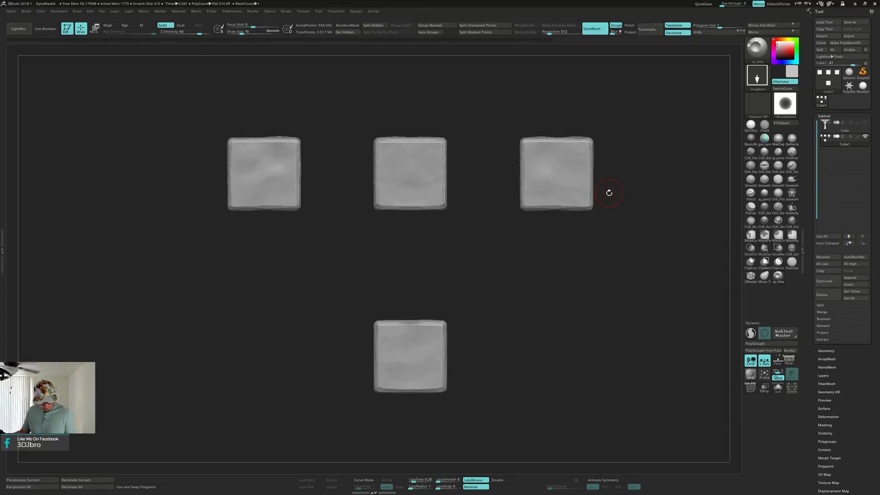
{"action": "key", "text": "space"}
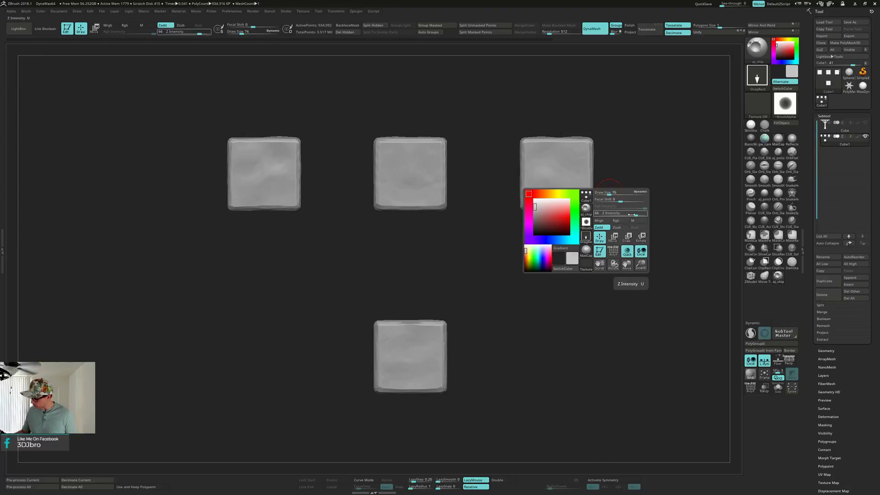
{"action": "left_click_drag", "start_coordinate": [625, 215], "coordinate": [626, 216]}
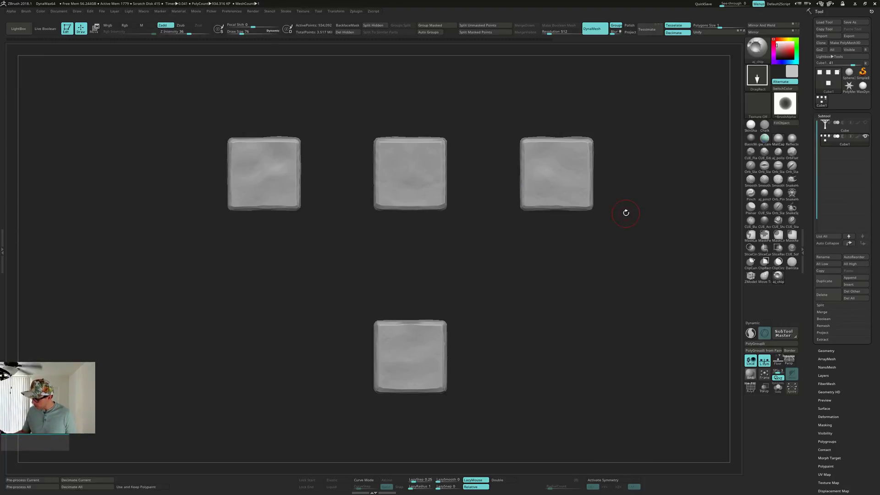
{"action": "key", "text": "s"}
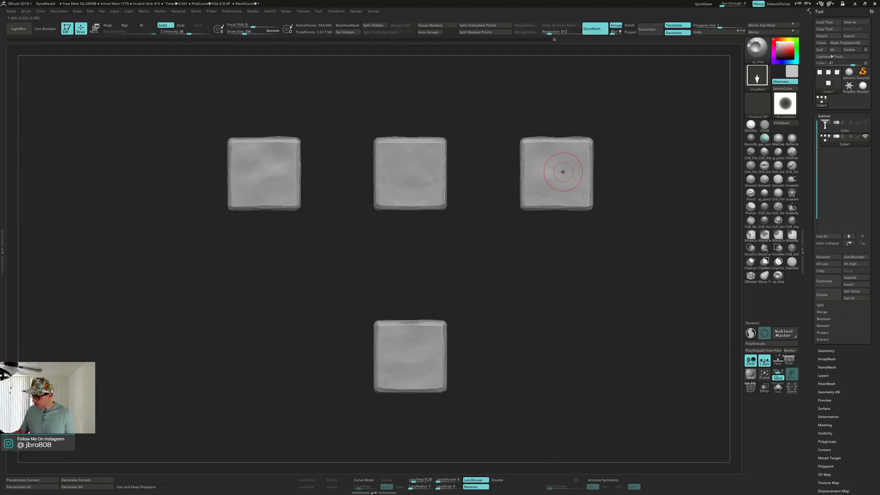
{"action": "key", "text": "space"}
{"action": "left_click", "coordinate": [570, 195]}
{"action": "type", "text": "25"}
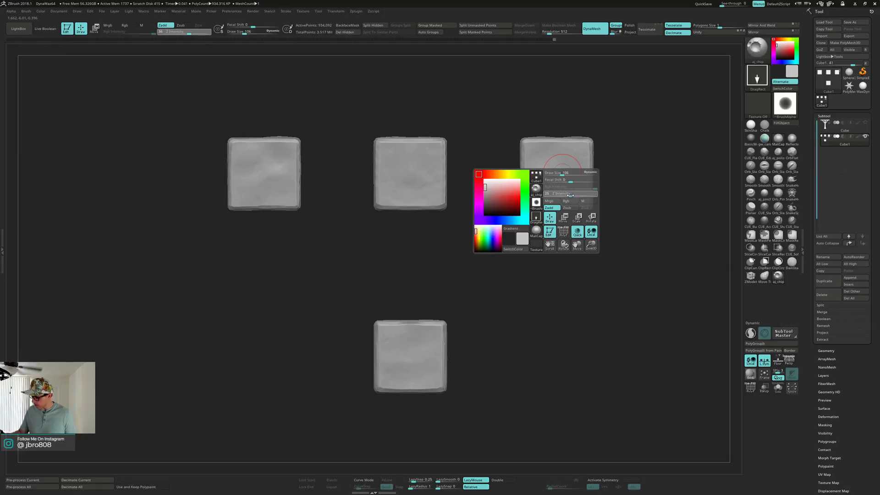
{"action": "key", "text": "Return"}
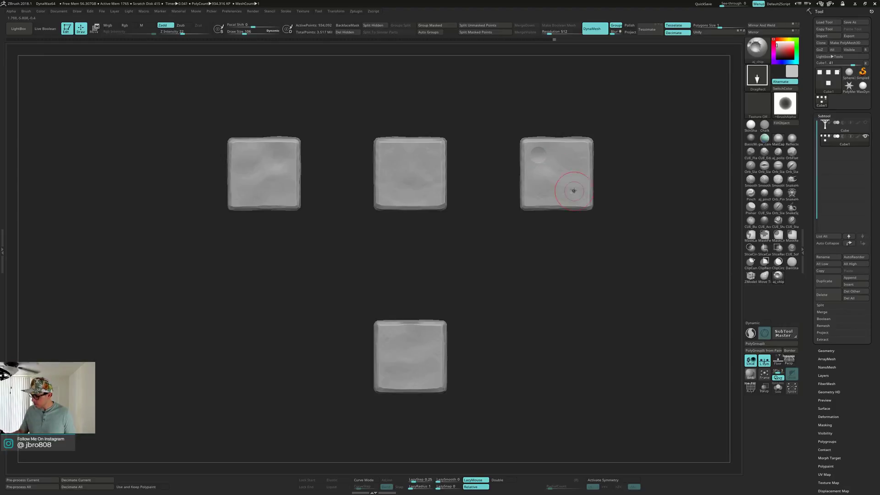
Stamp small round chip dents of varying size into the faces of the right-hand outer block.
{"action": "right_click_drag", "start_coordinate": [579, 161], "coordinate": [550, 188]}
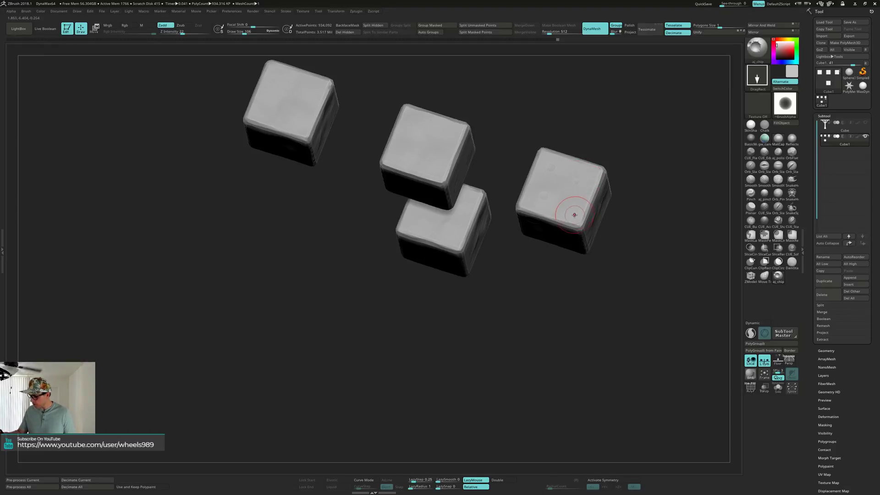
{"action": "right_click_drag", "start_coordinate": [571, 210], "coordinate": [583, 147]}
{"action": "mouse_move", "coordinate": [475, 206]}
{"action": "right_mouse_down"}
{"action": "mouse_move", "coordinate": [479, 254]}
{"action": "mouse_move", "coordinate": [402, 194]}
{"action": "mouse_move", "coordinate": [405, 219]}
{"action": "right_mouse_up"}
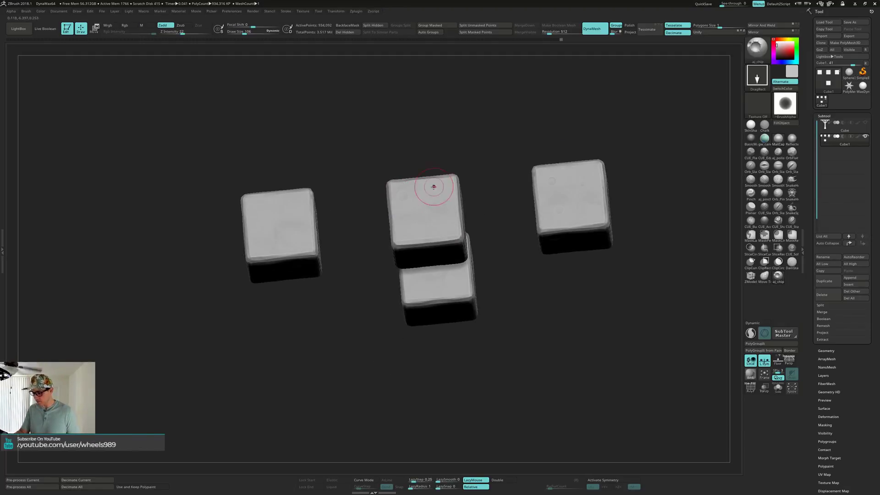
Stamp scattered small chip dents into two faces of the middle block in the row of three.
{"action": "right_click_drag", "start_coordinate": [436, 185], "coordinate": [416, 220]}
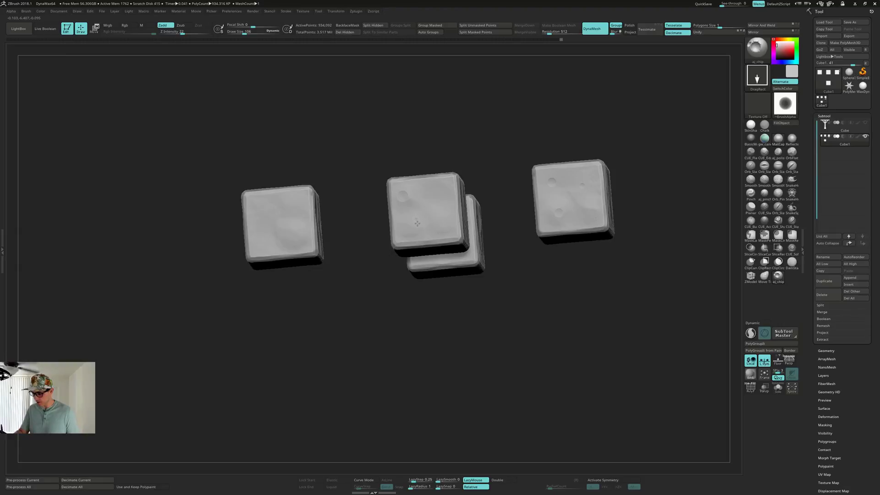
{"action": "left_click_drag", "start_coordinate": [442, 195], "coordinate": [443, 206]}
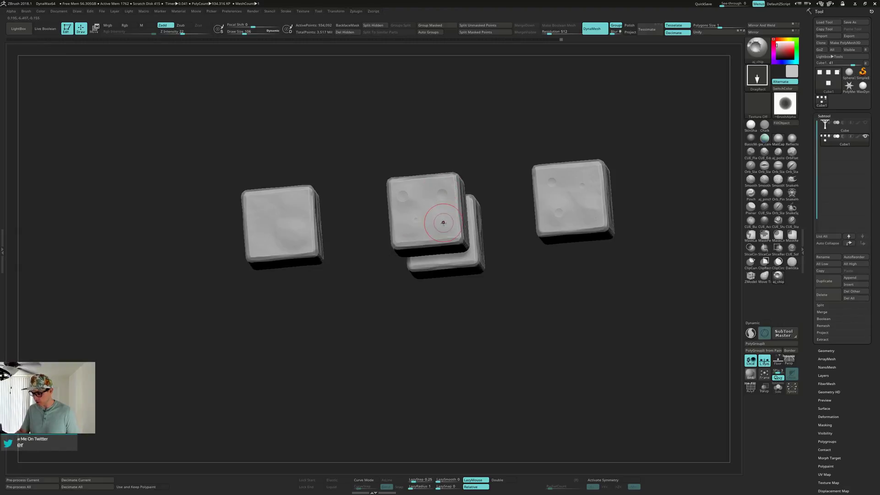
{"action": "right_click_drag", "start_coordinate": [443, 223], "coordinate": [406, 238]}
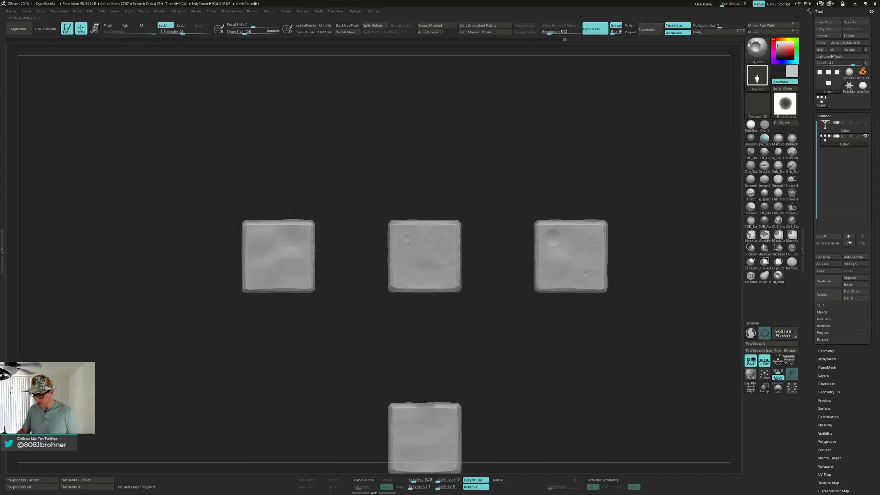
{"action": "left_click", "coordinate": [409, 273]}
{"action": "left_click", "coordinate": [449, 234]}
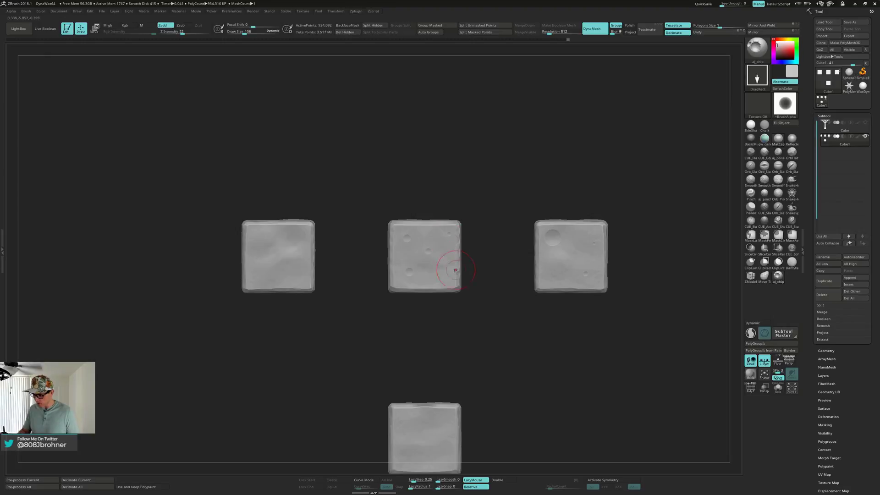
Stamp small round chip dents of varying size into several faces of the left-hand outer block.
{"action": "right_click_drag", "start_coordinate": [455, 270], "coordinate": [556, 251], "text": "alt"}
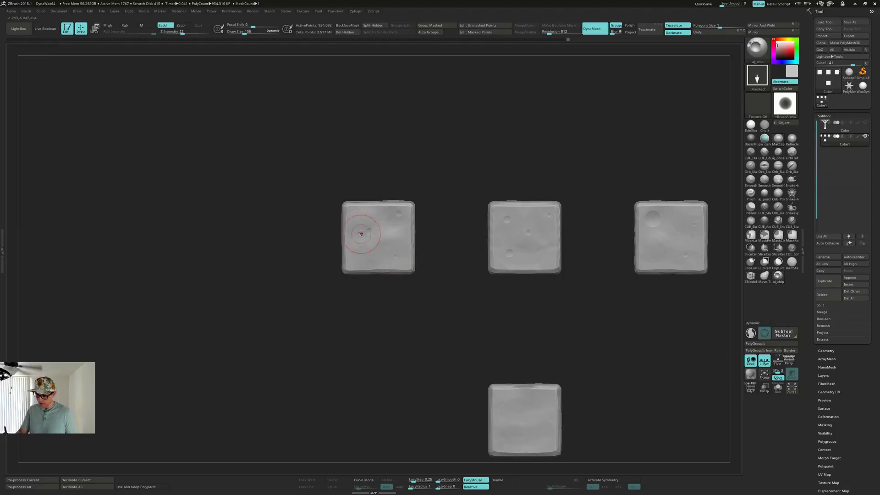
{"action": "right_click_drag", "start_coordinate": [357, 254], "coordinate": [365, 236]}
{"action": "right_click_drag", "start_coordinate": [365, 185], "coordinate": [366, 215], "text": "alt"}
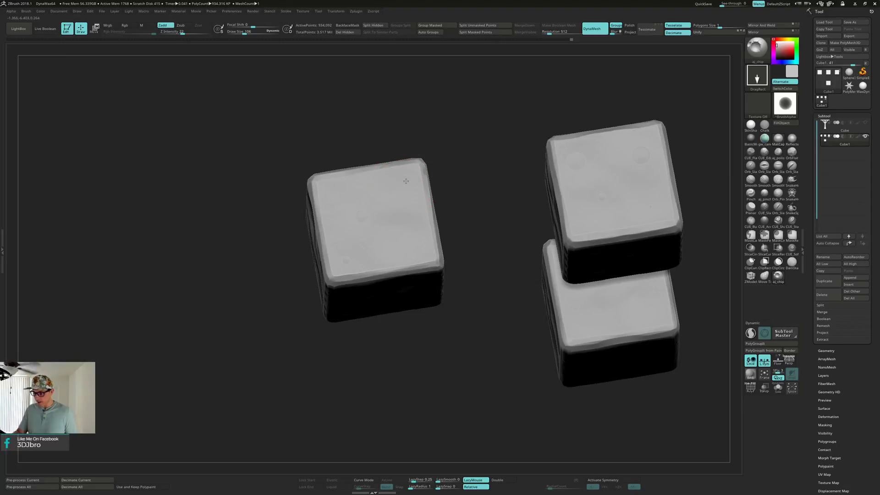
{"action": "right_click_drag", "start_coordinate": [402, 202], "coordinate": [402, 208]}
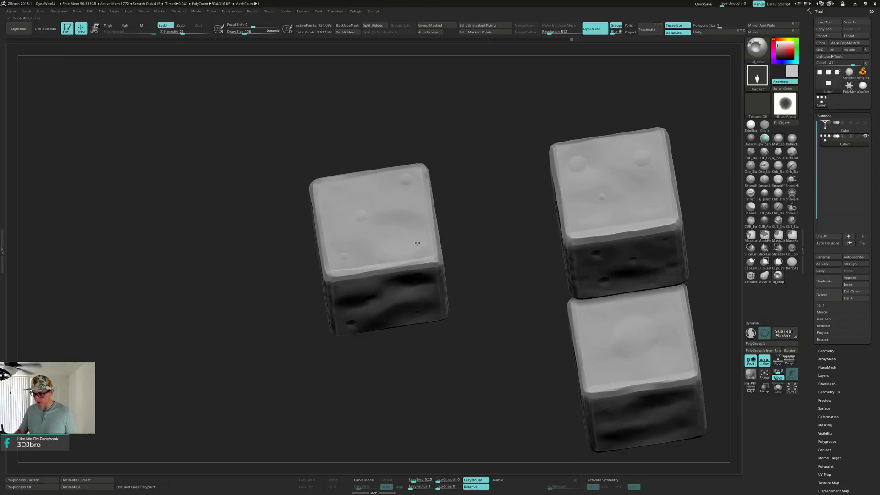
{"action": "right_click_drag", "start_coordinate": [419, 241], "coordinate": [301, 228]}
{"action": "mouse_move", "coordinate": [300, 237]}
{"action": "left_mouse_down"}
{"action": "mouse_move", "coordinate": [352, 263]}
{"action": "mouse_move", "coordinate": [314, 276]}
{"action": "left_mouse_up"}
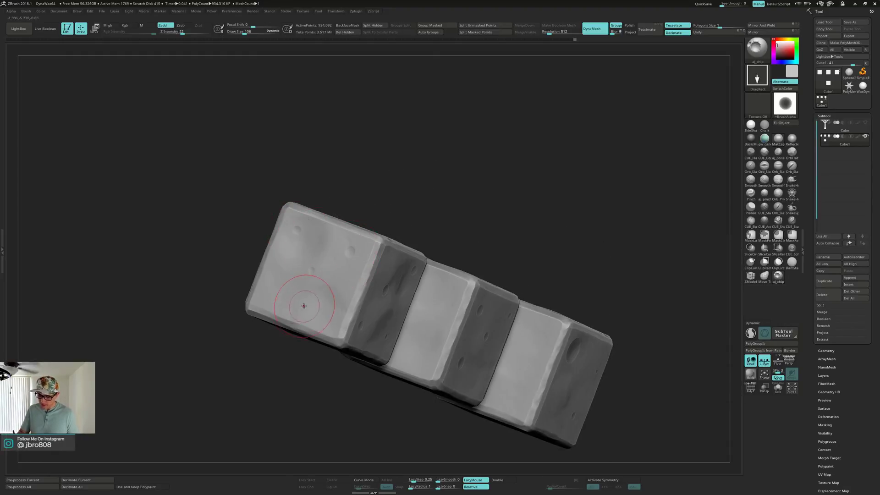
Stamp a few small chip dents into the front face of the single lower block.
{"action": "right_click_drag", "start_coordinate": [440, 300], "coordinate": [400, 296]}
{"action": "right_click_drag", "start_coordinate": [424, 359], "coordinate": [425, 347], "text": "alt"}
{"action": "right_click_drag", "start_coordinate": [426, 347], "coordinate": [419, 282], "text": "ctrl"}
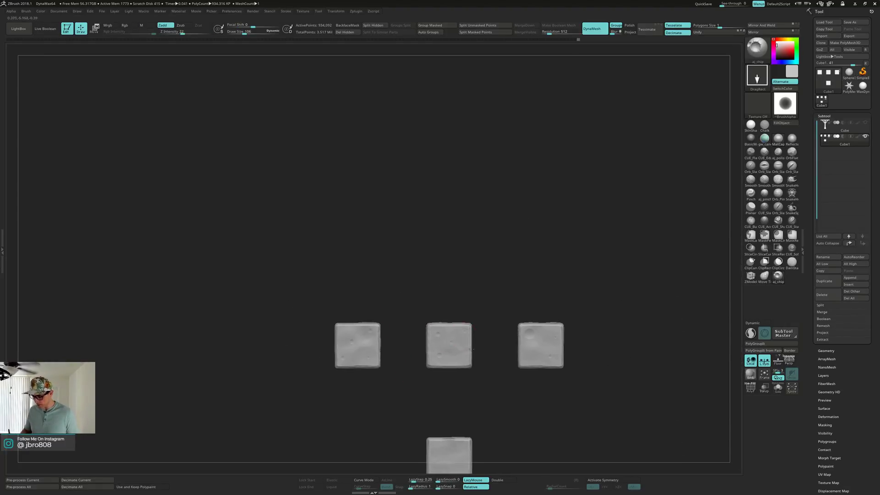
{"action": "right_click_drag", "start_coordinate": [469, 351], "coordinate": [466, 216], "text": "alt"}
{"action": "right_click_drag", "start_coordinate": [475, 248], "coordinate": [474, 296], "text": "ctrl"}
{"action": "right_click_drag", "start_coordinate": [474, 295], "coordinate": [465, 236], "text": "alt"}
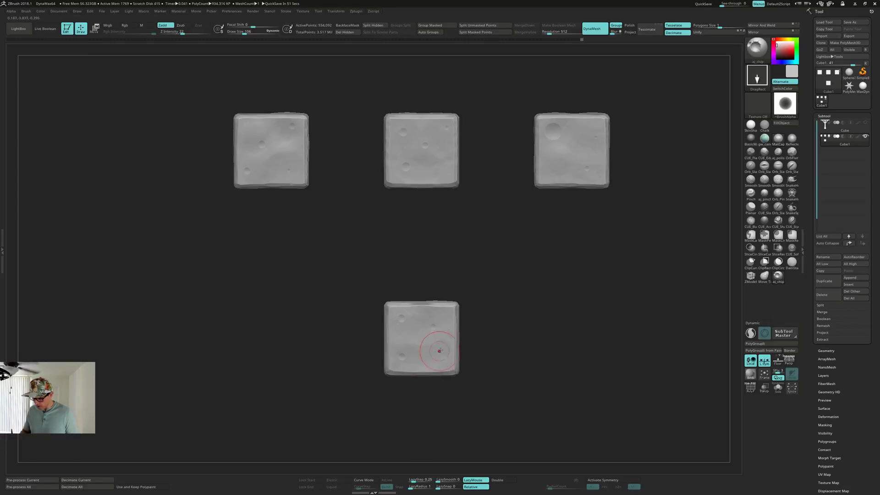
Stamp scattered chip dents into the top and side faces of the single lower block.
{"action": "mouse_move", "coordinate": [436, 354]}
{"action": "right_mouse_down"}
{"action": "mouse_move", "coordinate": [446, 350]}
{"action": "mouse_move", "coordinate": [436, 290]}
{"action": "right_mouse_up"}
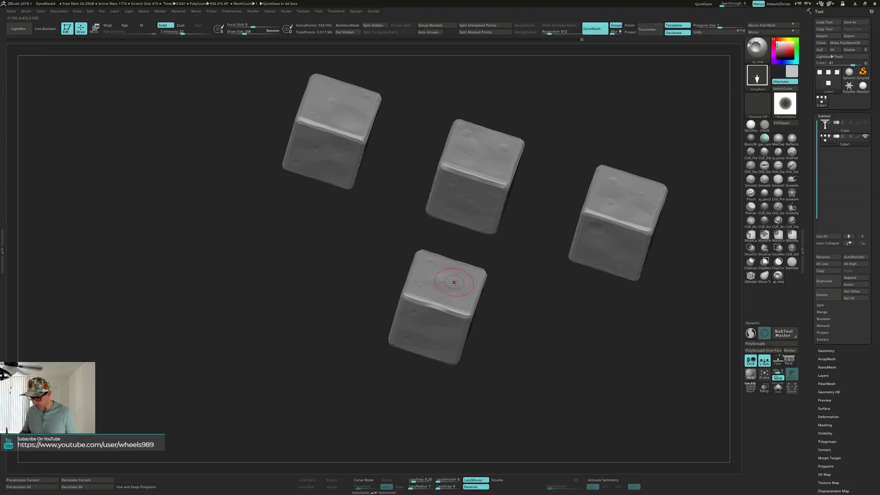
{"action": "right_click_drag", "start_coordinate": [460, 295], "coordinate": [401, 267]}
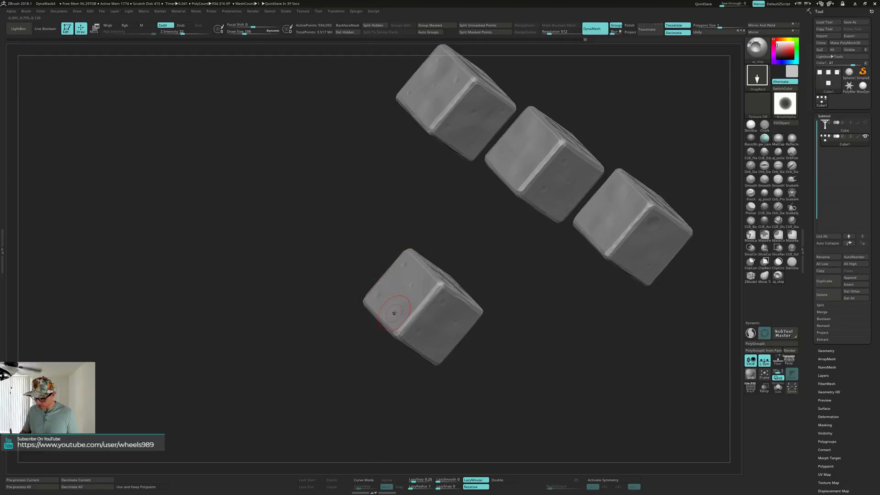
{"action": "right_click_drag", "start_coordinate": [394, 313], "coordinate": [456, 291]}
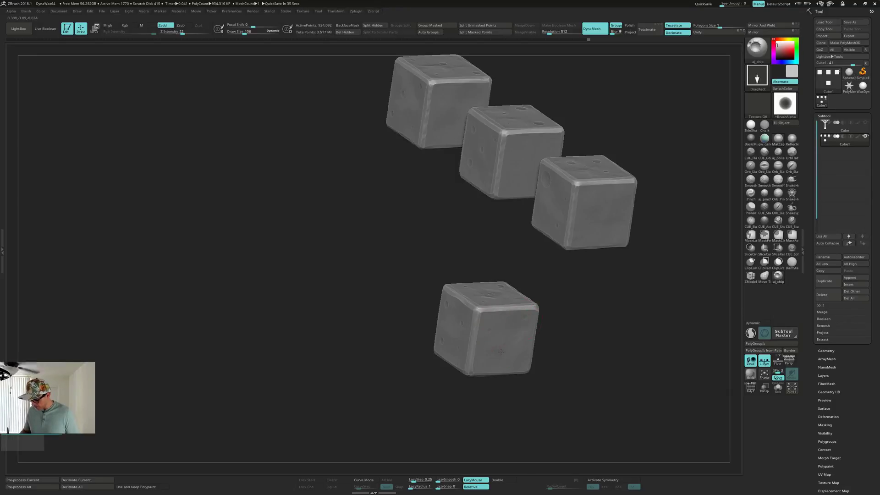
{"action": "right_click_drag", "start_coordinate": [501, 351], "coordinate": [515, 181]}
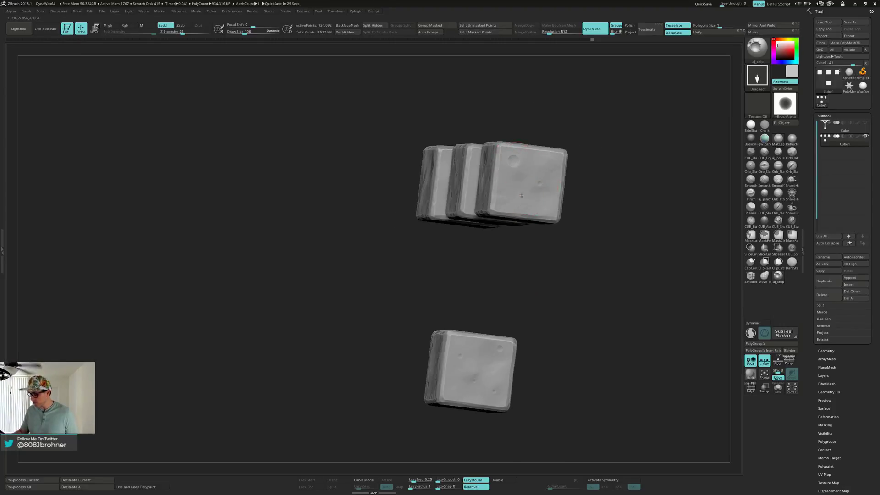
{"action": "right_click_drag", "start_coordinate": [547, 167], "coordinate": [546, 147]}
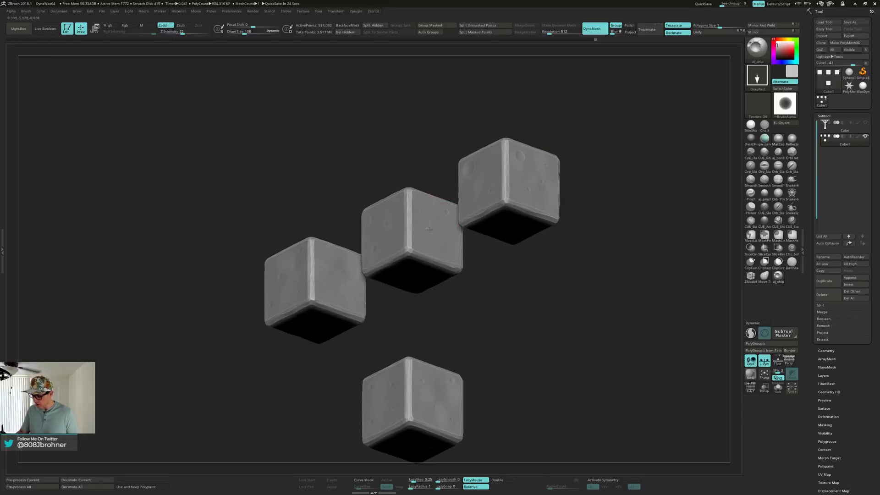
Add small chip dents to further undented faces of the row's blocks, including the left-hand outer block.
{"action": "mouse_move", "coordinate": [426, 225]}
{"action": "right_mouse_down"}
{"action": "mouse_move", "coordinate": [316, 283]}
{"action": "mouse_move", "coordinate": [369, 231]}
{"action": "mouse_move", "coordinate": [379, 195]}
{"action": "mouse_move", "coordinate": [371, 204]}
{"action": "right_mouse_up"}
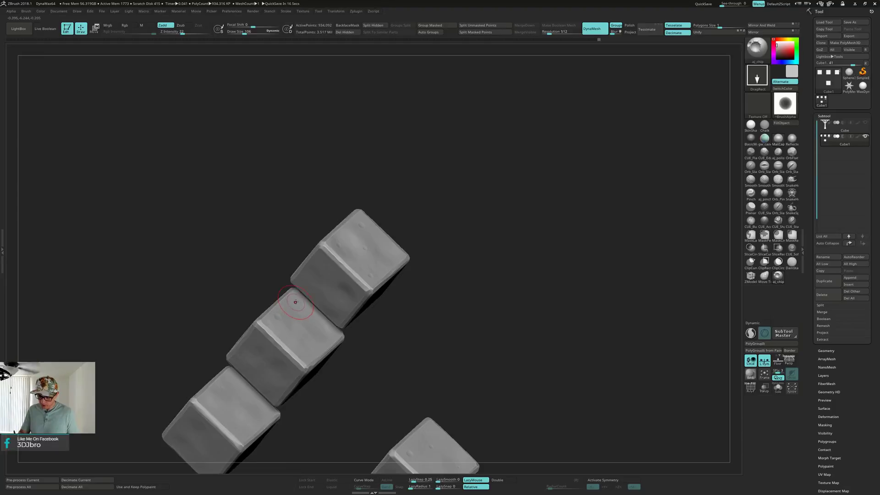
{"action": "right_click_drag", "start_coordinate": [302, 331], "coordinate": [362, 259], "text": "alt"}
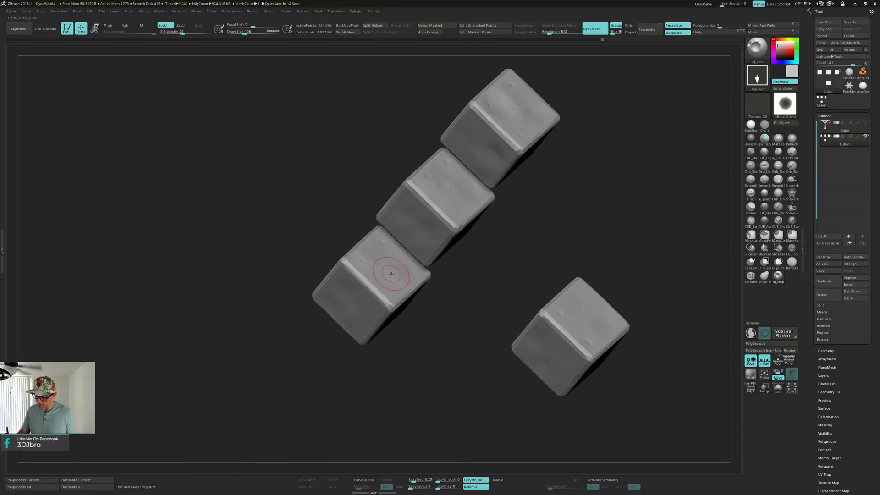
{"action": "mouse_move", "coordinate": [410, 265]}
{"action": "right_mouse_down"}
{"action": "mouse_move", "coordinate": [413, 240]}
{"action": "mouse_move", "coordinate": [378, 253]}
{"action": "right_mouse_up"}
{"action": "left_click_drag", "start_coordinate": [382, 259], "coordinate": [407, 264]}
{"action": "left_click_drag", "start_coordinate": [409, 228], "coordinate": [410, 232]}
{"action": "right_click_drag", "start_coordinate": [410, 233], "coordinate": [479, 167]}
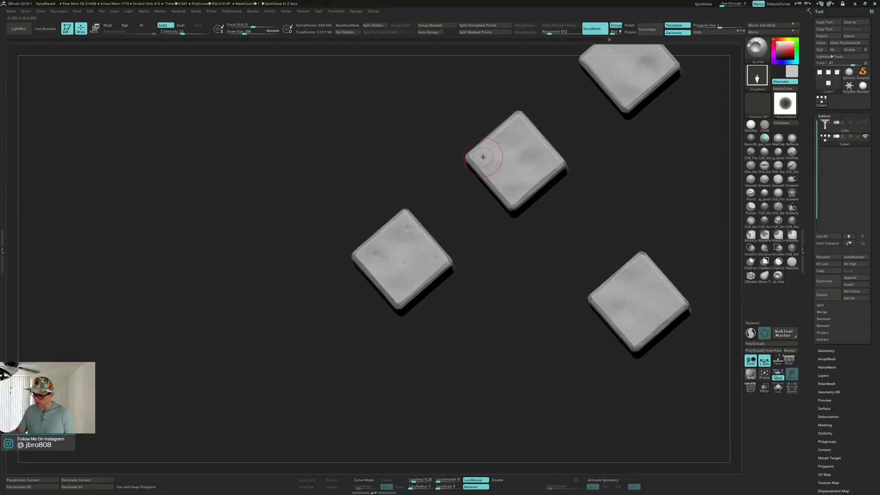
Stamp scattered chip dents into one bare face each of the row's middle block and the single lower block.
{"action": "mouse_move", "coordinate": [485, 159]}
{"action": "left_mouse_down"}
{"action": "mouse_move", "coordinate": [515, 147]}
{"action": "mouse_move", "coordinate": [512, 184]}
{"action": "mouse_move", "coordinate": [538, 169]}
{"action": "left_mouse_up"}
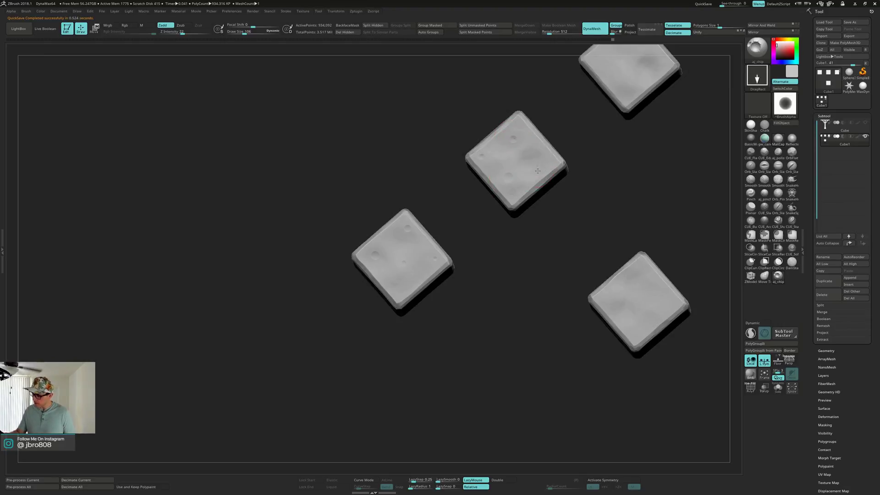
{"action": "left_click", "coordinate": [635, 279]}
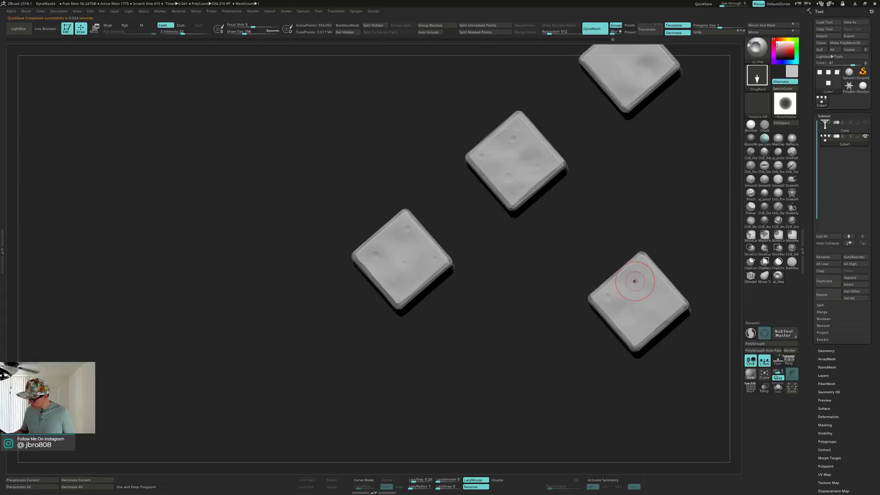
{"action": "left_click", "coordinate": [658, 304]}
{"action": "mouse_move", "coordinate": [702, 220]}
{"action": "left_mouse_down"}
{"action": "mouse_move", "coordinate": [683, 271]}
{"action": "mouse_move", "coordinate": [667, 273]}
{"action": "left_mouse_up"}
{"action": "left_click_drag", "start_coordinate": [596, 268], "coordinate": [509, 287]}
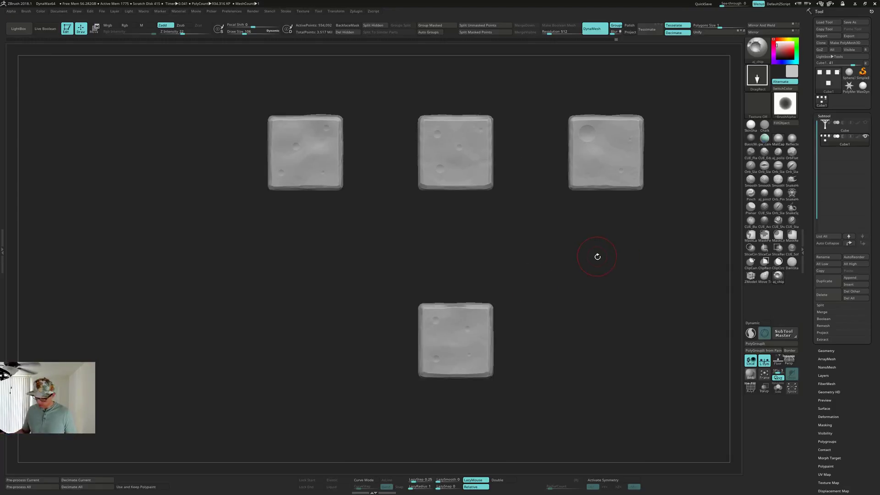
Switch to the TrimDynamic brush and set its Draw Size to 17.
{"action": "left_click_drag", "start_coordinate": [597, 256], "coordinate": [598, 274], "text": "alt"}
{"action": "right_click_drag", "start_coordinate": [597, 274], "coordinate": [596, 271]}
{"action": "key", "text": "b"}
{"action": "key", "text": "t"}
{"action": "key", "text": "d"}
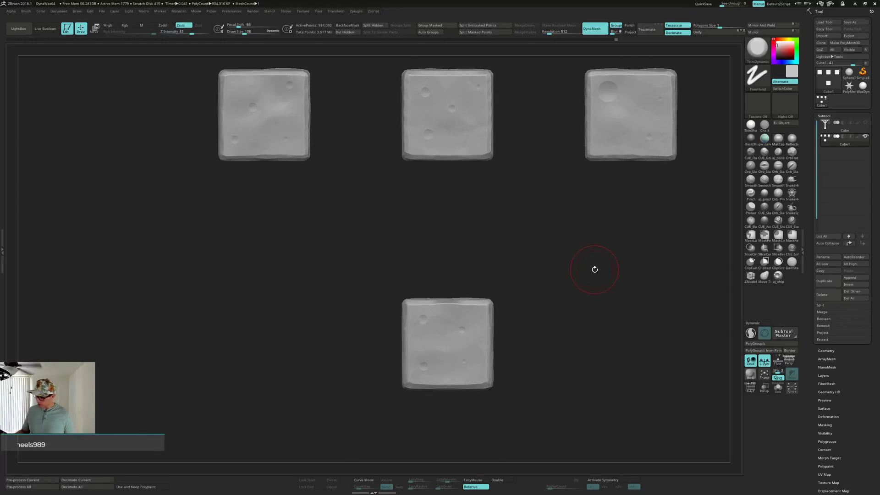
{"action": "key", "text": "space"}
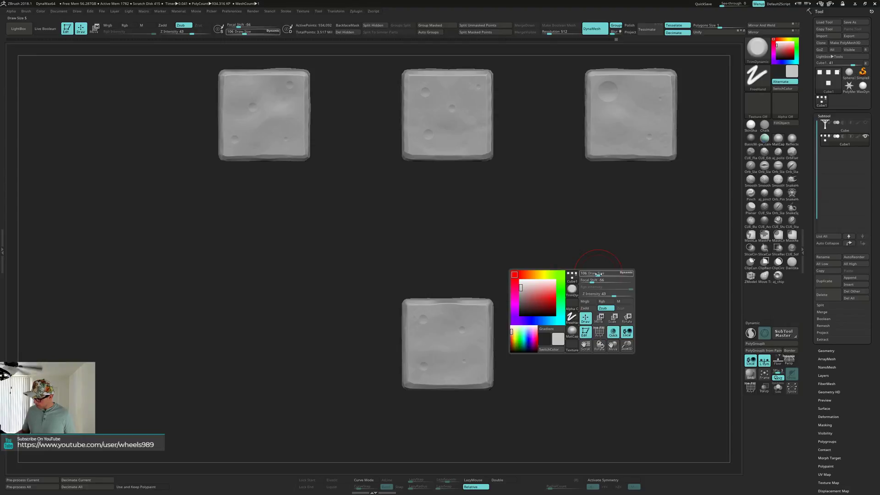
{"action": "left_click_drag", "start_coordinate": [597, 275], "coordinate": [591, 276]}
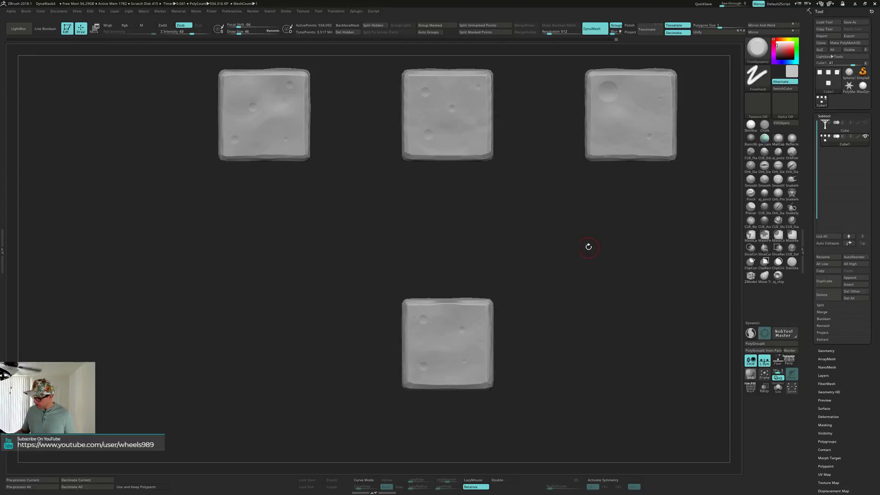
{"action": "right_click_drag", "start_coordinate": [588, 245], "coordinate": [584, 294], "text": "ctrl"}
{"action": "right_click_drag", "start_coordinate": [584, 210], "coordinate": [518, 297], "text": "alt"}
{"action": "left_click", "coordinate": [558, 163]}
{"action": "key", "text": "s"}
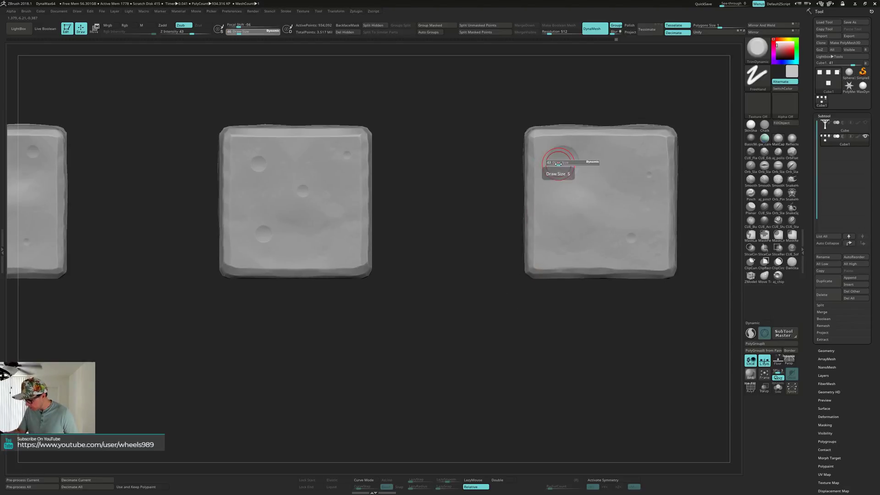
{"action": "left_click_drag", "start_coordinate": [557, 161], "coordinate": [551, 159]}
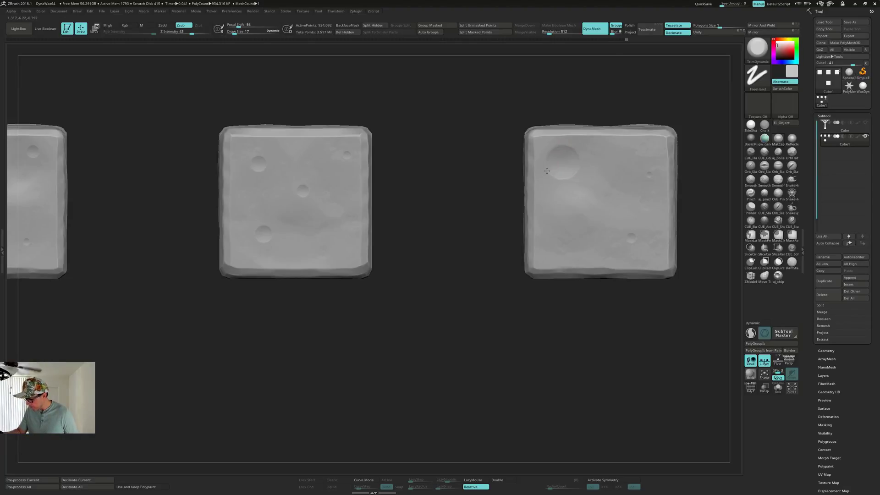
Trim the rims of the chip dents on the front and side faces of the right-hand outer block.
{"action": "right_click_drag", "start_coordinate": [577, 155], "coordinate": [559, 146]}
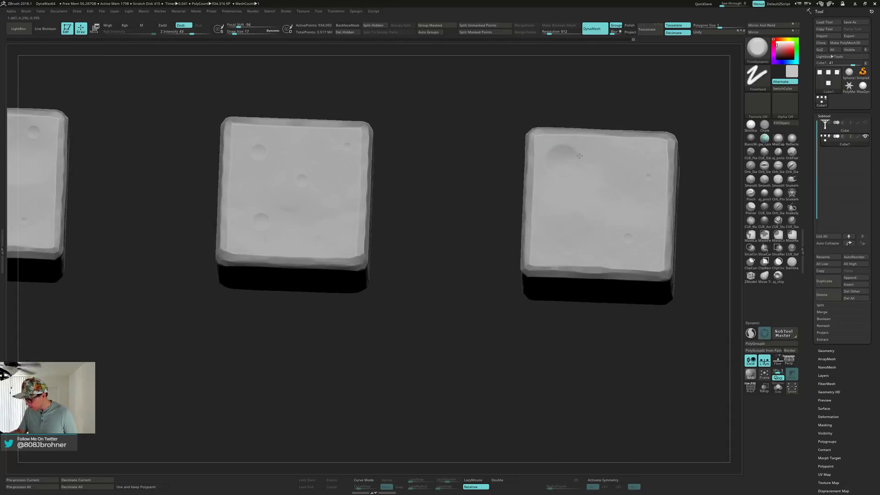
{"action": "mouse_move", "coordinate": [579, 156]}
{"action": "right_mouse_down"}
{"action": "mouse_move", "coordinate": [579, 163]}
{"action": "mouse_move", "coordinate": [564, 151]}
{"action": "right_mouse_up"}
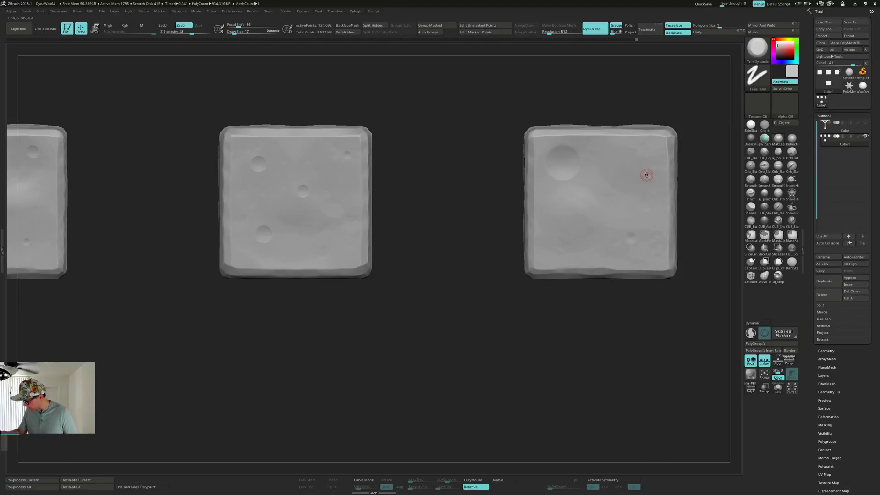
{"action": "right_click_drag", "start_coordinate": [623, 185], "coordinate": [518, 164]}
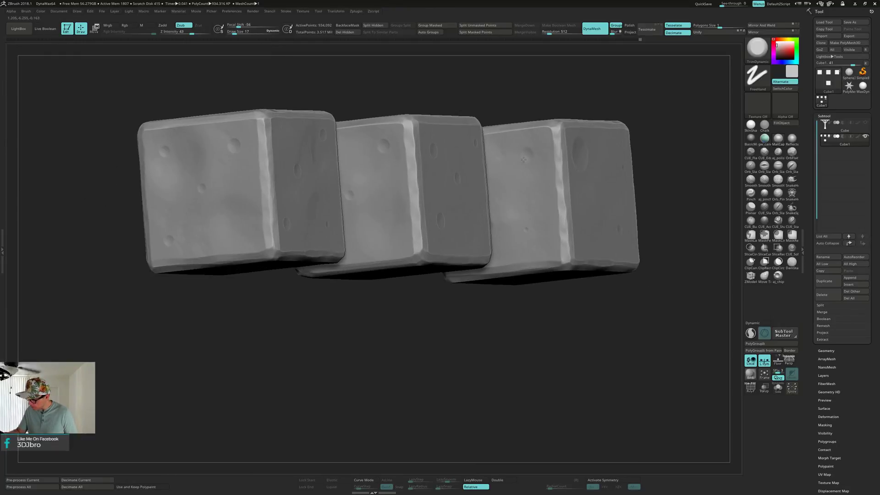
{"action": "right_click_drag", "start_coordinate": [525, 143], "coordinate": [489, 126]}
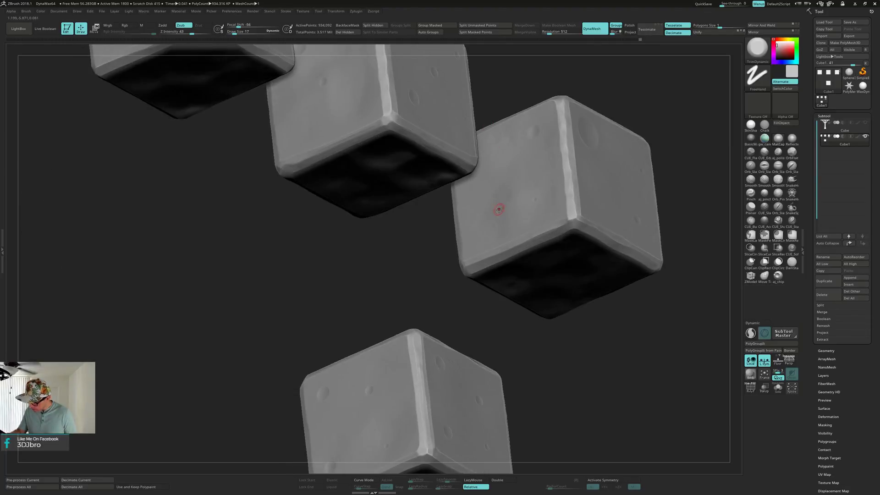
Trim the dent rims on the front face of the middle block in the row.
{"action": "mouse_move", "coordinate": [512, 198]}
{"action": "right_mouse_down"}
{"action": "mouse_move", "coordinate": [530, 204]}
{"action": "mouse_move", "coordinate": [499, 195]}
{"action": "mouse_move", "coordinate": [516, 210]}
{"action": "right_mouse_up"}
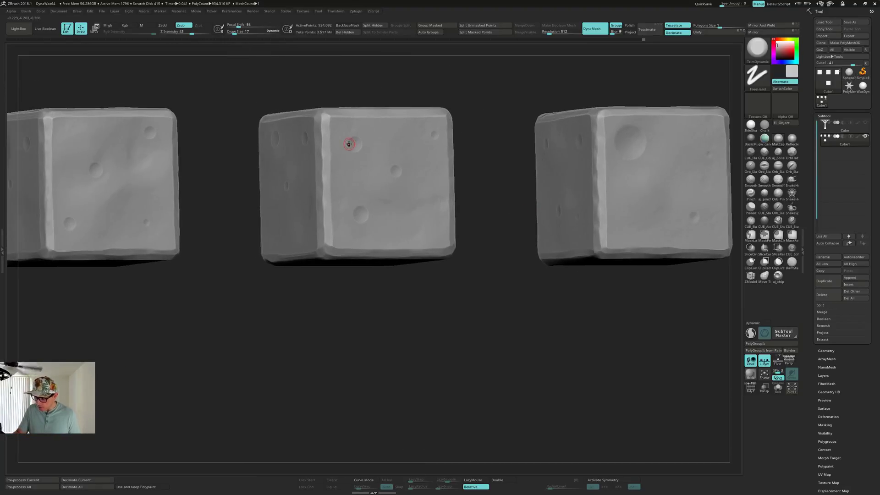
{"action": "right_click_drag", "start_coordinate": [351, 146], "coordinate": [340, 144]}
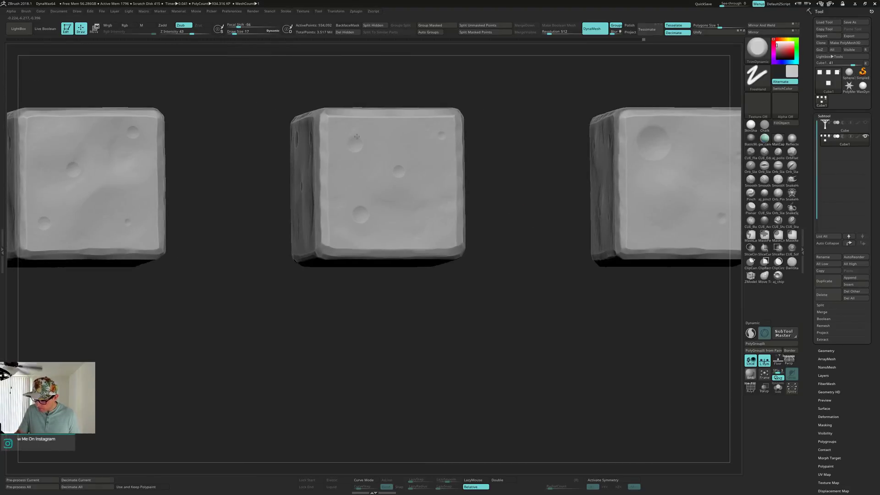
{"action": "right_click_drag", "start_coordinate": [418, 138], "coordinate": [294, 166], "text": "shift"}
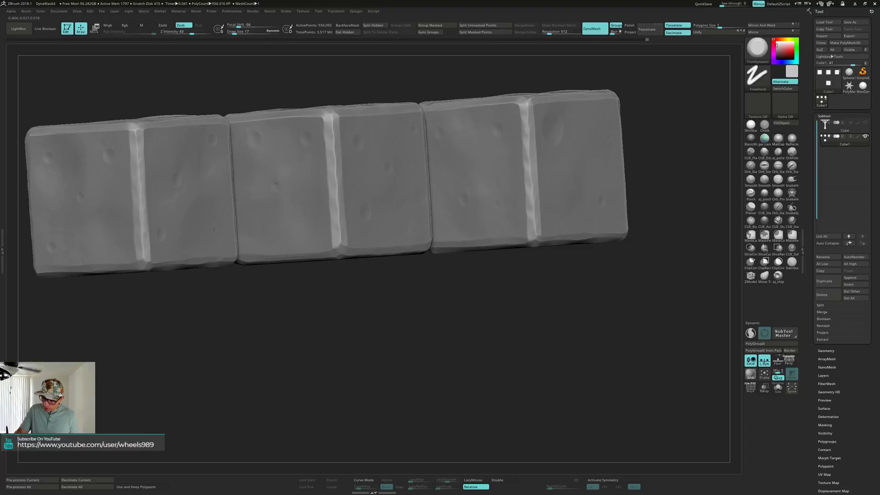
Trim the dent rims on the front and side faces of the left-hand outer block.
{"action": "right_click_drag", "start_coordinate": [283, 183], "coordinate": [409, 204], "text": "alt"}
{"action": "right_click_drag", "start_coordinate": [430, 238], "coordinate": [375, 228]}
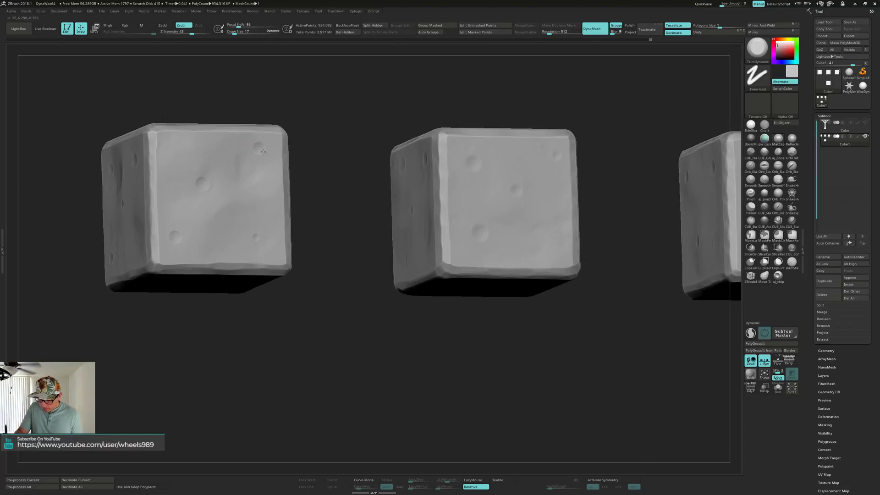
{"action": "right_click_drag", "start_coordinate": [255, 142], "coordinate": [196, 177]}
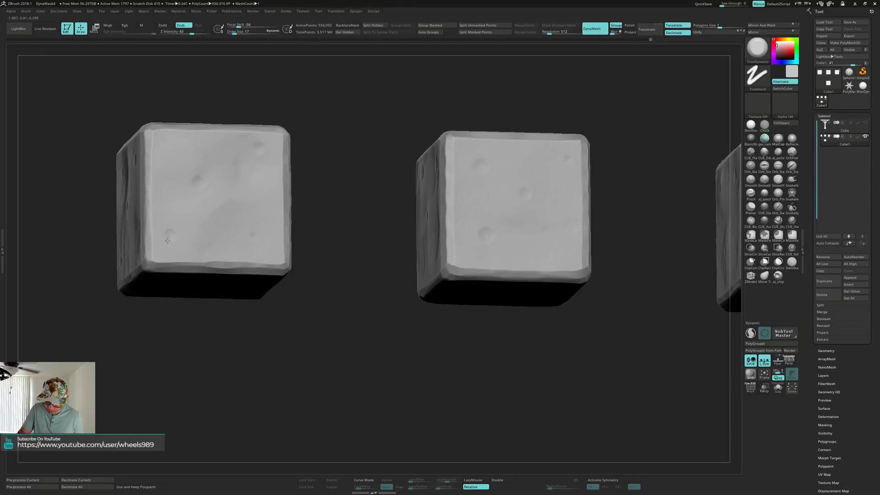
{"action": "right_click_drag", "start_coordinate": [166, 229], "coordinate": [397, 199]}
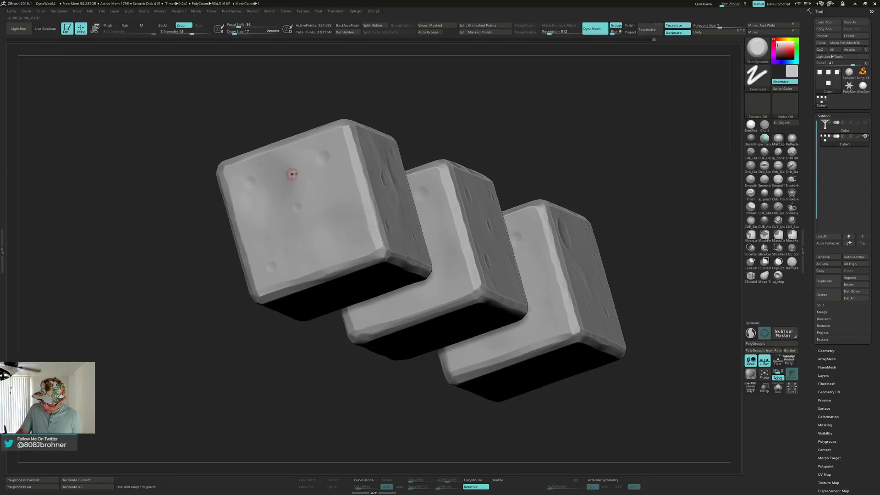
{"action": "right_click_drag", "start_coordinate": [289, 173], "coordinate": [303, 181]}
{"action": "left_click_drag", "start_coordinate": [298, 213], "coordinate": [297, 202]}
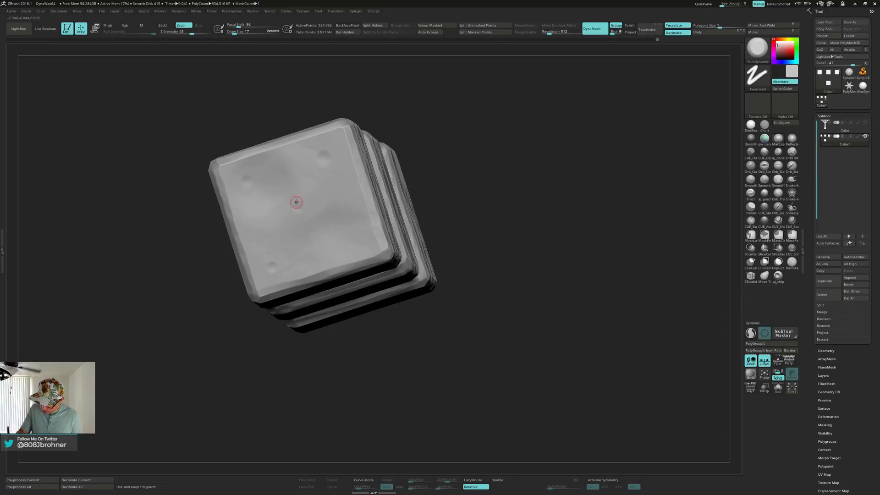
Stamp one larger and two small chip dents into the blank face of the row's outer block with the aj_chip brush.
{"action": "mouse_move", "coordinate": [292, 244]}
{"action": "right_mouse_down", "text": "alt"}
{"action": "mouse_move", "coordinate": [309, 217]}
{"action": "mouse_move", "coordinate": [299, 251]}
{"action": "mouse_move", "coordinate": [281, 238]}
{"action": "mouse_move", "coordinate": [305, 220]}
{"action": "mouse_move", "coordinate": [289, 188]}
{"action": "mouse_move", "coordinate": [340, 188]}
{"action": "right_mouse_up", "text": "alt"}
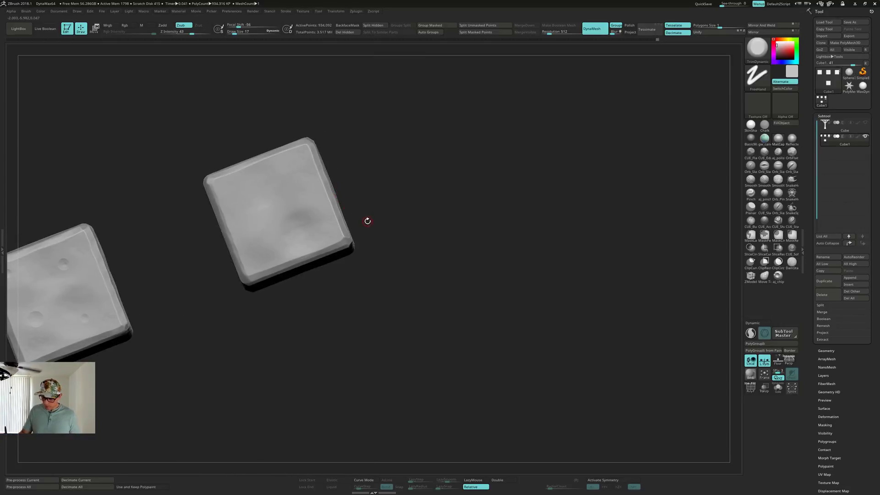
{"action": "key", "text": "b"}
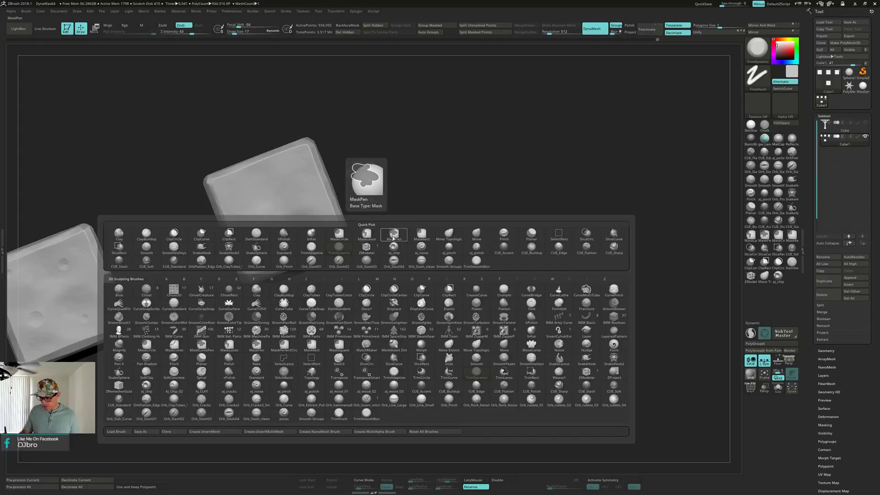
{"action": "left_click", "coordinate": [437, 262]}
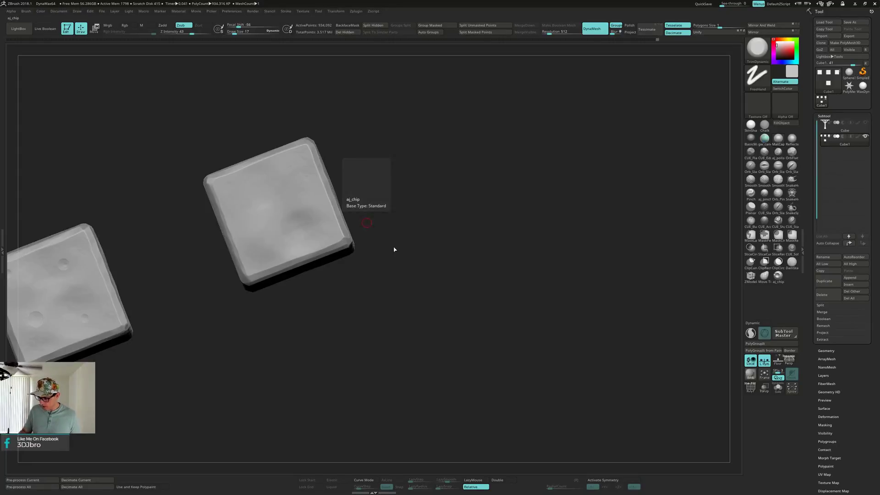
{"action": "left_click_drag", "start_coordinate": [289, 228], "coordinate": [294, 231]}
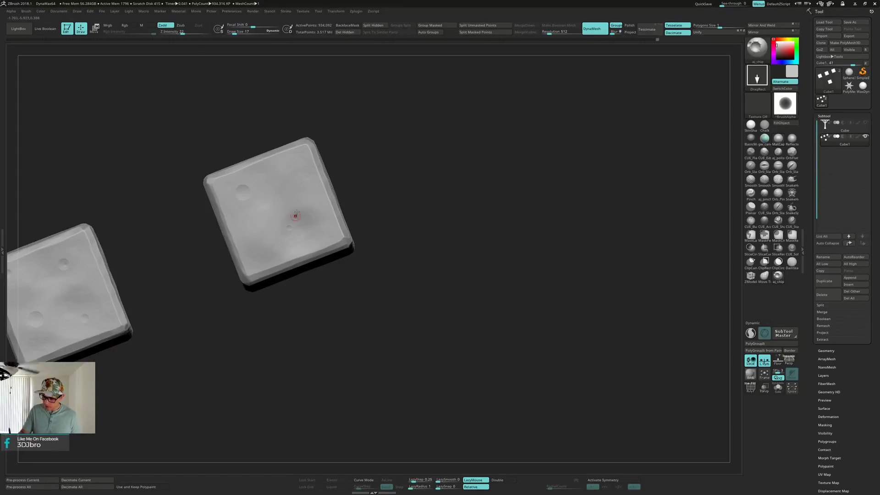
{"action": "left_click_drag", "start_coordinate": [303, 186], "coordinate": [311, 192]}
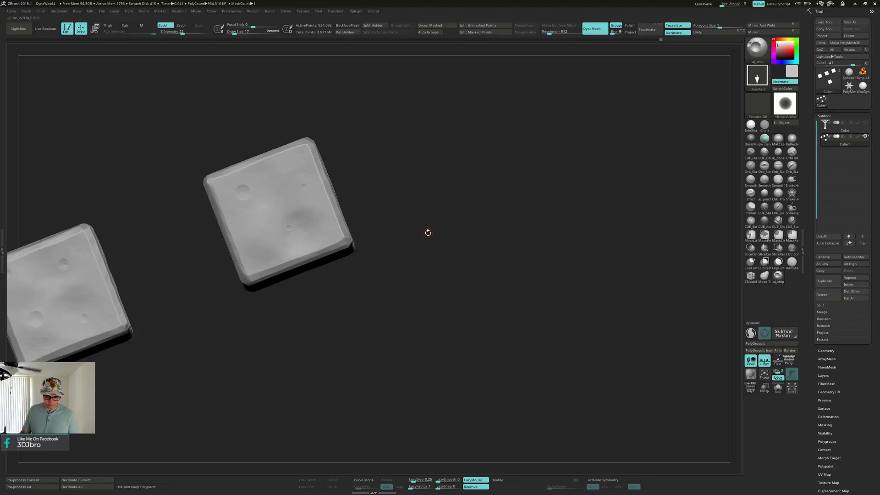
Trim the rims of the newly stamped chip dents on the outer block's face with the TrimDynamic brush.
{"action": "key", "text": "b"}
{"action": "key", "text": "t"}
{"action": "key", "text": "d"}
{"action": "left_click_drag", "start_coordinate": [239, 193], "coordinate": [237, 197]}
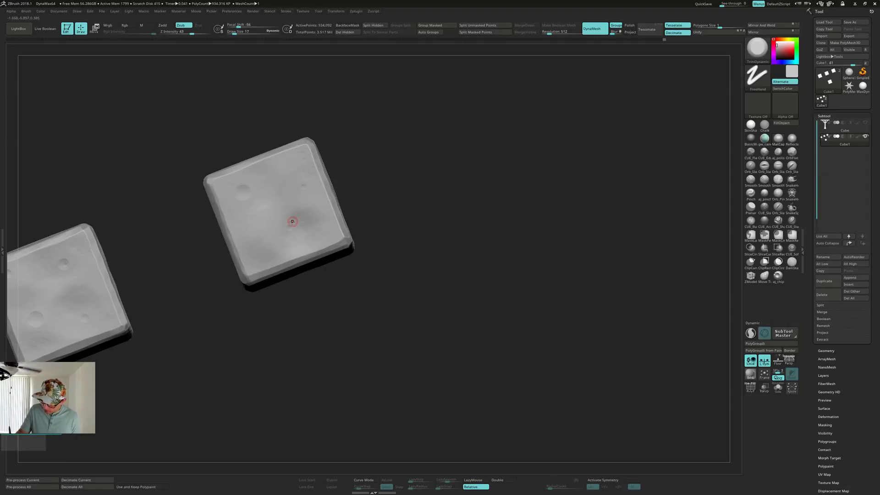
{"action": "key", "text": "f"}
{"action": "left_click_drag", "start_coordinate": [277, 237], "coordinate": [281, 239]}
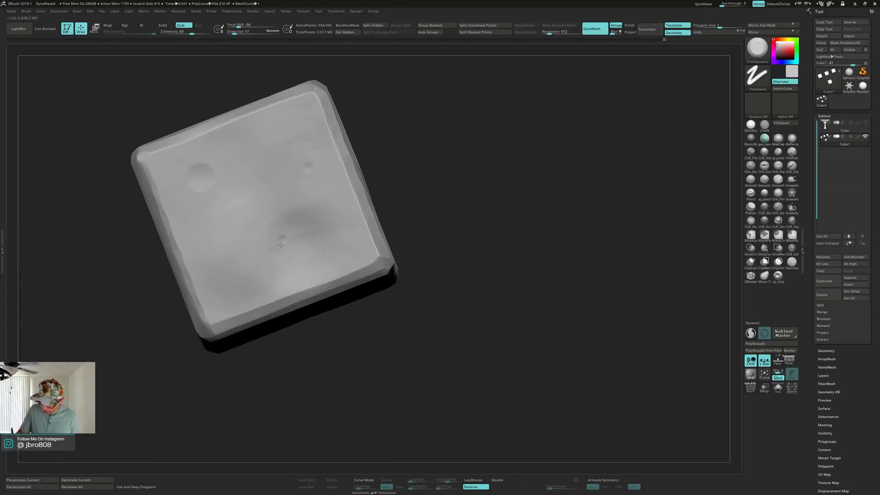
Trim the chip dent rims on the adjoining faces of the same outer block.
{"action": "mouse_move", "coordinate": [295, 244]}
{"action": "right_mouse_down", "text": "alt"}
{"action": "mouse_move", "coordinate": [335, 226]}
{"action": "mouse_move", "coordinate": [441, 219]}
{"action": "mouse_move", "coordinate": [428, 181]}
{"action": "mouse_move", "coordinate": [439, 268]}
{"action": "right_mouse_up", "text": "alt"}
{"action": "right_click_drag", "start_coordinate": [437, 211], "coordinate": [440, 384], "text": "ctrl"}
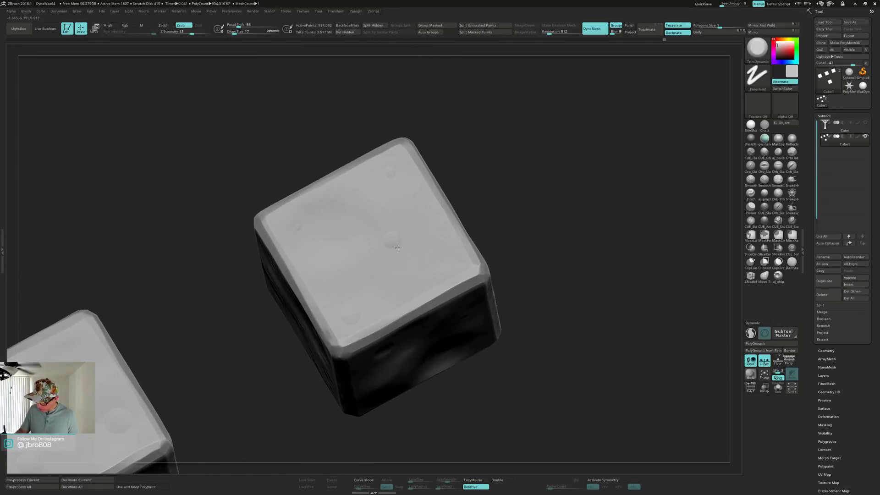
{"action": "right_click_drag", "start_coordinate": [391, 237], "coordinate": [294, 230]}
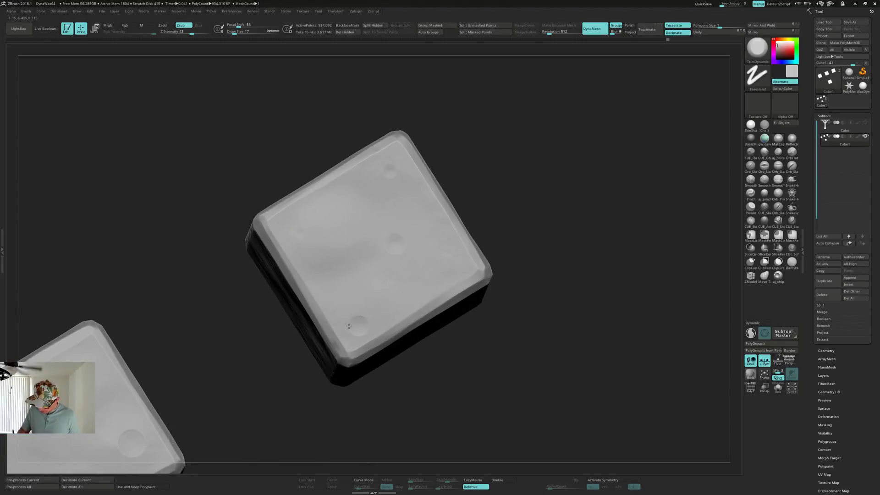
{"action": "right_click_drag", "start_coordinate": [355, 315], "coordinate": [375, 236]}
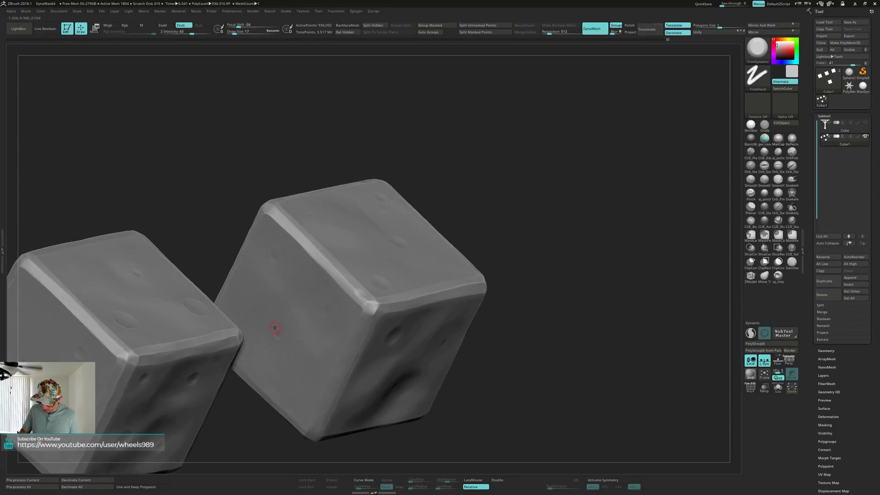
{"action": "right_click_drag", "start_coordinate": [280, 324], "coordinate": [452, 244]}
Stamp small chip dents into the undented front faces of all four blocks with the aj_chip brush.
{"action": "key", "text": "b"}
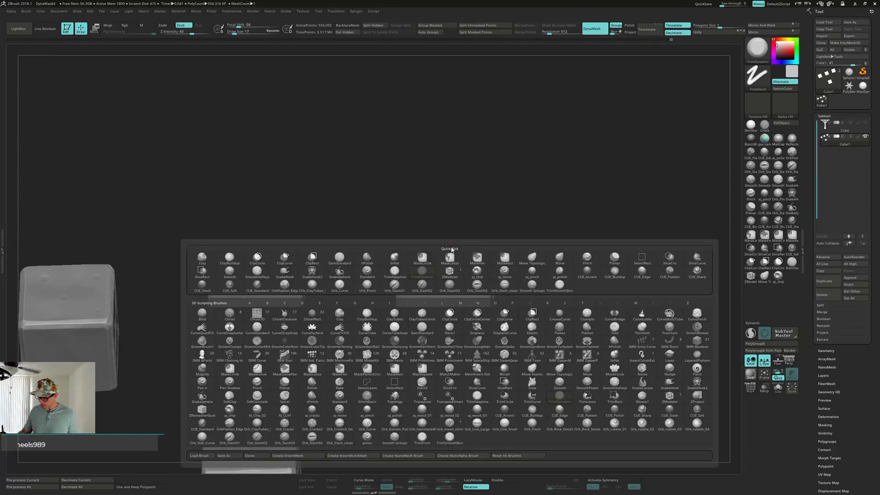
{"action": "left_click", "coordinate": [477, 271]}
{"action": "key", "text": "f"}
{"action": "right_click_drag", "start_coordinate": [549, 180], "coordinate": [551, 180], "text": "alt"}
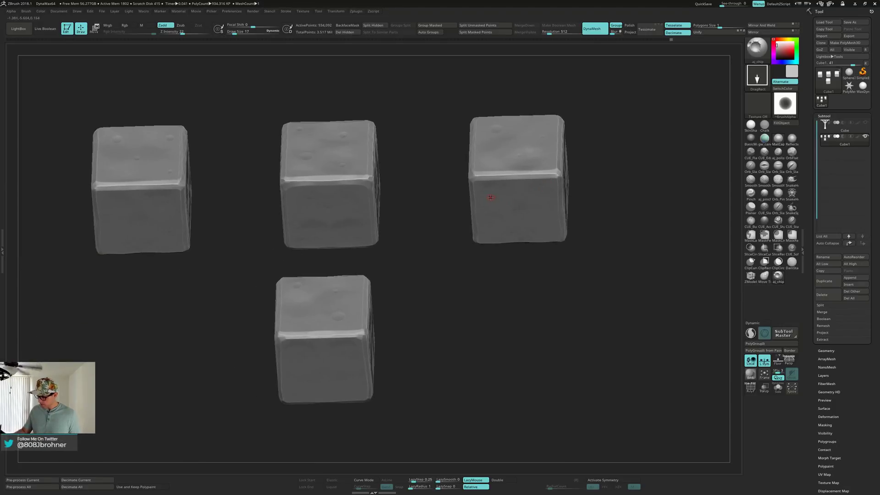
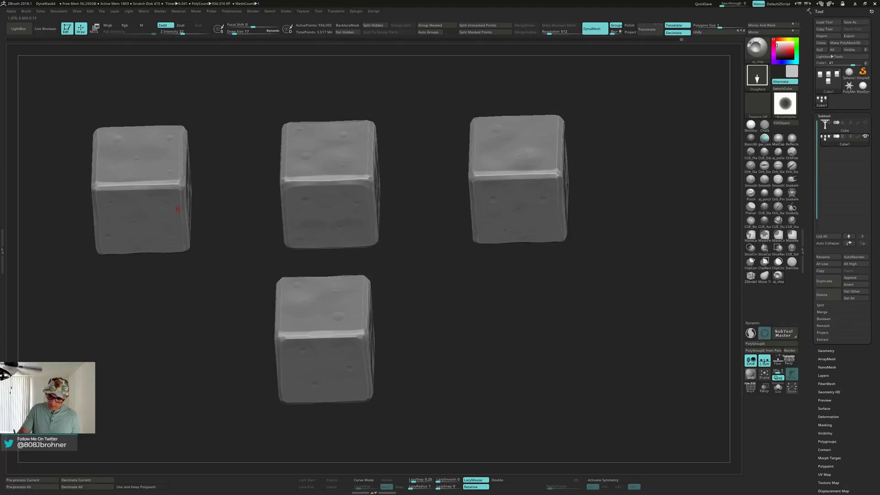
Switch to the TrimDynamic brush and soften the rims of the dents on the middle upper-row cube.
{"action": "key", "text": "b"}
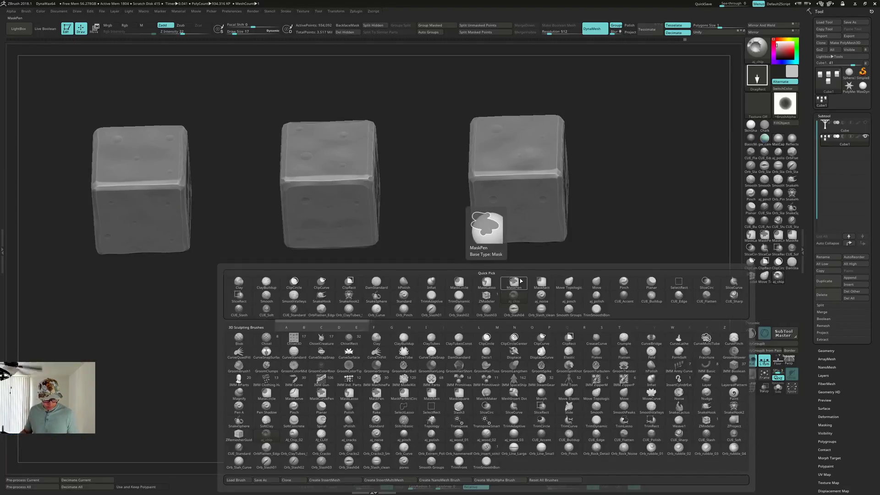
{"action": "key", "text": "2"}
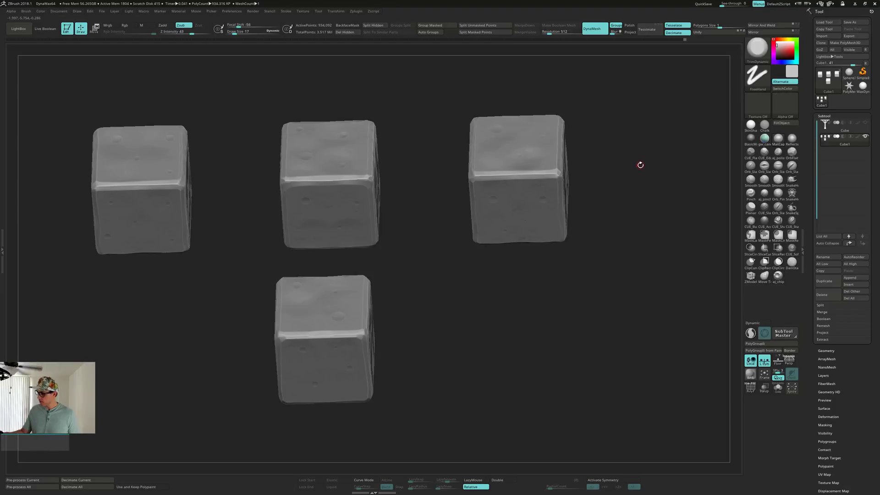
{"action": "mouse_move", "coordinate": [640, 165]}
{"action": "left_mouse_down"}
{"action": "mouse_move", "coordinate": [639, 193]}
{"action": "mouse_move", "coordinate": [637, 183]}
{"action": "mouse_move", "coordinate": [531, 206]}
{"action": "mouse_move", "coordinate": [489, 239]}
{"action": "left_mouse_up"}
{"action": "right_click_drag", "start_coordinate": [430, 175], "coordinate": [428, 252], "text": "ctrl"}
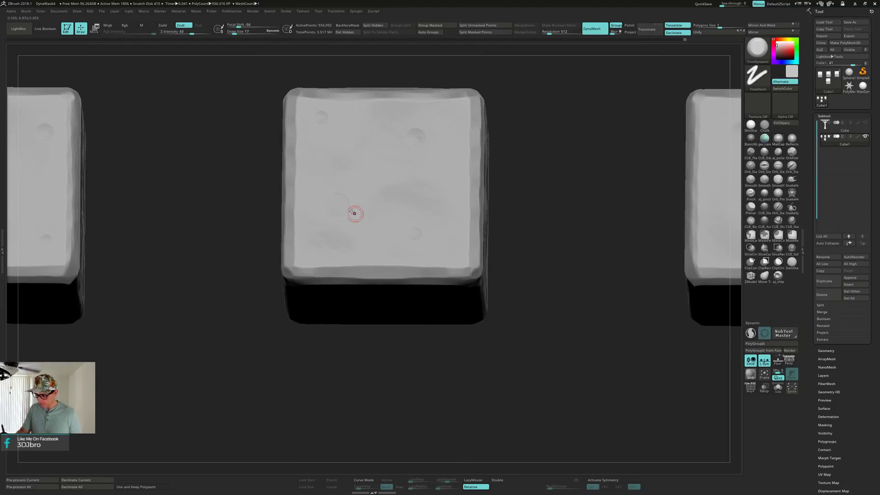
{"action": "right_click_drag", "start_coordinate": [355, 213], "coordinate": [333, 189]}
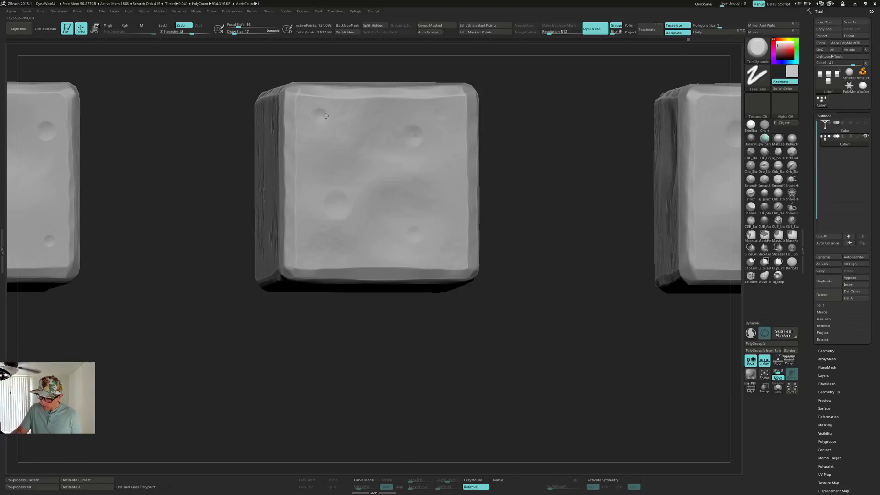
{"action": "right_click_drag", "start_coordinate": [324, 111], "coordinate": [350, 142]}
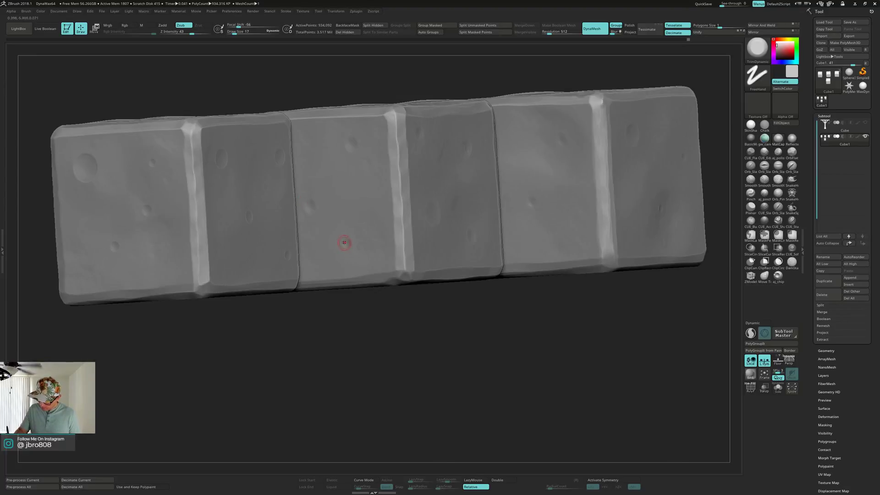
Trim the dent edges on the side and back faces of the three upper-row cubes.
{"action": "right_click_drag", "start_coordinate": [349, 230], "coordinate": [399, 233]}
{"action": "right_click_drag", "start_coordinate": [320, 182], "coordinate": [296, 165]}
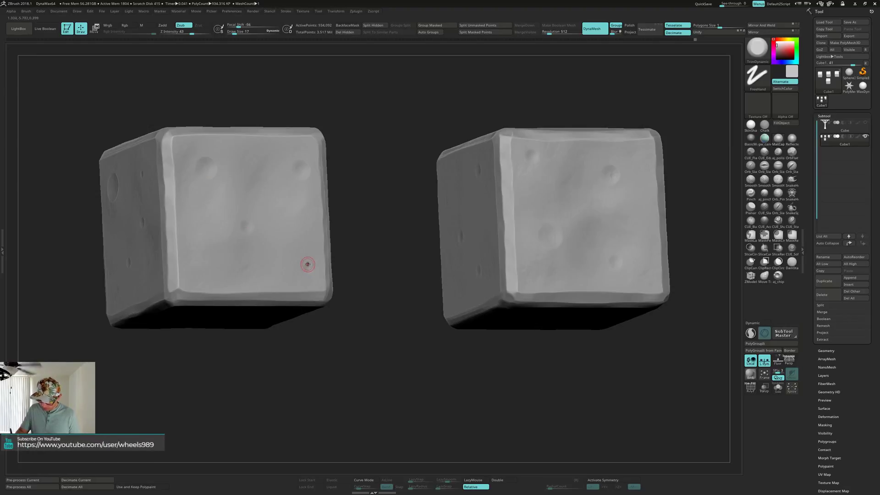
{"action": "mouse_move", "coordinate": [303, 259]}
{"action": "right_mouse_down", "text": "alt"}
{"action": "mouse_move", "coordinate": [440, 242]}
{"action": "mouse_move", "coordinate": [472, 224]}
{"action": "right_mouse_up", "text": "alt"}
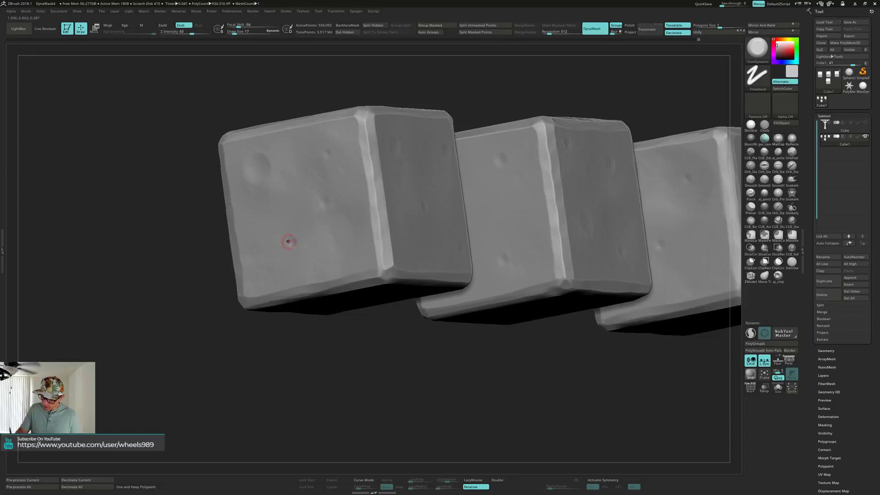
{"action": "mouse_move", "coordinate": [313, 241]}
{"action": "right_mouse_down"}
{"action": "mouse_move", "coordinate": [530, 230]}
{"action": "mouse_move", "coordinate": [602, 253]}
{"action": "mouse_move", "coordinate": [506, 197]}
{"action": "right_mouse_up"}
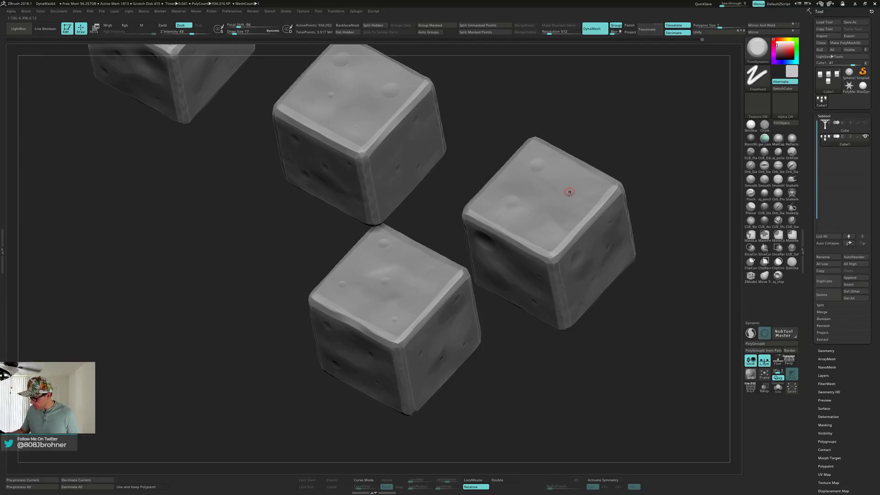
Continue trimming the dents across the remaining untouched faces of the upper-row cubes.
{"action": "right_click_drag", "start_coordinate": [568, 192], "coordinate": [487, 254]}
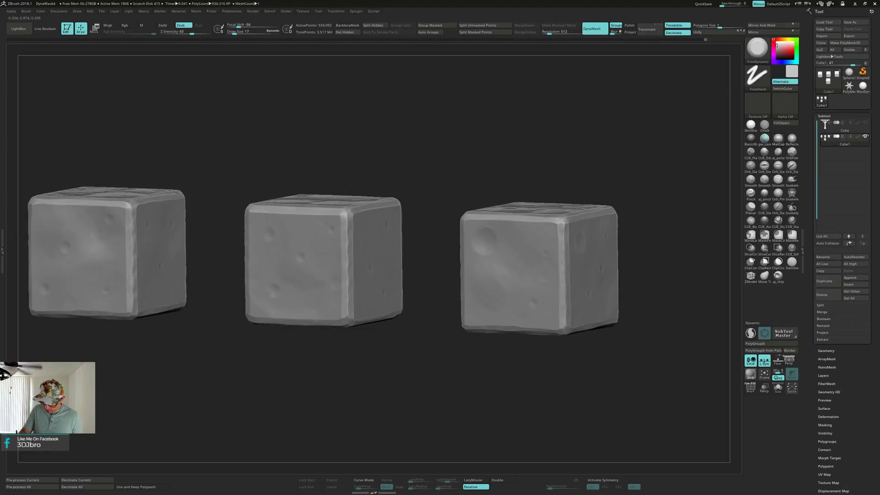
{"action": "mouse_move", "coordinate": [276, 280]}
{"action": "right_mouse_down"}
{"action": "mouse_move", "coordinate": [305, 279]}
{"action": "mouse_move", "coordinate": [370, 332]}
{"action": "right_mouse_up"}
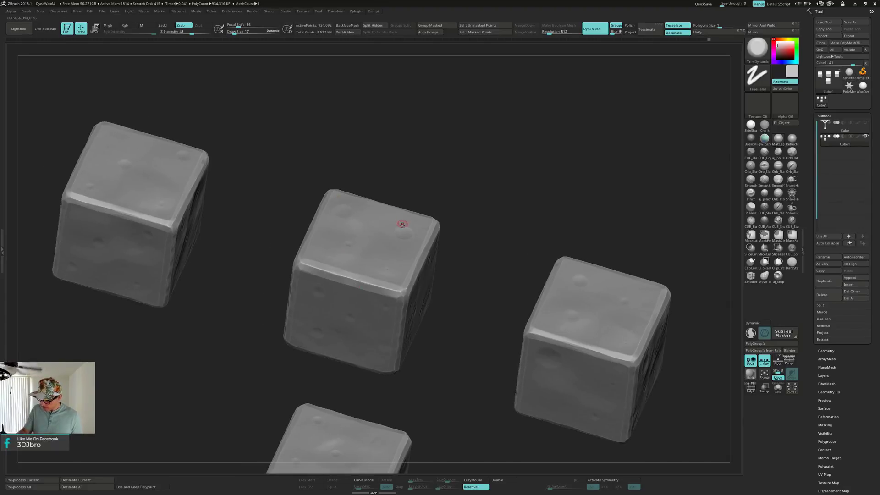
{"action": "right_click_drag", "start_coordinate": [406, 224], "coordinate": [418, 204]}
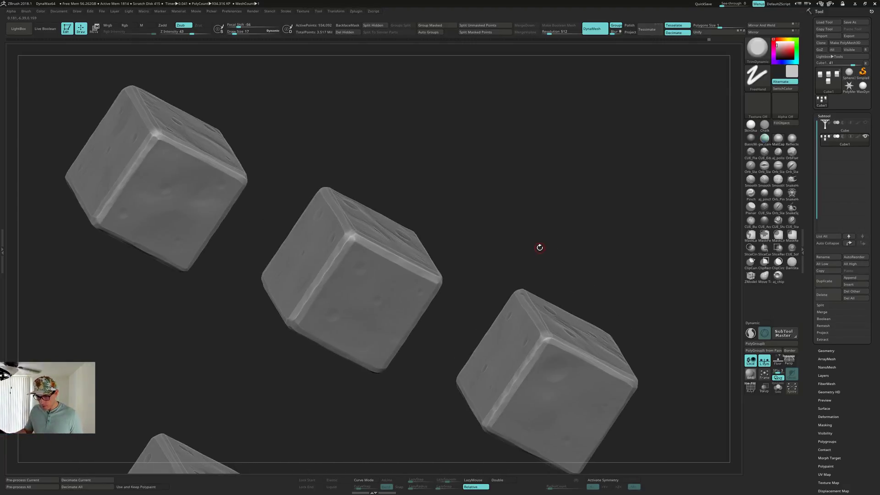
{"action": "right_click_drag", "start_coordinate": [539, 247], "coordinate": [503, 177]}
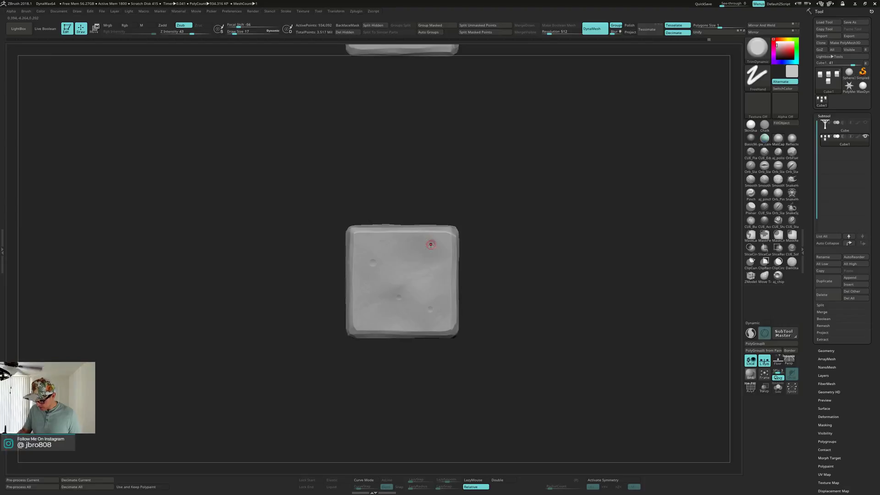
Soften the dents on each side face of the single lower cube with TrimDynamic.
{"action": "right_click_drag", "start_coordinate": [433, 248], "coordinate": [429, 235], "text": "ctrl"}
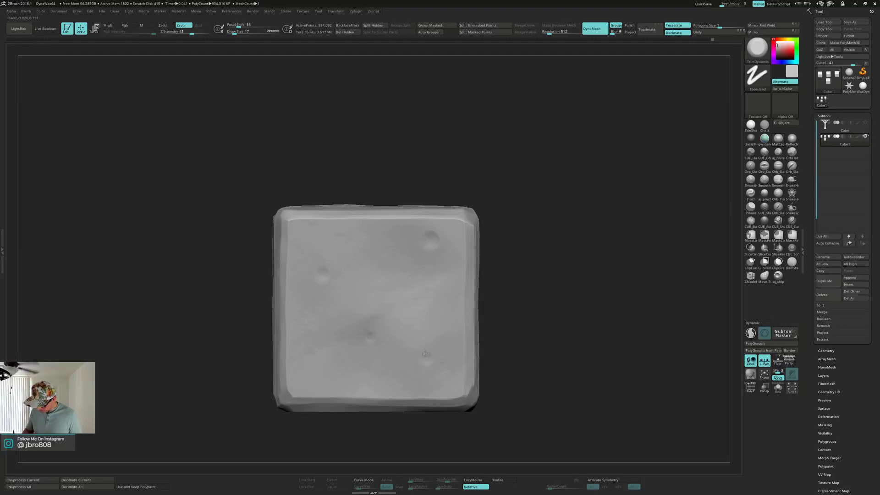
{"action": "right_click_drag", "start_coordinate": [425, 353], "coordinate": [528, 311]}
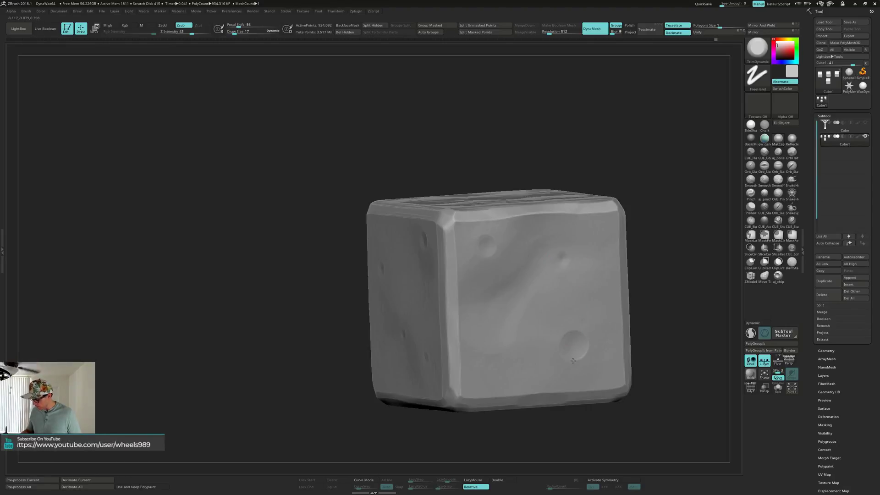
{"action": "right_click_drag", "start_coordinate": [565, 340], "coordinate": [467, 332]}
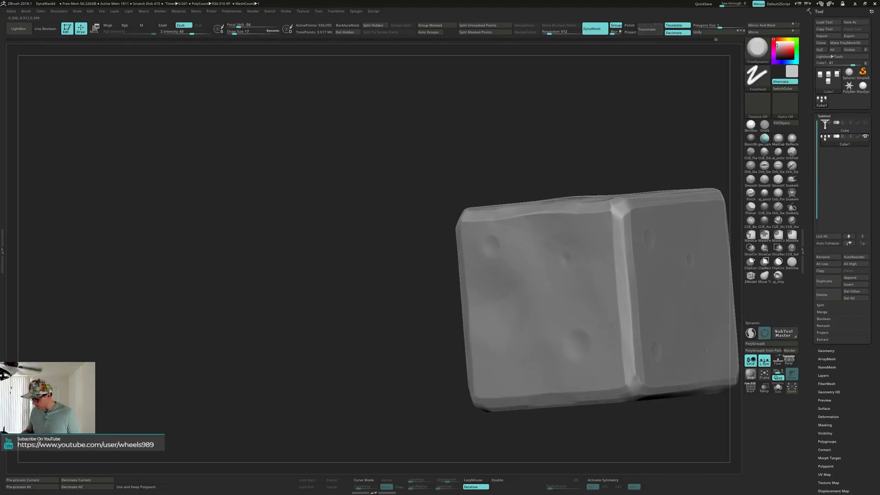
{"action": "right_click_drag", "start_coordinate": [617, 316], "coordinate": [525, 325], "text": "alt"}
{"action": "right_click_drag", "start_coordinate": [581, 264], "coordinate": [566, 249]}
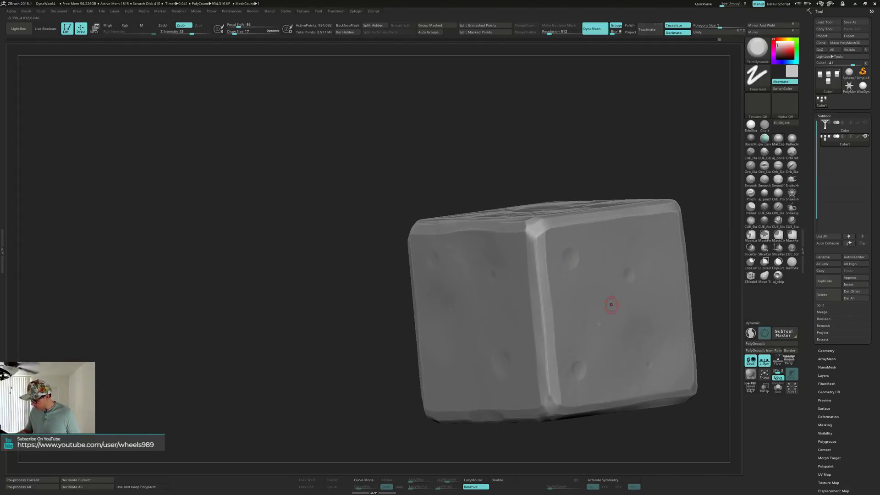
{"action": "right_click_drag", "start_coordinate": [578, 362], "coordinate": [526, 224]}
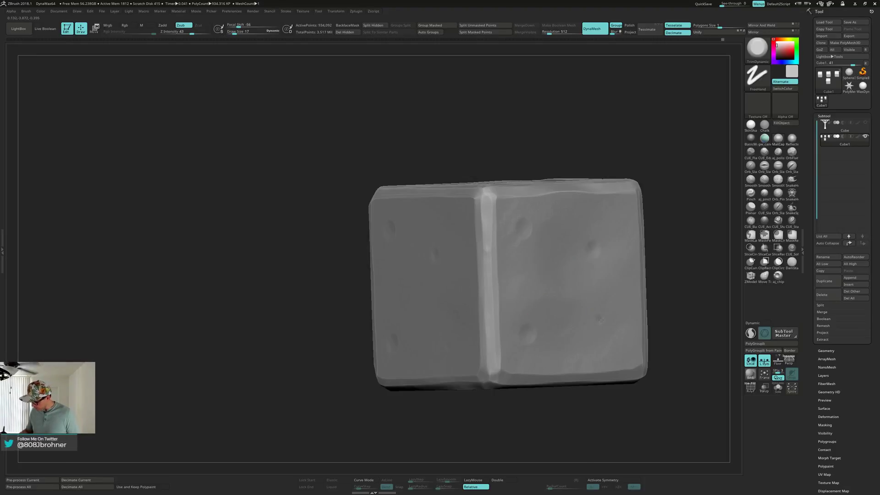
Trim the dent rims on the end faces of the lower cube and the neighbouring upper-row cubes.
{"action": "right_click_drag", "start_coordinate": [600, 319], "coordinate": [616, 246]}
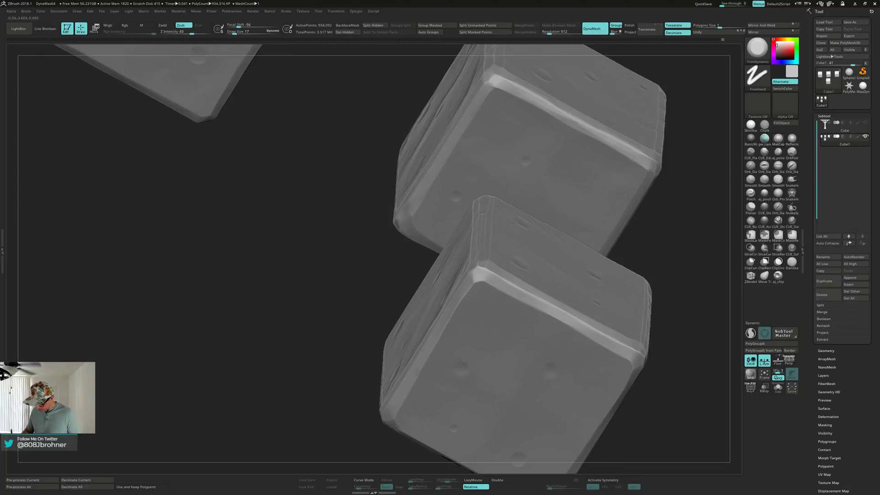
{"action": "right_click_drag", "start_coordinate": [464, 365], "coordinate": [466, 326]}
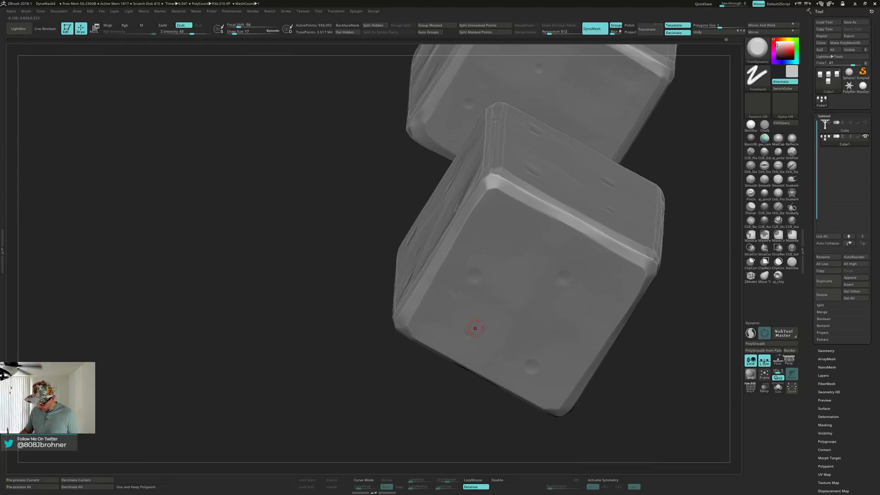
{"action": "right_click_drag", "start_coordinate": [536, 365], "coordinate": [547, 341]}
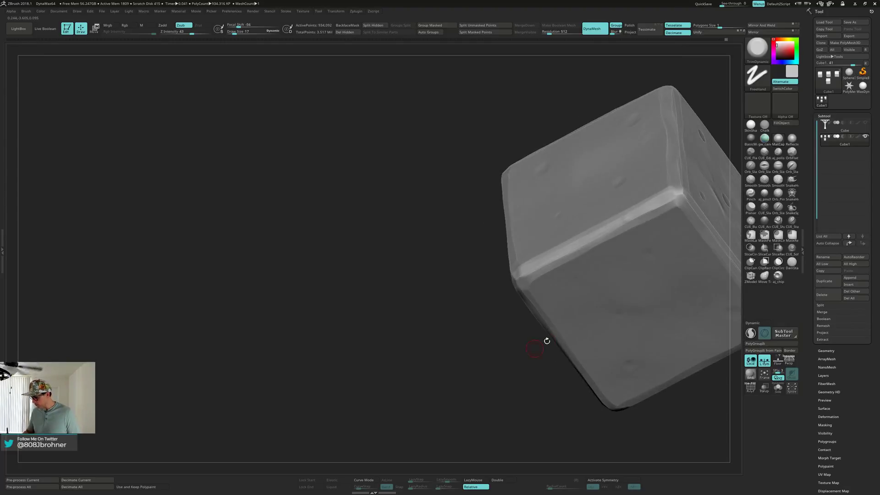
{"action": "right_click_drag", "start_coordinate": [626, 308], "coordinate": [549, 260], "text": "alt"}
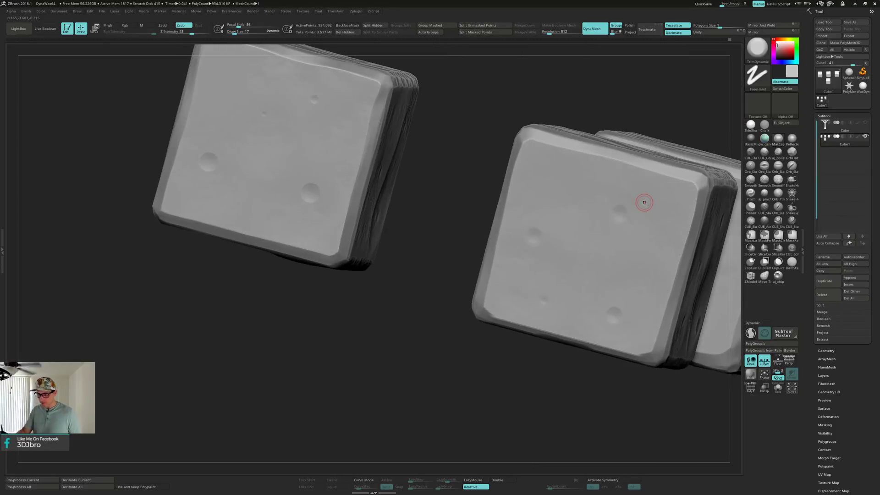
{"action": "right_click_drag", "start_coordinate": [296, 227], "coordinate": [371, 280], "text": "alt"}
{"action": "left_click_drag", "start_coordinate": [285, 211], "coordinate": [281, 205]}
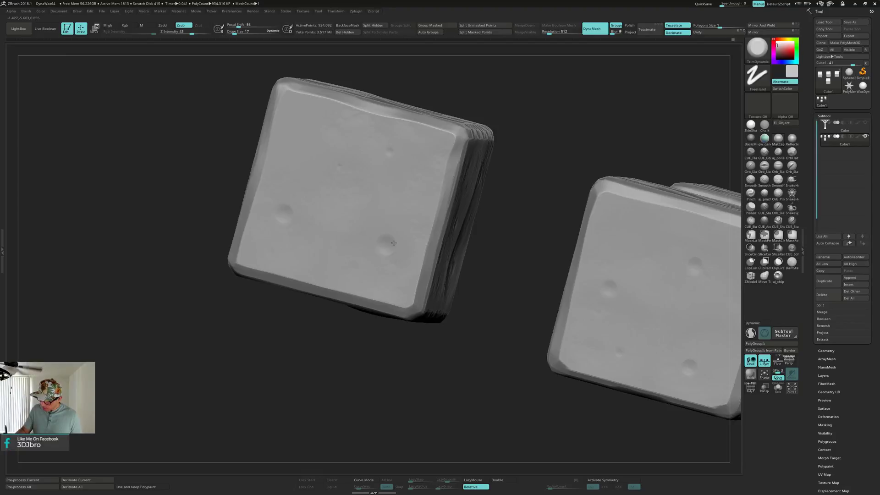
{"action": "left_click_drag", "start_coordinate": [482, 212], "coordinate": [567, 326]}
{"action": "left_click_drag", "start_coordinate": [621, 347], "coordinate": [521, 299], "text": "alt"}
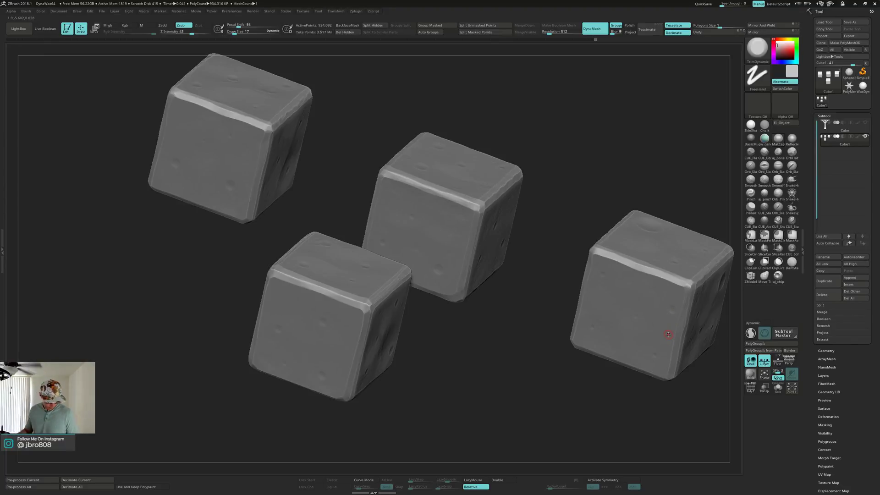
Switch to the hPolish brush with a draw size of 76 and lightly polish the upper-row cubes' faces.
{"action": "key", "text": "b"}
{"action": "key", "text": "h"}
{"action": "key", "text": "p"}
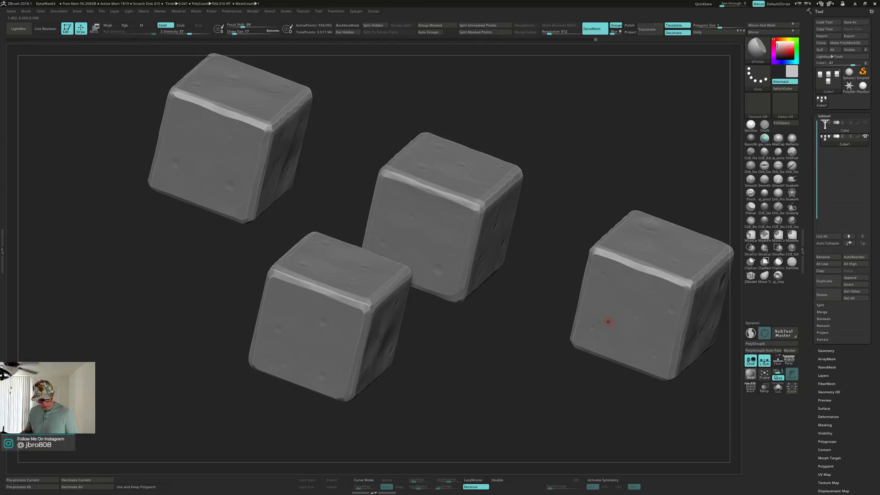
{"action": "key", "text": "s"}
{"action": "left_click_drag", "start_coordinate": [606, 323], "coordinate": [614, 323]}
{"action": "right_click_drag", "start_coordinate": [624, 307], "coordinate": [619, 356], "text": "shift"}
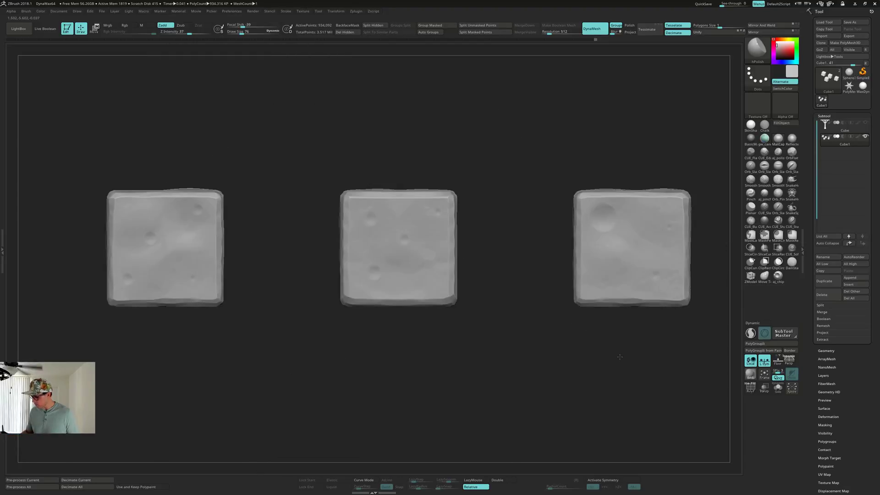
{"action": "right_click_drag", "start_coordinate": [614, 316], "coordinate": [548, 294], "text": "alt"}
{"action": "right_click_drag", "start_coordinate": [576, 239], "coordinate": [528, 211]}
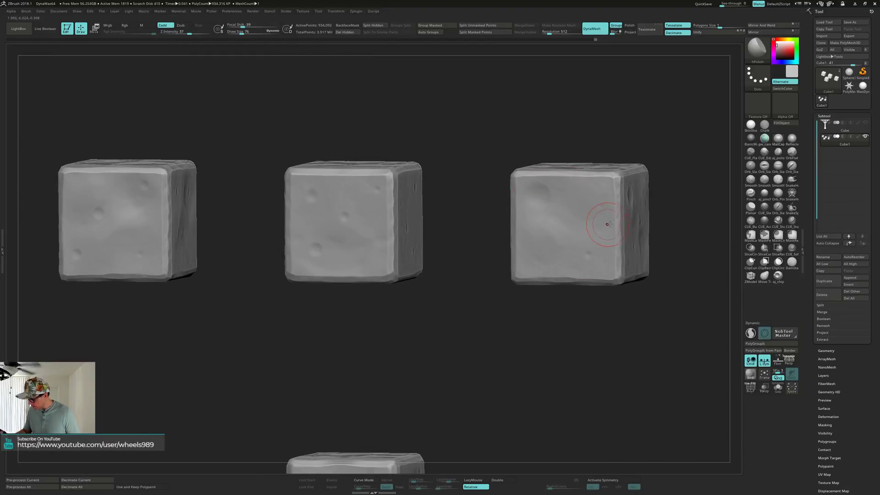
{"action": "right_click_drag", "start_coordinate": [610, 224], "coordinate": [601, 180]}
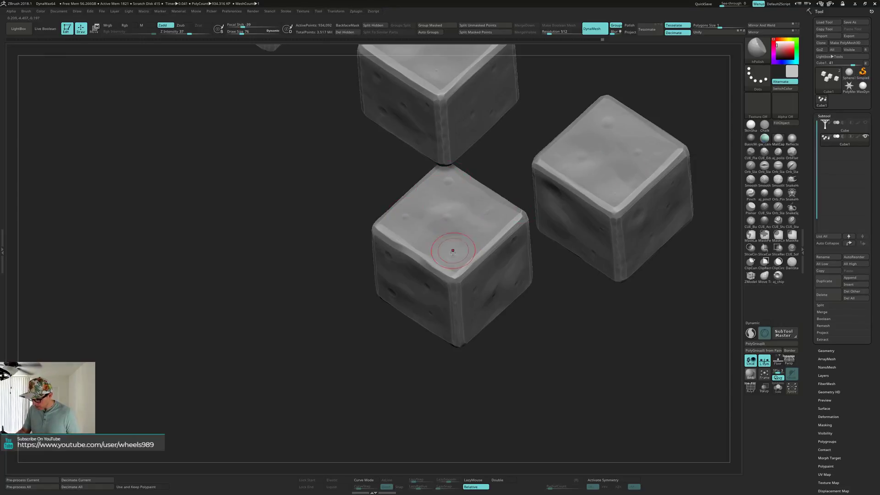
Polish the faces of the single lower cube with hPolish to flatten the uneven areas around its dents.
{"action": "right_click_drag", "start_coordinate": [472, 234], "coordinate": [499, 197]}
{"action": "mouse_move", "coordinate": [411, 255]}
{"action": "left_mouse_down"}
{"action": "mouse_move", "coordinate": [395, 269]}
{"action": "mouse_move", "coordinate": [395, 250]}
{"action": "mouse_move", "coordinate": [429, 296]}
{"action": "left_mouse_up"}
{"action": "right_click_drag", "start_coordinate": [429, 296], "coordinate": [491, 276]}
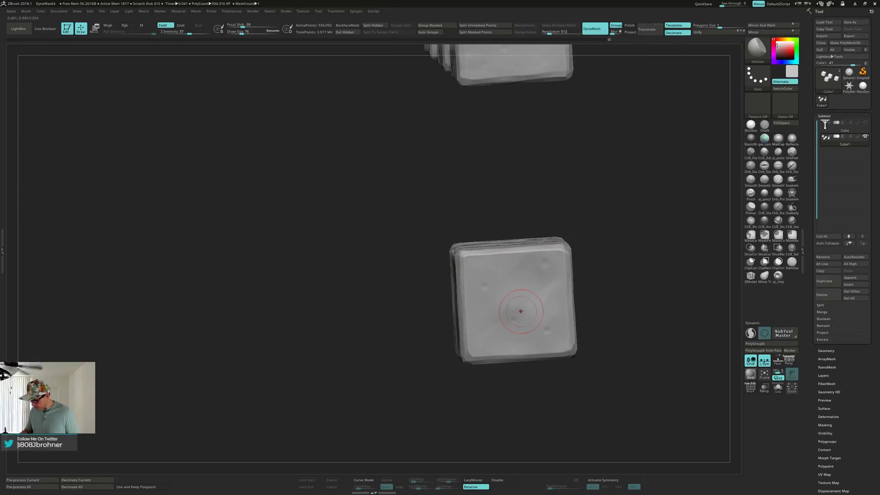
{"action": "right_click_drag", "start_coordinate": [554, 310], "coordinate": [550, 258]}
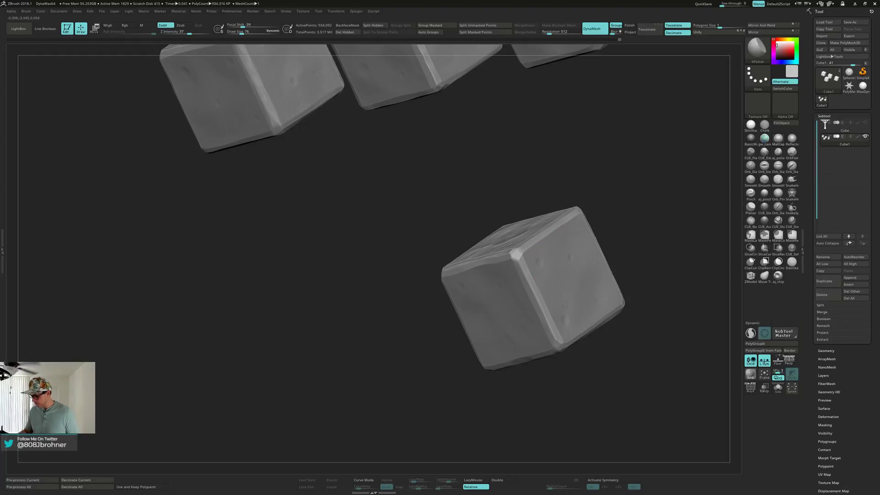
{"action": "right_click_drag", "start_coordinate": [593, 297], "coordinate": [567, 193]}
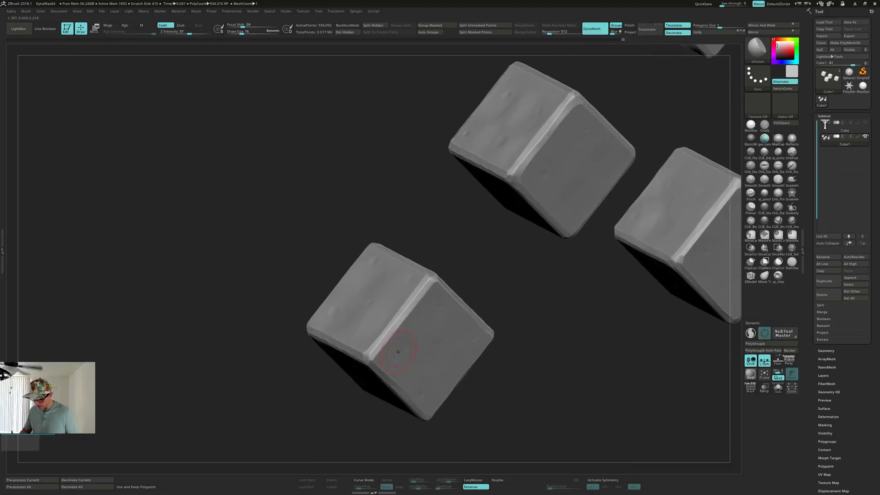
Polish the remaining faces of the upper-row cubes with broad hPolish strokes.
{"action": "right_click_drag", "start_coordinate": [442, 323], "coordinate": [409, 254]}
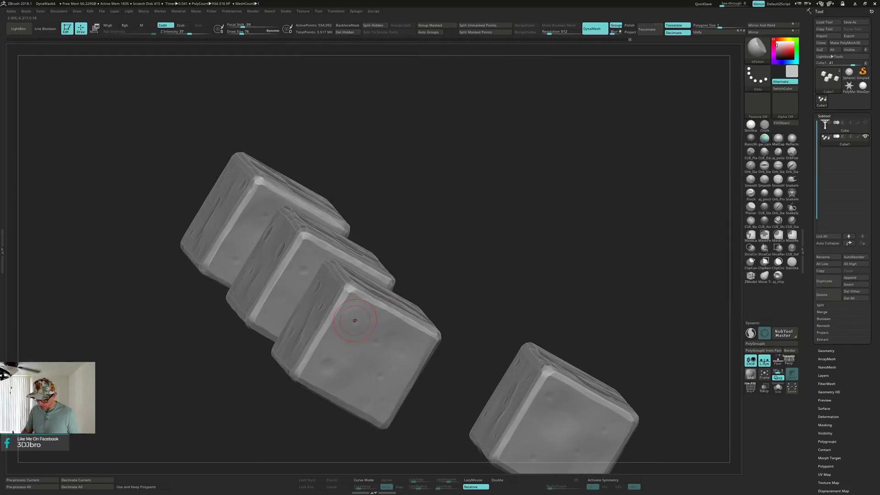
{"action": "right_click_drag", "start_coordinate": [359, 335], "coordinate": [583, 190]}
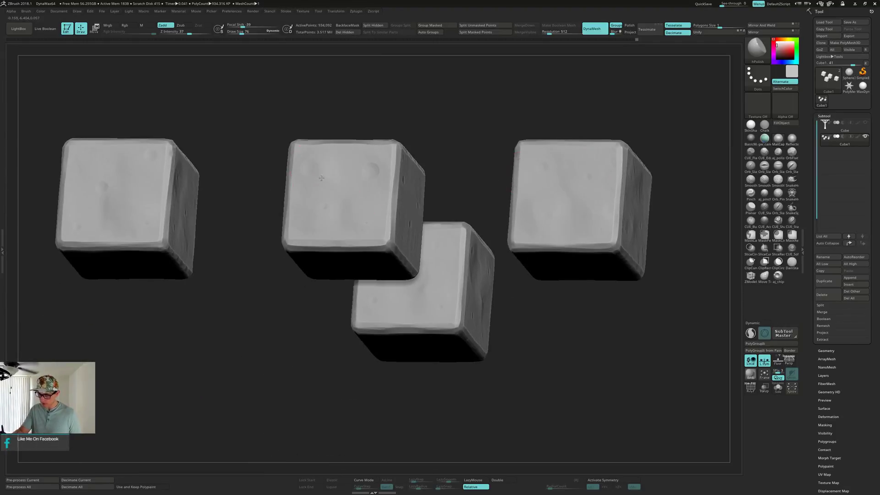
{"action": "right_click_drag", "start_coordinate": [371, 169], "coordinate": [411, 178]}
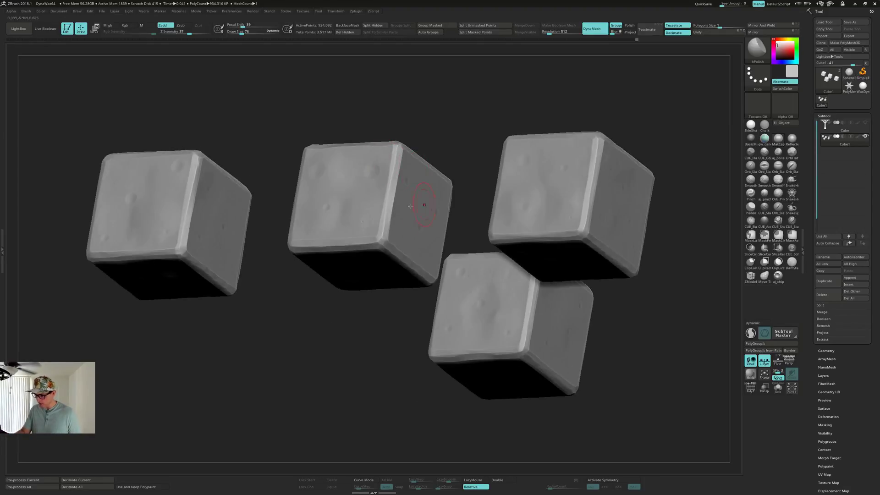
{"action": "right_click_drag", "start_coordinate": [320, 237], "coordinate": [493, 252], "text": "alt"}
{"action": "right_click_drag", "start_coordinate": [387, 239], "coordinate": [386, 209]}
Polish the last faces of the outer upper-row cube and return to a straight view of all four cubes.
{"action": "right_click_drag", "start_coordinate": [404, 251], "coordinate": [340, 229]}
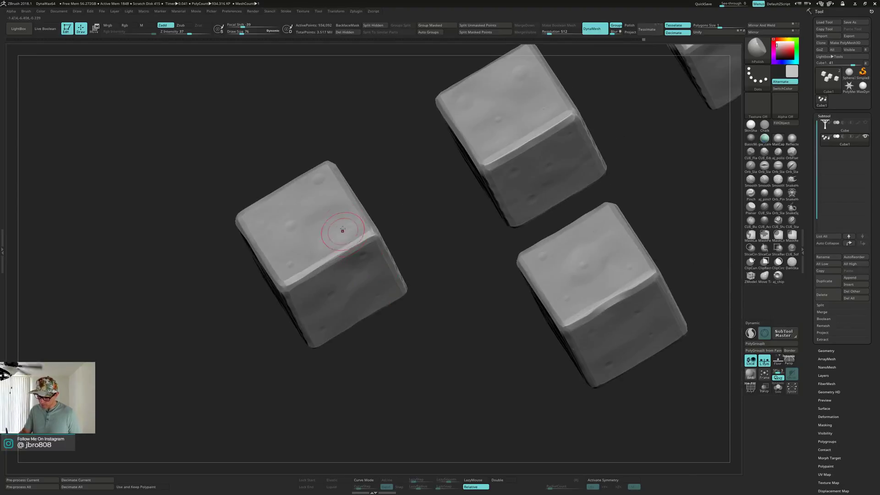
{"action": "right_click_drag", "start_coordinate": [298, 211], "coordinate": [244, 231]}
{"action": "right_click_drag", "start_coordinate": [259, 266], "coordinate": [280, 265]}
{"action": "right_click_drag", "start_coordinate": [279, 229], "coordinate": [479, 238], "text": "alt"}
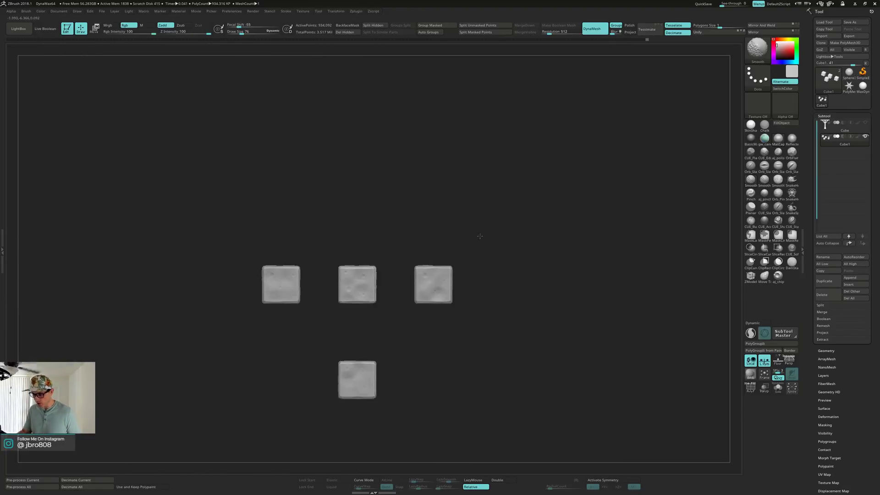
Unhide the whole post structure around the four polished cubes and frame its upper part from the front.
{"action": "right_click_drag", "start_coordinate": [505, 208], "coordinate": [550, 173], "text": "ctrl"}
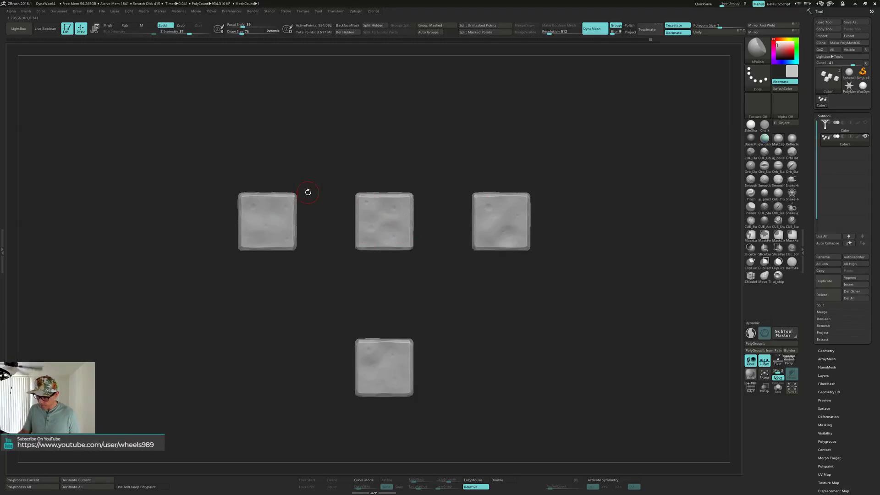
{"action": "right_click_drag", "start_coordinate": [627, 228], "coordinate": [601, 235]}
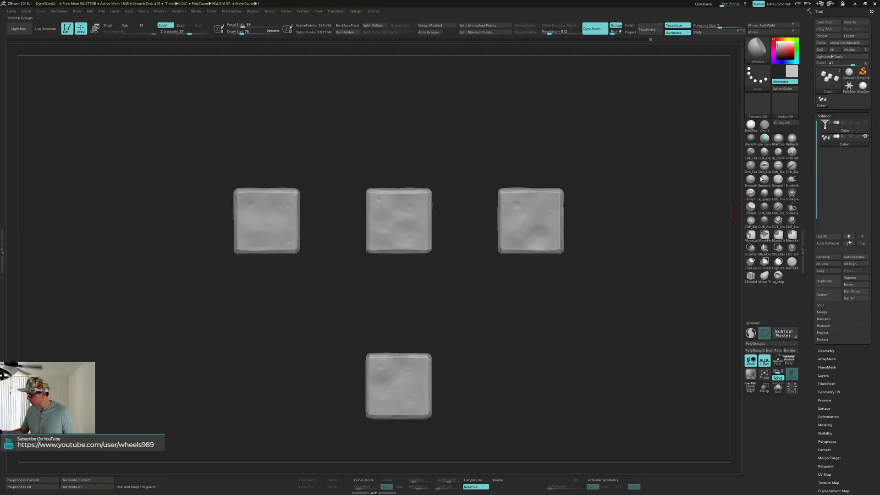
{"action": "left_click", "coordinate": [778, 165]}
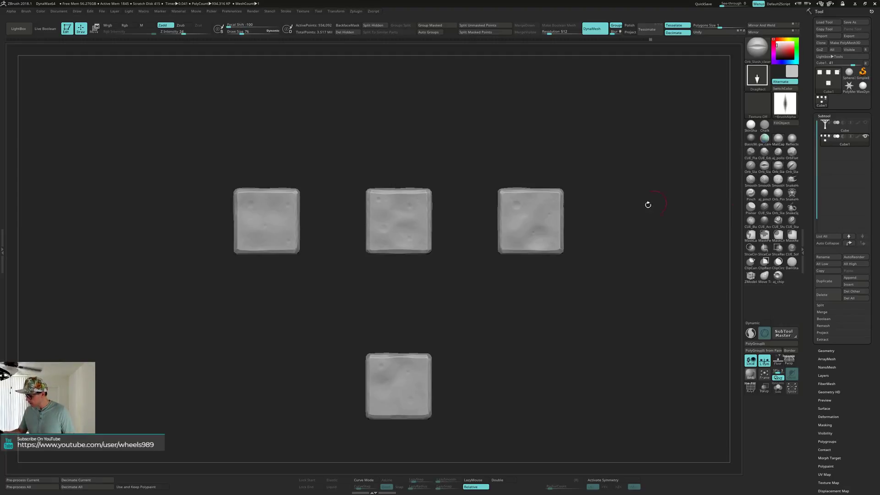
{"action": "left_click_drag", "start_coordinate": [648, 204], "coordinate": [582, 201], "text": "alt"}
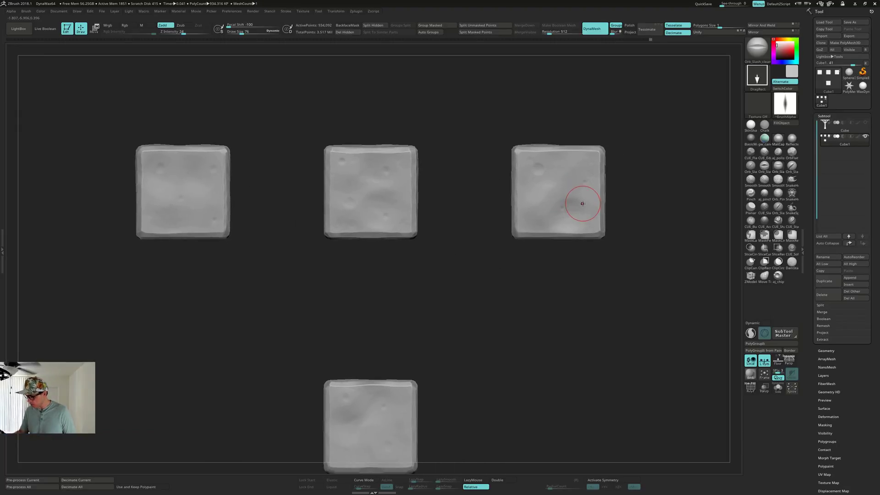
{"action": "right_click_drag", "start_coordinate": [589, 222], "coordinate": [658, 240]}
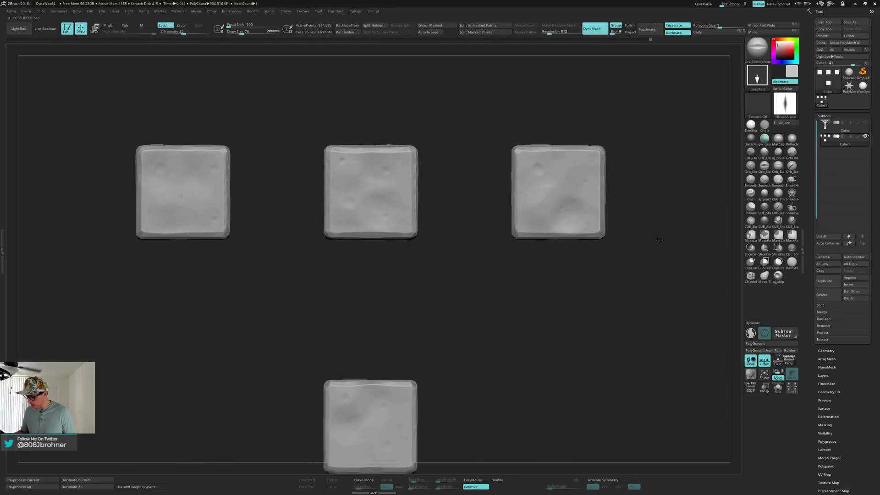
{"action": "left_click", "coordinate": [664, 247], "text": "ctrl+shift"}
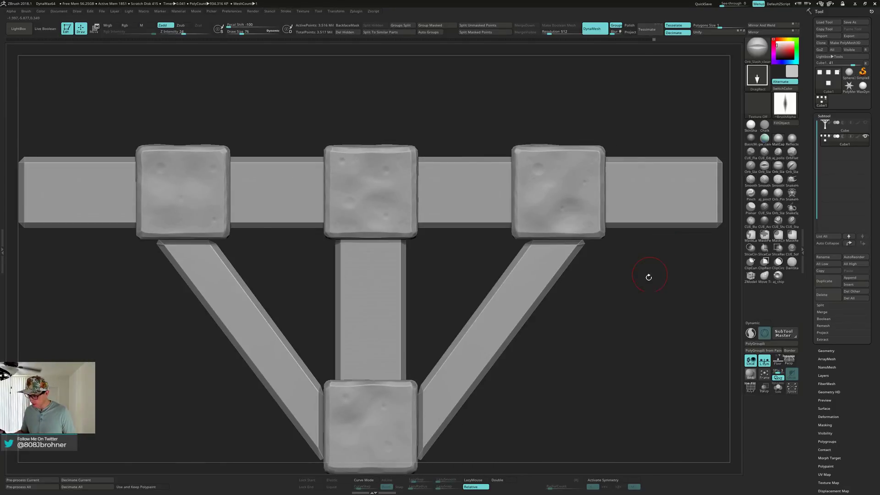
{"action": "right_click_drag", "start_coordinate": [649, 277], "coordinate": [632, 188], "text": "ctrl"}
{"action": "right_click_drag", "start_coordinate": [639, 259], "coordinate": [577, 225], "text": "alt"}
{"action": "right_click_drag", "start_coordinate": [577, 226], "coordinate": [566, 242]}
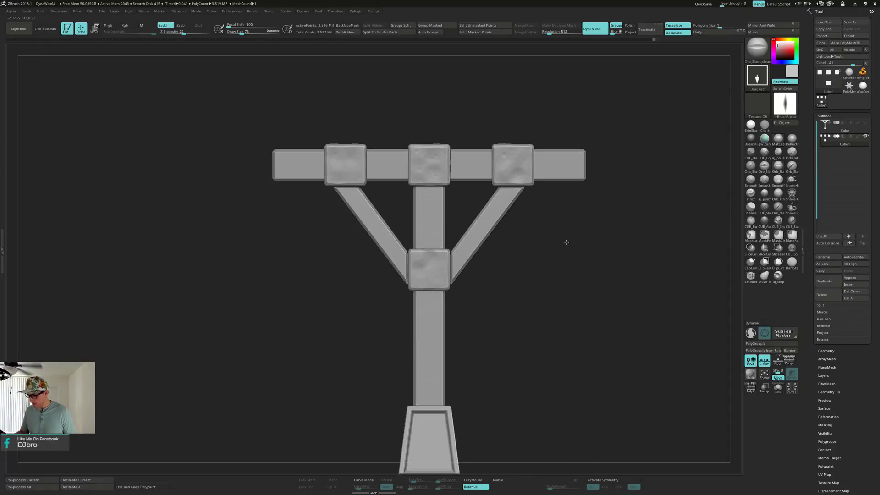
{"action": "left_click", "coordinate": [496, 220], "text": "ctrl+shift"}
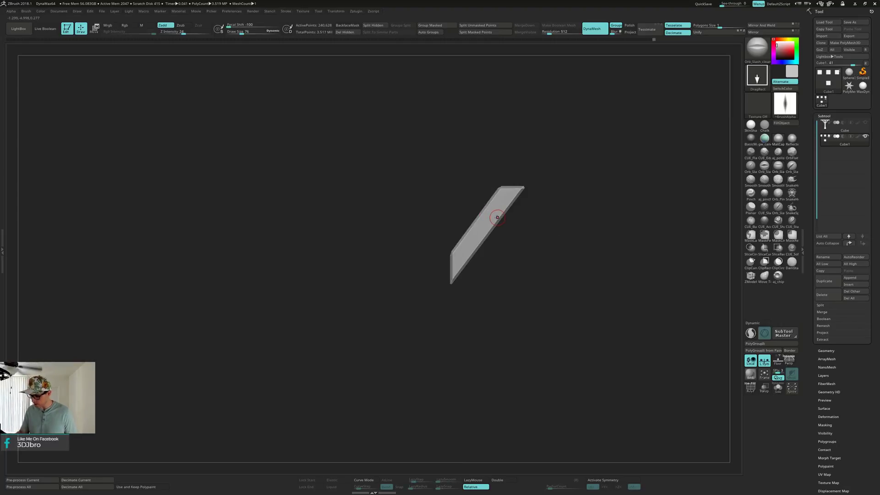
{"action": "left_click", "coordinate": [512, 239], "text": "ctrl+shift"}
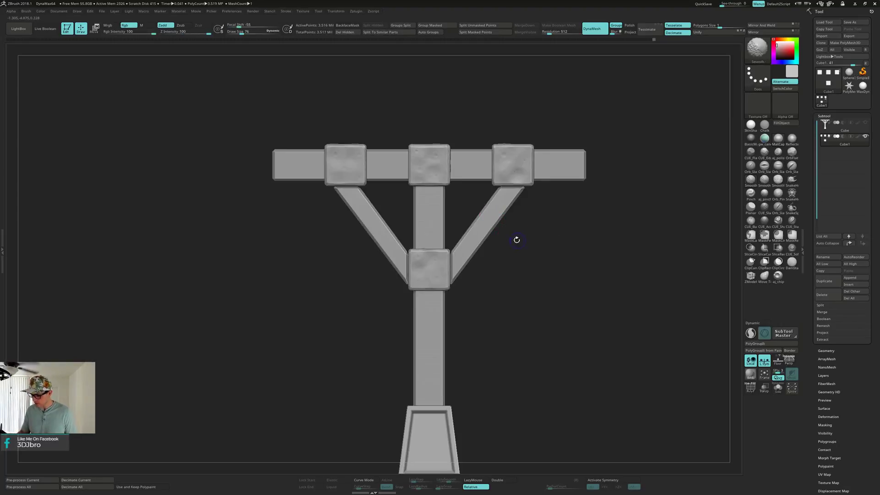
{"action": "left_click", "coordinate": [477, 227], "text": "ctrl+shift"}
{"action": "left_click", "coordinate": [480, 229], "text": "ctrl+shift"}
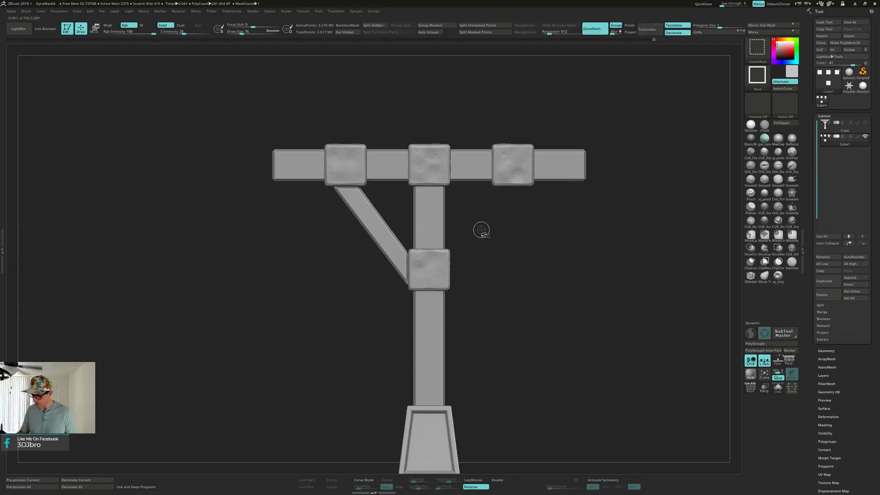
{"action": "left_click", "coordinate": [387, 238], "text": "ctrl+shift"}
{"action": "left_click", "coordinate": [630, 253], "text": "ctrl+shift"}
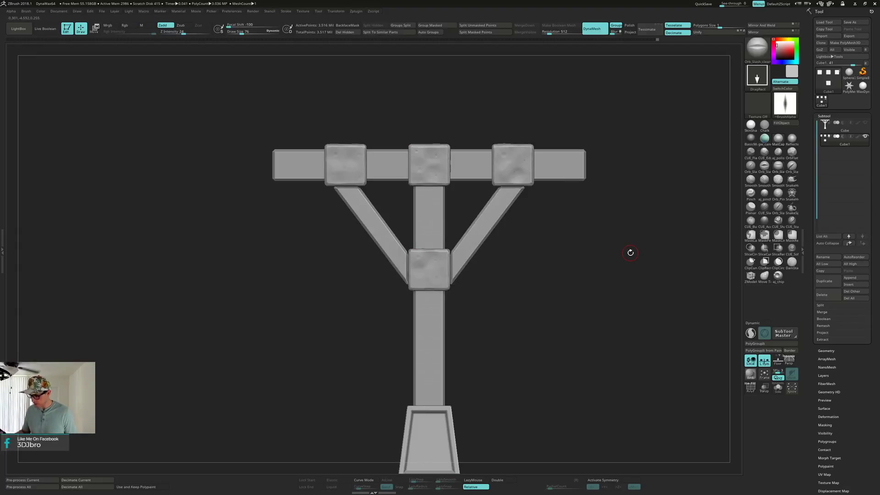
Hide the crossbeam, cubes, vertical post and base so that only the two diagonal braces stay visible.
{"action": "left_click", "coordinate": [568, 167], "text": "ctrl+shift"}
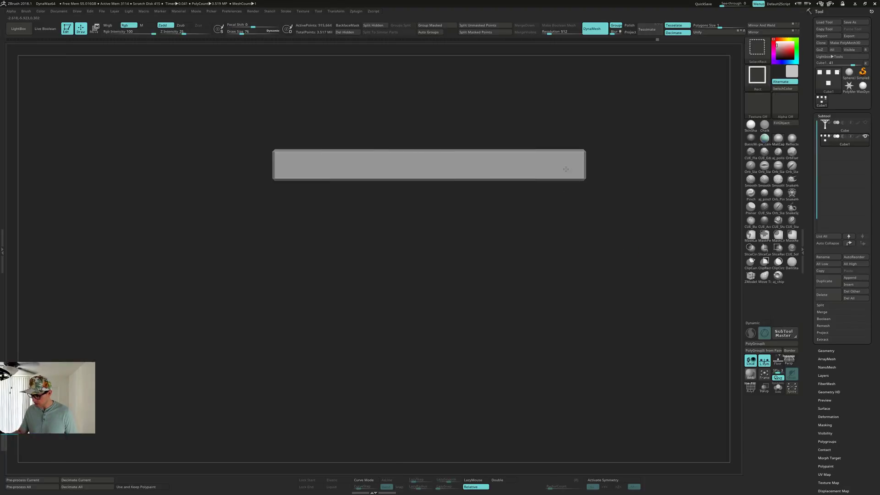
{"action": "left_click", "coordinate": [567, 171], "text": "ctrl+shift"}
{"action": "left_click", "coordinate": [511, 160], "text": "ctrl+shift"}
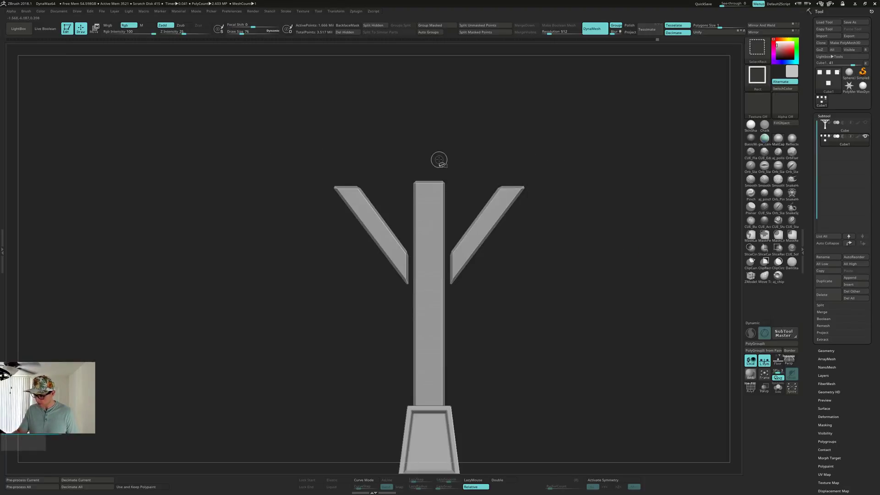
{"action": "left_click", "coordinate": [434, 286], "text": "ctrl+shift"}
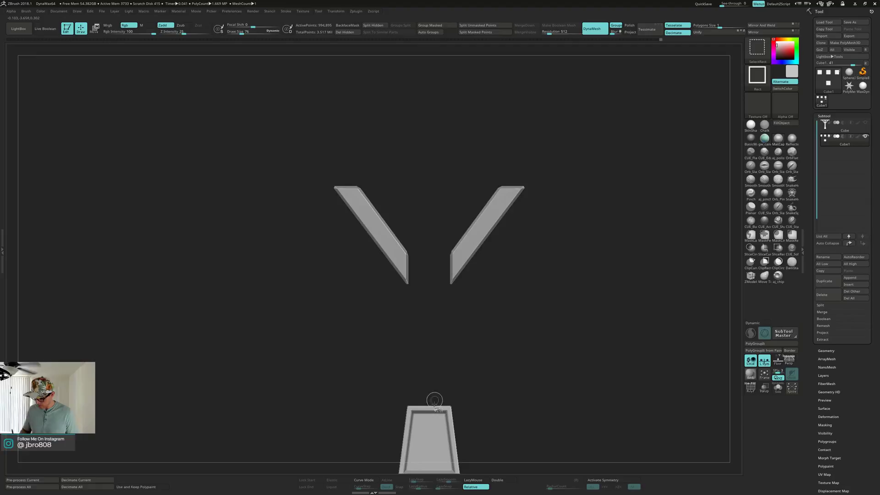
{"action": "left_click", "coordinate": [434, 422], "text": "ctrl+shift"}
{"action": "mouse_move", "coordinate": [521, 282]}
{"action": "left_mouse_down"}
{"action": "mouse_move", "coordinate": [493, 291]}
{"action": "mouse_move", "coordinate": [520, 286]}
{"action": "left_mouse_up"}
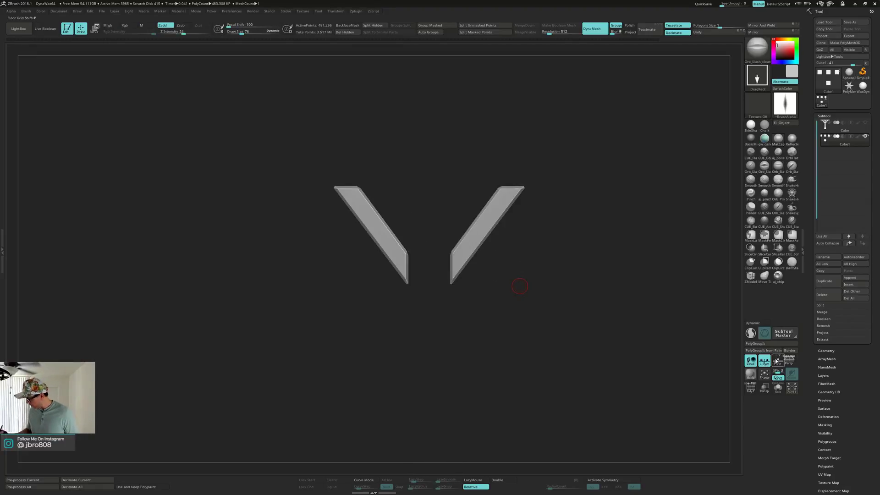
{"action": "left_click_drag", "start_coordinate": [535, 234], "coordinate": [526, 346], "text": "alt"}
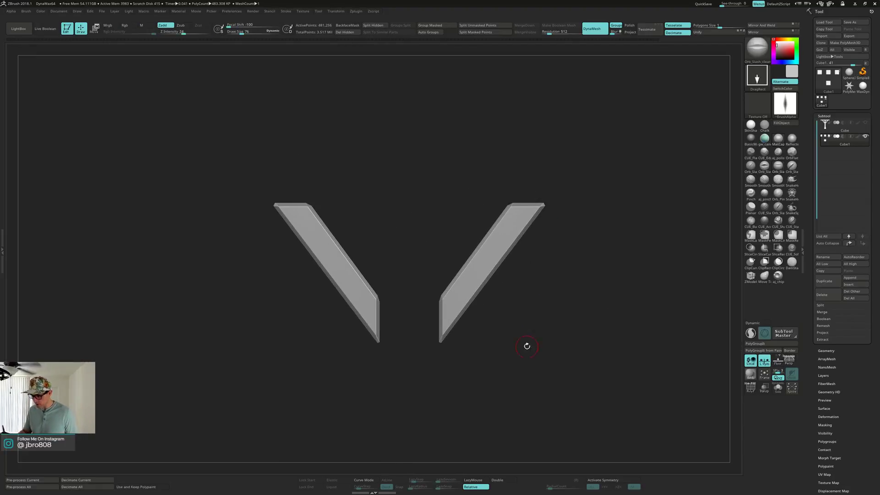
Wear down the right-hand brace's inner long edge and upper-end edges with the TrimDynamic brush at draw size 62.
{"action": "mouse_move", "coordinate": [549, 278]}
{"action": "left_mouse_down"}
{"action": "mouse_move", "coordinate": [540, 292]}
{"action": "mouse_move", "coordinate": [563, 292]}
{"action": "mouse_move", "coordinate": [548, 292]}
{"action": "mouse_move", "coordinate": [542, 306]}
{"action": "mouse_move", "coordinate": [546, 291]}
{"action": "left_mouse_up"}
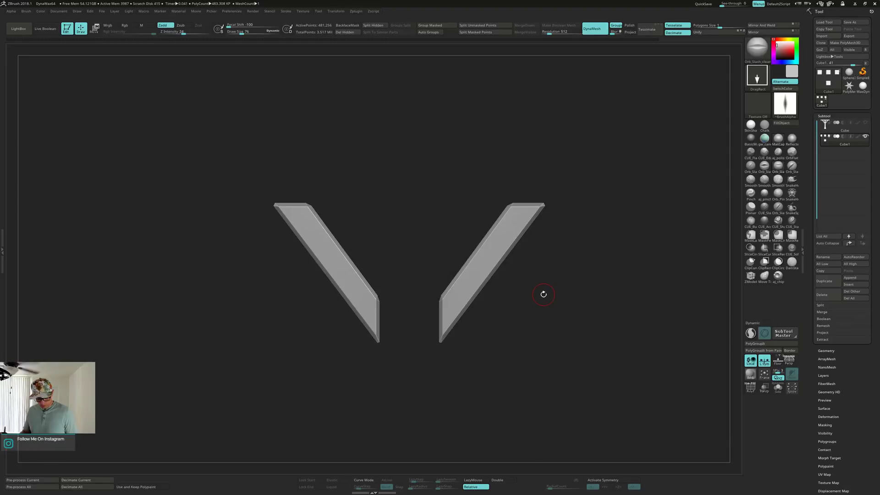
{"action": "key", "text": "b"}
{"action": "key", "text": "t"}
{"action": "key", "text": "d"}
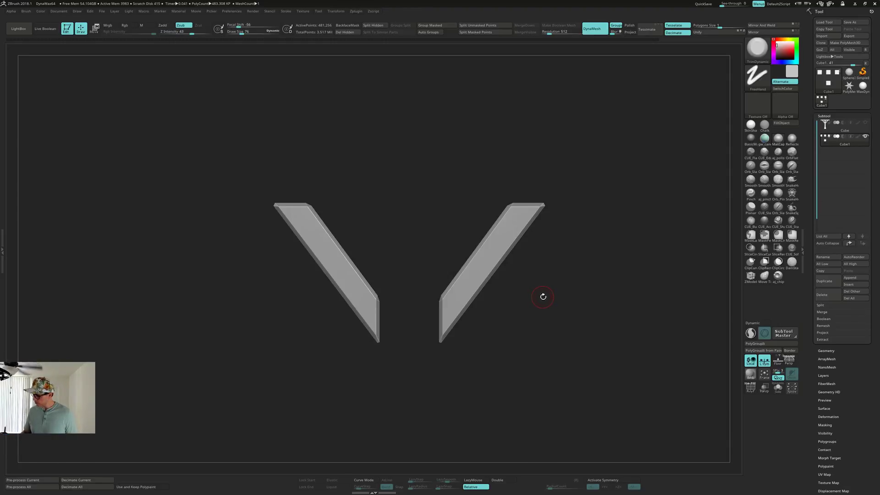
{"action": "mouse_move", "coordinate": [546, 285]}
{"action": "left_mouse_down", "text": "alt"}
{"action": "mouse_move", "coordinate": [532, 297]}
{"action": "mouse_move", "coordinate": [546, 295]}
{"action": "left_mouse_up", "text": "alt"}
{"action": "key", "text": "s"}
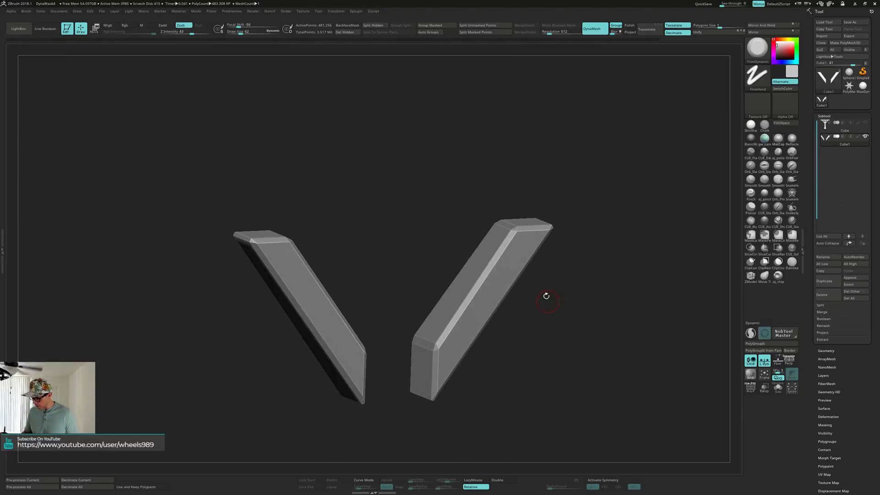
{"action": "left_click_drag", "start_coordinate": [505, 246], "coordinate": [513, 234]}
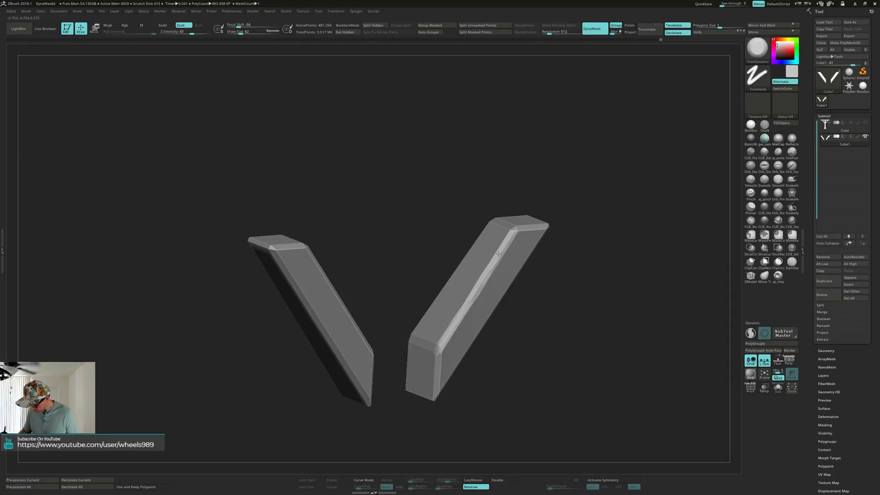
{"action": "left_click_drag", "start_coordinate": [516, 227], "coordinate": [508, 230]}
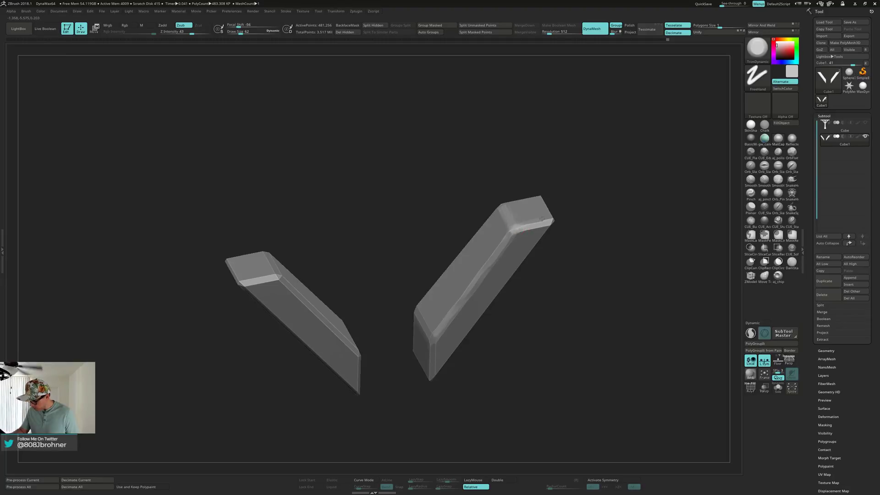
{"action": "mouse_move", "coordinate": [542, 219]}
{"action": "right_mouse_down"}
{"action": "mouse_move", "coordinate": [517, 225]}
{"action": "mouse_move", "coordinate": [556, 206]}
{"action": "mouse_move", "coordinate": [550, 250]}
{"action": "mouse_move", "coordinate": [530, 224]}
{"action": "mouse_move", "coordinate": [526, 243]}
{"action": "mouse_move", "coordinate": [534, 232]}
{"action": "right_mouse_up"}
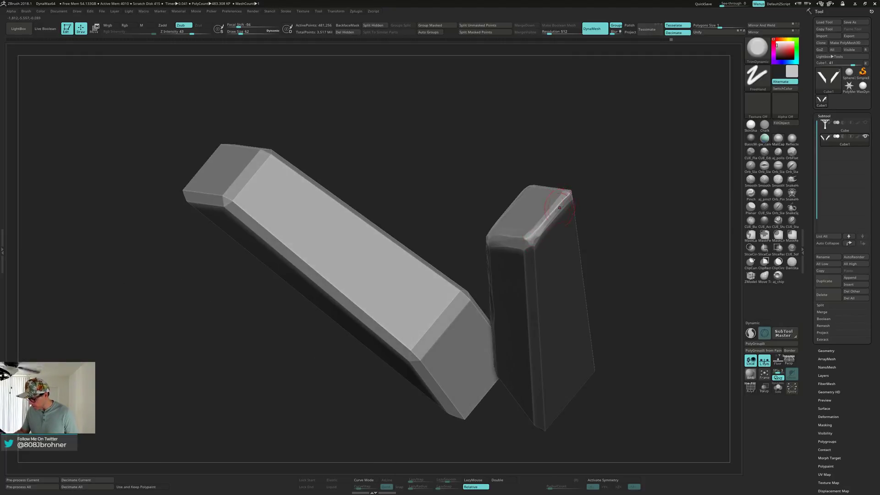
Trim the right-hand brace's remaining front long edges down to its lower tip and round its upper corners with TrimDynamic.
{"action": "right_click_drag", "start_coordinate": [563, 201], "coordinate": [543, 141]}
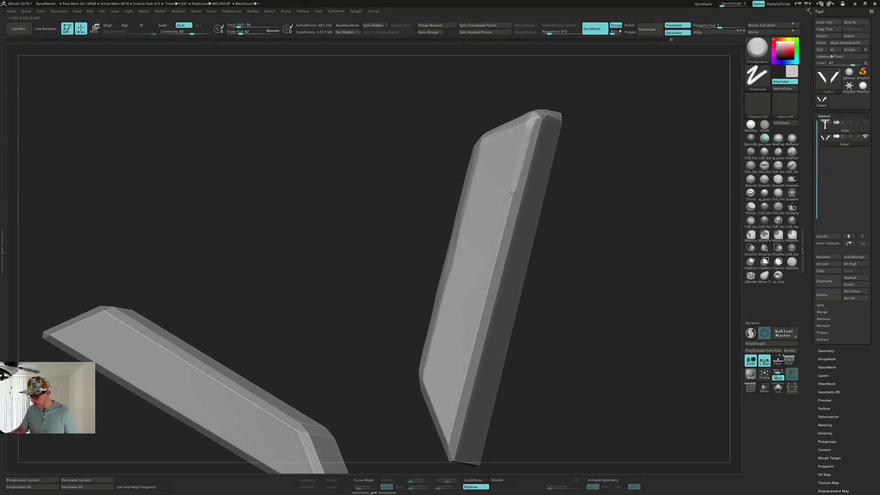
{"action": "right_click_drag", "start_coordinate": [463, 371], "coordinate": [484, 232], "text": "alt"}
{"action": "left_click_drag", "start_coordinate": [484, 232], "coordinate": [472, 300]}
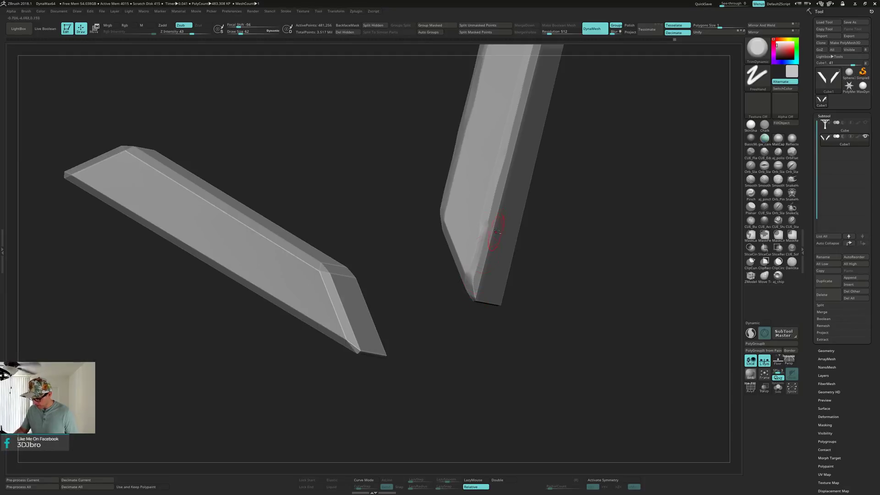
{"action": "right_click_drag", "start_coordinate": [497, 231], "coordinate": [390, 374], "text": "alt"}
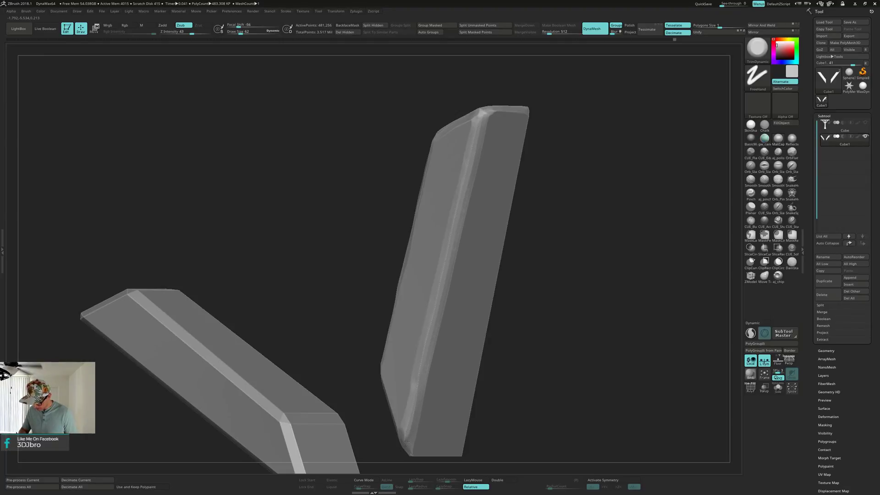
{"action": "right_click_drag", "start_coordinate": [429, 343], "coordinate": [470, 191]}
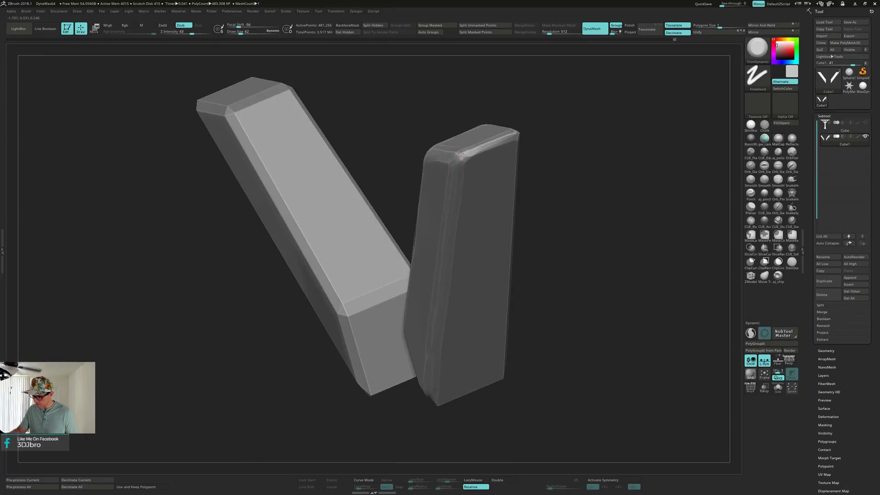
{"action": "mouse_move", "coordinate": [463, 160]}
{"action": "right_mouse_down"}
{"action": "mouse_move", "coordinate": [458, 155]}
{"action": "mouse_move", "coordinate": [471, 156]}
{"action": "mouse_move", "coordinate": [517, 123]}
{"action": "mouse_move", "coordinate": [521, 146]}
{"action": "mouse_move", "coordinate": [483, 161]}
{"action": "mouse_move", "coordinate": [491, 161]}
{"action": "right_mouse_up"}
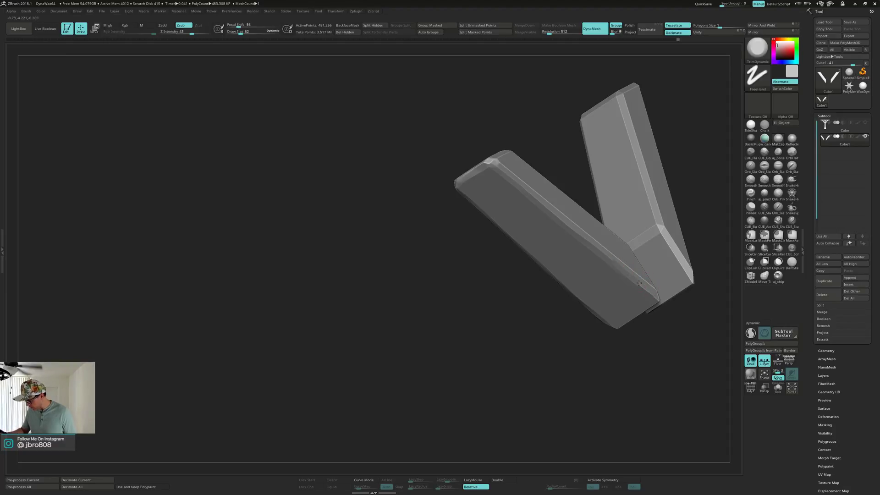
Soften the long edges and end bevels on the opposite side of the same brace with TrimDynamic strokes.
{"action": "right_click_drag", "start_coordinate": [655, 303], "coordinate": [598, 282]}
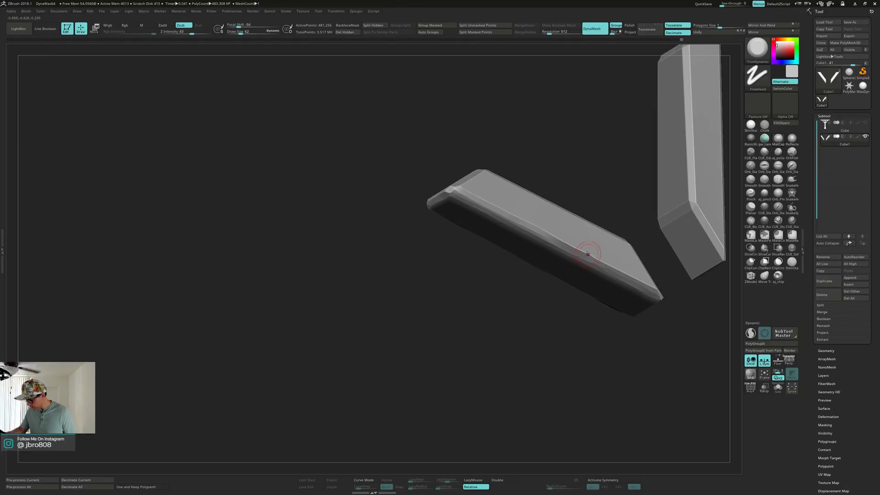
{"action": "left_click_drag", "start_coordinate": [610, 266], "coordinate": [657, 292]}
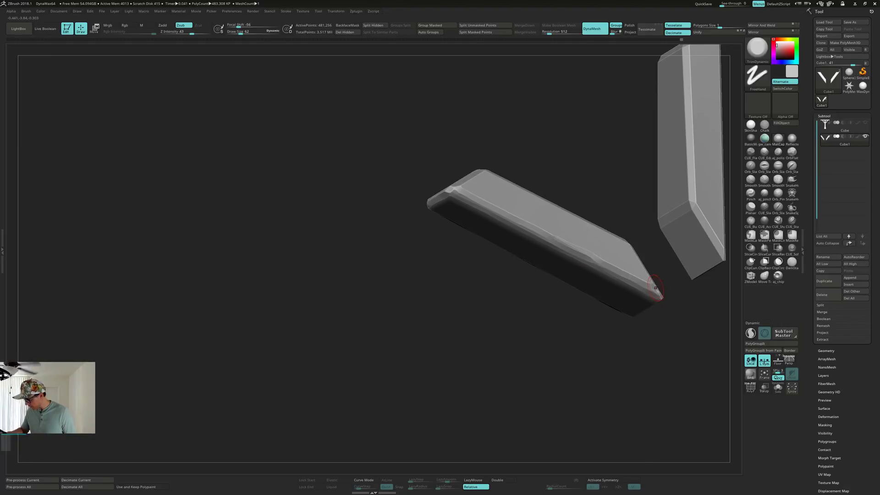
{"action": "mouse_move", "coordinate": [657, 293]}
{"action": "right_mouse_down"}
{"action": "mouse_move", "coordinate": [647, 284]}
{"action": "mouse_move", "coordinate": [584, 283]}
{"action": "right_mouse_up"}
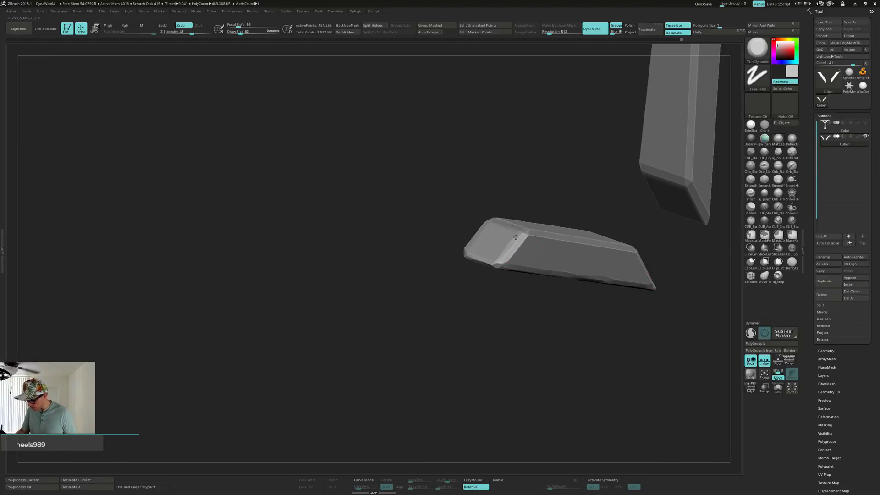
{"action": "mouse_move", "coordinate": [521, 237]}
{"action": "right_mouse_down"}
{"action": "mouse_move", "coordinate": [568, 226]}
{"action": "mouse_move", "coordinate": [542, 275]}
{"action": "mouse_move", "coordinate": [530, 241]}
{"action": "mouse_move", "coordinate": [524, 247]}
{"action": "right_mouse_up"}
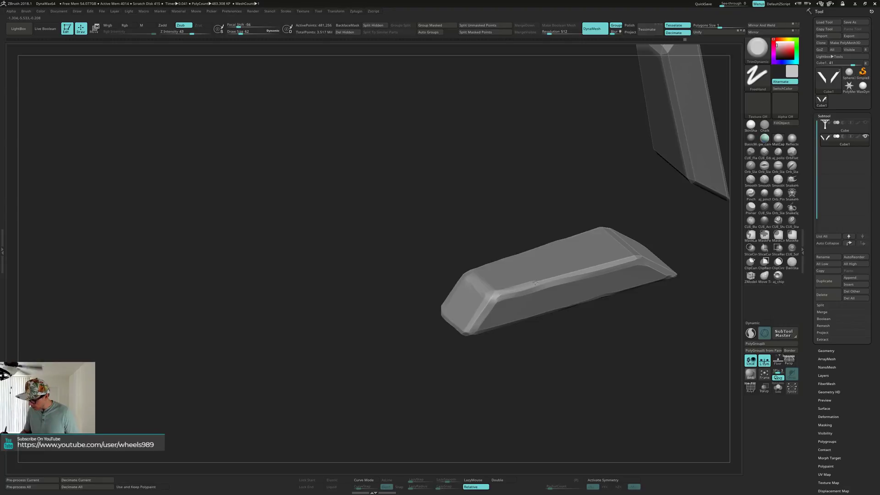
{"action": "mouse_move", "coordinate": [645, 251]}
{"action": "right_mouse_down"}
{"action": "mouse_move", "coordinate": [641, 242]}
{"action": "mouse_move", "coordinate": [670, 242]}
{"action": "mouse_move", "coordinate": [530, 264]}
{"action": "mouse_move", "coordinate": [540, 246]}
{"action": "mouse_move", "coordinate": [556, 271]}
{"action": "mouse_move", "coordinate": [556, 257]}
{"action": "mouse_move", "coordinate": [570, 268]}
{"action": "mouse_move", "coordinate": [587, 300]}
{"action": "mouse_move", "coordinate": [578, 284]}
{"action": "right_mouse_up"}
Set the draw size to 46 and wear down the right-hand brace's remaining end edges and corners with TrimDynamic.
{"action": "key", "text": "s"}
{"action": "left_click_drag", "start_coordinate": [573, 250], "coordinate": [570, 250]}
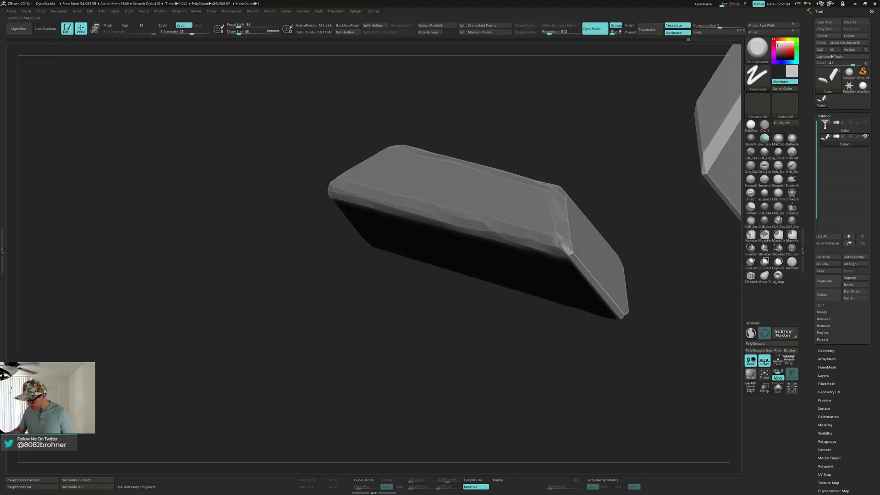
{"action": "right_click_drag", "start_coordinate": [573, 236], "coordinate": [555, 245]}
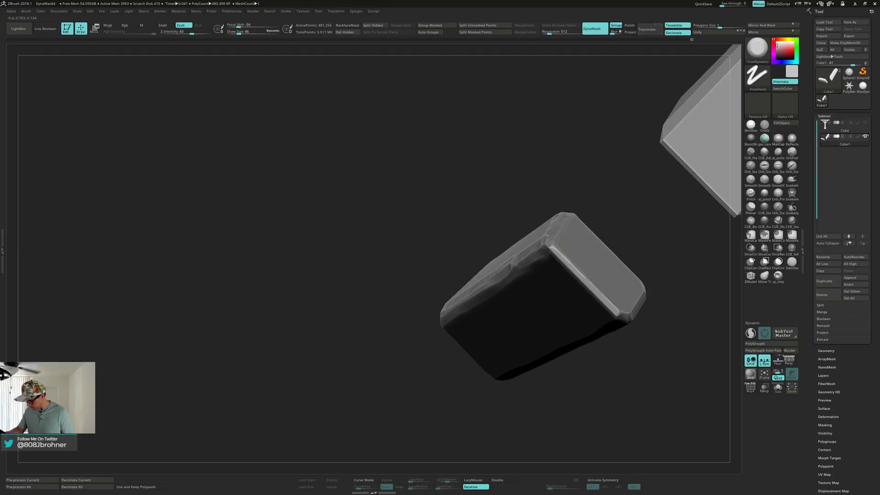
{"action": "right_click_drag", "start_coordinate": [611, 298], "coordinate": [578, 213]}
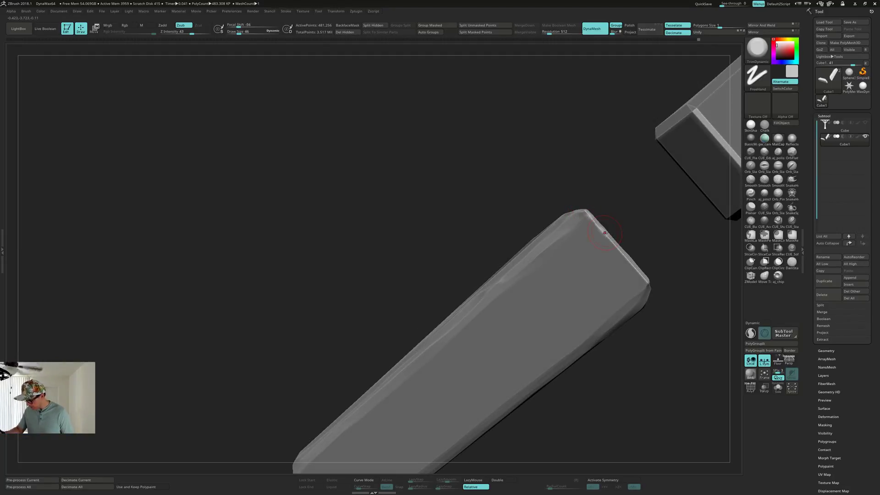
{"action": "right_click_drag", "start_coordinate": [649, 278], "coordinate": [651, 276]}
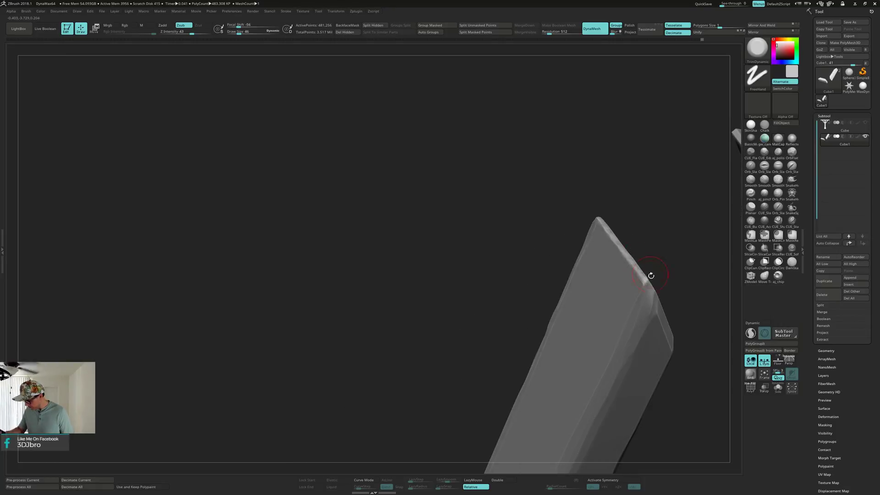
{"action": "right_click_drag", "start_coordinate": [660, 324], "coordinate": [571, 300]}
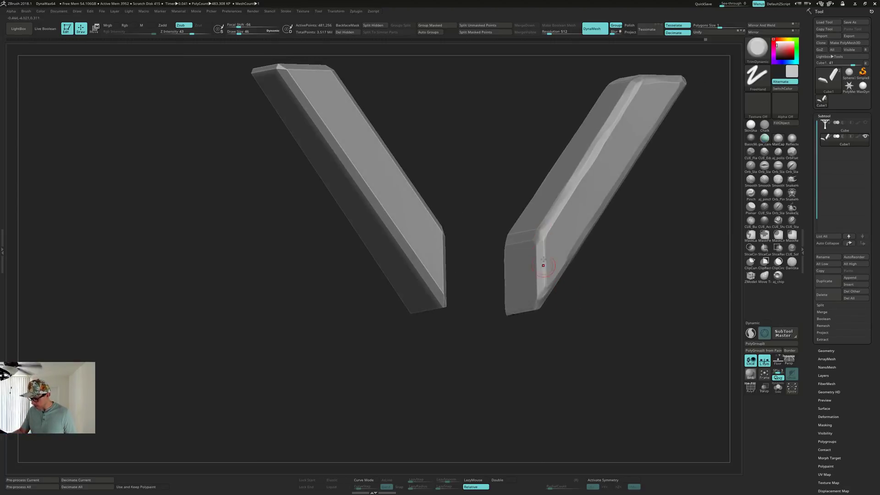
{"action": "mouse_move", "coordinate": [579, 177]}
{"action": "right_mouse_down"}
{"action": "mouse_move", "coordinate": [614, 220]}
{"action": "mouse_move", "coordinate": [553, 216]}
{"action": "right_mouse_up"}
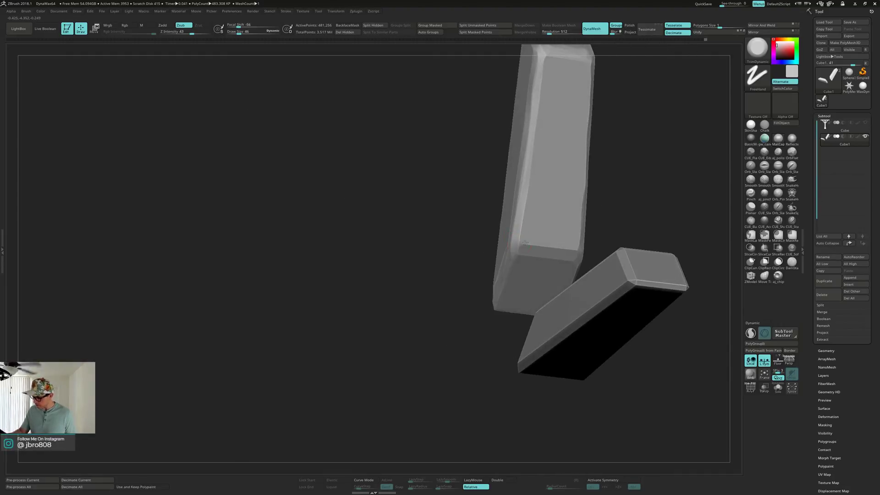
{"action": "mouse_move", "coordinate": [567, 246]}
{"action": "right_mouse_down"}
{"action": "mouse_move", "coordinate": [546, 254]}
{"action": "mouse_move", "coordinate": [552, 202]}
{"action": "mouse_move", "coordinate": [569, 242]}
{"action": "mouse_move", "coordinate": [592, 233]}
{"action": "right_mouse_up"}
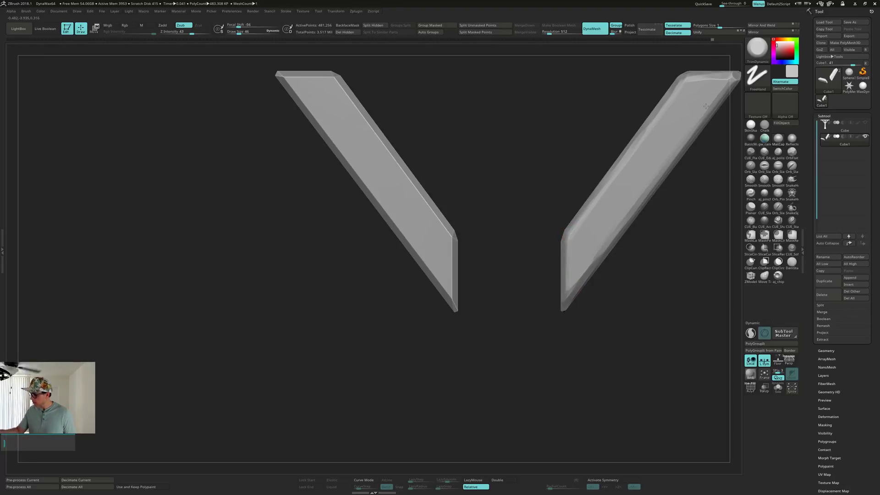
Trim the left-hand brace's outer upper-end edge and round its front corner with TrimDynamic.
{"action": "right_click_drag", "start_coordinate": [713, 79], "coordinate": [624, 153], "text": "alt"}
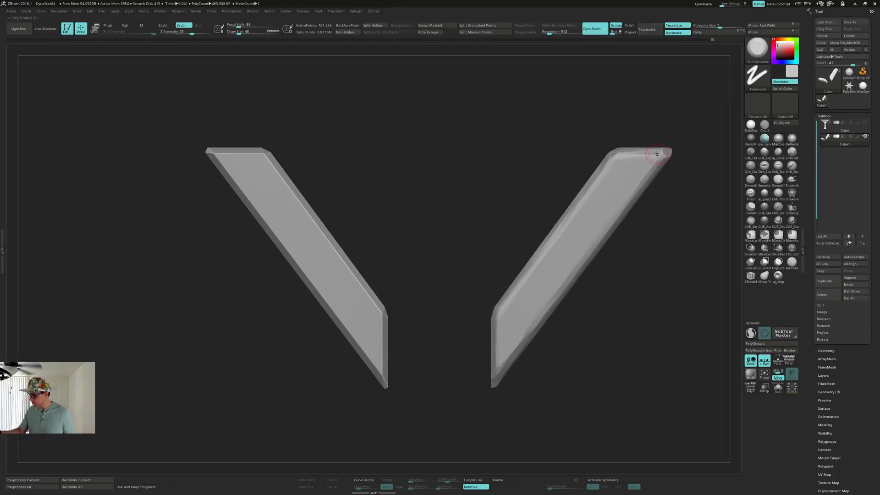
{"action": "right_click_drag", "start_coordinate": [370, 185], "coordinate": [385, 159], "text": "alt"}
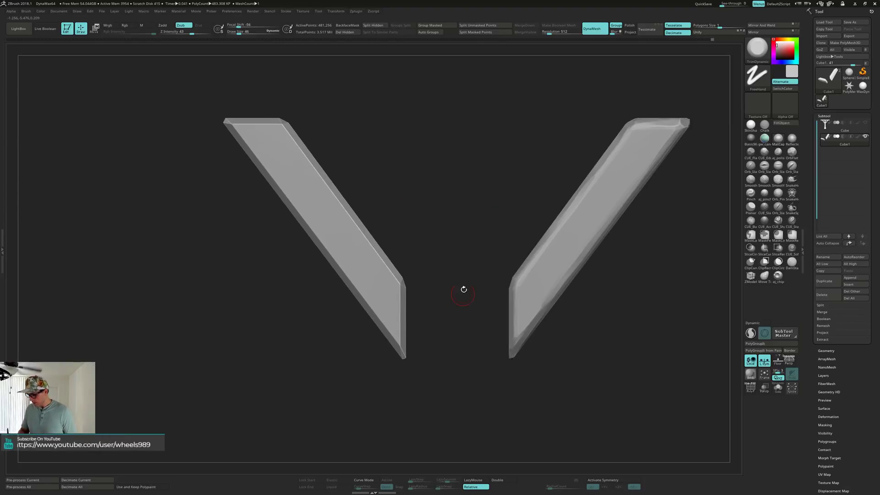
{"action": "mouse_move", "coordinate": [446, 246]}
{"action": "left_mouse_down"}
{"action": "mouse_move", "coordinate": [439, 274]}
{"action": "mouse_move", "coordinate": [441, 250]}
{"action": "left_mouse_up"}
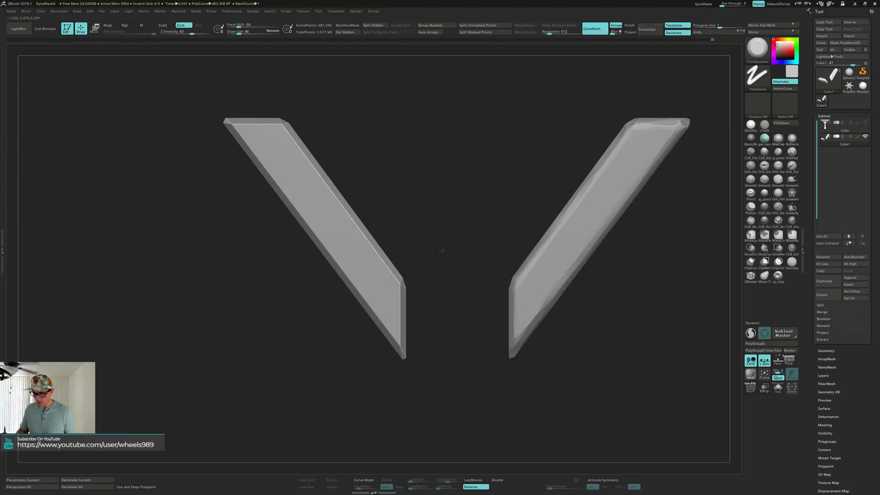
{"action": "right_click_drag", "start_coordinate": [251, 141], "coordinate": [284, 189]}
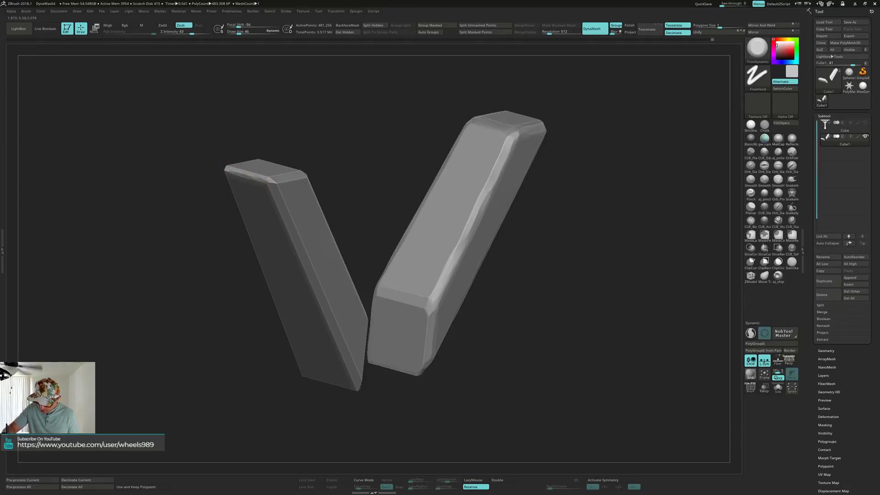
{"action": "right_click_drag", "start_coordinate": [268, 182], "coordinate": [224, 170]}
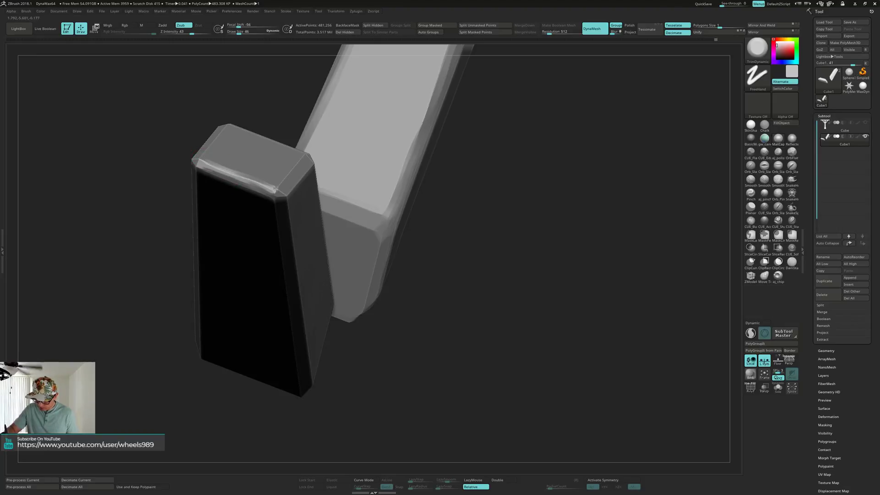
{"action": "right_click_drag", "start_coordinate": [276, 189], "coordinate": [253, 155]}
{"action": "left_click_drag", "start_coordinate": [273, 183], "coordinate": [269, 190]}
{"action": "right_click_drag", "start_coordinate": [265, 183], "coordinate": [271, 185]}
{"action": "left_click_drag", "start_coordinate": [271, 183], "coordinate": [271, 196]}
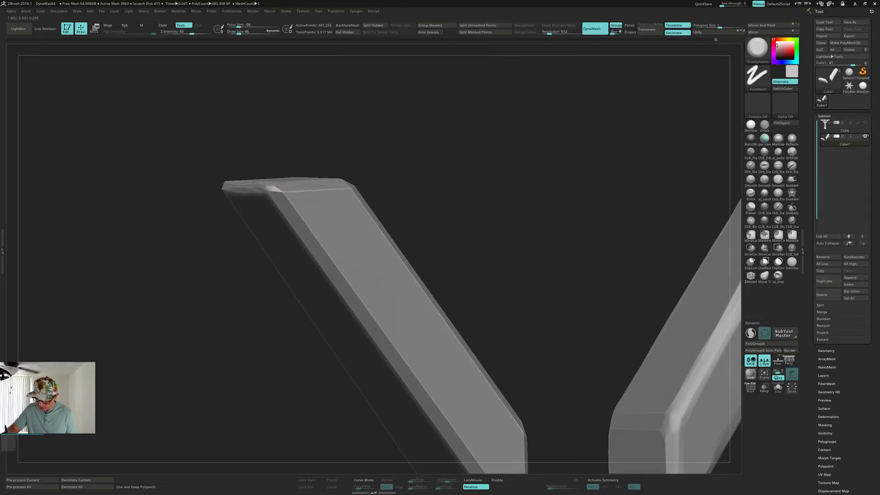
Wear down the left-hand brace's front outer long edge from the upper corner to the lower tip.
{"action": "right_click_drag", "start_coordinate": [269, 181], "coordinate": [284, 189]}
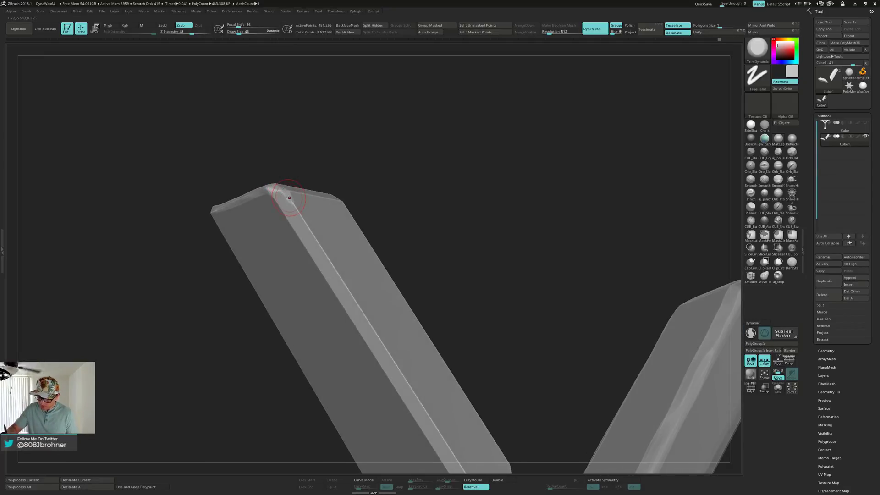
{"action": "mouse_move", "coordinate": [289, 198]}
{"action": "left_mouse_down"}
{"action": "mouse_move", "coordinate": [364, 310]}
{"action": "mouse_move", "coordinate": [404, 341]}
{"action": "left_mouse_up"}
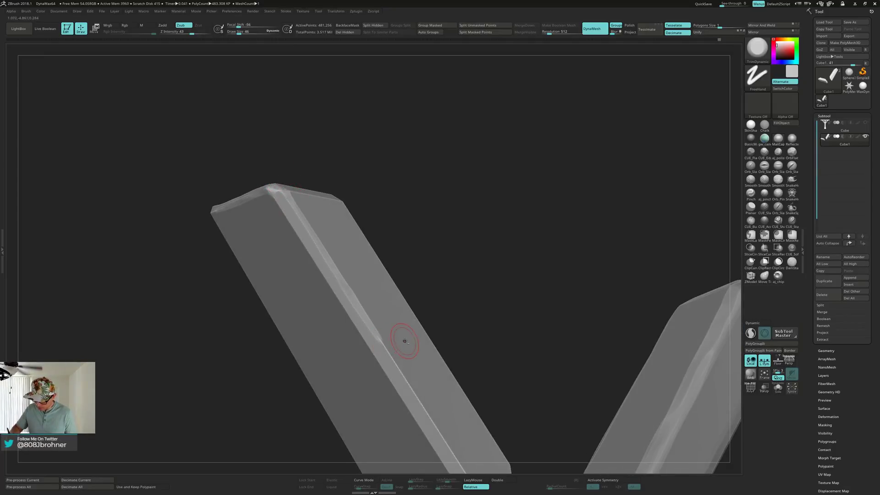
{"action": "right_click_drag", "start_coordinate": [404, 341], "coordinate": [341, 188], "text": "ctrl"}
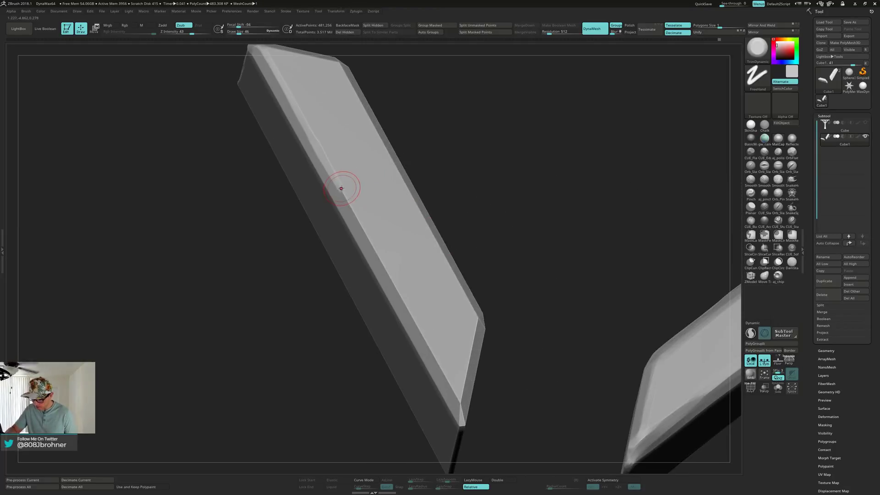
{"action": "left_click_drag", "start_coordinate": [341, 188], "coordinate": [372, 245]}
{"action": "left_click_drag", "start_coordinate": [406, 302], "coordinate": [463, 413]}
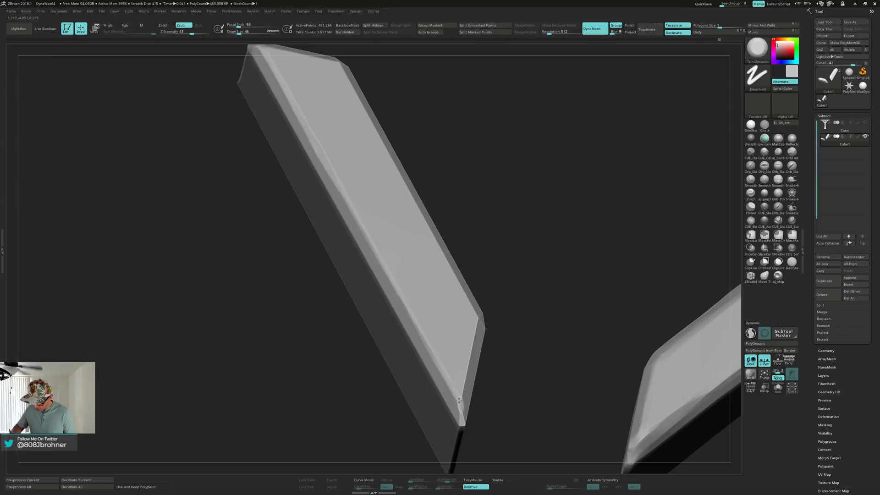
{"action": "mouse_move", "coordinate": [436, 294]}
{"action": "right_mouse_down"}
{"action": "mouse_move", "coordinate": [431, 243]}
{"action": "mouse_move", "coordinate": [403, 255]}
{"action": "right_mouse_up"}
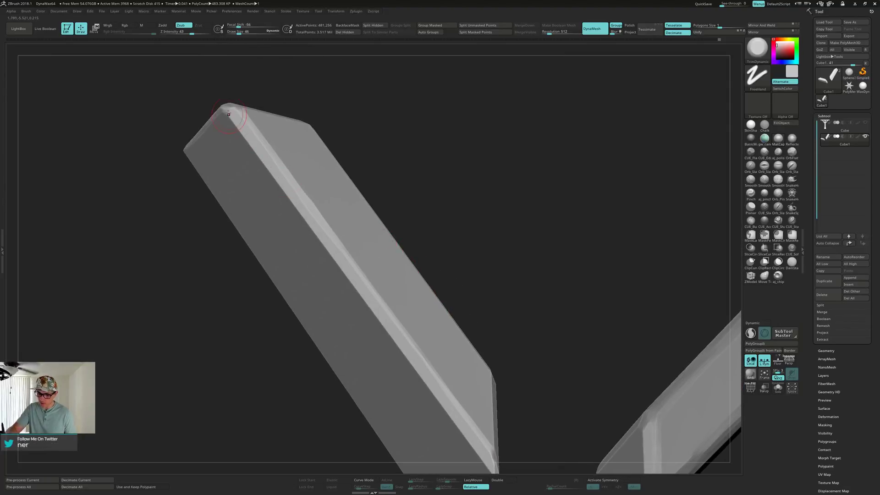
{"action": "left_click_drag", "start_coordinate": [233, 121], "coordinate": [463, 423]}
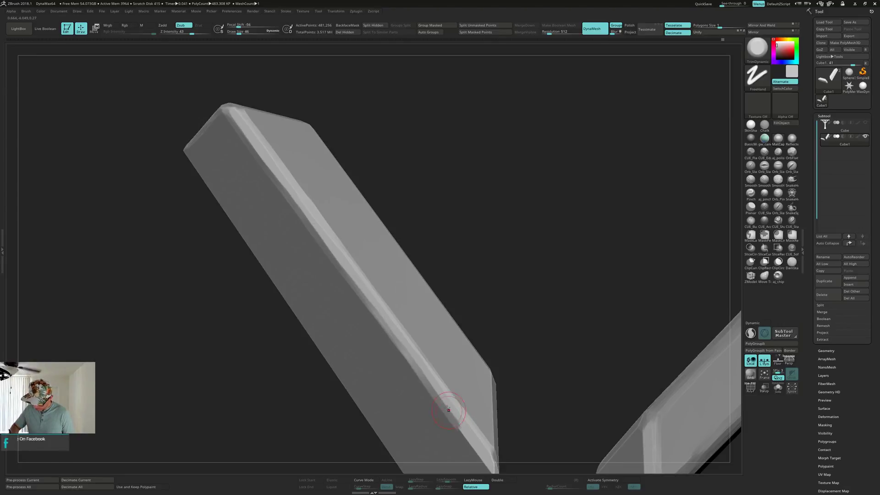
Trim the left-hand brace's front lower-end edge and its front inner long edge up to the upper corner.
{"action": "right_click_drag", "start_coordinate": [464, 423], "coordinate": [388, 260]}
{"action": "right_click_drag", "start_coordinate": [428, 285], "coordinate": [418, 308]}
{"action": "right_click_drag", "start_coordinate": [445, 252], "coordinate": [420, 335]}
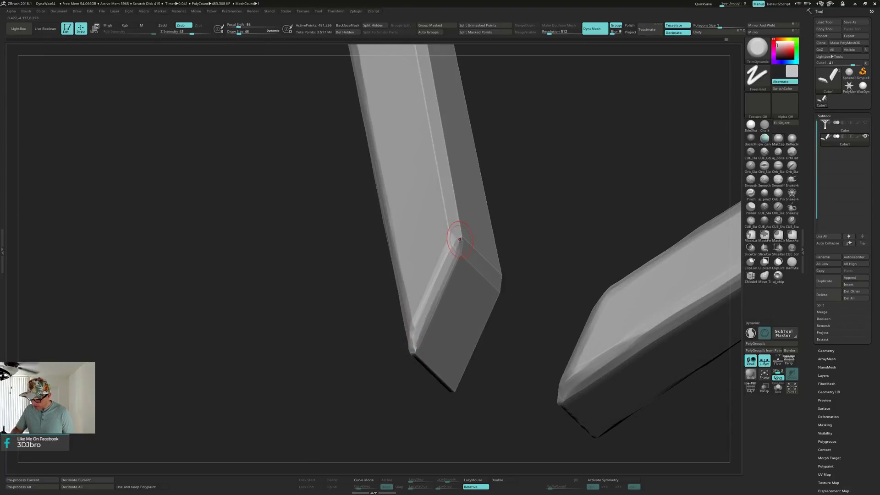
{"action": "mouse_move", "coordinate": [454, 233]}
{"action": "right_mouse_down"}
{"action": "mouse_move", "coordinate": [462, 300]}
{"action": "mouse_move", "coordinate": [462, 229]}
{"action": "right_mouse_up"}
{"action": "right_click_drag", "start_coordinate": [443, 136], "coordinate": [429, 120]}
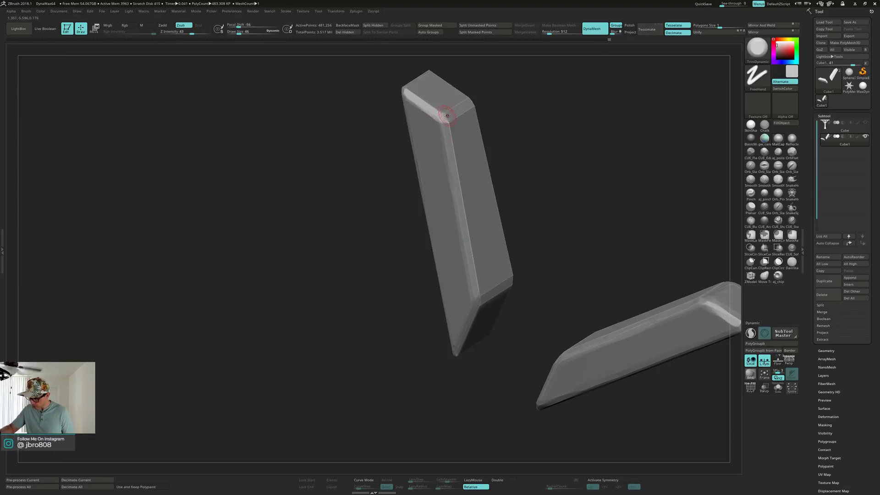
{"action": "right_click_drag", "start_coordinate": [480, 299], "coordinate": [487, 252]}
Round the lower tip edge and the back lower-end edge and corners of the left-hand brace with TrimDynamic.
{"action": "right_click_drag", "start_coordinate": [479, 286], "coordinate": [438, 204]}
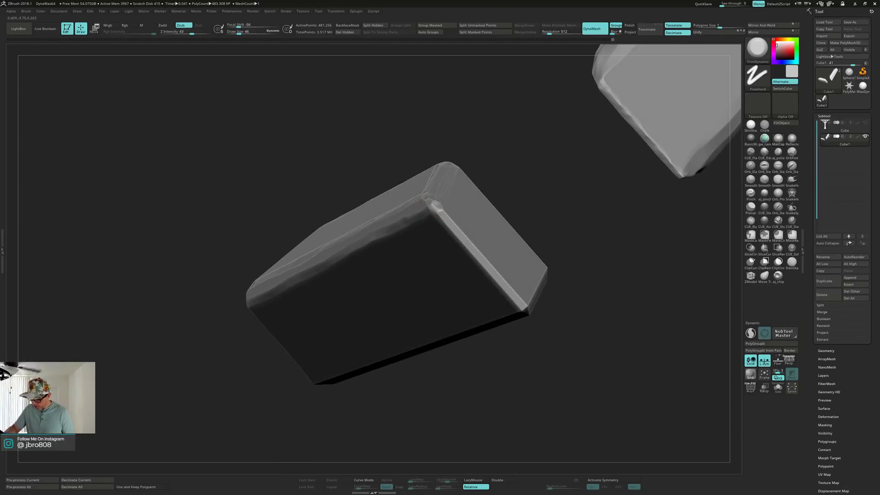
{"action": "mouse_move", "coordinate": [516, 293]}
{"action": "right_mouse_down"}
{"action": "mouse_move", "coordinate": [508, 241]}
{"action": "mouse_move", "coordinate": [527, 292]}
{"action": "mouse_move", "coordinate": [521, 291]}
{"action": "right_mouse_up"}
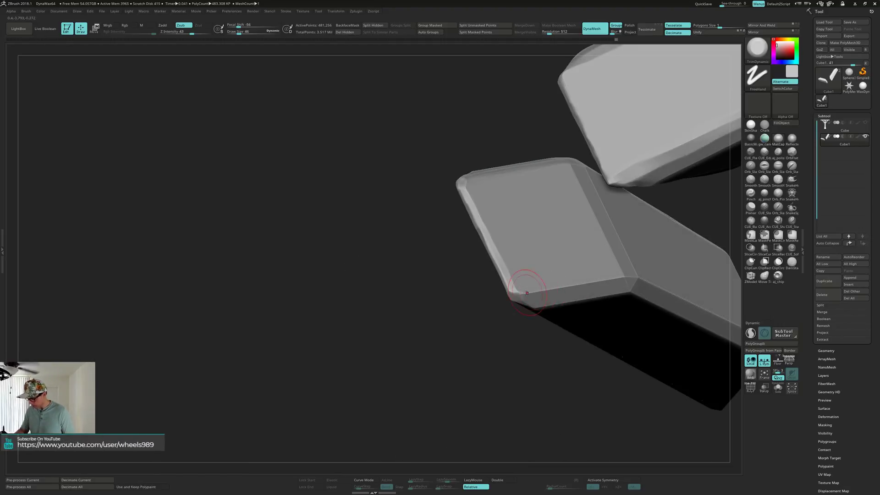
{"action": "mouse_move", "coordinate": [625, 256]}
{"action": "right_mouse_down"}
{"action": "mouse_move", "coordinate": [620, 218]}
{"action": "mouse_move", "coordinate": [634, 183]}
{"action": "right_mouse_up"}
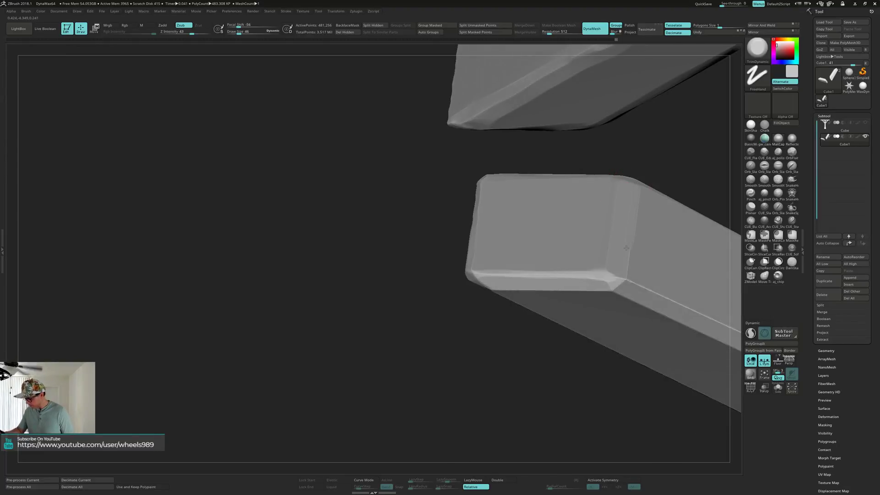
{"action": "mouse_move", "coordinate": [625, 248]}
{"action": "right_mouse_down"}
{"action": "mouse_move", "coordinate": [612, 282]}
{"action": "mouse_move", "coordinate": [629, 278]}
{"action": "mouse_move", "coordinate": [628, 259]}
{"action": "mouse_move", "coordinate": [560, 246]}
{"action": "mouse_move", "coordinate": [488, 249]}
{"action": "right_mouse_up"}
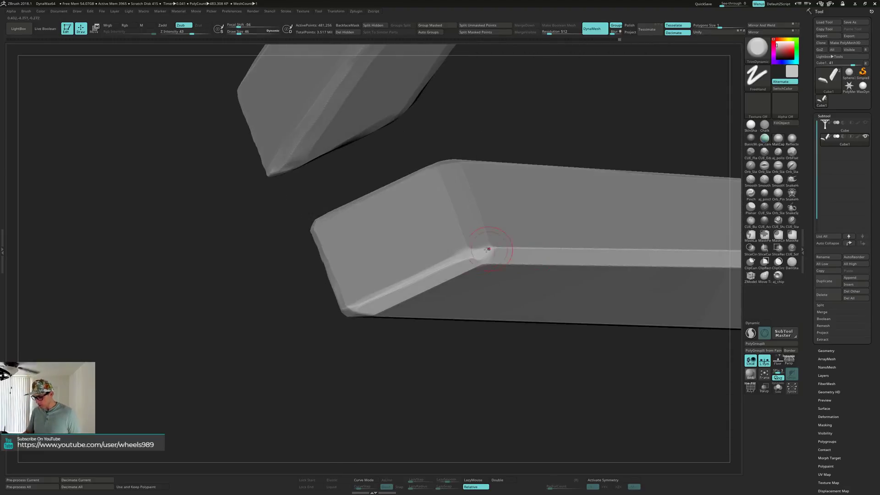
{"action": "right_click_drag", "start_coordinate": [364, 304], "coordinate": [355, 308]}
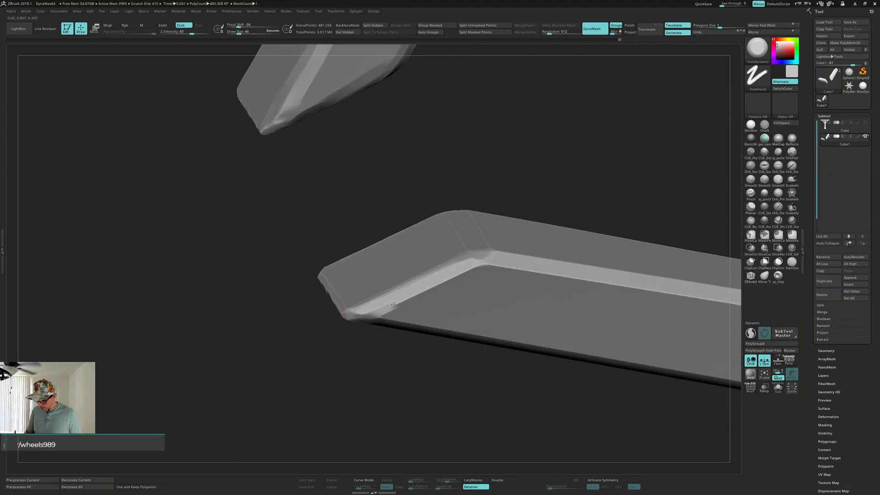
Soften the back inner long edge and the back upper-end edge of the left-hand brace with TrimDynamic.
{"action": "mouse_move", "coordinate": [485, 255]}
{"action": "right_mouse_down"}
{"action": "mouse_move", "coordinate": [483, 221]}
{"action": "mouse_move", "coordinate": [514, 254]}
{"action": "mouse_move", "coordinate": [379, 281]}
{"action": "mouse_move", "coordinate": [532, 251]}
{"action": "mouse_move", "coordinate": [564, 236]}
{"action": "mouse_move", "coordinate": [549, 221]}
{"action": "mouse_move", "coordinate": [530, 285]}
{"action": "mouse_move", "coordinate": [551, 222]}
{"action": "mouse_move", "coordinate": [539, 239]}
{"action": "right_mouse_up"}
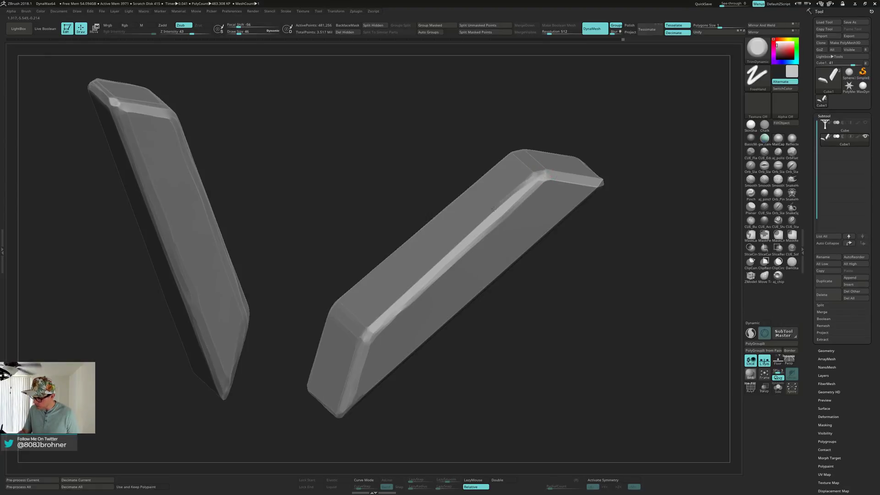
{"action": "left_click_drag", "start_coordinate": [499, 206], "coordinate": [368, 328]}
{"action": "mouse_move", "coordinate": [368, 328]}
{"action": "right_mouse_down"}
{"action": "mouse_move", "coordinate": [517, 235]}
{"action": "mouse_move", "coordinate": [534, 177]}
{"action": "right_mouse_up"}
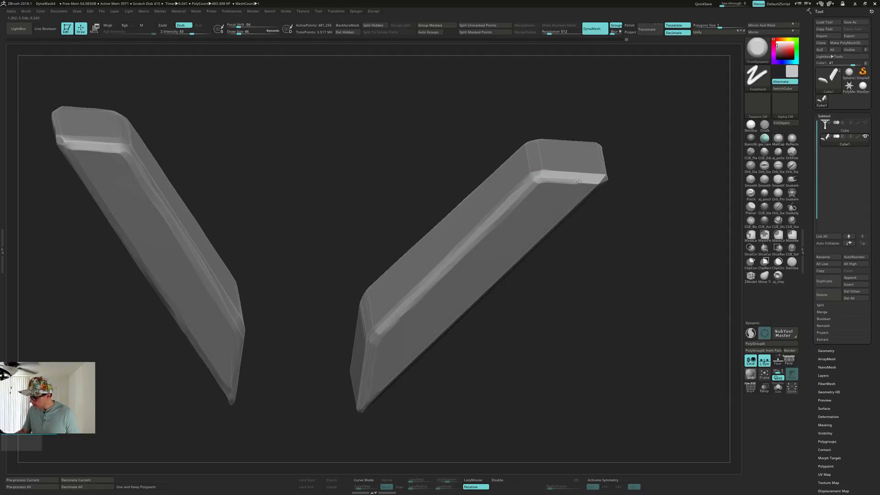
{"action": "right_click_drag", "start_coordinate": [588, 180], "coordinate": [542, 169]}
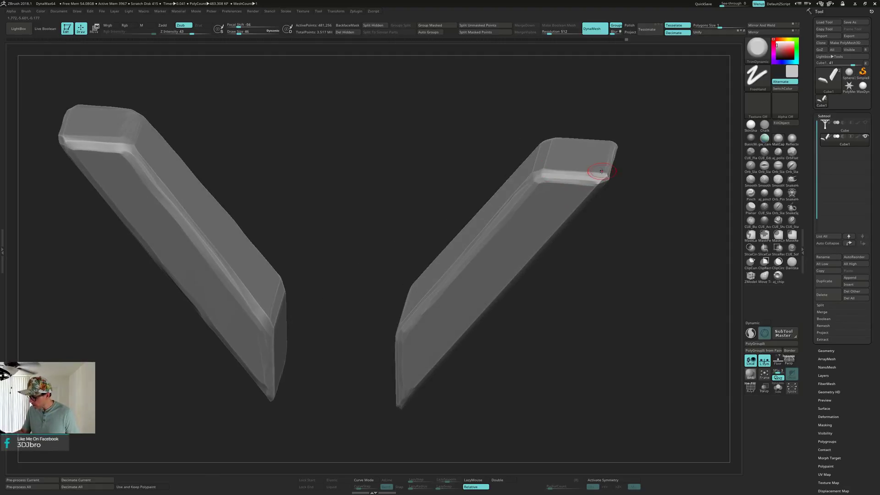
{"action": "right_click_drag", "start_coordinate": [604, 170], "coordinate": [591, 179]}
Wear down the left-hand brace's back outer long edge and touch up its adjoining lower-end and upper-end edges.
{"action": "right_click_drag", "start_coordinate": [572, 218], "coordinate": [568, 129], "text": "alt"}
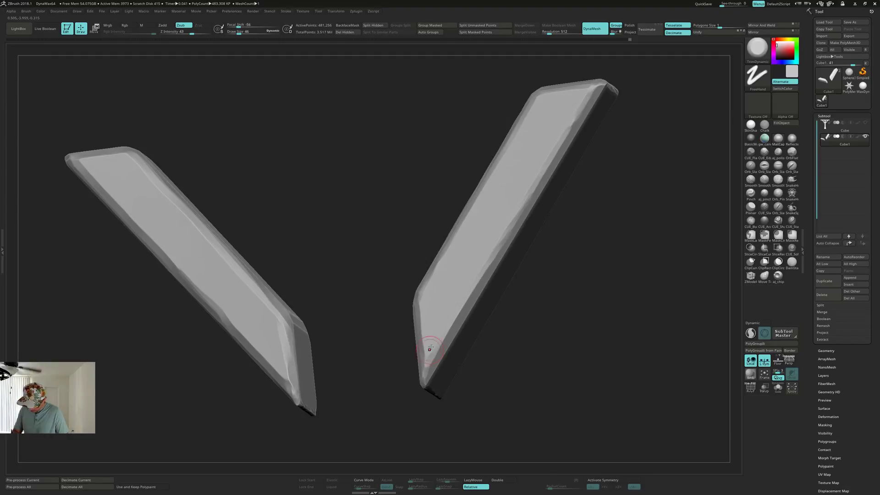
{"action": "right_click_drag", "start_coordinate": [430, 349], "coordinate": [419, 316]}
{"action": "left_click_drag", "start_coordinate": [420, 304], "coordinate": [424, 352]}
{"action": "right_click_drag", "start_coordinate": [424, 352], "coordinate": [428, 366]}
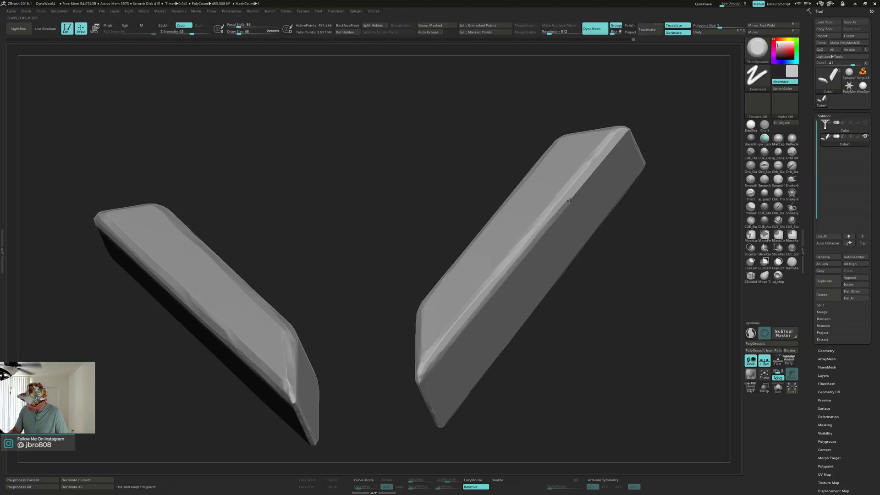
{"action": "right_click_drag", "start_coordinate": [616, 140], "coordinate": [629, 136]}
{"action": "left_click_drag", "start_coordinate": [633, 128], "coordinate": [679, 136]}
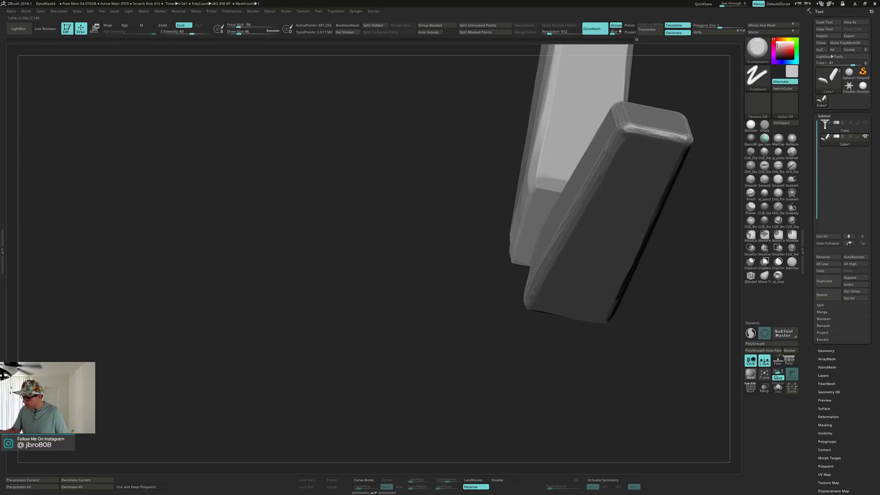
Soften the crease between the left-hand brace's inner face and lower end, and check both braces from the front.
{"action": "mouse_move", "coordinate": [717, 137]}
{"action": "right_mouse_down"}
{"action": "mouse_move", "coordinate": [674, 141]}
{"action": "mouse_move", "coordinate": [550, 232]}
{"action": "mouse_move", "coordinate": [582, 234]}
{"action": "mouse_move", "coordinate": [539, 175]}
{"action": "right_mouse_up"}
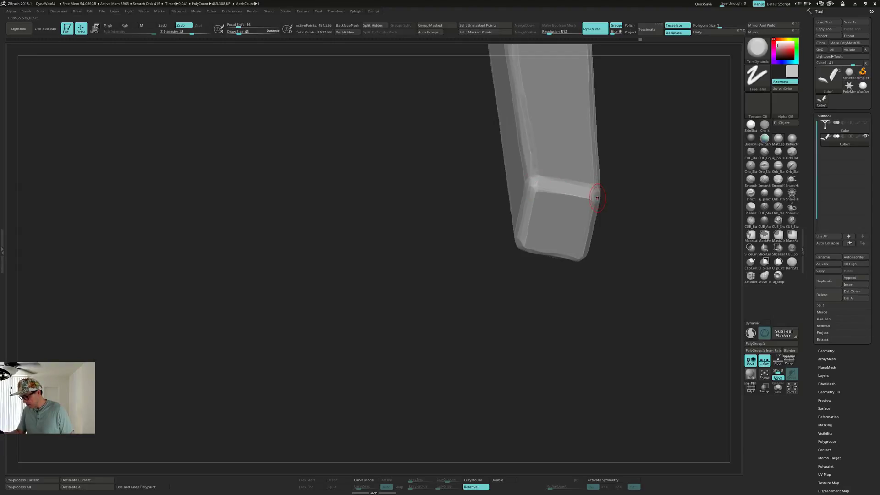
{"action": "right_click_drag", "start_coordinate": [593, 190], "coordinate": [519, 237]}
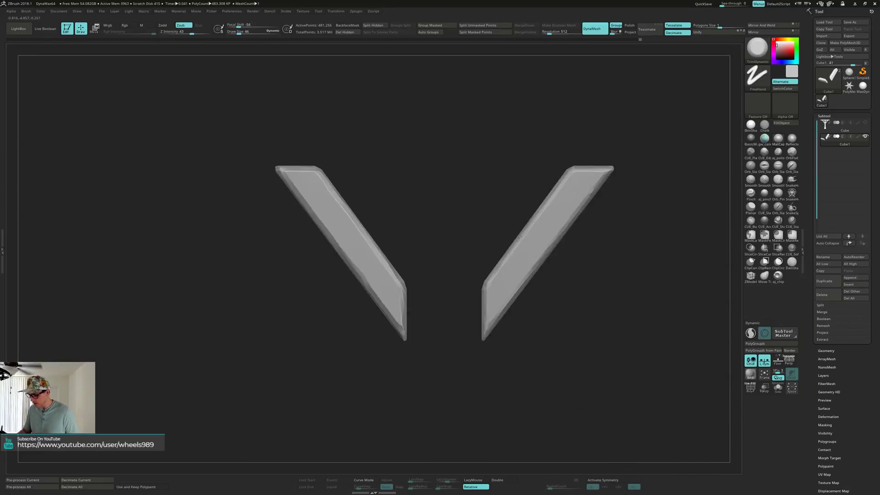
{"action": "left_click_drag", "start_coordinate": [519, 237], "coordinate": [546, 266], "text": "alt"}
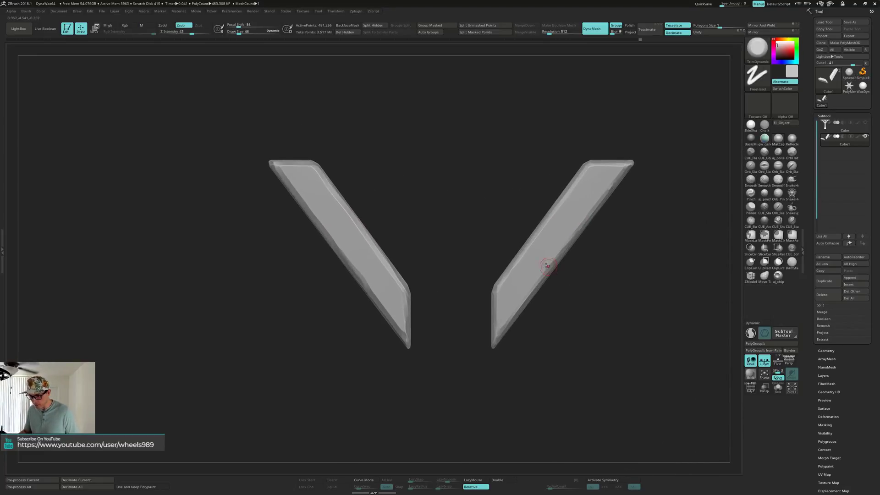
Carve a long wavy wood-grain crack up the front face of the right-hand brace with the Orb_Cracks brush.
{"action": "mouse_move", "coordinate": [548, 266]}
{"action": "right_mouse_down"}
{"action": "mouse_move", "coordinate": [436, 216]}
{"action": "mouse_move", "coordinate": [275, 165]}
{"action": "mouse_move", "coordinate": [298, 156]}
{"action": "right_mouse_up"}
{"action": "left_click_drag", "start_coordinate": [275, 169], "coordinate": [295, 199], "text": "shift"}
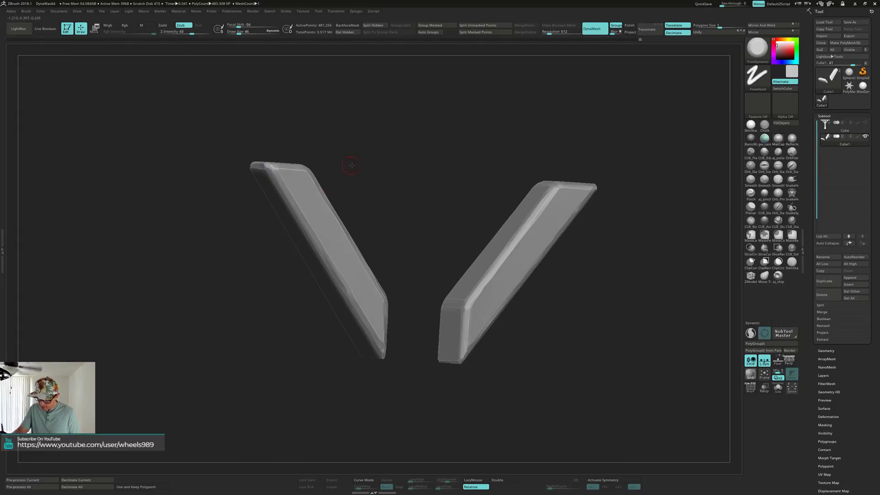
{"action": "mouse_move", "coordinate": [353, 165]}
{"action": "right_mouse_down", "text": "shift"}
{"action": "mouse_move", "coordinate": [346, 166]}
{"action": "mouse_move", "coordinate": [351, 177]}
{"action": "right_mouse_up", "text": "shift"}
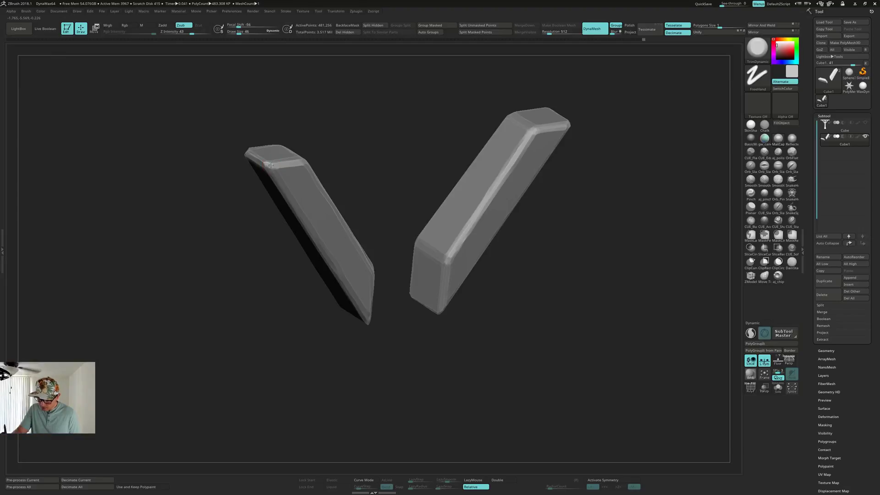
{"action": "right_click_drag", "start_coordinate": [270, 165], "coordinate": [298, 147]}
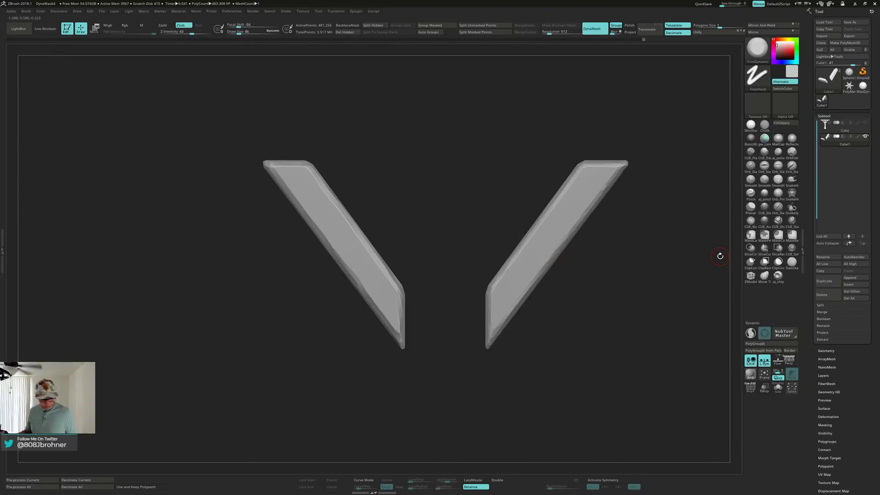
{"action": "key", "text": "2"}
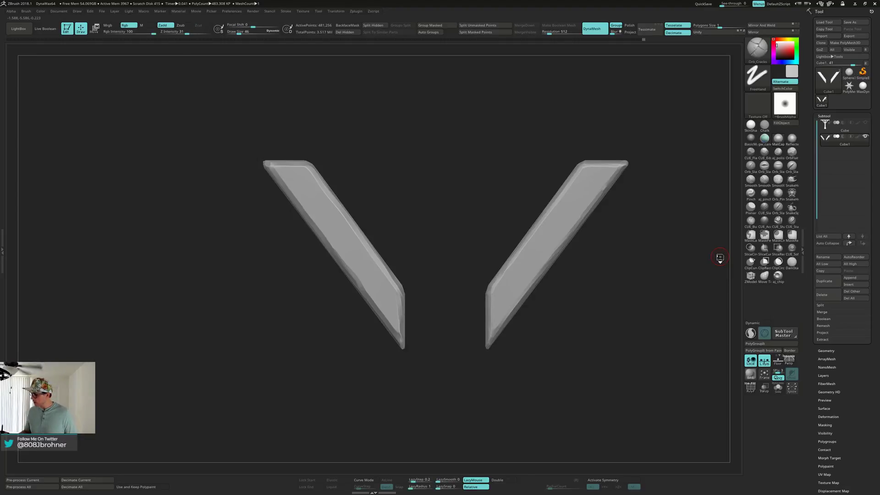
{"action": "left_click", "coordinate": [751, 334]}
{"action": "mouse_move", "coordinate": [653, 279]}
{"action": "right_mouse_down", "text": "ctrl"}
{"action": "mouse_move", "coordinate": [627, 300]}
{"action": "mouse_move", "coordinate": [581, 255]}
{"action": "mouse_move", "coordinate": [626, 262]}
{"action": "mouse_move", "coordinate": [624, 272]}
{"action": "mouse_move", "coordinate": [625, 256]}
{"action": "mouse_move", "coordinate": [625, 273]}
{"action": "mouse_move", "coordinate": [623, 264]}
{"action": "right_mouse_up", "text": "ctrl"}
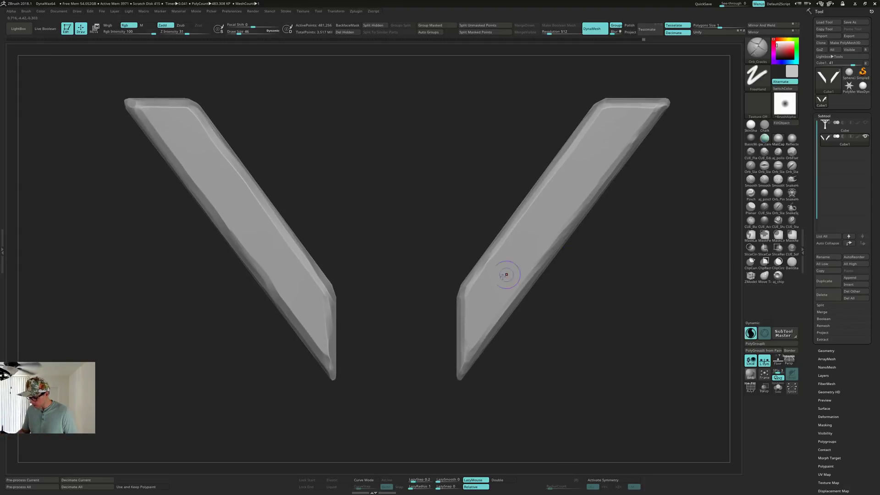
{"action": "key", "text": "s"}
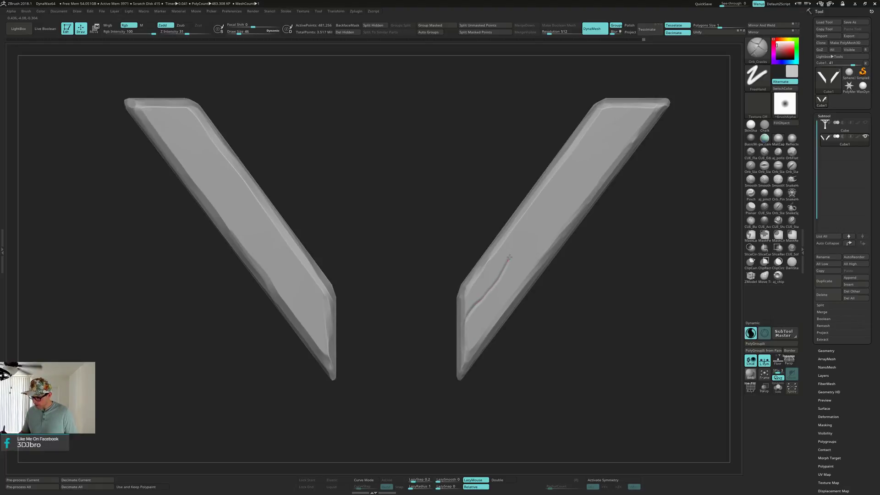
{"action": "left_click_drag", "start_coordinate": [544, 194], "coordinate": [585, 145]}
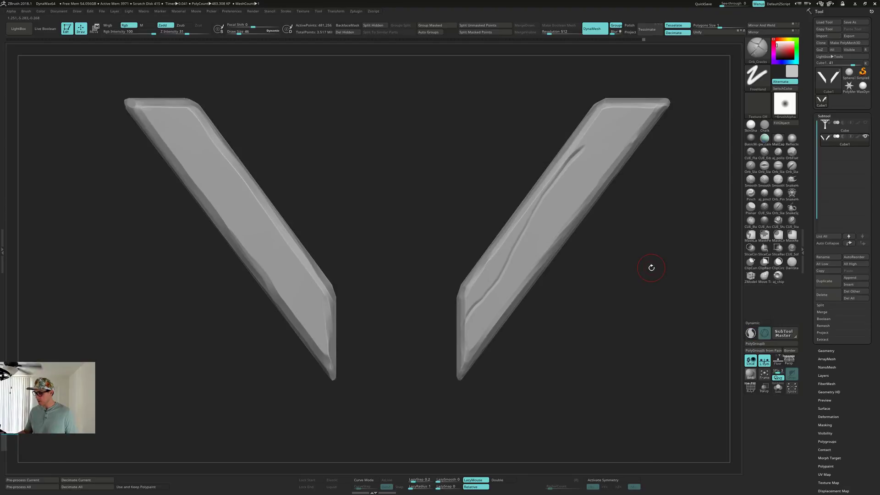
Mask the whole structure except the two diagonal braces, with all parts visible.
{"action": "left_click", "coordinate": [657, 265], "text": "ctrl+shift"}
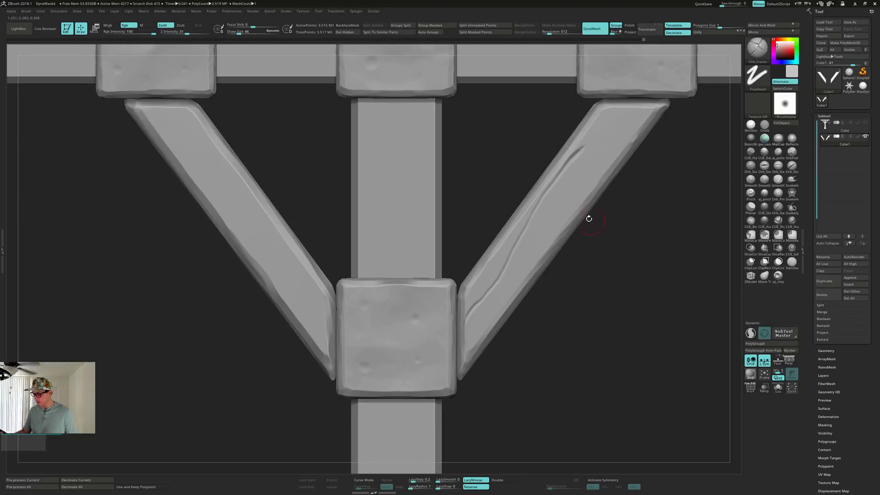
{"action": "left_click", "coordinate": [571, 203], "text": "ctrl+shift"}
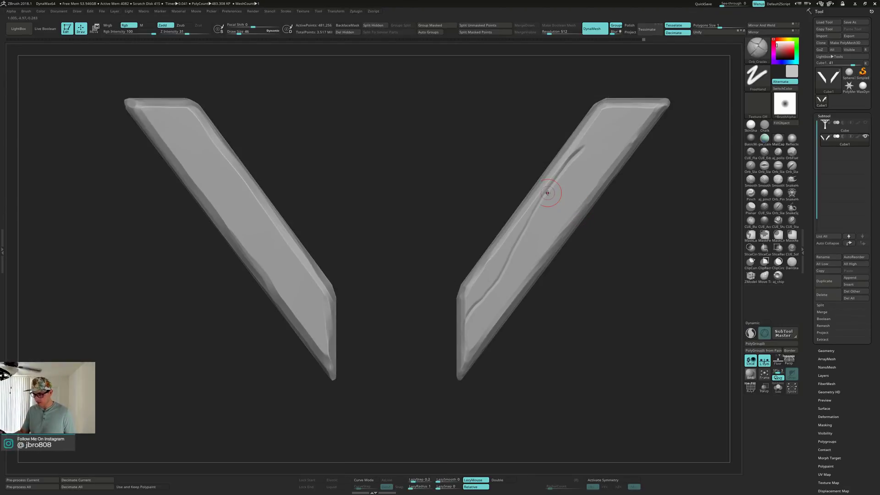
{"action": "mouse_move", "coordinate": [91, 72]}
{"action": "left_mouse_down", "text": "ctrl"}
{"action": "mouse_move", "coordinate": [248, 181]}
{"action": "mouse_move", "coordinate": [694, 413]}
{"action": "left_mouse_up", "text": "ctrl"}
{"action": "left_click", "coordinate": [685, 272], "text": "ctrl+shift"}
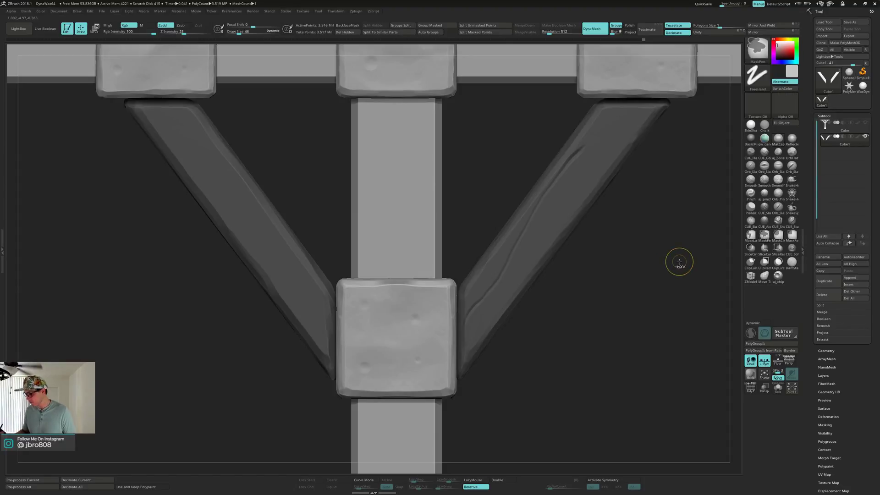
{"action": "key", "text": "ctrl"}
{"action": "left_click", "coordinate": [684, 260], "text": "ctrl"}
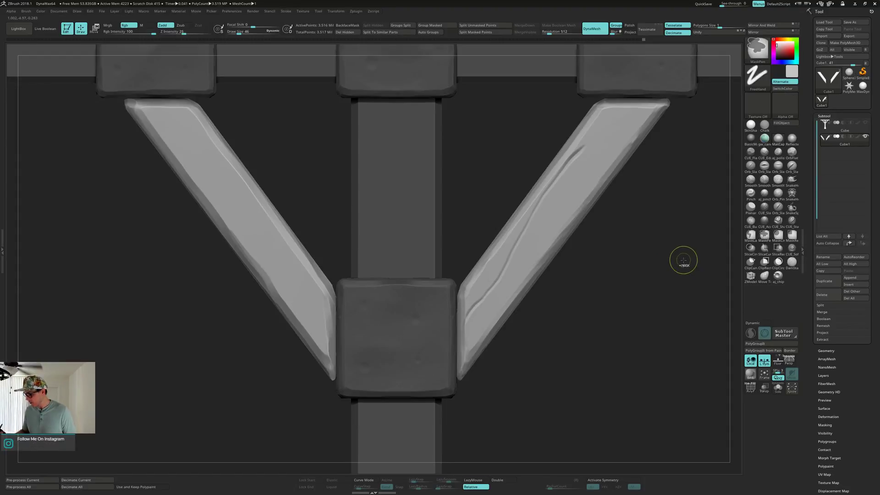
{"action": "left_click_drag", "start_coordinate": [672, 262], "coordinate": [662, 252]}
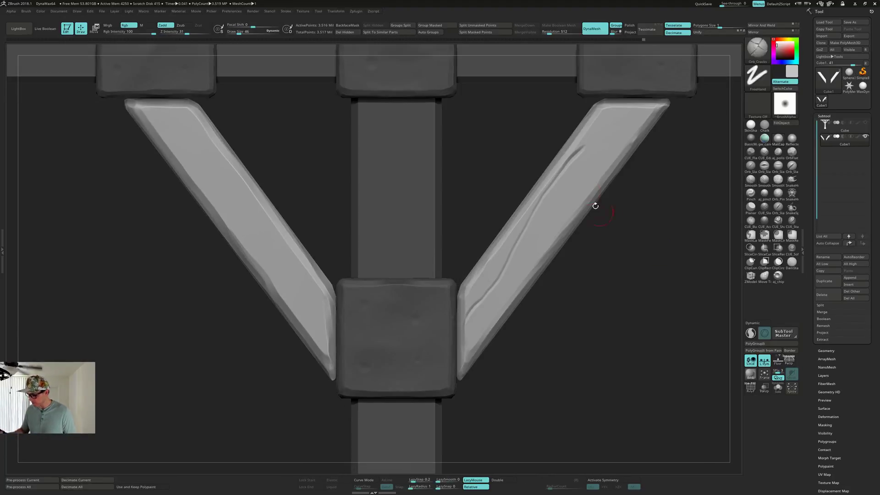
Extend the front-face crack to the upper end of the right-hand brace.
{"action": "mouse_move", "coordinate": [585, 145]}
{"action": "left_mouse_down"}
{"action": "mouse_move", "coordinate": [617, 123]}
{"action": "mouse_move", "coordinate": [592, 142]}
{"action": "left_mouse_up"}
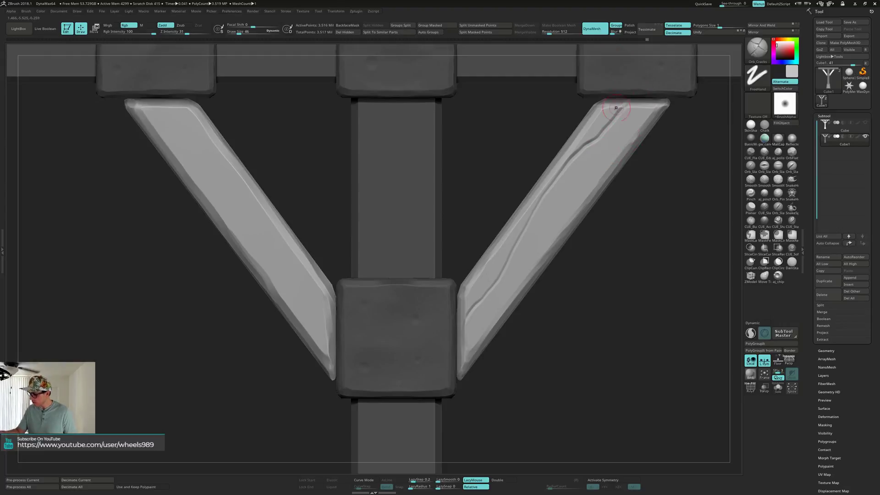
{"action": "mouse_move", "coordinate": [573, 110]}
{"action": "left_mouse_down"}
{"action": "mouse_move", "coordinate": [556, 93]}
{"action": "mouse_move", "coordinate": [572, 90]}
{"action": "left_mouse_up"}
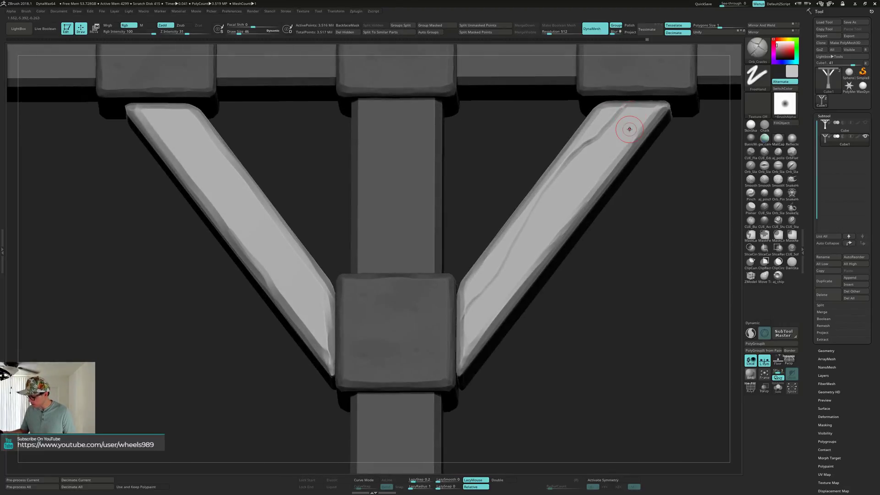
{"action": "right_click_drag", "start_coordinate": [629, 129], "coordinate": [658, 226]}
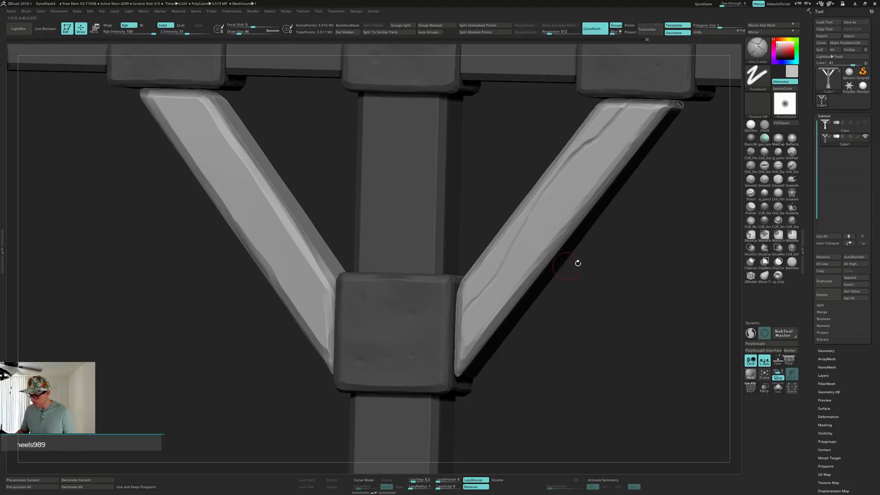
Isolate the right-hand brace and carve further wavy grain cracks up its front face from the lower end to the upper end.
{"action": "left_click", "coordinate": [571, 209], "text": "ctrl+shift"}
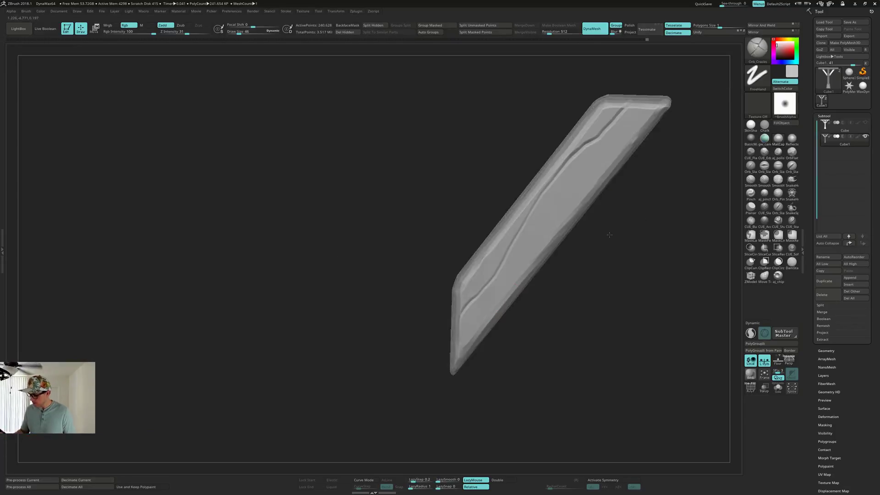
{"action": "right_click_drag", "start_coordinate": [609, 234], "coordinate": [612, 231]}
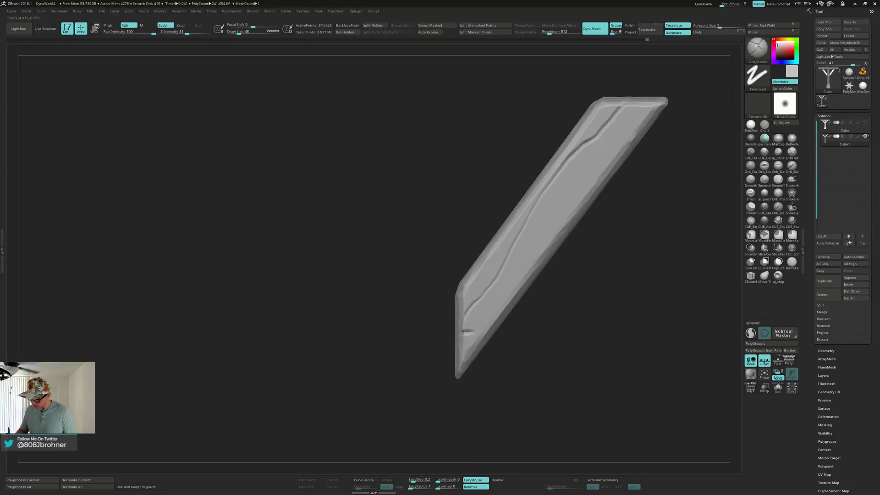
{"action": "right_click_drag", "start_coordinate": [463, 331], "coordinate": [492, 315]}
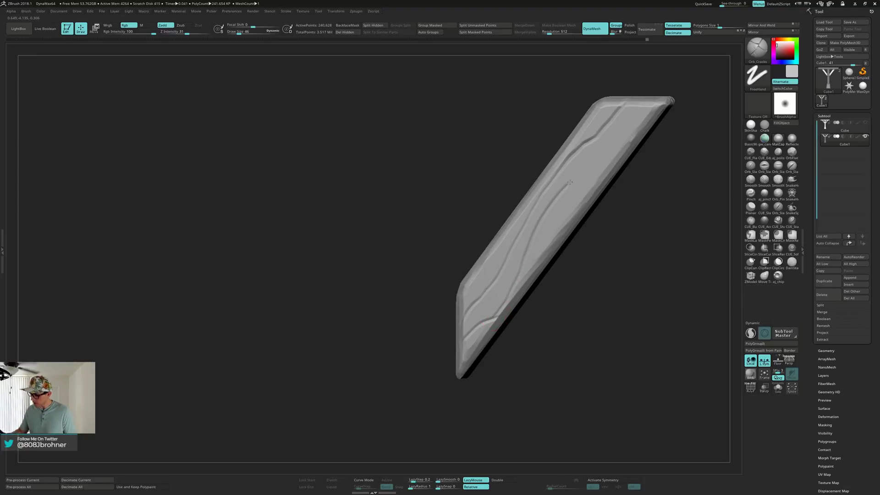
{"action": "mouse_move", "coordinate": [597, 160]}
{"action": "left_mouse_down"}
{"action": "mouse_move", "coordinate": [633, 127]}
{"action": "mouse_move", "coordinate": [641, 103]}
{"action": "left_mouse_up"}
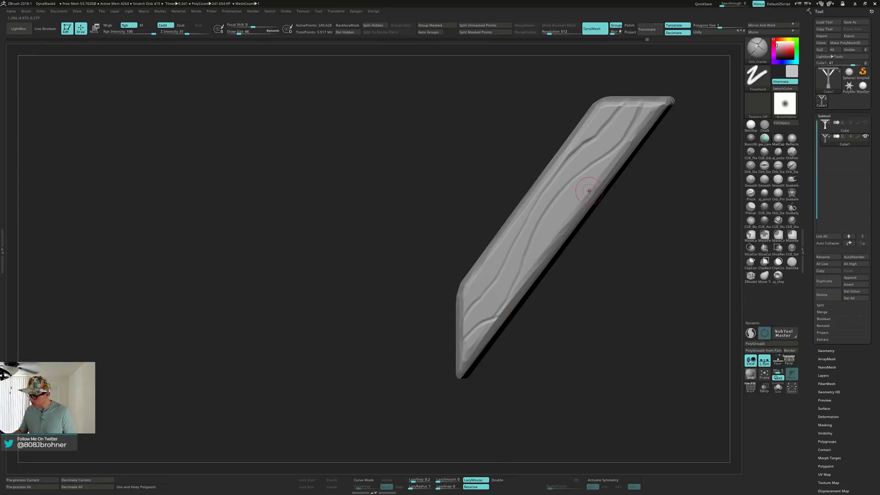
Carve a curved knot over the front outer edge of the right-hand brace and a long wavy crack along its outer side face.
{"action": "left_click_drag", "start_coordinate": [591, 191], "coordinate": [567, 205]}
{"action": "mouse_move", "coordinate": [550, 241]}
{"action": "right_mouse_down"}
{"action": "mouse_move", "coordinate": [521, 247]}
{"action": "mouse_move", "coordinate": [536, 239]}
{"action": "mouse_move", "coordinate": [529, 245]}
{"action": "right_mouse_up"}
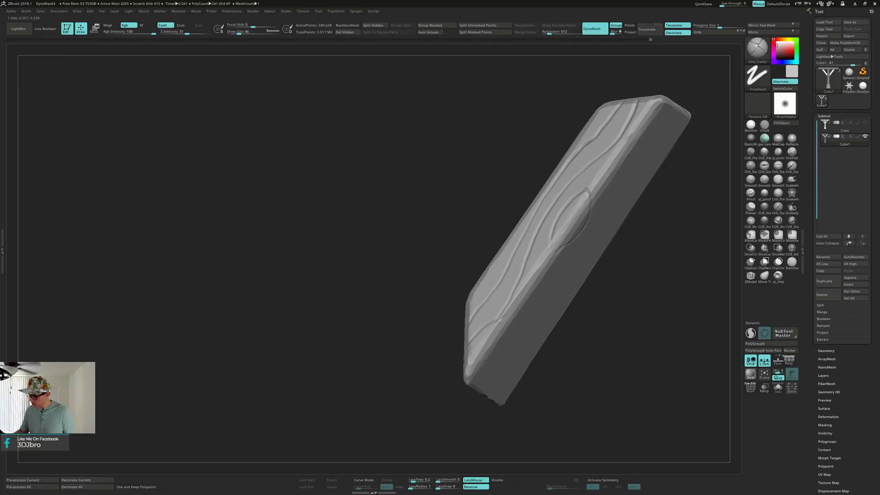
{"action": "right_click_drag", "start_coordinate": [586, 190], "coordinate": [480, 313]}
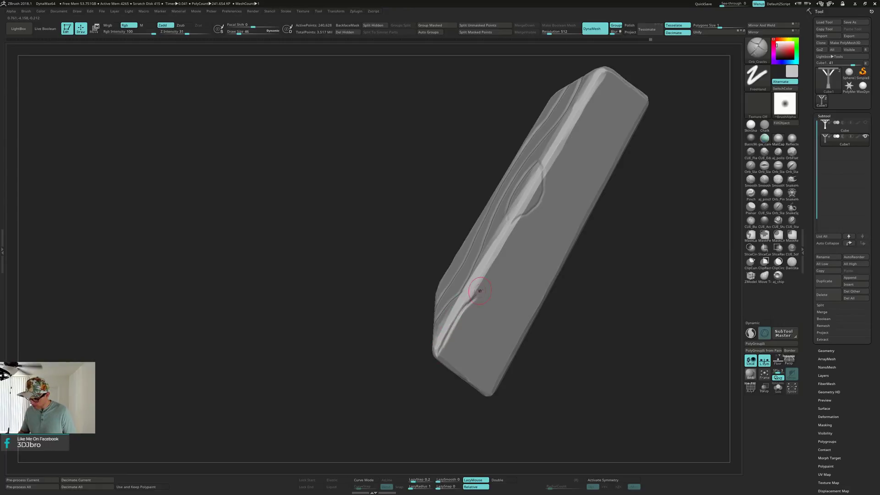
{"action": "left_click_drag", "start_coordinate": [479, 294], "coordinate": [619, 72]}
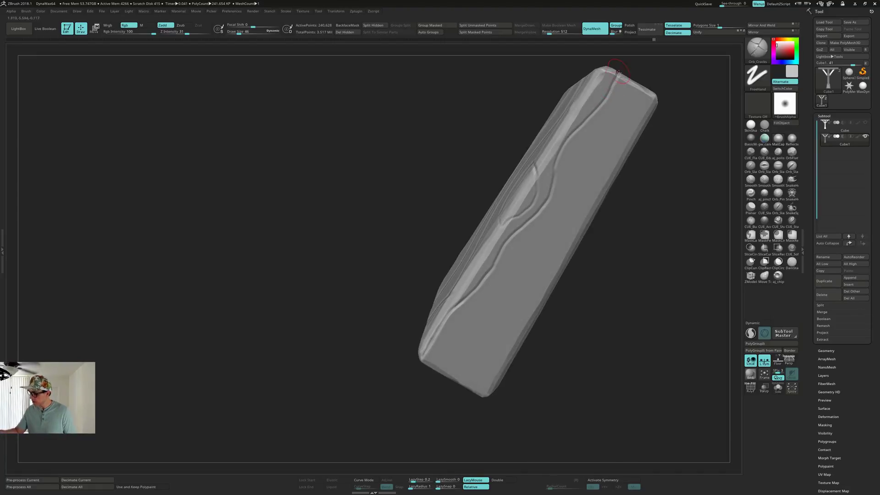
Carve a spiral knot on the brace's outer side face and surround it with grain cracks running toward both ends.
{"action": "right_click_drag", "start_coordinate": [605, 112], "coordinate": [596, 116]}
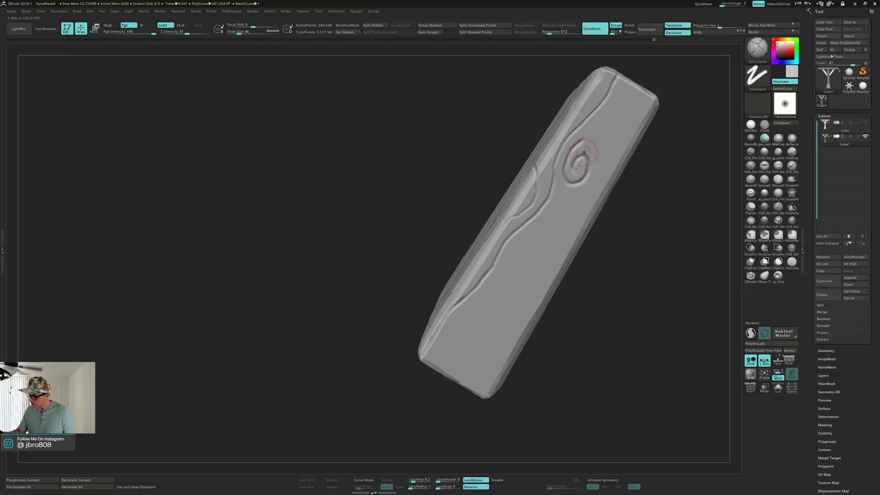
{"action": "mouse_move", "coordinate": [578, 143]}
{"action": "left_mouse_down"}
{"action": "mouse_move", "coordinate": [602, 129]}
{"action": "mouse_move", "coordinate": [642, 72]}
{"action": "left_mouse_up"}
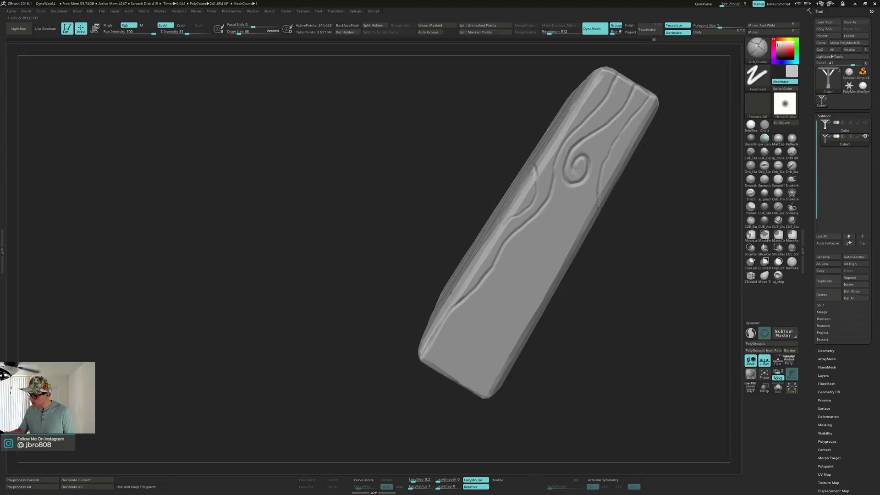
{"action": "right_click_drag", "start_coordinate": [581, 222], "coordinate": [576, 196]}
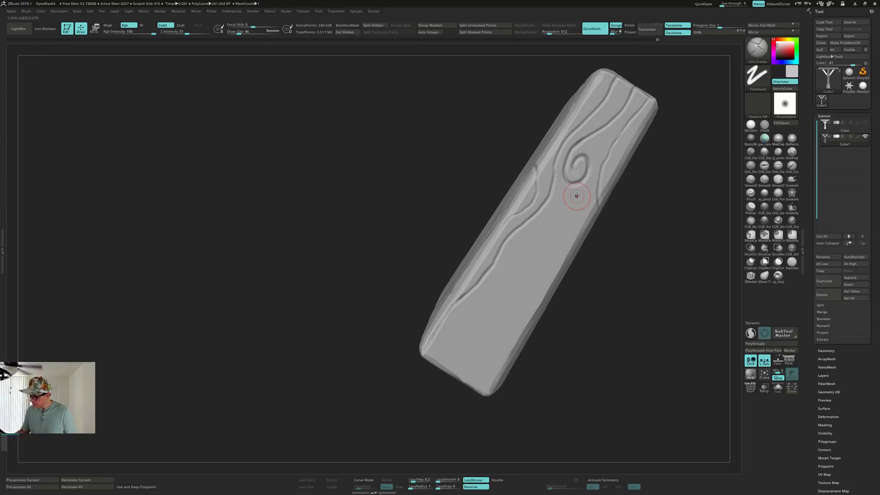
{"action": "mouse_move", "coordinate": [558, 210]}
{"action": "left_mouse_down"}
{"action": "mouse_move", "coordinate": [517, 251]}
{"action": "mouse_move", "coordinate": [459, 372]}
{"action": "left_mouse_up"}
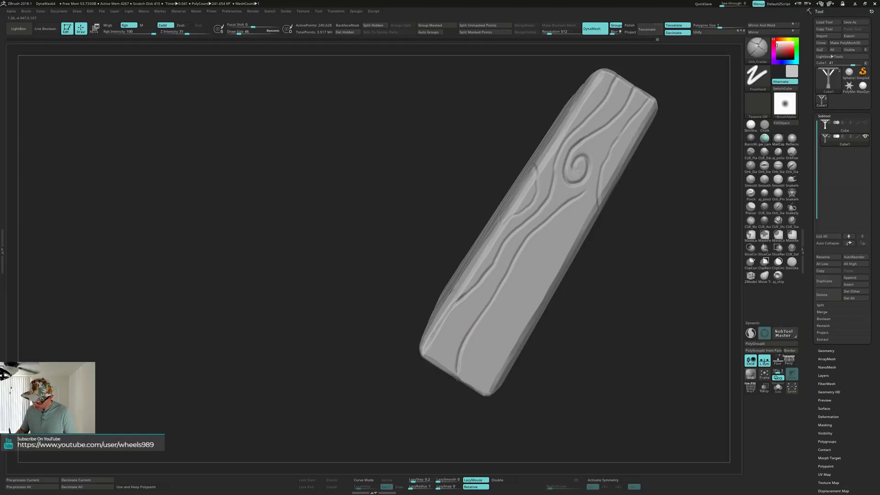
{"action": "mouse_move", "coordinate": [572, 250]}
{"action": "left_mouse_down"}
{"action": "mouse_move", "coordinate": [537, 279]}
{"action": "mouse_move", "coordinate": [505, 359]}
{"action": "left_mouse_up"}
{"action": "left_click_drag", "start_coordinate": [581, 342], "coordinate": [504, 340]}
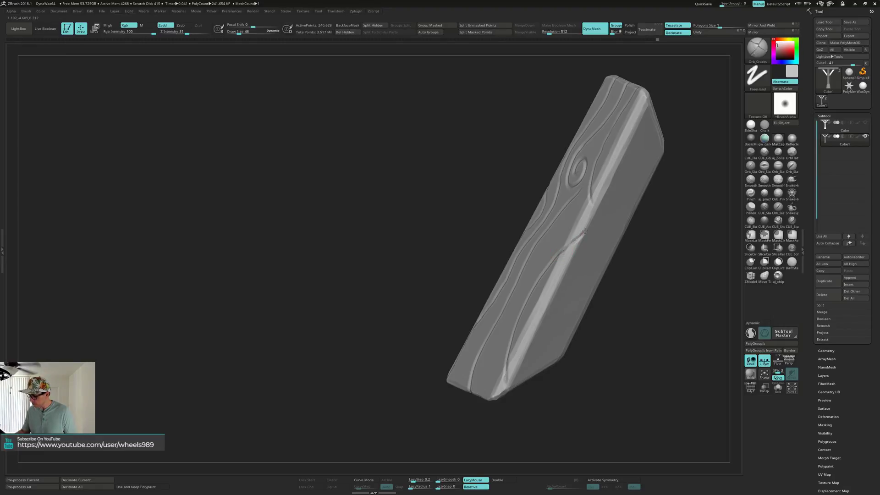
Carve wavy grain cracks along the back outer edge and back face of the right-hand brace.
{"action": "right_click_drag", "start_coordinate": [568, 210], "coordinate": [439, 308]}
{"action": "mouse_move", "coordinate": [431, 320]}
{"action": "left_mouse_down"}
{"action": "mouse_move", "coordinate": [485, 257]}
{"action": "mouse_move", "coordinate": [519, 239]}
{"action": "left_mouse_up"}
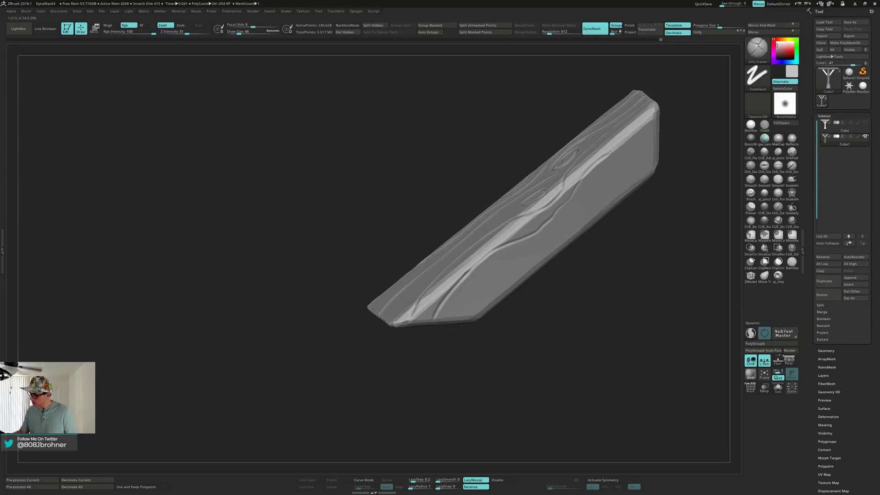
{"action": "mouse_move", "coordinate": [643, 136]}
{"action": "right_mouse_down"}
{"action": "mouse_move", "coordinate": [598, 154]}
{"action": "mouse_move", "coordinate": [585, 130]}
{"action": "mouse_move", "coordinate": [614, 126]}
{"action": "mouse_move", "coordinate": [634, 143]}
{"action": "right_mouse_up"}
Carve wavy grain cracks and a small oval knot on the inner side face of the right-hand brace.
{"action": "left_click_drag", "start_coordinate": [606, 183], "coordinate": [583, 273]}
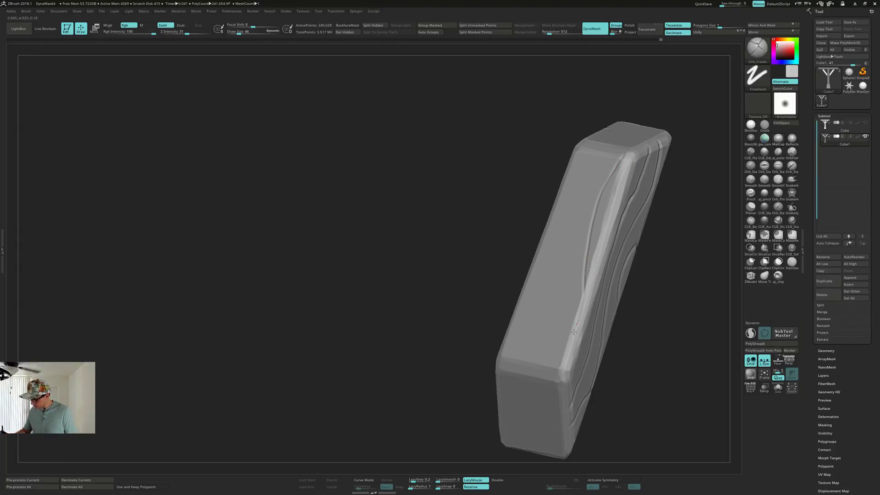
{"action": "mouse_move", "coordinate": [573, 331]}
{"action": "left_mouse_down"}
{"action": "mouse_move", "coordinate": [554, 368]}
{"action": "mouse_move", "coordinate": [567, 318]}
{"action": "left_mouse_up"}
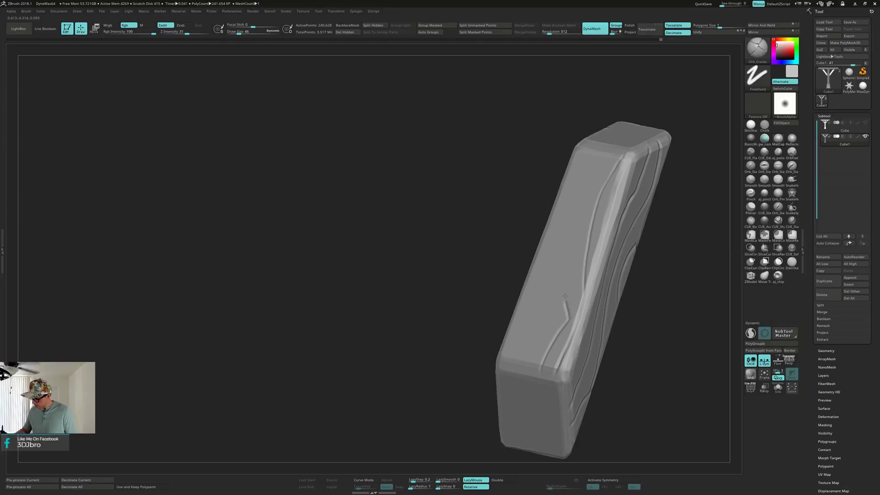
{"action": "left_click_drag", "start_coordinate": [571, 248], "coordinate": [586, 204]}
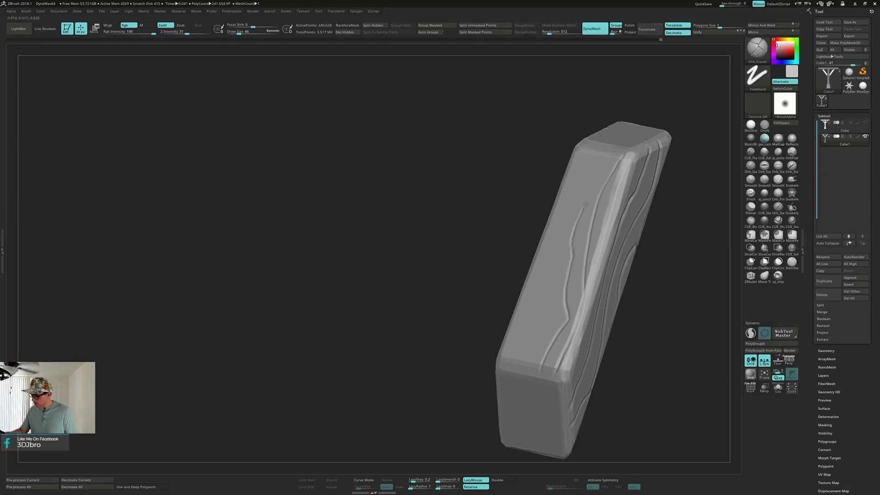
{"action": "mouse_move", "coordinate": [605, 145]}
{"action": "right_mouse_down"}
{"action": "mouse_move", "coordinate": [665, 138]}
{"action": "mouse_move", "coordinate": [653, 140]}
{"action": "right_mouse_up"}
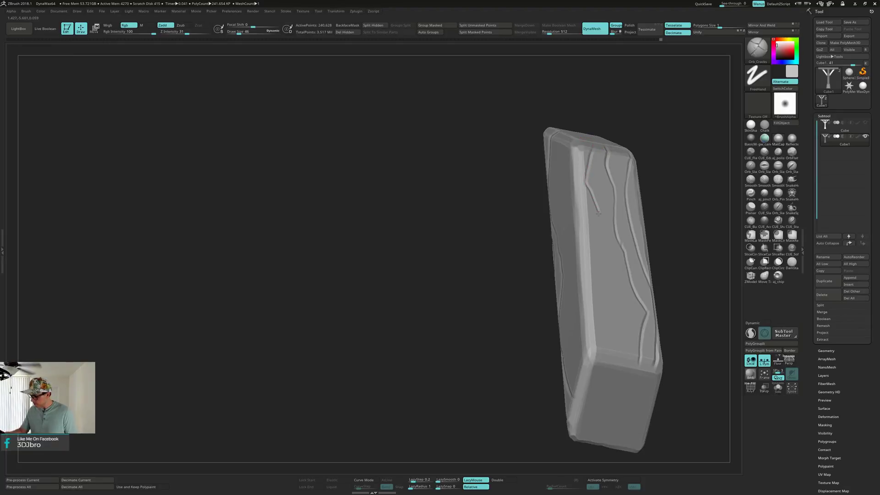
{"action": "left_click_drag", "start_coordinate": [593, 258], "coordinate": [595, 347]}
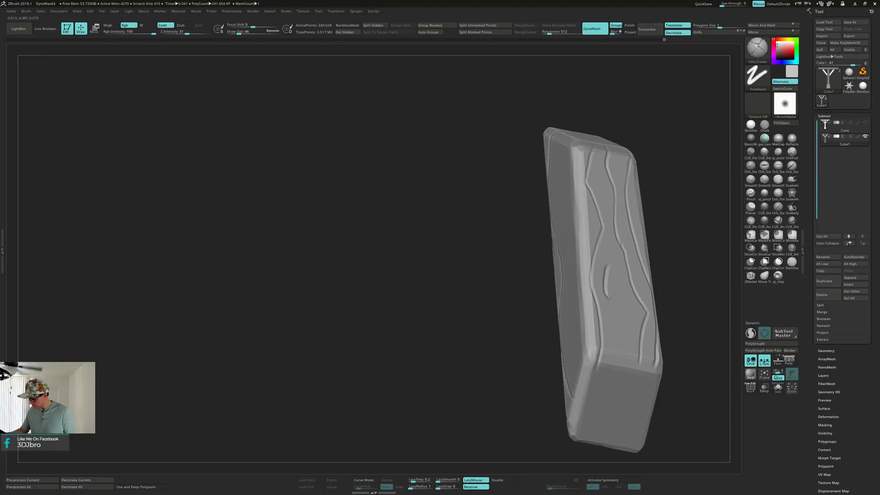
{"action": "left_click_drag", "start_coordinate": [608, 298], "coordinate": [610, 264]}
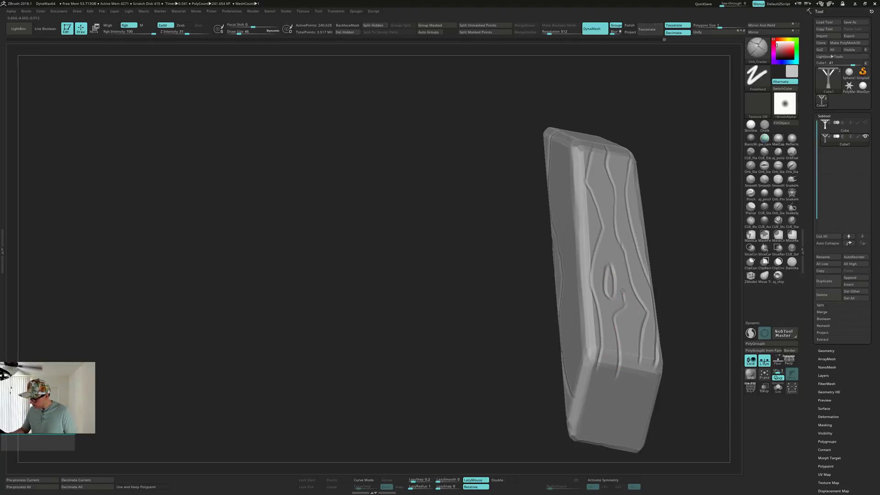
Reduce the brush's draw size to 25 and unhide the hidden parts of the subtool around the brace.
{"action": "right_click_drag", "start_coordinate": [619, 268], "coordinate": [536, 159]}
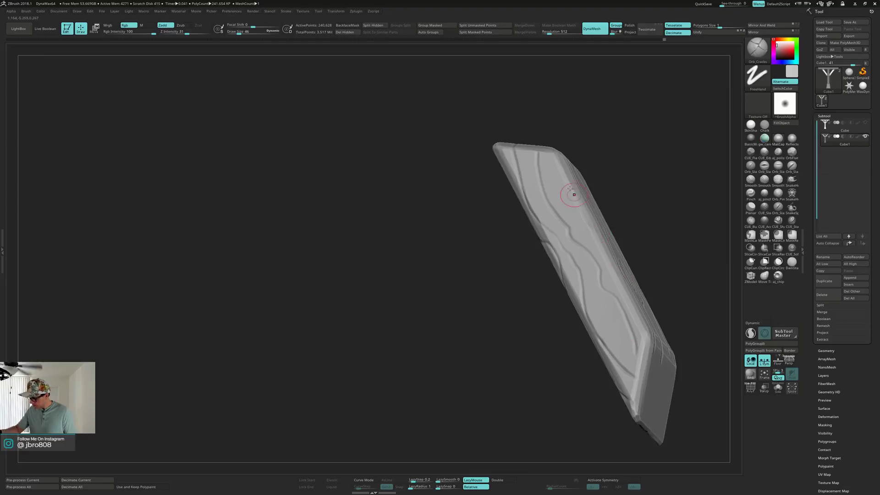
{"action": "mouse_move", "coordinate": [572, 195]}
{"action": "right_mouse_down"}
{"action": "mouse_move", "coordinate": [559, 190]}
{"action": "mouse_move", "coordinate": [566, 184]}
{"action": "mouse_move", "coordinate": [552, 117]}
{"action": "mouse_move", "coordinate": [539, 136]}
{"action": "mouse_move", "coordinate": [531, 108]}
{"action": "mouse_move", "coordinate": [528, 210]}
{"action": "right_mouse_up"}
{"action": "key", "text": "s"}
{"action": "left_click_drag", "start_coordinate": [530, 187], "coordinate": [527, 188]}
{"action": "left_click", "coordinate": [628, 300], "text": "ctrl+shift"}
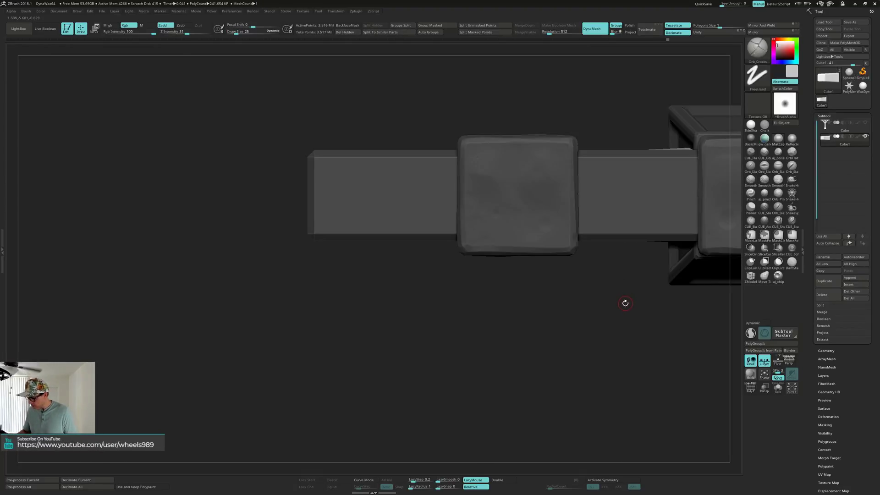
Split the masked crossbeam and vertical post into their own subtool and isolate the diagonal braces with Solo.
{"action": "right_click_drag", "start_coordinate": [620, 311], "coordinate": [539, 302]}
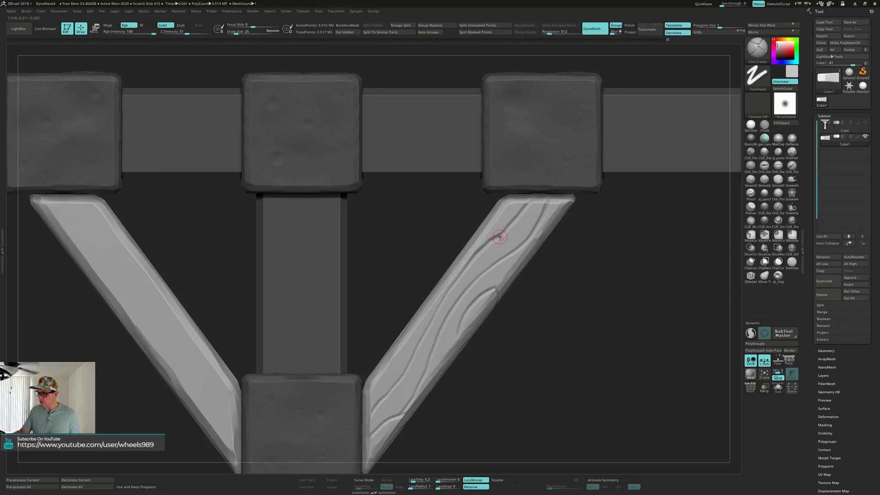
{"action": "left_click", "coordinate": [486, 32]}
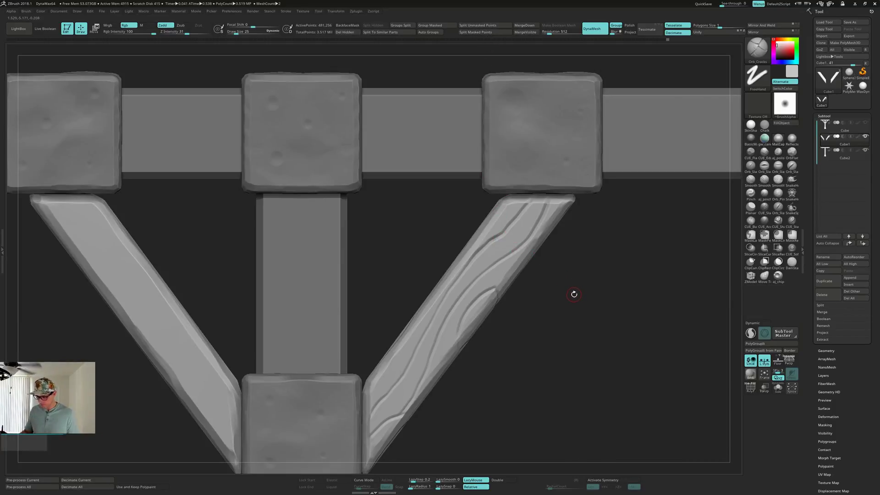
{"action": "key", "text": "alt+s"}
{"action": "left_click_drag", "start_coordinate": [558, 304], "coordinate": [578, 281], "text": "alt"}
{"action": "left_click_drag", "start_coordinate": [578, 281], "coordinate": [567, 298]}
Turn on Sculptris Pro and carve a spiral of growth rings into the upper end face of the right-hand brace.
{"action": "left_click", "coordinate": [750, 333]}
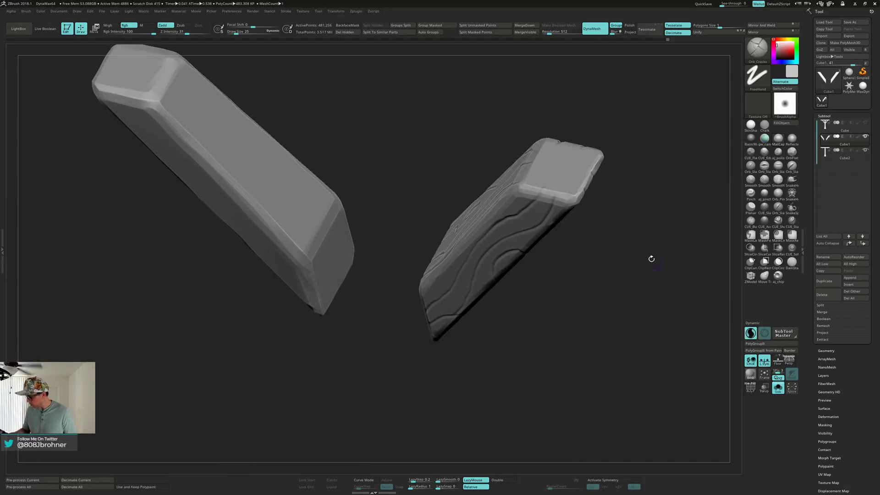
{"action": "left_click_drag", "start_coordinate": [601, 213], "coordinate": [564, 174], "text": "alt"}
{"action": "right_click_drag", "start_coordinate": [561, 175], "coordinate": [553, 184], "text": "alt"}
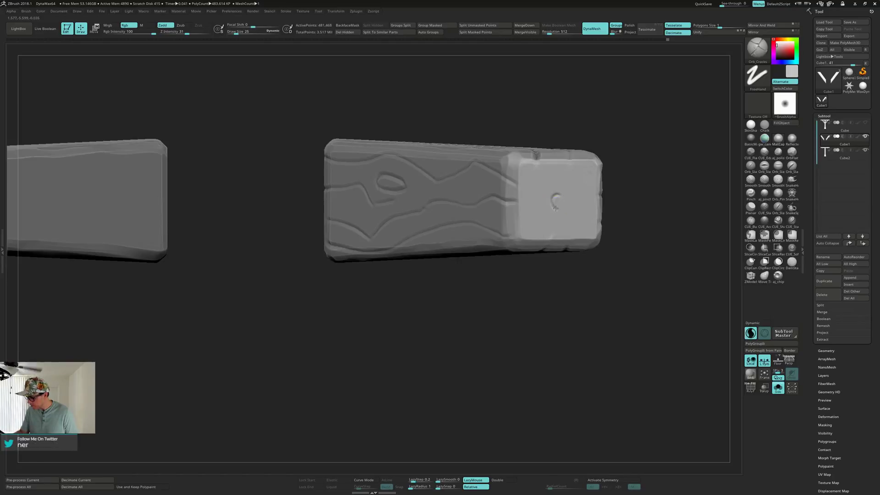
{"action": "mouse_move", "coordinate": [568, 195]}
{"action": "left_mouse_down"}
{"action": "mouse_move", "coordinate": [555, 184]}
{"action": "mouse_move", "coordinate": [543, 194]}
{"action": "mouse_move", "coordinate": [566, 215]}
{"action": "left_mouse_up"}
{"action": "mouse_move", "coordinate": [570, 183]}
{"action": "left_mouse_down"}
{"action": "mouse_move", "coordinate": [552, 177]}
{"action": "mouse_move", "coordinate": [532, 187]}
{"action": "mouse_move", "coordinate": [532, 212]}
{"action": "mouse_move", "coordinate": [556, 229]}
{"action": "mouse_move", "coordinate": [578, 216]}
{"action": "mouse_move", "coordinate": [588, 191]}
{"action": "mouse_move", "coordinate": [523, 188]}
{"action": "mouse_move", "coordinate": [525, 207]}
{"action": "mouse_move", "coordinate": [545, 236]}
{"action": "mouse_move", "coordinate": [587, 228]}
{"action": "left_mouse_up"}
{"action": "left_click_drag", "start_coordinate": [593, 188], "coordinate": [578, 165]}
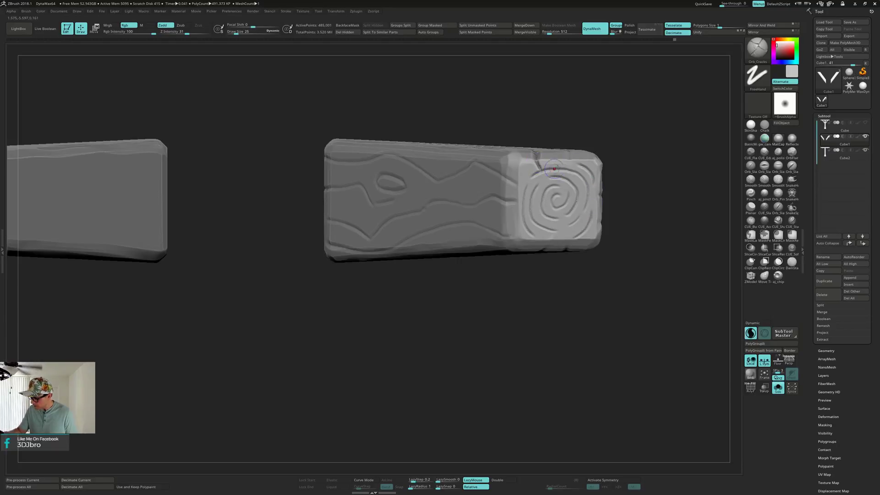
Carve short radial cracks from all edges of the upper end face inward across the growth rings.
{"action": "left_click_drag", "start_coordinate": [569, 157], "coordinate": [567, 170]}
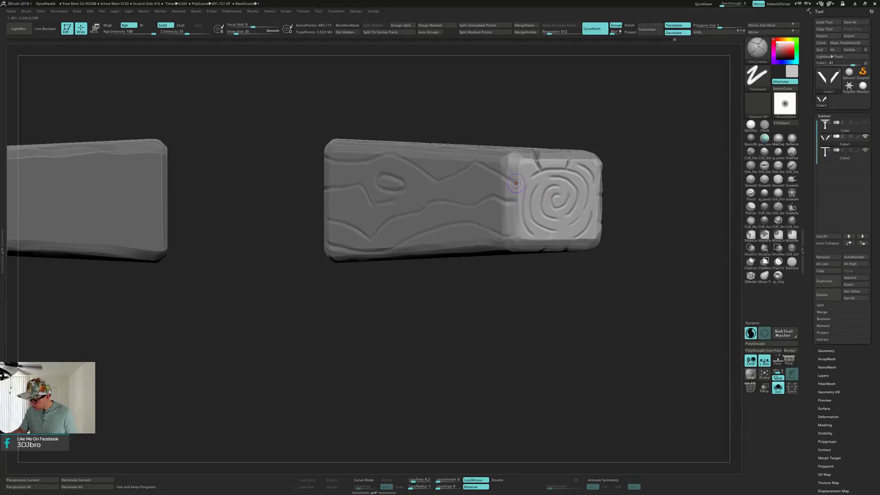
{"action": "mouse_move", "coordinate": [518, 183]}
{"action": "left_mouse_down"}
{"action": "mouse_move", "coordinate": [545, 189]}
{"action": "mouse_move", "coordinate": [529, 228]}
{"action": "mouse_move", "coordinate": [553, 213]}
{"action": "left_mouse_up"}
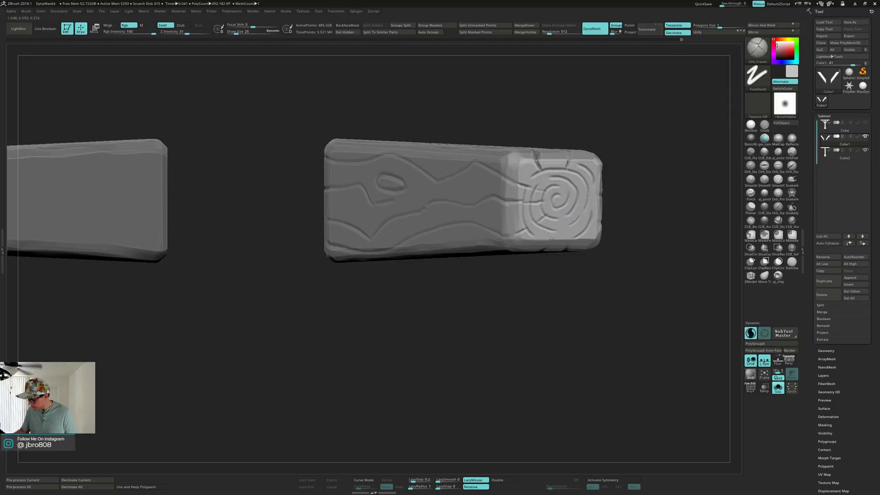
{"action": "right_click_drag", "start_coordinate": [568, 233], "coordinate": [578, 201]}
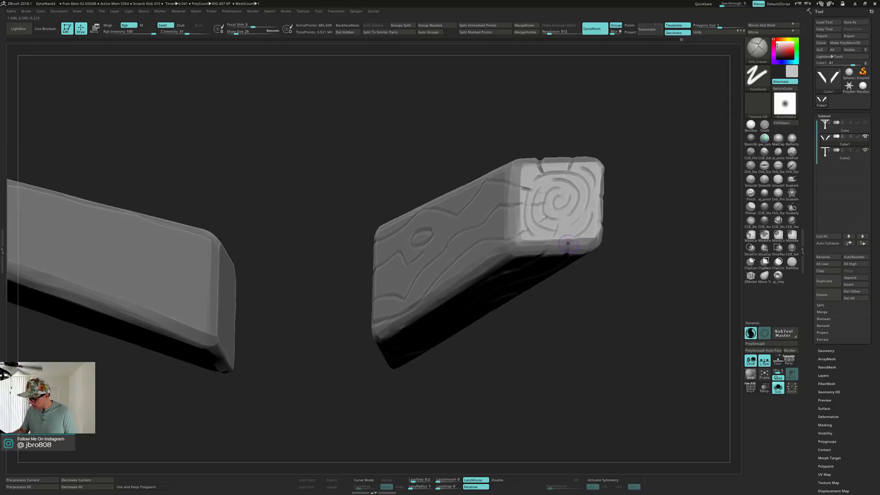
{"action": "mouse_move", "coordinate": [569, 240]}
{"action": "left_mouse_down"}
{"action": "mouse_move", "coordinate": [567, 228]}
{"action": "mouse_move", "coordinate": [600, 198]}
{"action": "mouse_move", "coordinate": [586, 198]}
{"action": "left_mouse_up"}
{"action": "mouse_move", "coordinate": [592, 195]}
{"action": "right_mouse_down"}
{"action": "mouse_move", "coordinate": [556, 200]}
{"action": "mouse_move", "coordinate": [573, 204]}
{"action": "right_mouse_up"}
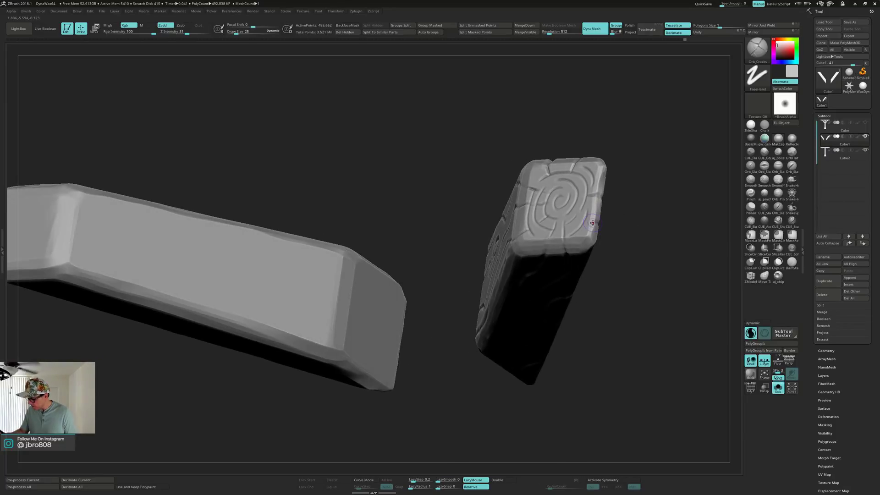
{"action": "left_click_drag", "start_coordinate": [597, 223], "coordinate": [584, 216]}
Check the brace within the whole structure, isolate the braces again, and start a spiral in the carved brace's lower end face.
{"action": "left_click_drag", "start_coordinate": [651, 268], "coordinate": [690, 239]}
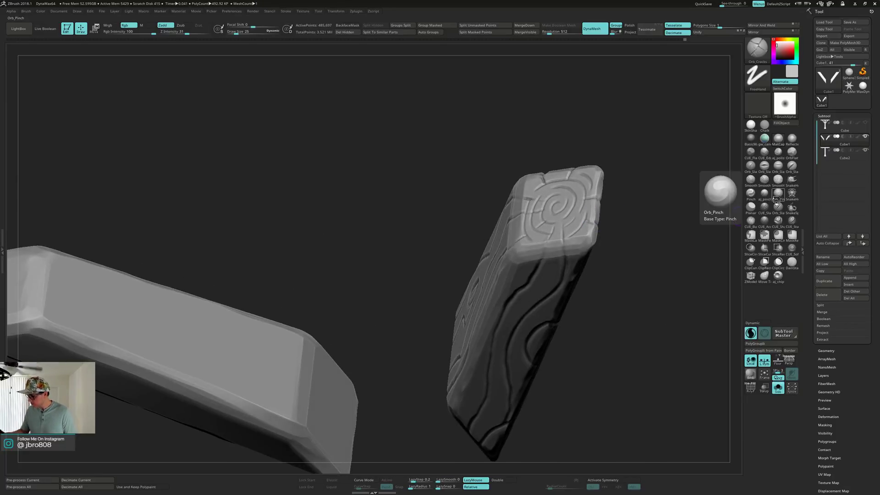
{"action": "left_click", "coordinate": [777, 388]}
{"action": "right_click_drag", "start_coordinate": [656, 239], "coordinate": [631, 265]}
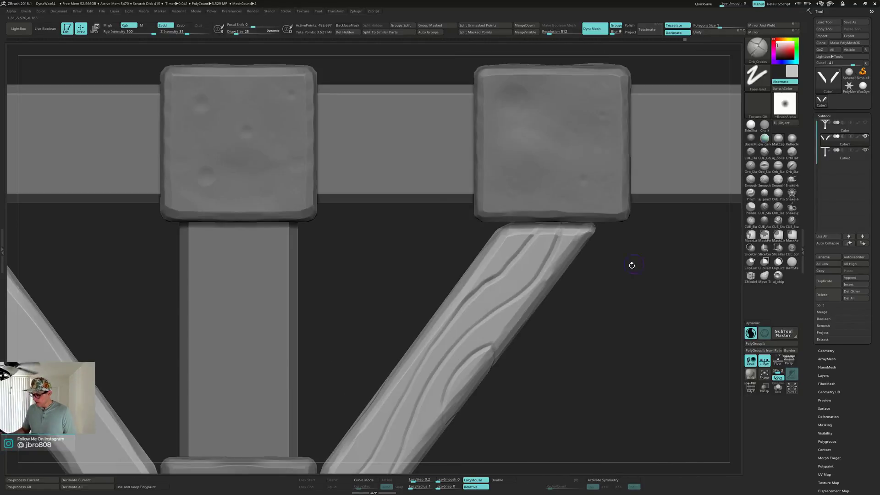
{"action": "left_click_drag", "start_coordinate": [643, 327], "coordinate": [624, 324]}
{"action": "key", "text": "alt+s"}
{"action": "right_click_drag", "start_coordinate": [624, 324], "coordinate": [474, 306]}
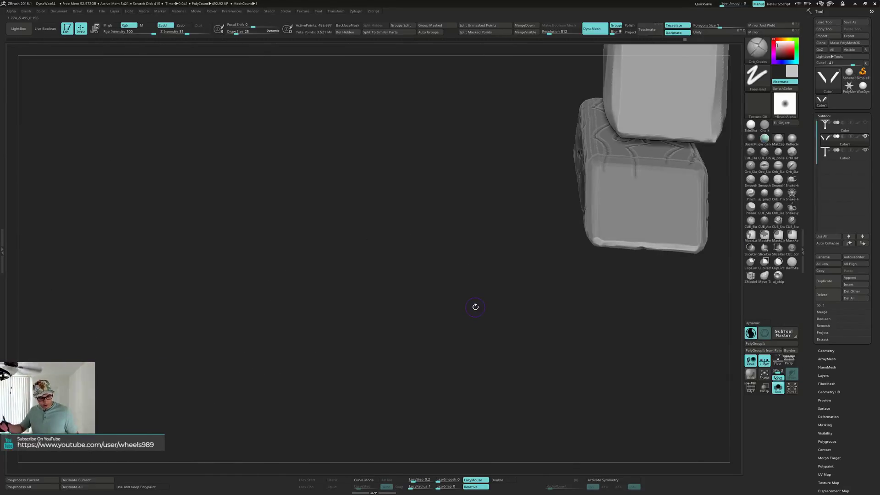
{"action": "right_click_drag", "start_coordinate": [475, 304], "coordinate": [527, 319]}
{"action": "right_click_drag", "start_coordinate": [503, 204], "coordinate": [503, 207]}
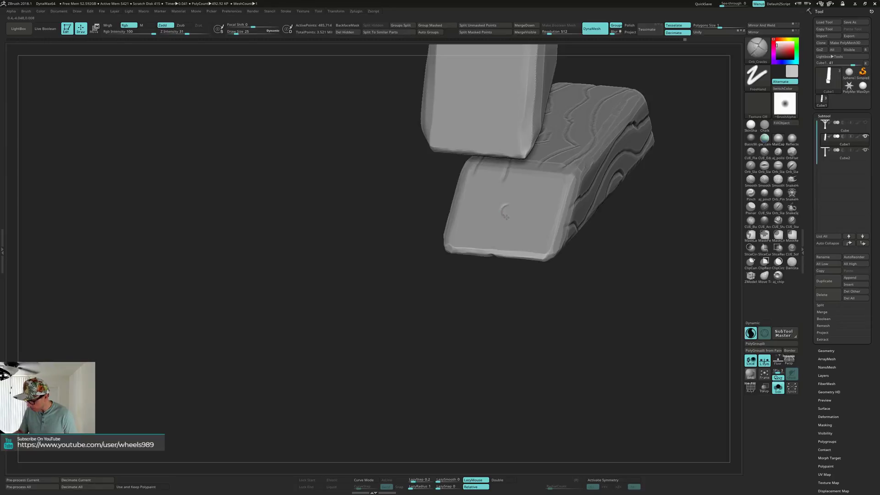
{"action": "mouse_move", "coordinate": [519, 199]}
{"action": "left_mouse_down"}
{"action": "mouse_move", "coordinate": [494, 202]}
{"action": "mouse_move", "coordinate": [502, 224]}
{"action": "left_mouse_up"}
{"action": "mouse_move", "coordinate": [502, 225]}
{"action": "right_mouse_down"}
{"action": "mouse_move", "coordinate": [510, 224]}
{"action": "mouse_move", "coordinate": [491, 222]}
{"action": "mouse_move", "coordinate": [501, 230]}
{"action": "right_mouse_up"}
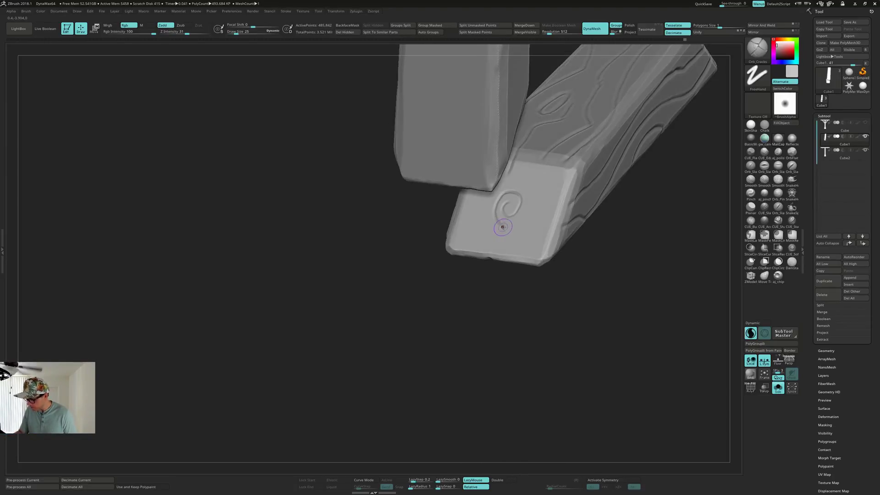
Extend the spiral on the lower end face and surround it with broken concentric growth rings.
{"action": "right_click_drag", "start_coordinate": [532, 195], "coordinate": [515, 194]}
{"action": "mouse_move", "coordinate": [506, 184]}
{"action": "left_mouse_down"}
{"action": "mouse_move", "coordinate": [479, 220]}
{"action": "mouse_move", "coordinate": [492, 234]}
{"action": "mouse_move", "coordinate": [526, 232]}
{"action": "left_mouse_up"}
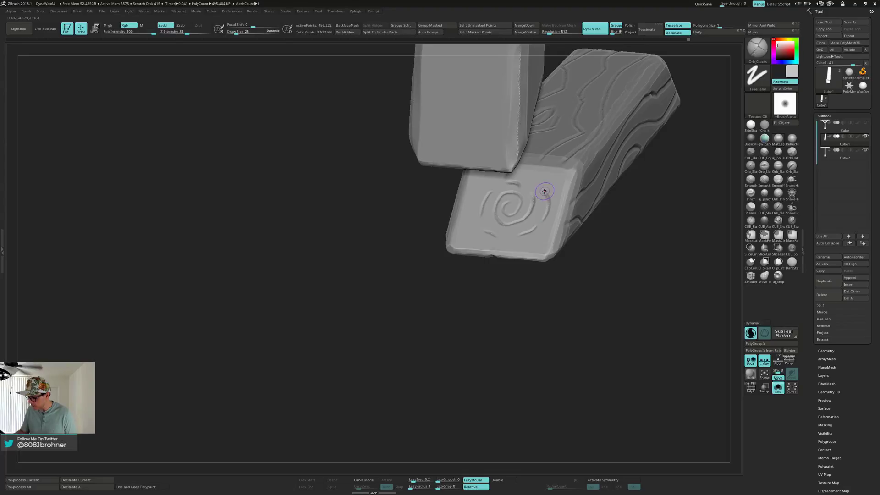
{"action": "right_click_drag", "start_coordinate": [538, 192], "coordinate": [537, 187]}
{"action": "mouse_move", "coordinate": [497, 175]}
{"action": "left_mouse_down"}
{"action": "mouse_move", "coordinate": [480, 184]}
{"action": "mouse_move", "coordinate": [475, 234]}
{"action": "mouse_move", "coordinate": [547, 236]}
{"action": "mouse_move", "coordinate": [559, 208]}
{"action": "left_mouse_up"}
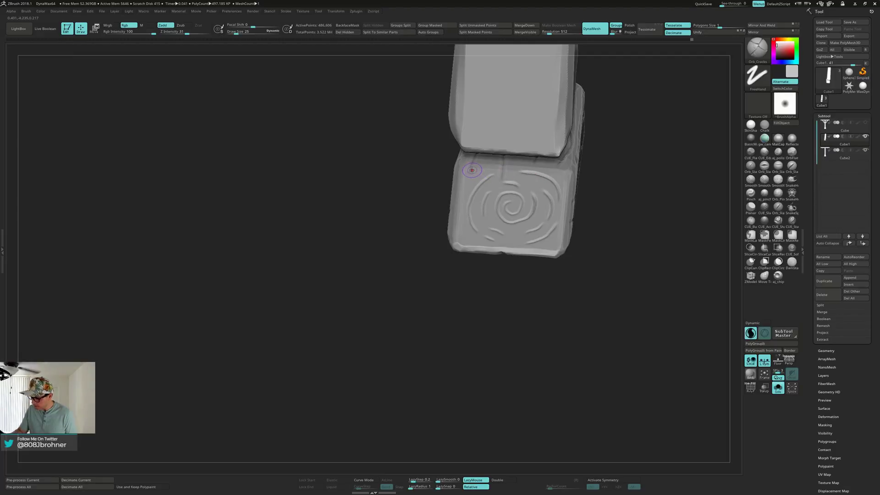
Carve radial cracks over the upper edge and the adjoining side edge of the lower end face.
{"action": "mouse_move", "coordinate": [470, 170]}
{"action": "left_mouse_down"}
{"action": "mouse_move", "coordinate": [459, 191]}
{"action": "mouse_move", "coordinate": [479, 179]}
{"action": "mouse_move", "coordinate": [500, 182]}
{"action": "left_mouse_up"}
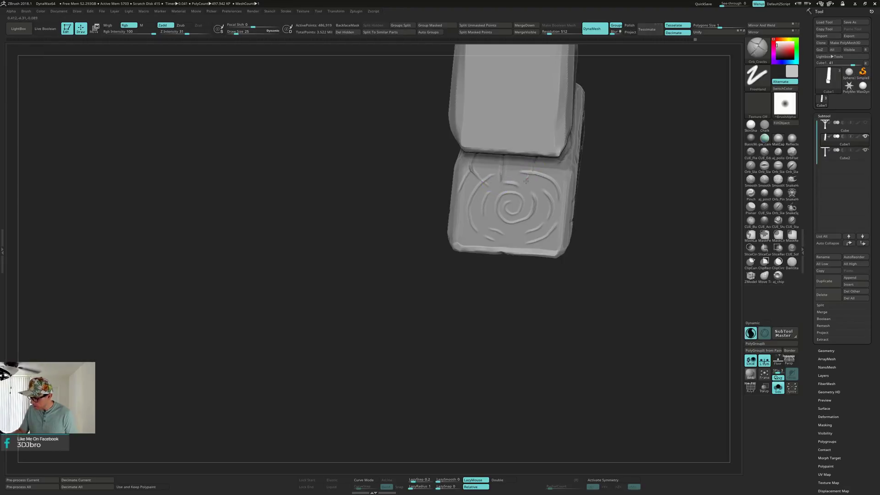
{"action": "right_click_drag", "start_coordinate": [529, 173], "coordinate": [550, 186]}
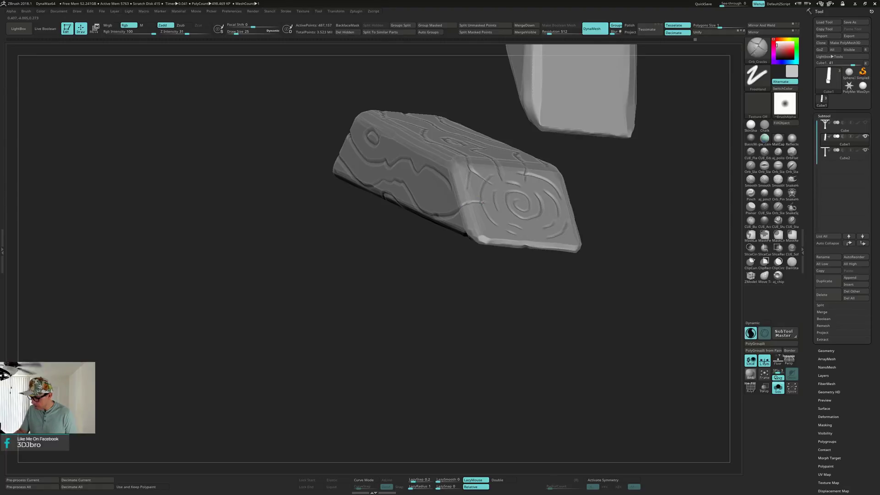
{"action": "right_click_drag", "start_coordinate": [482, 202], "coordinate": [486, 223]}
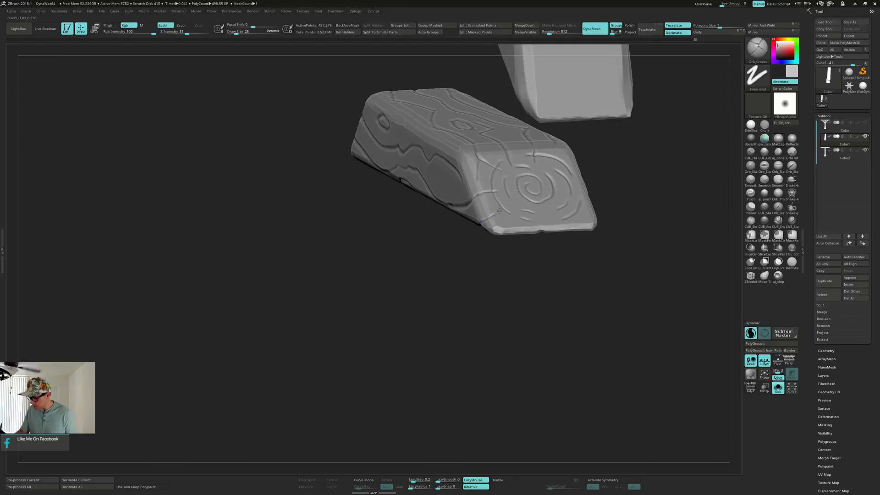
{"action": "mouse_move", "coordinate": [528, 188]}
{"action": "right_mouse_down"}
{"action": "mouse_move", "coordinate": [530, 216]}
{"action": "mouse_move", "coordinate": [532, 203]}
{"action": "right_mouse_up"}
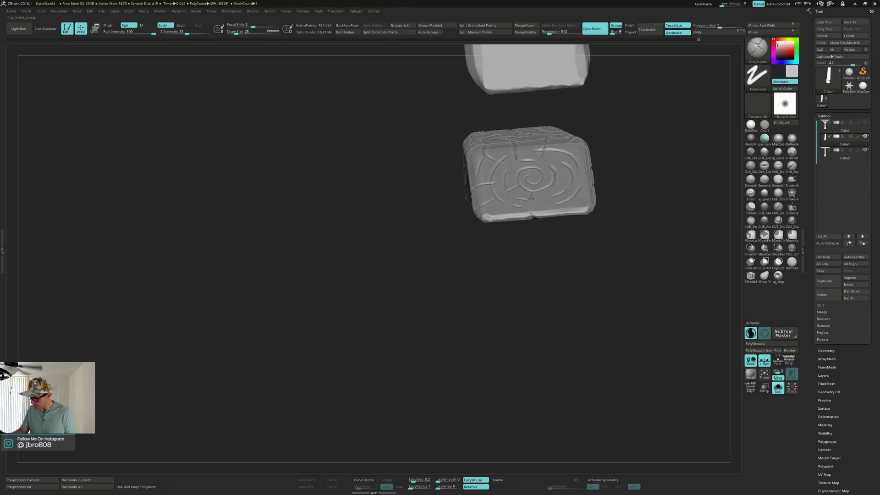
Carve cracks over the bottom edge, a bottom corner and the remaining side edge of the lower end face.
{"action": "right_click_drag", "start_coordinate": [531, 206], "coordinate": [584, 212]}
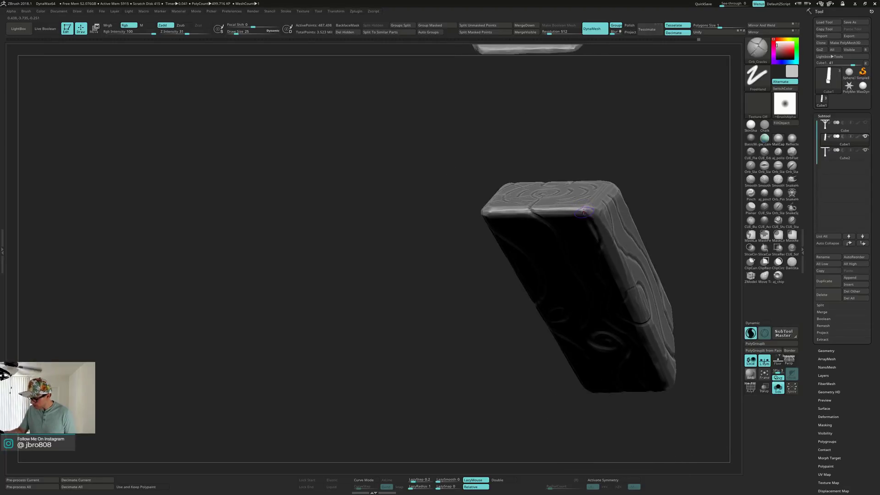
{"action": "left_click_drag", "start_coordinate": [583, 210], "coordinate": [584, 214]}
{"action": "mouse_move", "coordinate": [584, 211]}
{"action": "right_mouse_down"}
{"action": "mouse_move", "coordinate": [583, 187]}
{"action": "mouse_move", "coordinate": [580, 218]}
{"action": "right_mouse_up"}
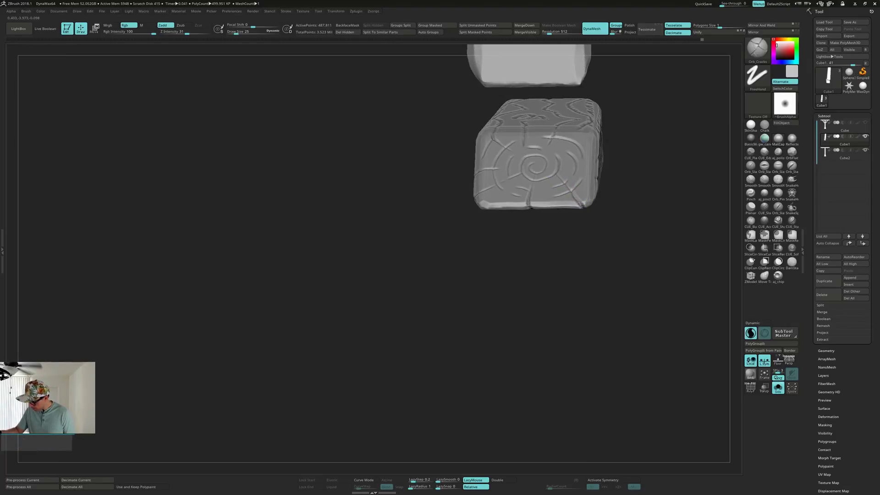
{"action": "right_click_drag", "start_coordinate": [581, 204], "coordinate": [600, 183]}
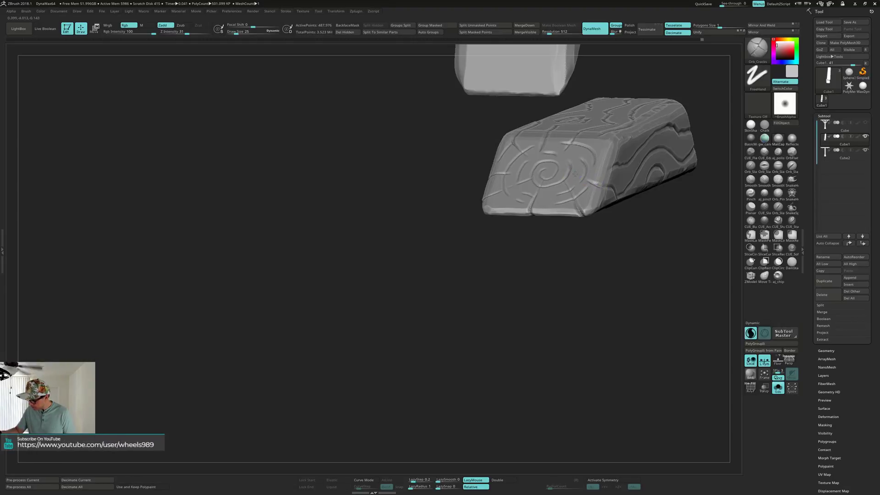
{"action": "right_click_drag", "start_coordinate": [584, 171], "coordinate": [608, 162]}
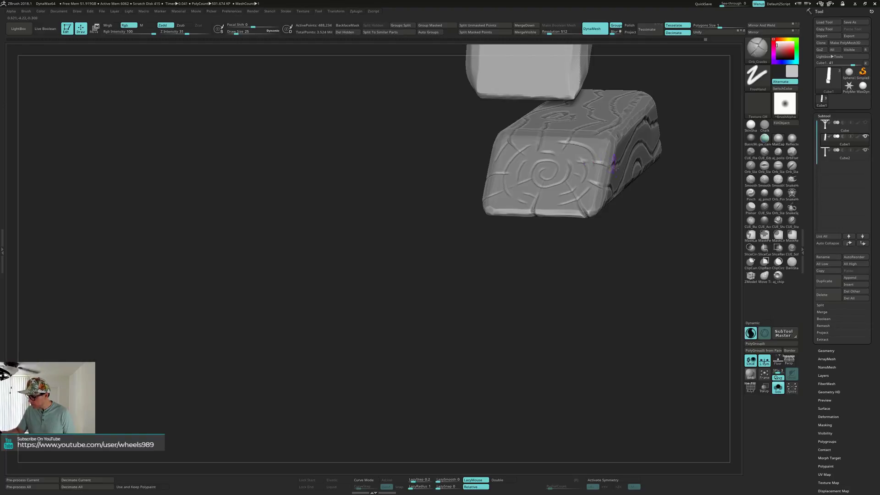
Turn off Sculptris Pro and switch to the ClayBuildup brush with a draw size of 49.
{"action": "mouse_move", "coordinate": [614, 166]}
{"action": "right_mouse_down"}
{"action": "mouse_move", "coordinate": [589, 138]}
{"action": "mouse_move", "coordinate": [613, 181]}
{"action": "mouse_move", "coordinate": [637, 186]}
{"action": "mouse_move", "coordinate": [630, 176]}
{"action": "mouse_move", "coordinate": [623, 192]}
{"action": "mouse_move", "coordinate": [639, 183]}
{"action": "mouse_move", "coordinate": [547, 251]}
{"action": "right_mouse_up"}
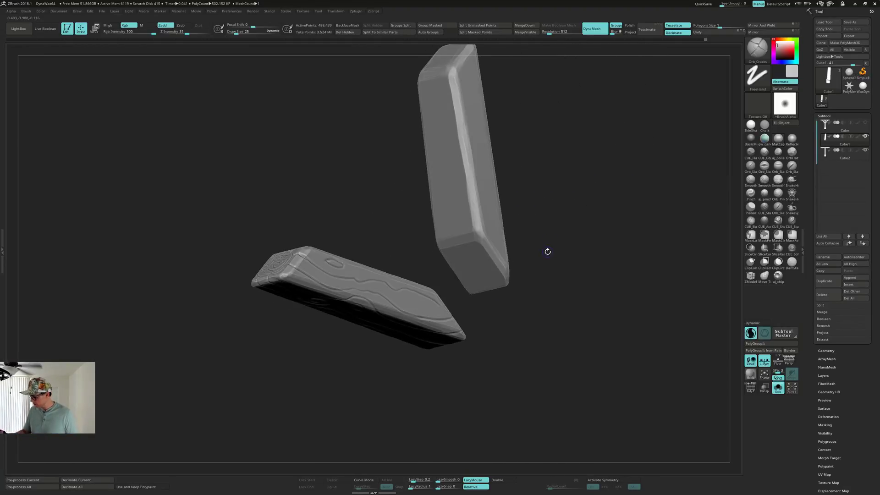
{"action": "left_click", "coordinate": [753, 334]}
{"action": "mouse_move", "coordinate": [651, 275]}
{"action": "right_mouse_down"}
{"action": "mouse_move", "coordinate": [628, 252]}
{"action": "mouse_move", "coordinate": [546, 229]}
{"action": "mouse_move", "coordinate": [546, 253]}
{"action": "mouse_move", "coordinate": [569, 257]}
{"action": "mouse_move", "coordinate": [565, 246]}
{"action": "mouse_move", "coordinate": [581, 240]}
{"action": "mouse_move", "coordinate": [557, 238]}
{"action": "right_mouse_up"}
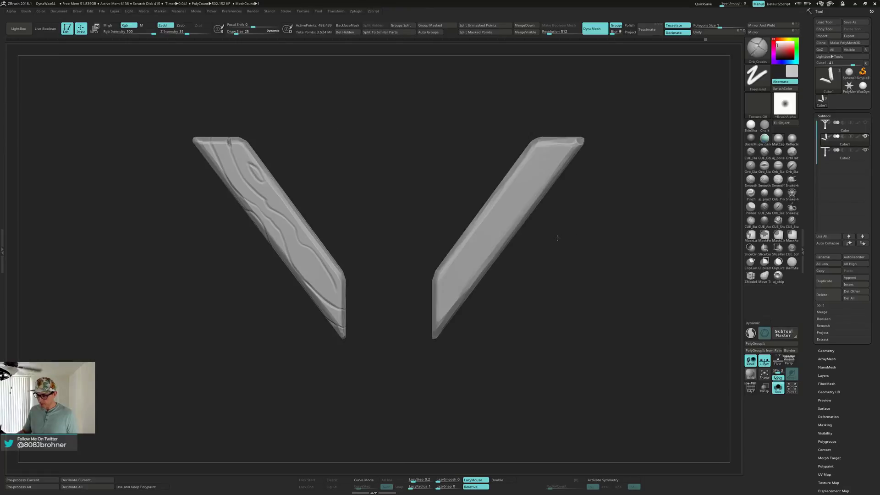
{"action": "right_click_drag", "start_coordinate": [479, 253], "coordinate": [582, 259]}
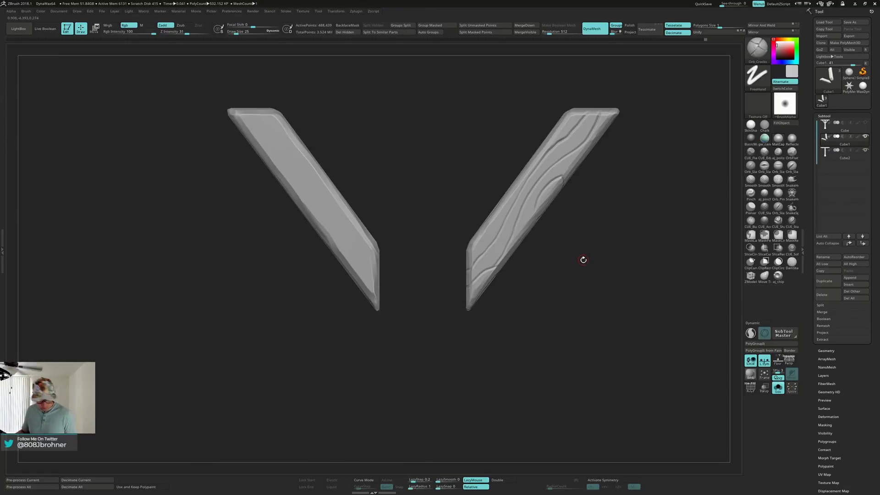
{"action": "key", "text": "b"}
{"action": "key", "text": "c"}
{"action": "key", "text": "b"}
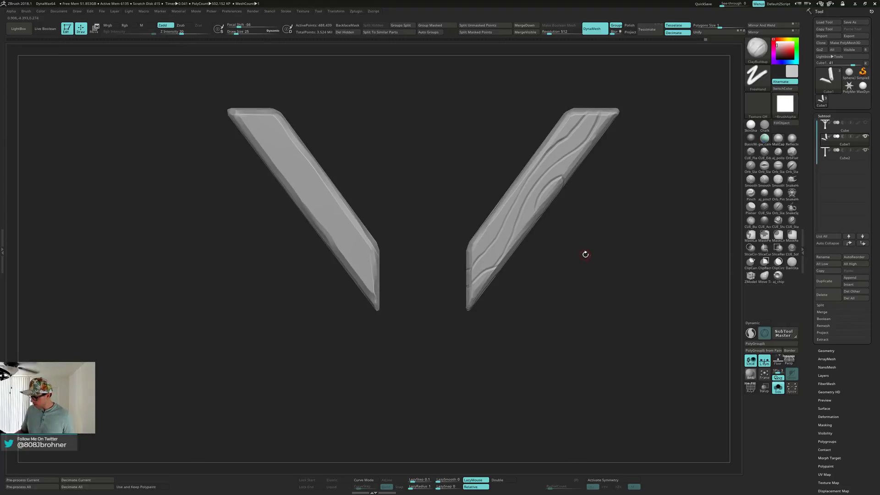
{"action": "key", "text": "s"}
{"action": "left_click_drag", "start_coordinate": [584, 256], "coordinate": [588, 256]}
{"action": "right_click_drag", "start_coordinate": [587, 238], "coordinate": [580, 265], "text": "ctrl"}
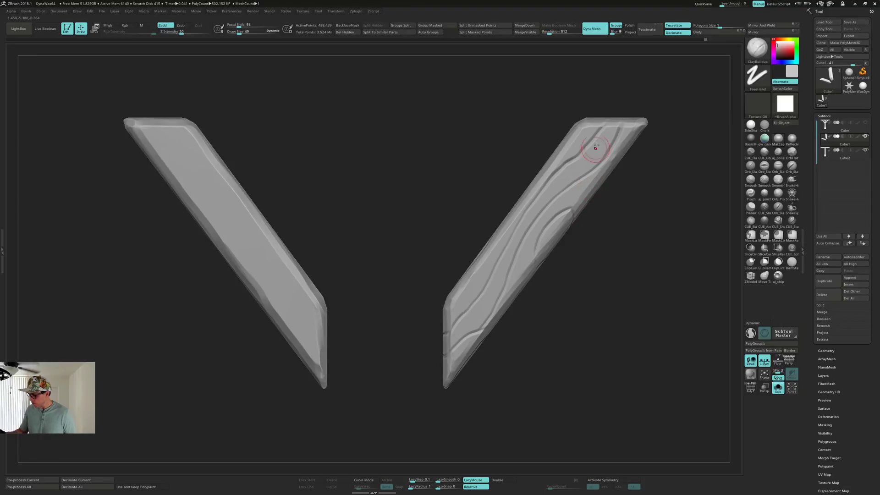
Stroke ClayBuildup wood grain between the cracks along the full front face of the right-hand brace.
{"action": "left_click_drag", "start_coordinate": [611, 137], "coordinate": [590, 160]}
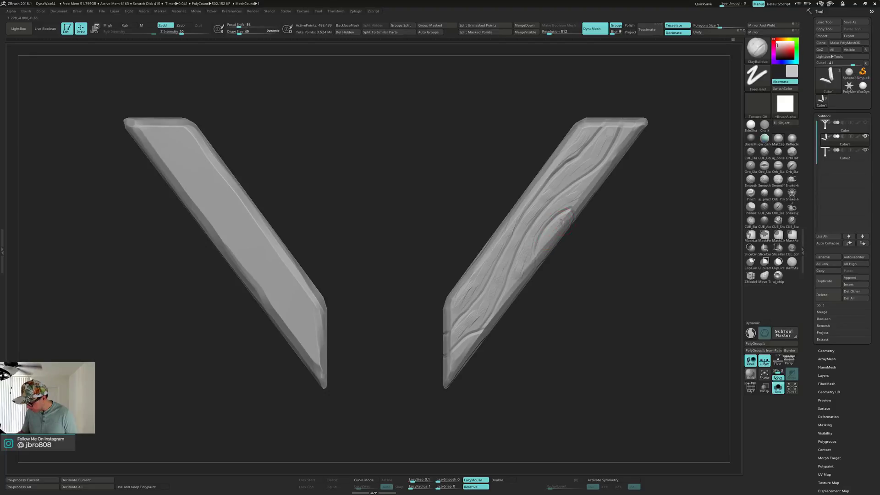
{"action": "mouse_move", "coordinate": [560, 222]}
{"action": "right_mouse_down"}
{"action": "mouse_move", "coordinate": [539, 209]}
{"action": "mouse_move", "coordinate": [546, 219]}
{"action": "mouse_move", "coordinate": [564, 216]}
{"action": "mouse_move", "coordinate": [525, 260]}
{"action": "mouse_move", "coordinate": [530, 251]}
{"action": "mouse_move", "coordinate": [527, 274]}
{"action": "mouse_move", "coordinate": [455, 330]}
{"action": "mouse_move", "coordinate": [455, 346]}
{"action": "right_mouse_up"}
{"action": "right_click_drag", "start_coordinate": [504, 295], "coordinate": [450, 360]}
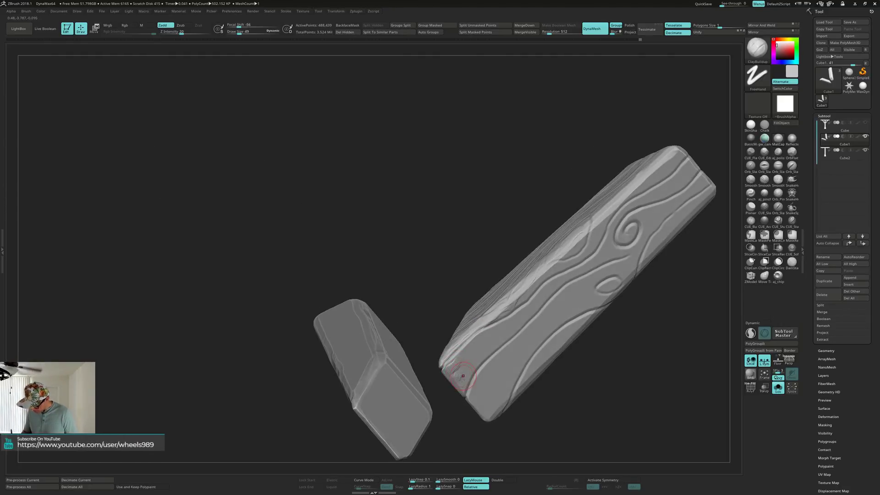
Stroke ClayBuildup wood grain between the cracks along the upper band of the brace face with the spiral knot.
{"action": "left_click_drag", "start_coordinate": [463, 377], "coordinate": [481, 344]}
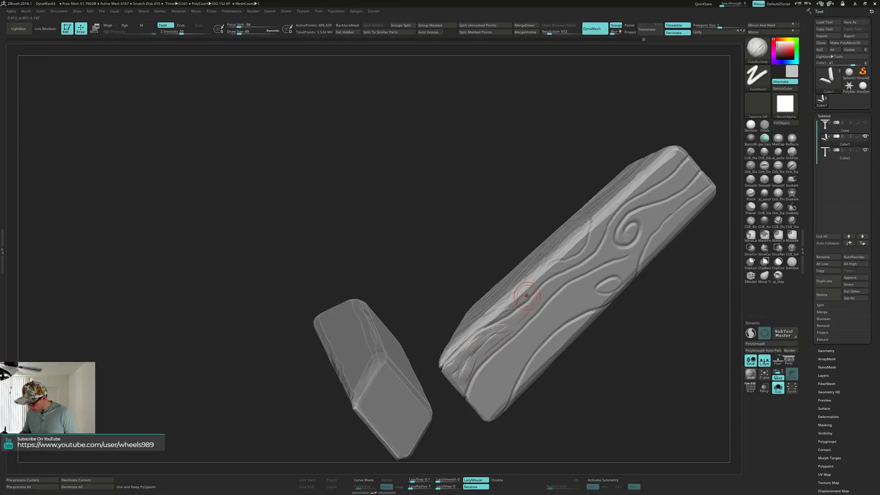
{"action": "right_click_drag", "start_coordinate": [527, 295], "coordinate": [522, 295]}
{"action": "right_click_drag", "start_coordinate": [561, 266], "coordinate": [571, 261]}
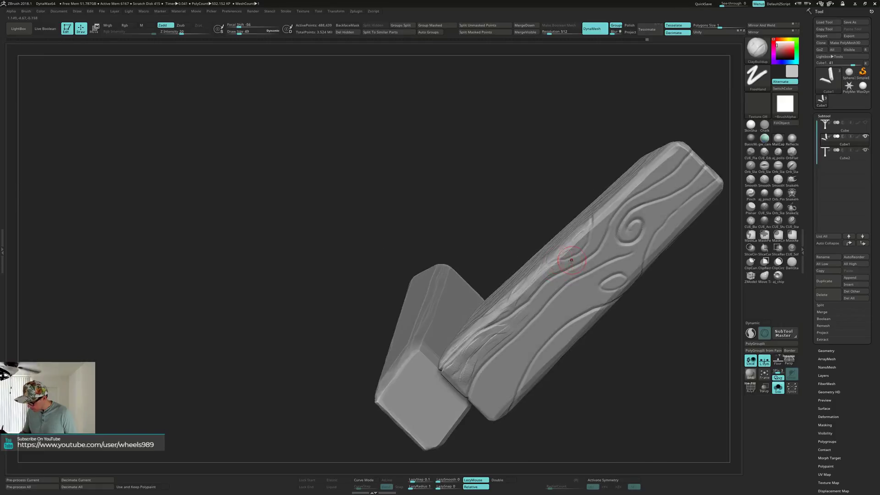
{"action": "right_click_drag", "start_coordinate": [600, 217], "coordinate": [624, 180]}
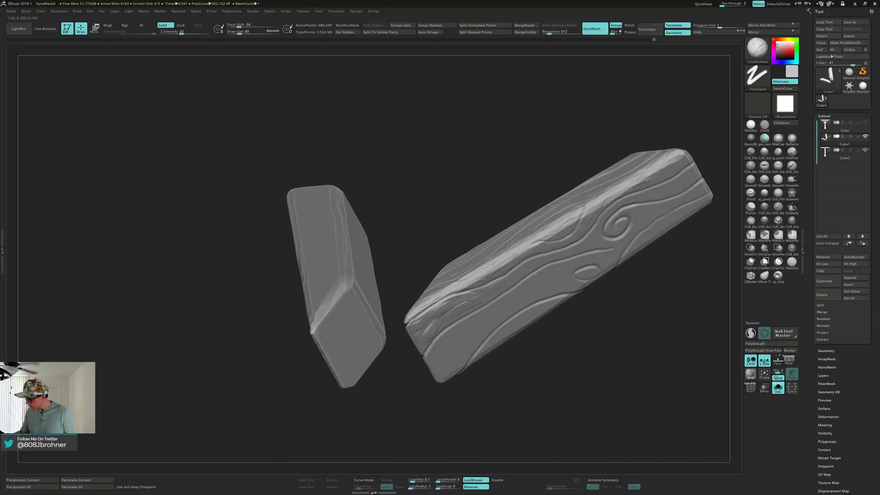
{"action": "right_click_drag", "start_coordinate": [673, 158], "coordinate": [617, 202]}
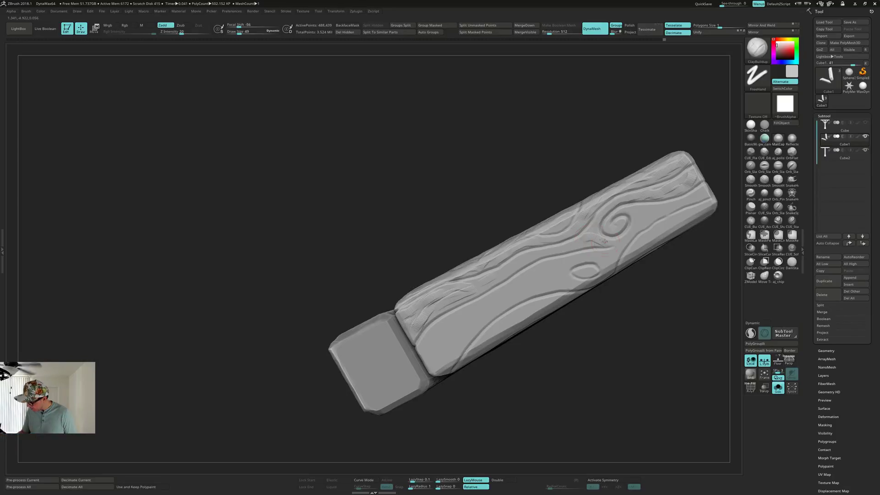
{"action": "left_click_drag", "start_coordinate": [561, 247], "coordinate": [496, 280]}
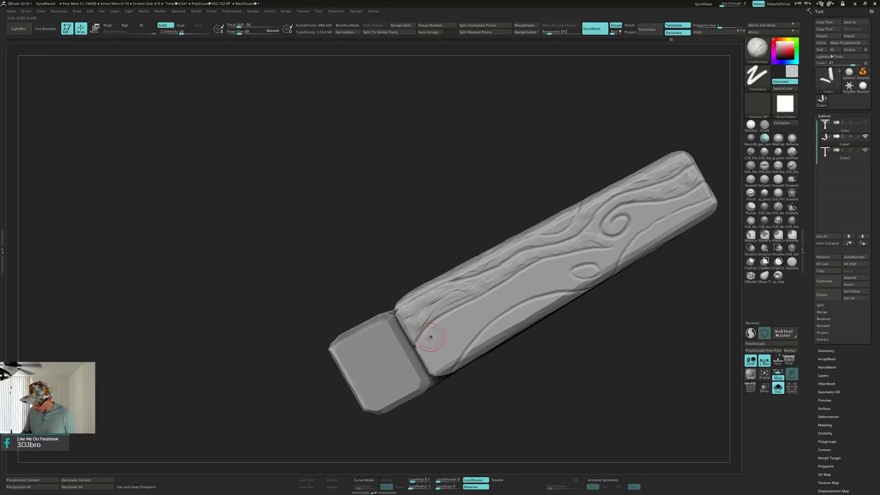
Fill the rest of the spiral-knot face with wood grain, following the cracks around both knots to the lower edge.
{"action": "mouse_move", "coordinate": [429, 355]}
{"action": "left_mouse_down"}
{"action": "mouse_move", "coordinate": [433, 325]}
{"action": "mouse_move", "coordinate": [456, 326]}
{"action": "mouse_move", "coordinate": [458, 349]}
{"action": "mouse_move", "coordinate": [441, 363]}
{"action": "mouse_move", "coordinate": [460, 318]}
{"action": "mouse_move", "coordinate": [471, 331]}
{"action": "mouse_move", "coordinate": [489, 298]}
{"action": "mouse_move", "coordinate": [527, 275]}
{"action": "mouse_move", "coordinate": [514, 299]}
{"action": "mouse_move", "coordinate": [528, 279]}
{"action": "mouse_move", "coordinate": [563, 264]}
{"action": "mouse_move", "coordinate": [539, 287]}
{"action": "mouse_move", "coordinate": [567, 283]}
{"action": "mouse_move", "coordinate": [559, 279]}
{"action": "mouse_move", "coordinate": [572, 266]}
{"action": "mouse_move", "coordinate": [611, 254]}
{"action": "left_mouse_up"}
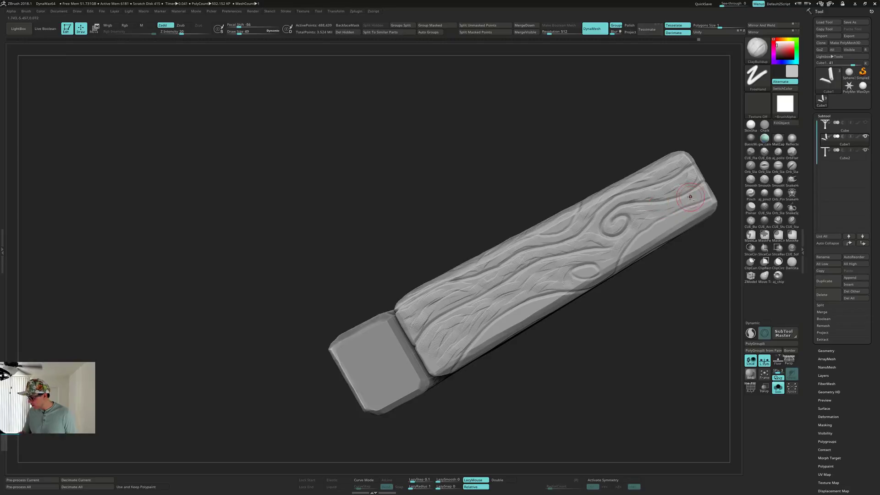
{"action": "right_click_drag", "start_coordinate": [695, 183], "coordinate": [654, 222]}
{"action": "mouse_move", "coordinate": [653, 222]}
{"action": "left_mouse_down"}
{"action": "mouse_move", "coordinate": [638, 243]}
{"action": "mouse_move", "coordinate": [664, 226]}
{"action": "left_mouse_up"}
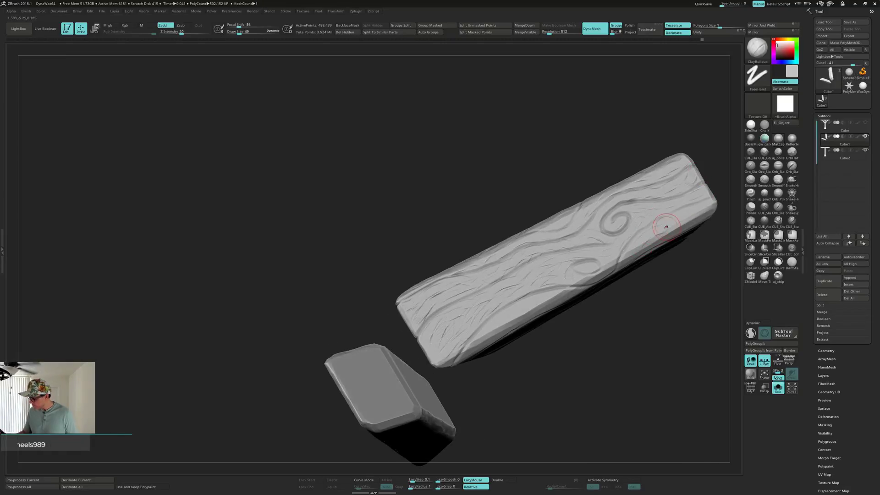
{"action": "right_click_drag", "start_coordinate": [664, 225], "coordinate": [663, 224]}
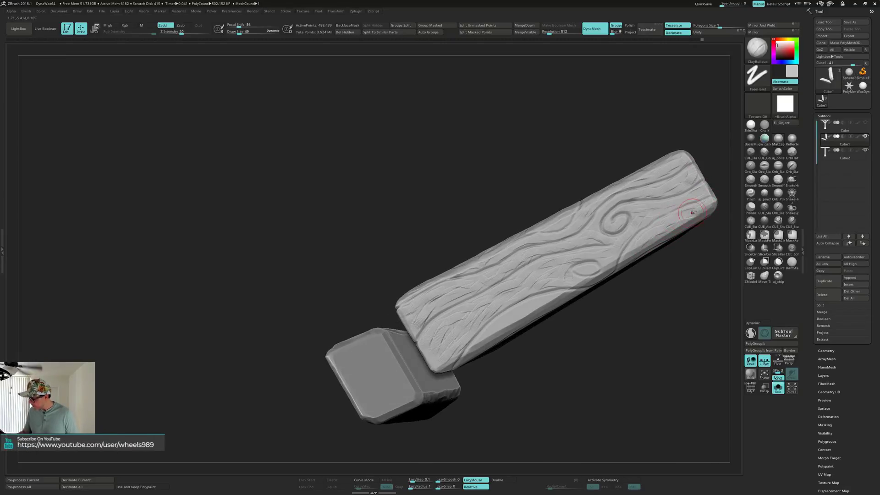
{"action": "right_click_drag", "start_coordinate": [697, 199], "coordinate": [662, 229]}
{"action": "mouse_move", "coordinate": [623, 250]}
{"action": "right_mouse_down"}
{"action": "mouse_move", "coordinate": [630, 236]}
{"action": "mouse_move", "coordinate": [612, 239]}
{"action": "mouse_move", "coordinate": [625, 231]}
{"action": "mouse_move", "coordinate": [573, 255]}
{"action": "mouse_move", "coordinate": [541, 294]}
{"action": "mouse_move", "coordinate": [552, 287]}
{"action": "right_mouse_up"}
{"action": "right_click_drag", "start_coordinate": [477, 341], "coordinate": [460, 354]}
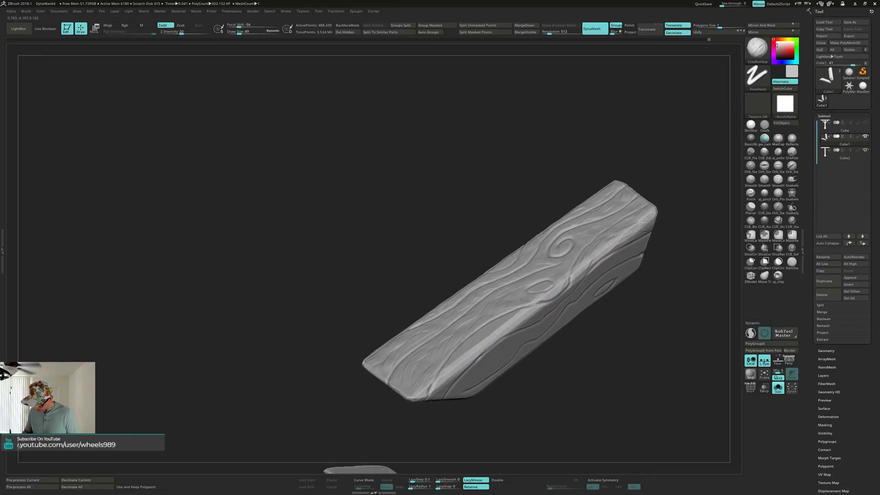
Carry the wood grain over the beveled edge between the spiral-knot face and the adjoining underside face.
{"action": "left_click_drag", "start_coordinate": [445, 384], "coordinate": [436, 393]}
{"action": "right_click_drag", "start_coordinate": [435, 393], "coordinate": [501, 316]}
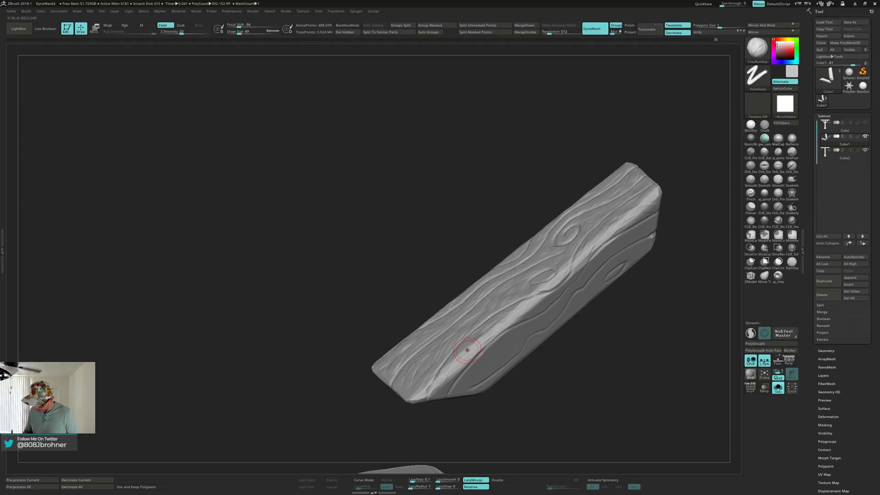
{"action": "mouse_move", "coordinate": [478, 345]}
{"action": "right_mouse_down"}
{"action": "mouse_move", "coordinate": [446, 377]}
{"action": "mouse_move", "coordinate": [455, 348]}
{"action": "mouse_move", "coordinate": [445, 385]}
{"action": "mouse_move", "coordinate": [449, 376]}
{"action": "mouse_move", "coordinate": [424, 357]}
{"action": "mouse_move", "coordinate": [477, 366]}
{"action": "mouse_move", "coordinate": [474, 266]}
{"action": "mouse_move", "coordinate": [534, 237]}
{"action": "right_mouse_up"}
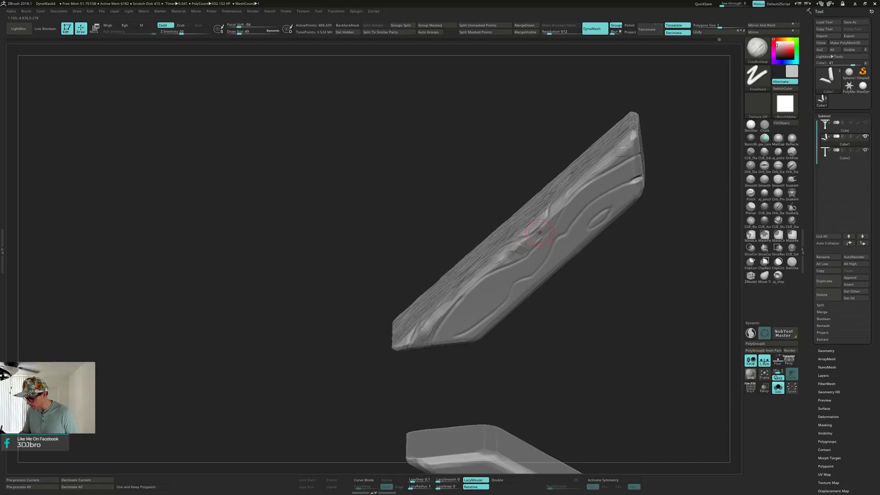
{"action": "right_click_drag", "start_coordinate": [556, 196], "coordinate": [630, 168]}
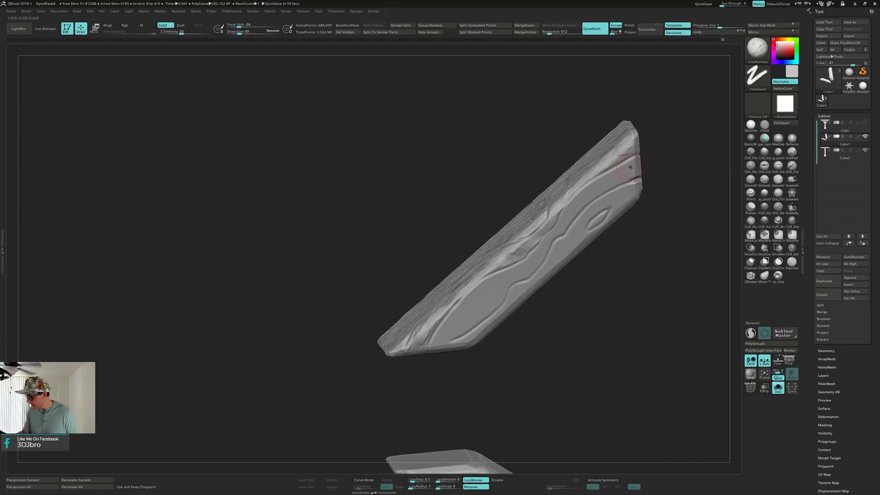
Stroke wood grain between the cracks and around the oval knot along the full underside face of the brace.
{"action": "mouse_move", "coordinate": [627, 176]}
{"action": "left_mouse_down"}
{"action": "mouse_move", "coordinate": [581, 196]}
{"action": "mouse_move", "coordinate": [533, 262]}
{"action": "mouse_move", "coordinate": [499, 287]}
{"action": "mouse_move", "coordinate": [490, 281]}
{"action": "mouse_move", "coordinate": [469, 300]}
{"action": "mouse_move", "coordinate": [489, 304]}
{"action": "mouse_move", "coordinate": [451, 320]}
{"action": "mouse_move", "coordinate": [440, 340]}
{"action": "left_mouse_up"}
{"action": "left_click_drag", "start_coordinate": [482, 384], "coordinate": [479, 352]}
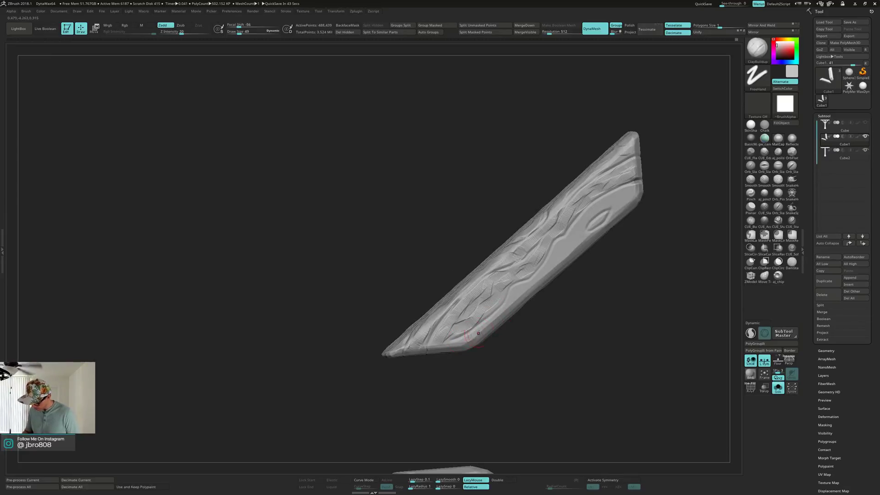
{"action": "right_click_drag", "start_coordinate": [478, 333], "coordinate": [487, 329]}
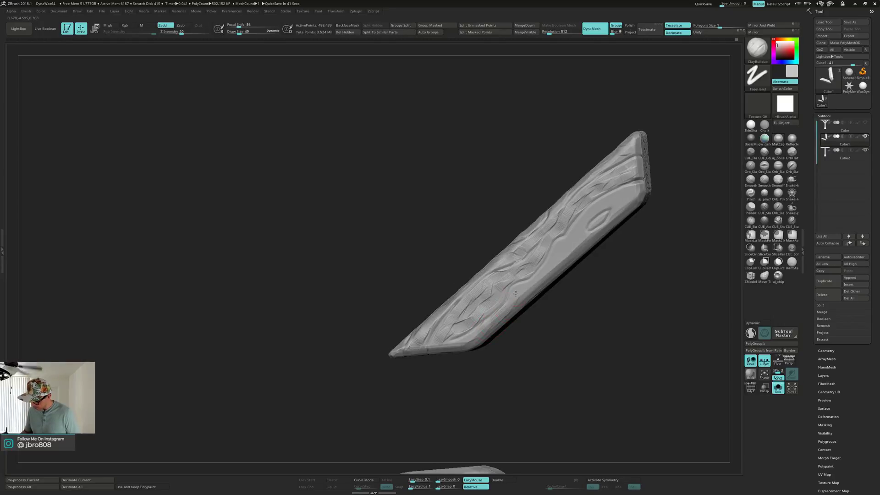
{"action": "right_click_drag", "start_coordinate": [552, 268], "coordinate": [542, 281]}
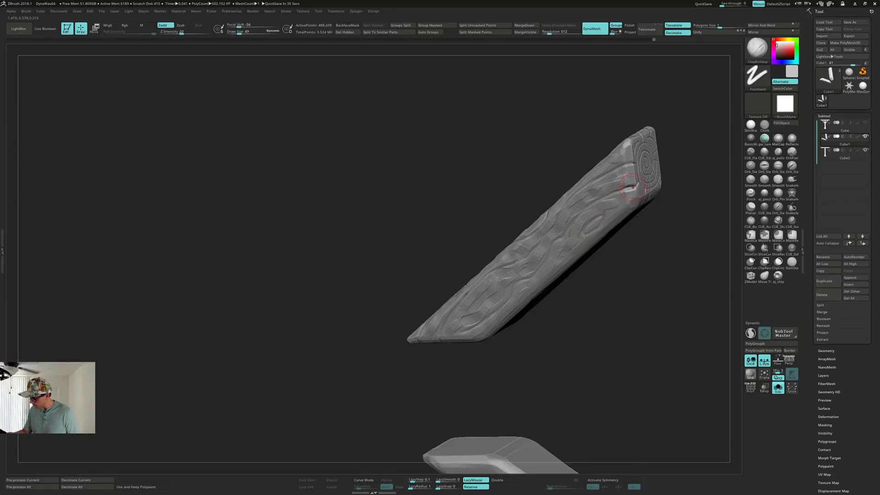
Add wood grain along the edge between the underside face and the next long face, undoing a stray stroke.
{"action": "mouse_move", "coordinate": [613, 211]}
{"action": "right_mouse_down"}
{"action": "mouse_move", "coordinate": [623, 197]}
{"action": "mouse_move", "coordinate": [627, 210]}
{"action": "mouse_move", "coordinate": [621, 204]}
{"action": "mouse_move", "coordinate": [615, 224]}
{"action": "right_mouse_up"}
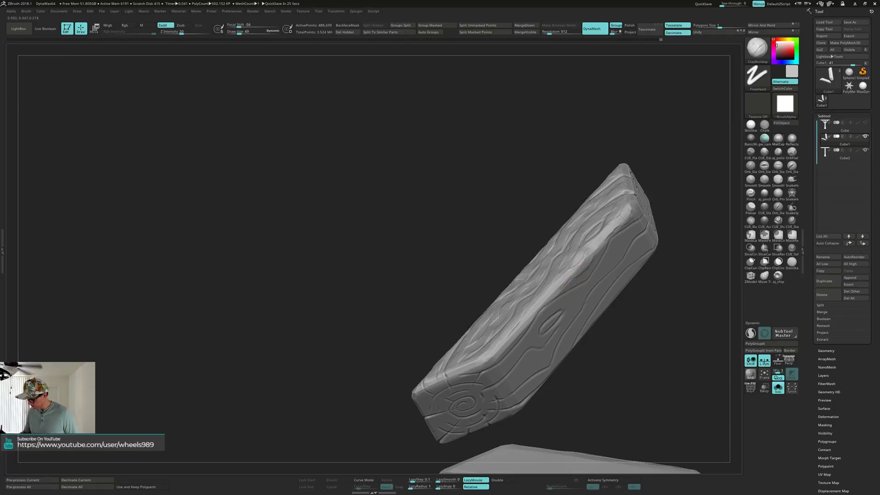
{"action": "right_click_drag", "start_coordinate": [573, 282], "coordinate": [543, 278]}
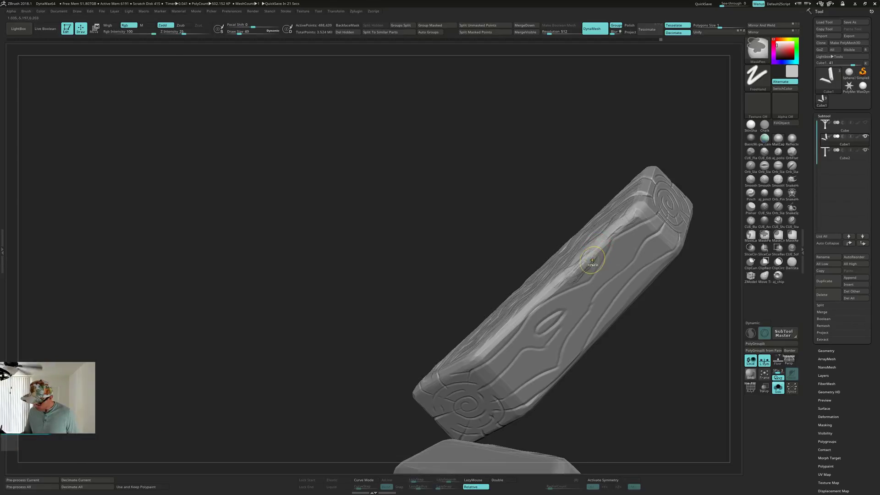
{"action": "key", "text": "ctrl+z"}
{"action": "right_click_drag", "start_coordinate": [597, 257], "coordinate": [603, 243]}
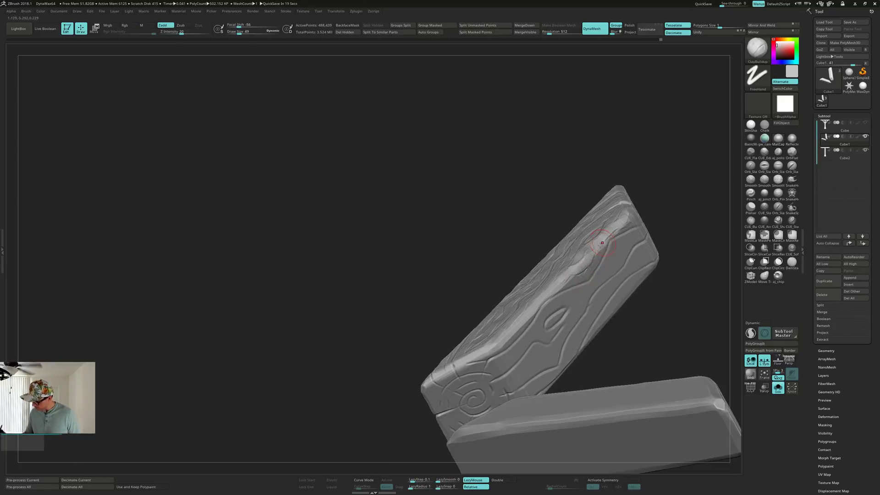
{"action": "right_click_drag", "start_coordinate": [552, 286], "coordinate": [528, 314]}
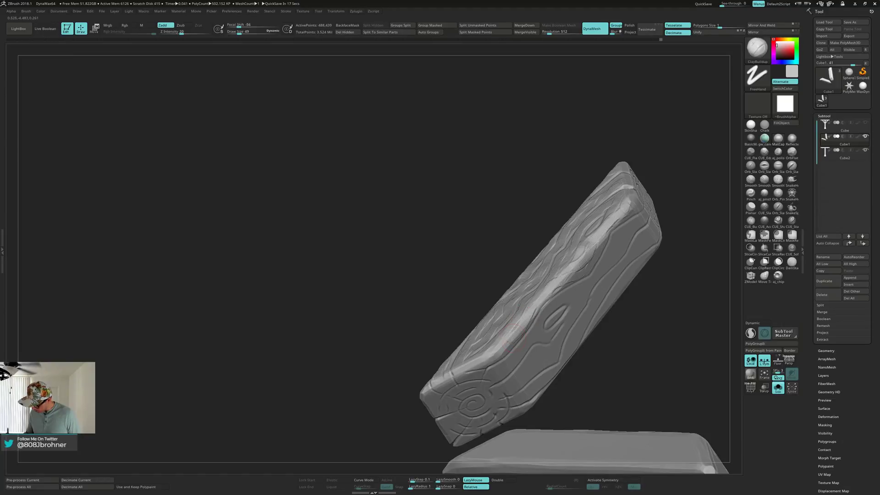
Stroke wood grain around the eye-shaped knot and between the cracks along the last ungrained long face.
{"action": "right_click_drag", "start_coordinate": [502, 343], "coordinate": [535, 333]}
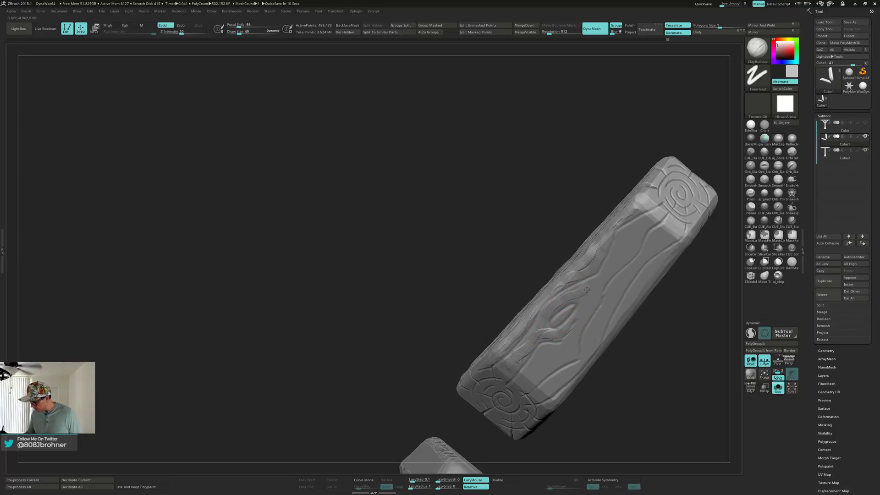
{"action": "mouse_move", "coordinate": [592, 289]}
{"action": "right_mouse_down"}
{"action": "mouse_move", "coordinate": [586, 276]}
{"action": "mouse_move", "coordinate": [597, 274]}
{"action": "right_mouse_up"}
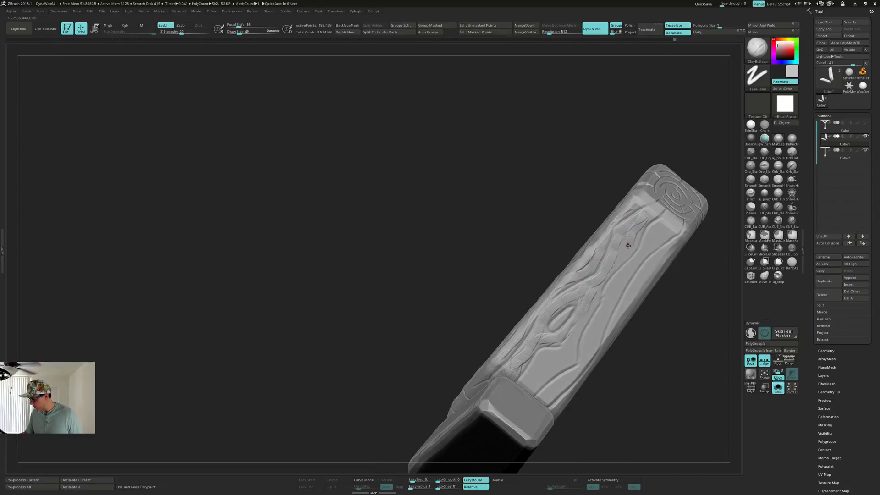
{"action": "right_click_drag", "start_coordinate": [610, 265], "coordinate": [591, 222]}
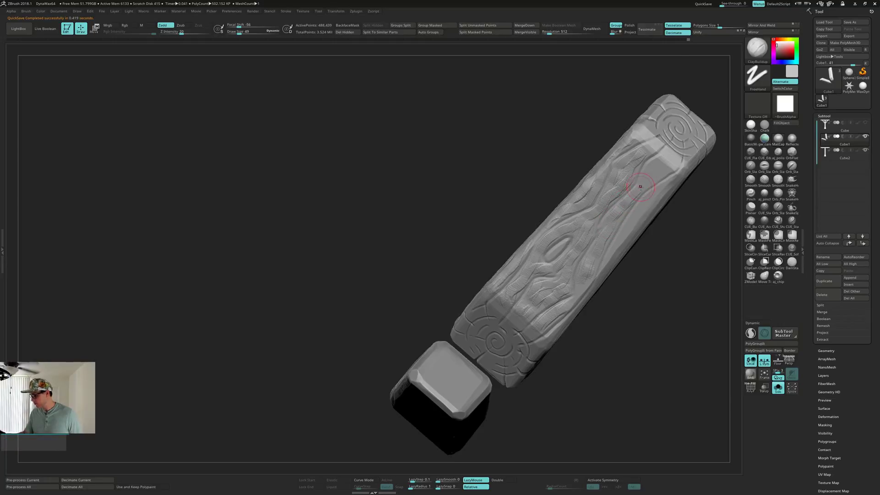
{"action": "right_click_drag", "start_coordinate": [662, 168], "coordinate": [662, 152]}
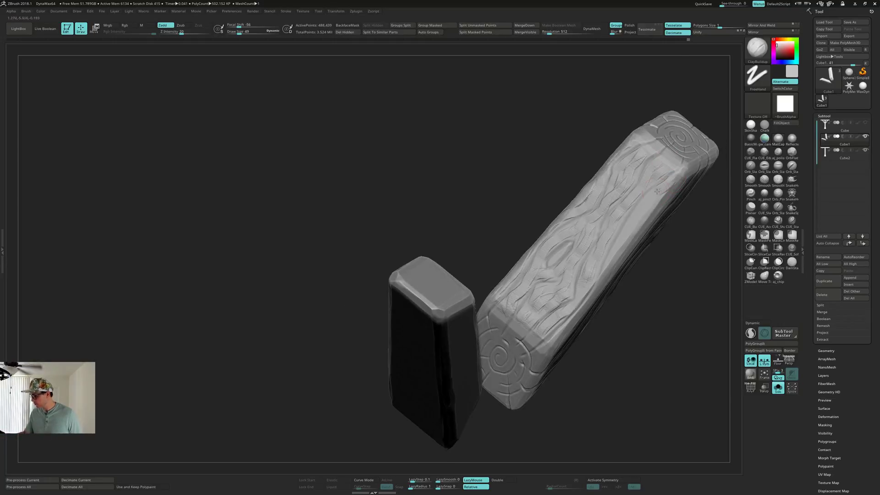
Blend wood grain over the remaining long edge between the eye-shaped-knot face and the front face.
{"action": "right_click_drag", "start_coordinate": [624, 249], "coordinate": [674, 186]}
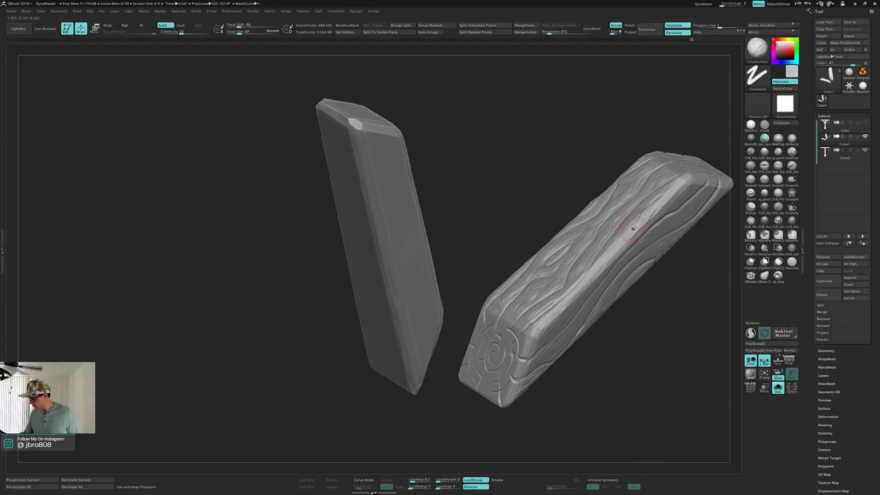
{"action": "right_click_drag", "start_coordinate": [633, 229], "coordinate": [544, 316]}
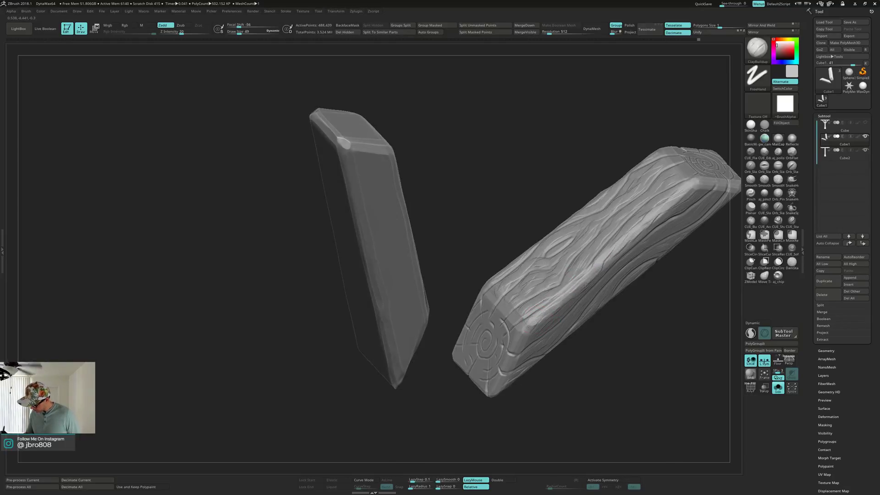
{"action": "mouse_move", "coordinate": [595, 270]}
{"action": "right_mouse_down"}
{"action": "mouse_move", "coordinate": [570, 275]}
{"action": "mouse_move", "coordinate": [631, 271]}
{"action": "mouse_move", "coordinate": [662, 254]}
{"action": "mouse_move", "coordinate": [623, 240]}
{"action": "mouse_move", "coordinate": [608, 244]}
{"action": "right_mouse_up"}
Switch to the OrbFlatten_Edge brush and flatten the raised grain along the front face of the right-hand brace.
{"action": "left_click", "coordinate": [792, 151]}
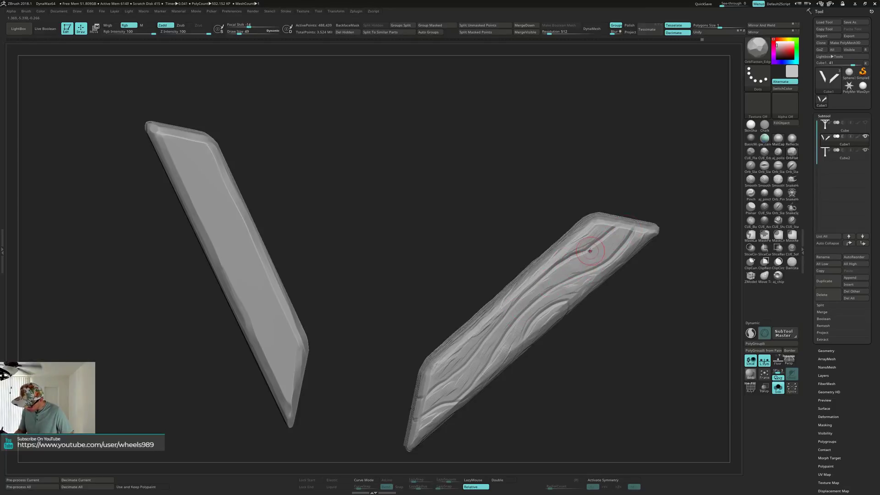
{"action": "mouse_move", "coordinate": [578, 239]}
{"action": "right_mouse_down"}
{"action": "mouse_move", "coordinate": [590, 229]}
{"action": "mouse_move", "coordinate": [570, 243]}
{"action": "right_mouse_up"}
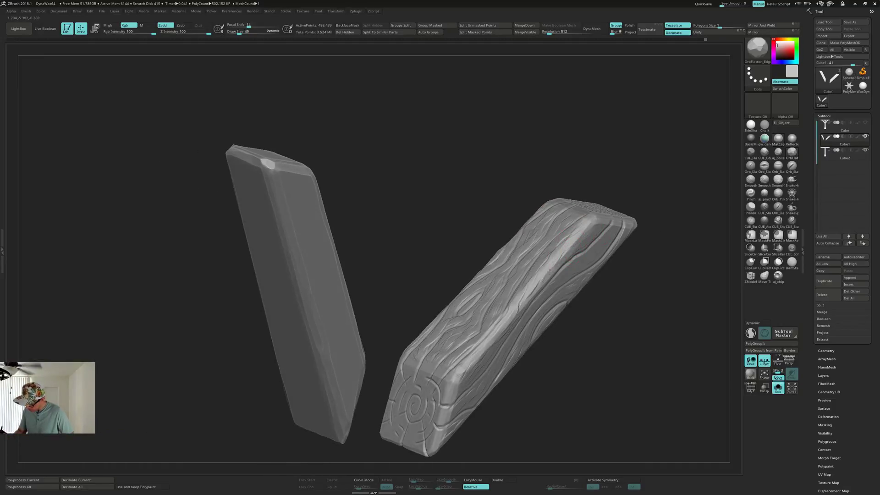
{"action": "right_click_drag", "start_coordinate": [536, 279], "coordinate": [559, 264]}
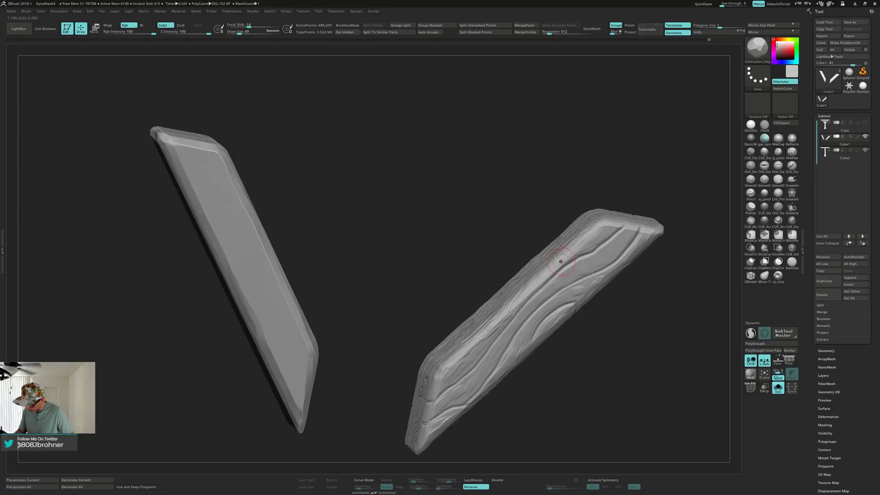
{"action": "right_click_drag", "start_coordinate": [534, 306], "coordinate": [534, 283]}
{"action": "right_click_drag", "start_coordinate": [516, 324], "coordinate": [660, 170]}
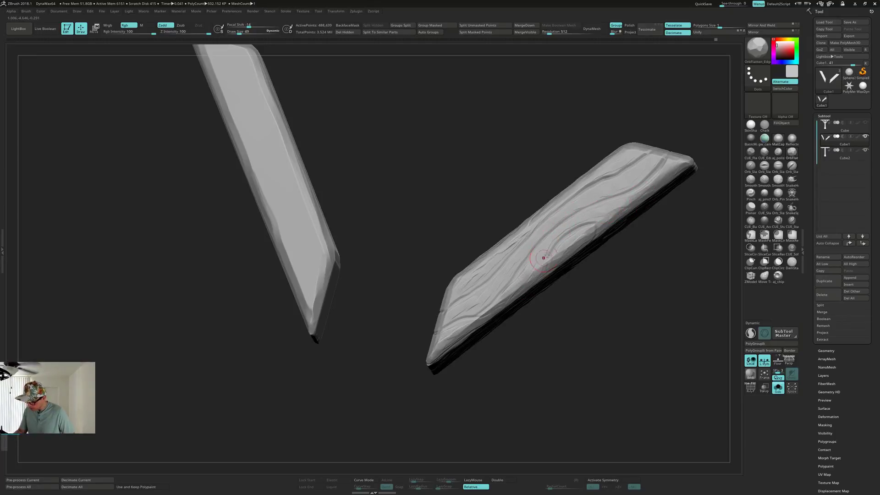
{"action": "right_click_drag", "start_coordinate": [545, 255], "coordinate": [564, 242]}
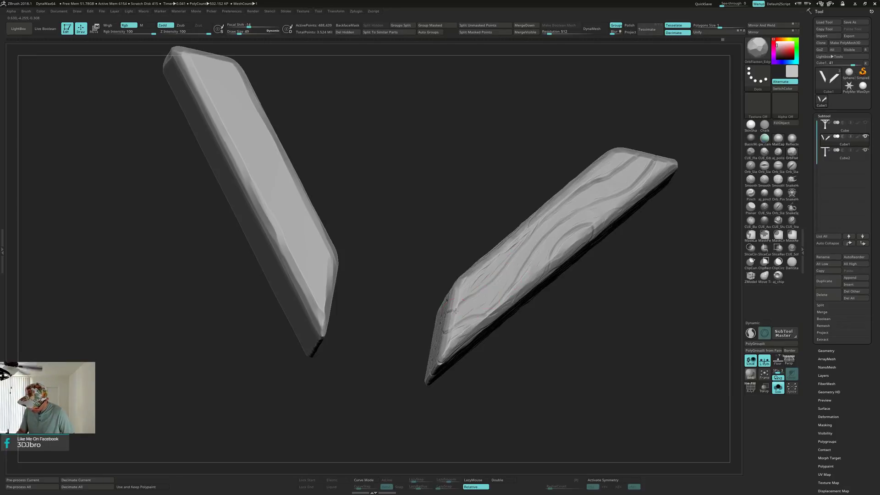
Flatten the grain along the edge between the front face and the eye-shaped-knot face of the right-hand brace.
{"action": "mouse_move", "coordinate": [479, 280]}
{"action": "right_mouse_down"}
{"action": "mouse_move", "coordinate": [499, 276]}
{"action": "mouse_move", "coordinate": [471, 286]}
{"action": "mouse_move", "coordinate": [494, 253]}
{"action": "right_mouse_up"}
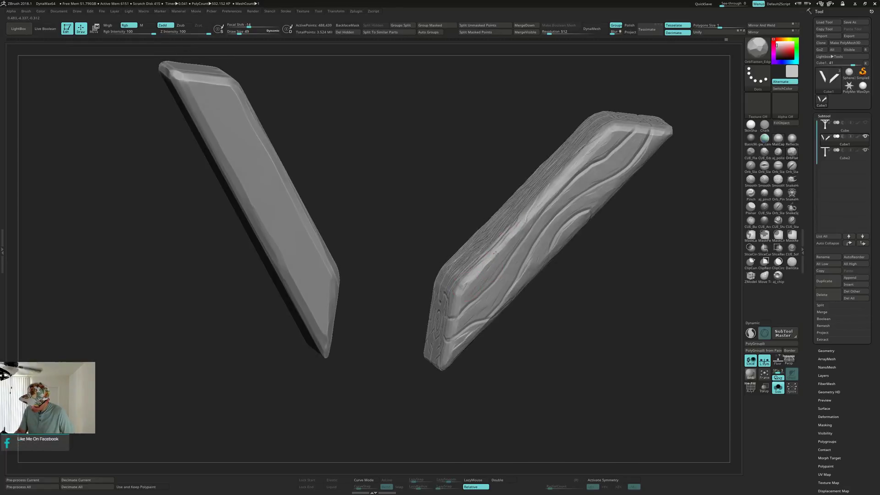
{"action": "right_click_drag", "start_coordinate": [534, 197], "coordinate": [469, 285]}
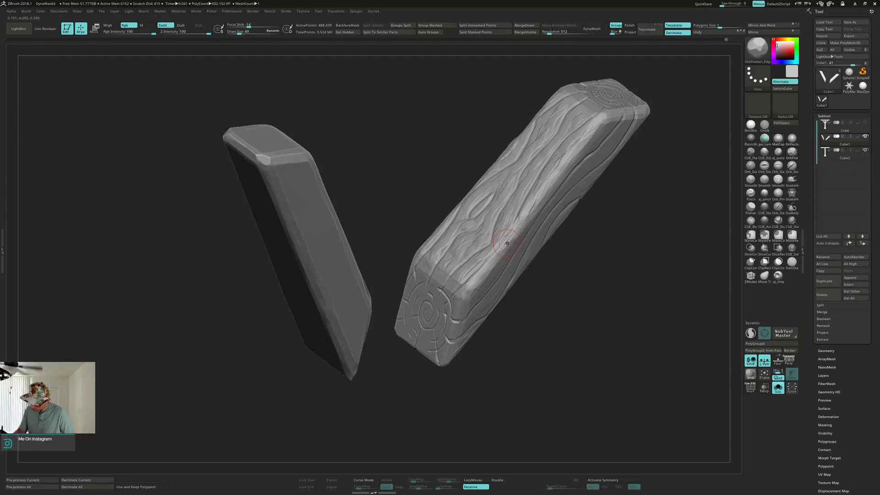
{"action": "right_click_drag", "start_coordinate": [507, 243], "coordinate": [509, 239]}
{"action": "right_click_drag", "start_coordinate": [529, 207], "coordinate": [527, 209]}
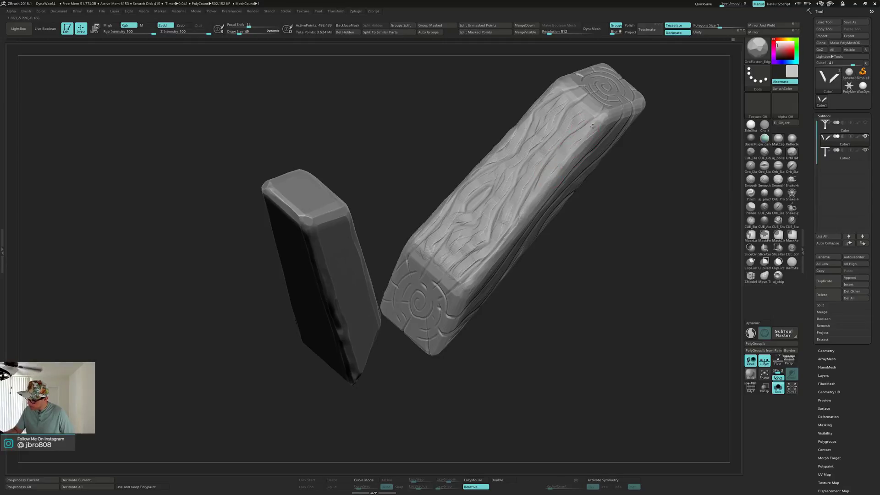
Flatten the raised grain across the eye-shaped-knot face, working around the knot and between the carved cracks.
{"action": "right_click_drag", "start_coordinate": [592, 127], "coordinate": [547, 161]}
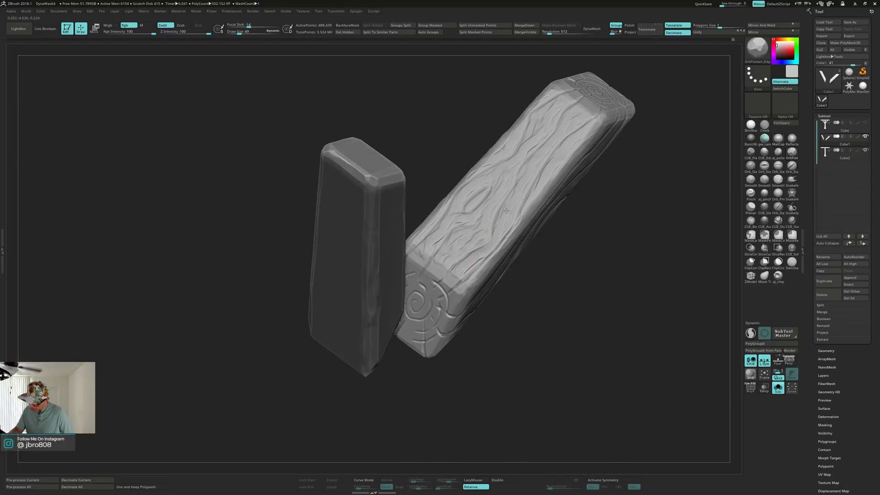
{"action": "mouse_move", "coordinate": [500, 206]}
{"action": "right_mouse_down"}
{"action": "mouse_move", "coordinate": [513, 197]}
{"action": "mouse_move", "coordinate": [511, 218]}
{"action": "right_mouse_up"}
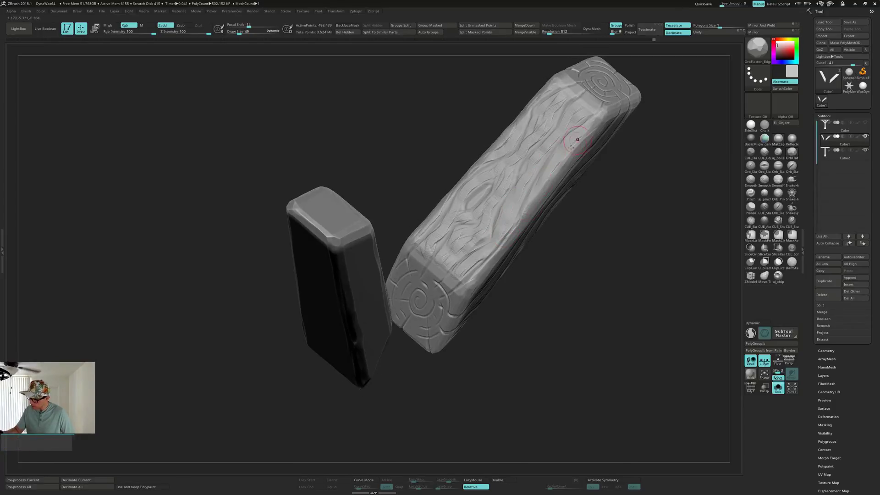
{"action": "right_click_drag", "start_coordinate": [517, 186], "coordinate": [528, 181]}
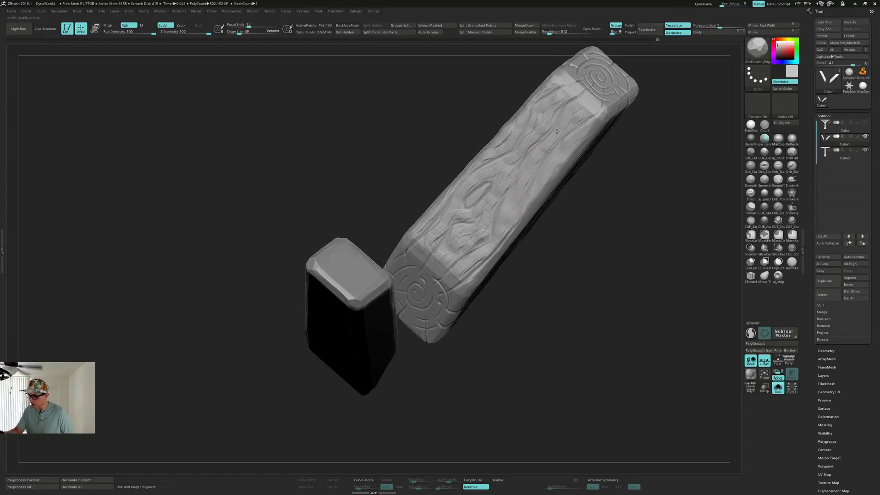
{"action": "right_click_drag", "start_coordinate": [572, 116], "coordinate": [568, 97]}
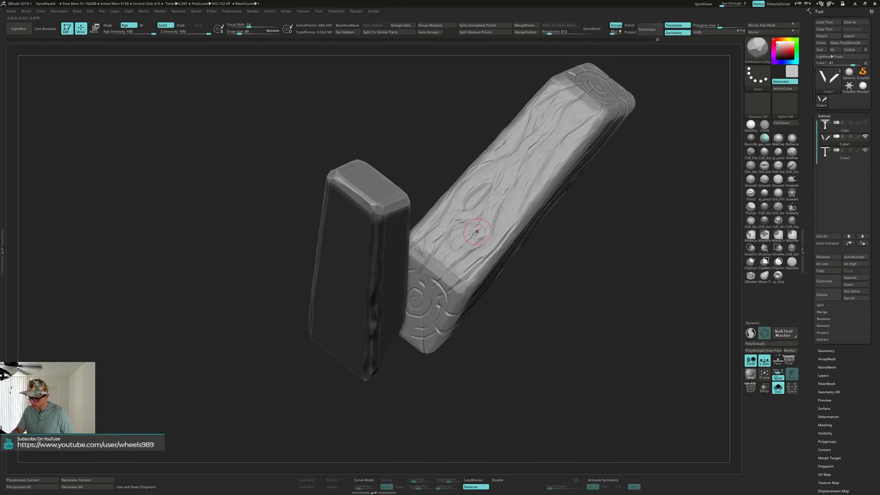
{"action": "right_click_drag", "start_coordinate": [467, 235], "coordinate": [495, 209]}
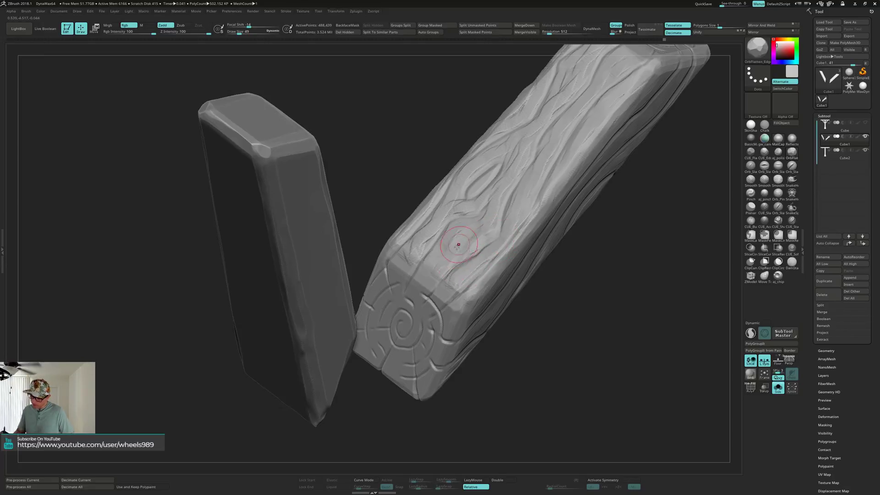
{"action": "right_click_drag", "start_coordinate": [457, 241], "coordinate": [437, 233]}
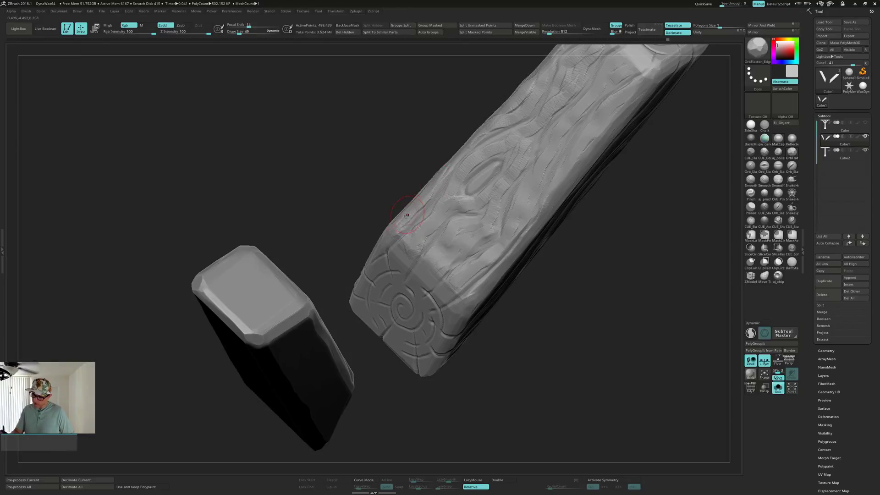
{"action": "right_click_drag", "start_coordinate": [453, 170], "coordinate": [456, 197]}
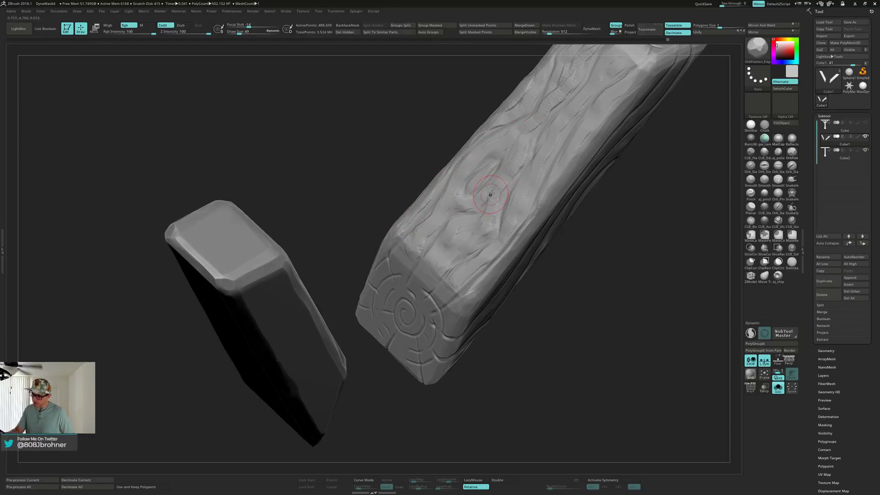
{"action": "right_click_drag", "start_coordinate": [517, 170], "coordinate": [589, 112]}
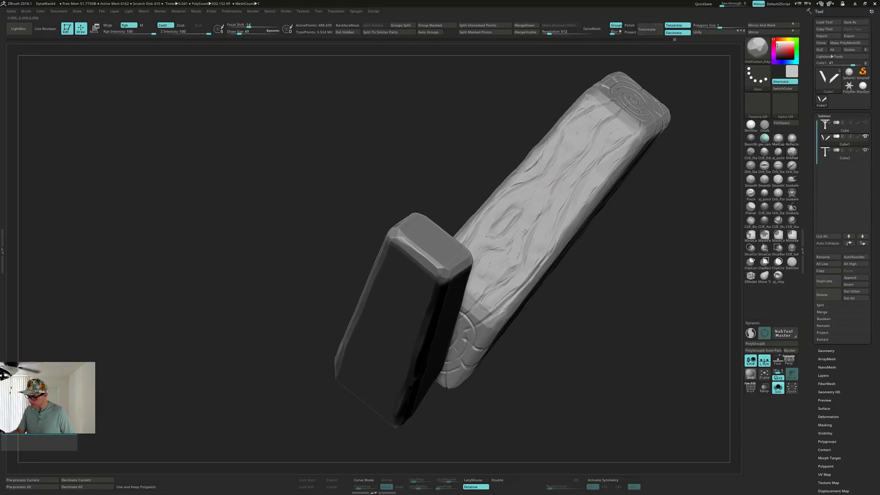
Flatten the grain along the opposite long edge of the eye-shaped-knot face, where it meets the next long face.
{"action": "mouse_move", "coordinate": [580, 148]}
{"action": "right_mouse_down"}
{"action": "mouse_move", "coordinate": [579, 166]}
{"action": "mouse_move", "coordinate": [575, 151]}
{"action": "right_mouse_up"}
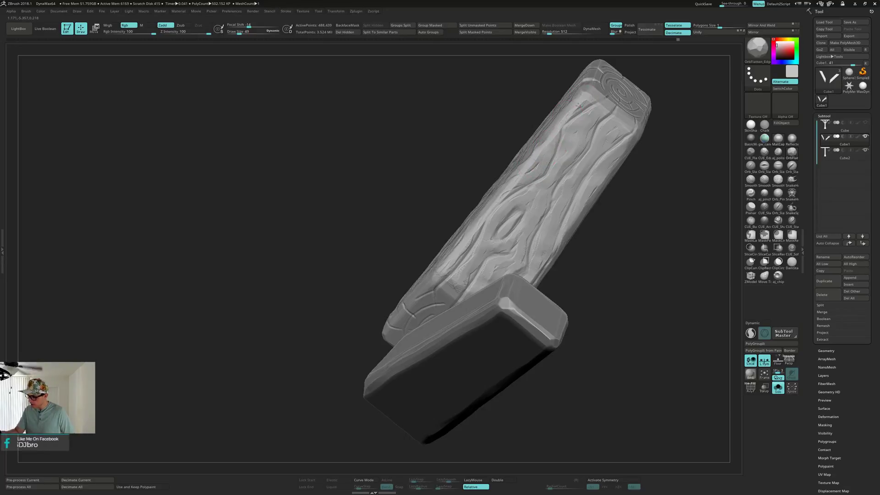
{"action": "right_click_drag", "start_coordinate": [573, 105], "coordinate": [529, 228]}
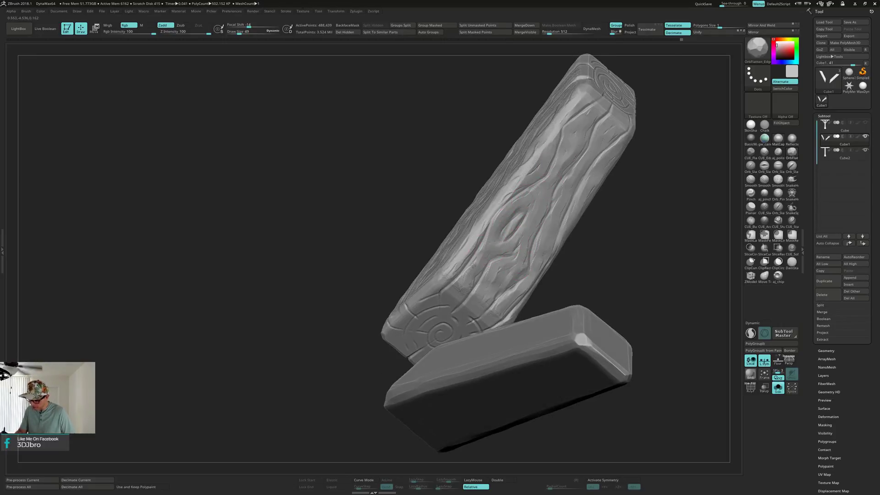
{"action": "right_click_drag", "start_coordinate": [483, 254], "coordinate": [456, 270]}
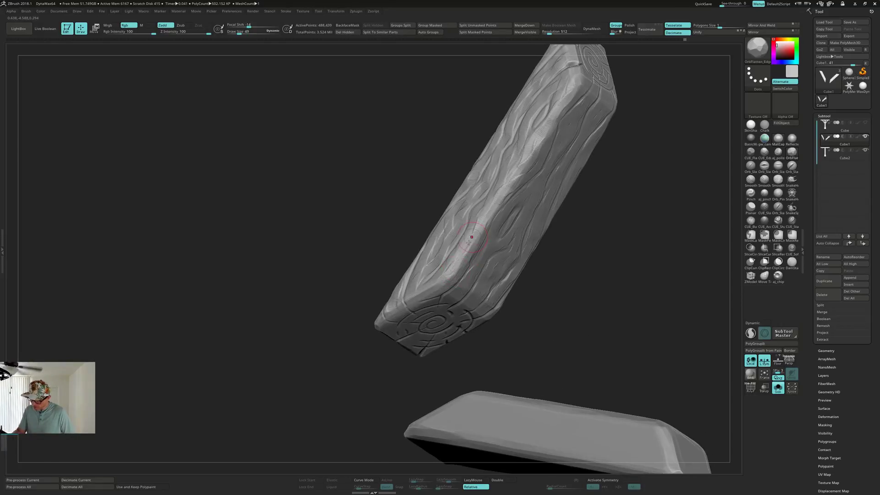
{"action": "right_click_drag", "start_coordinate": [482, 229], "coordinate": [456, 264]}
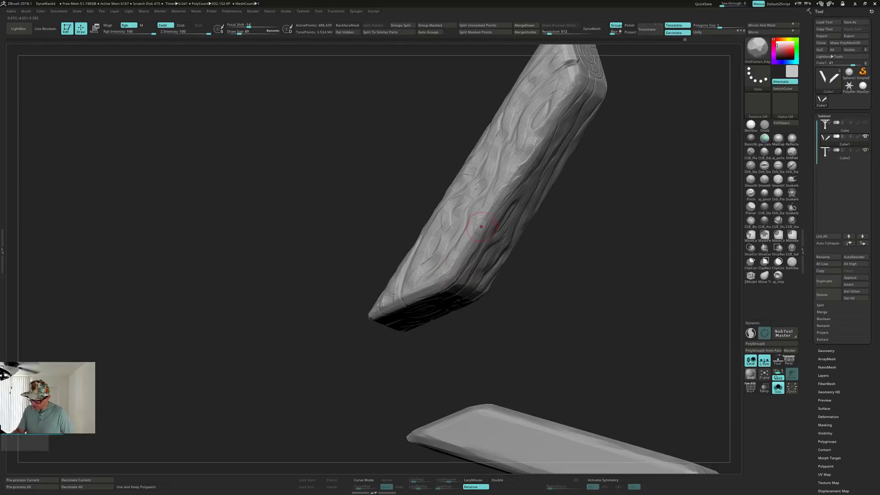
{"action": "right_click_drag", "start_coordinate": [482, 227], "coordinate": [501, 200]}
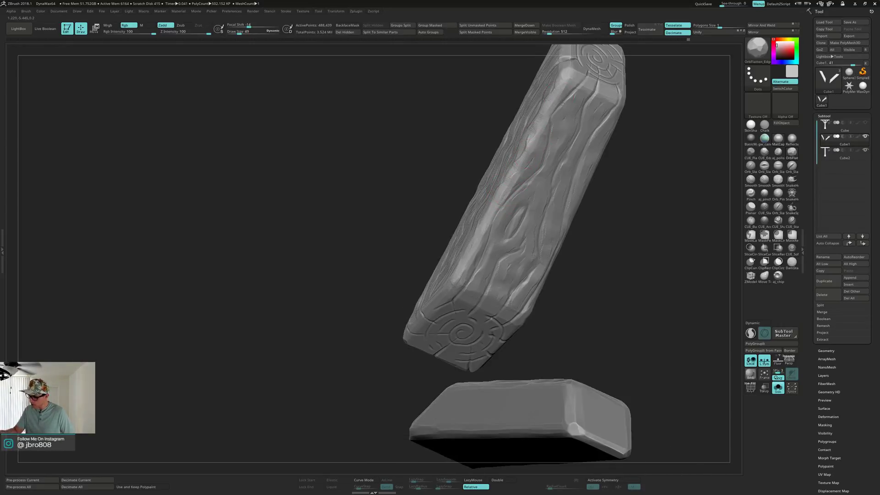
Flatten the raised grain on the upper half of the next long face, around the oval knot near its end.
{"action": "right_click_drag", "start_coordinate": [562, 103], "coordinate": [538, 146]}
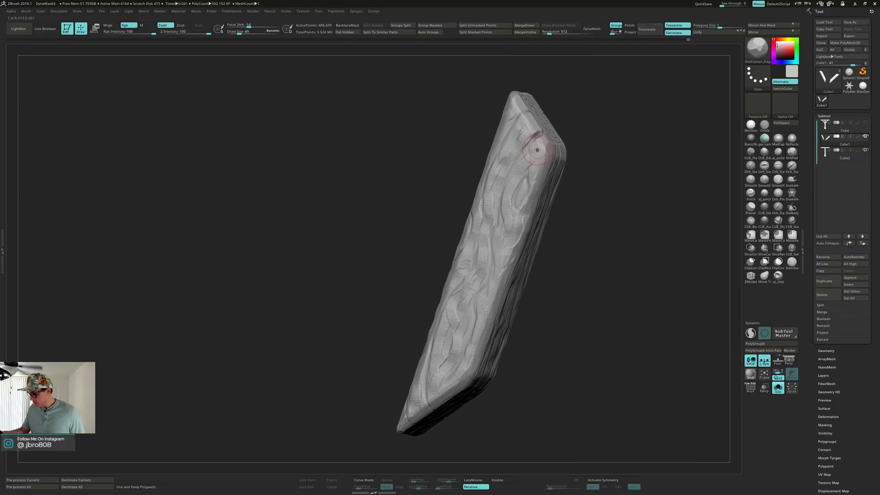
{"action": "right_click_drag", "start_coordinate": [537, 153], "coordinate": [533, 154]}
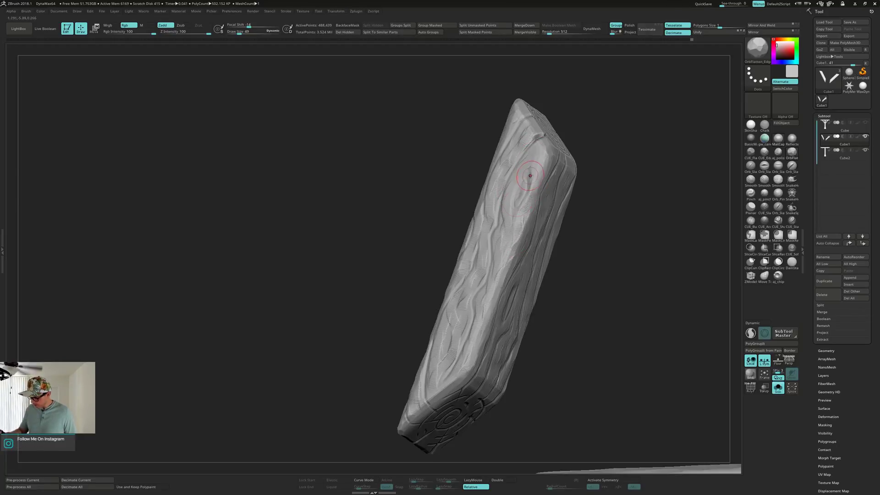
{"action": "right_click_drag", "start_coordinate": [511, 222], "coordinate": [538, 217]}
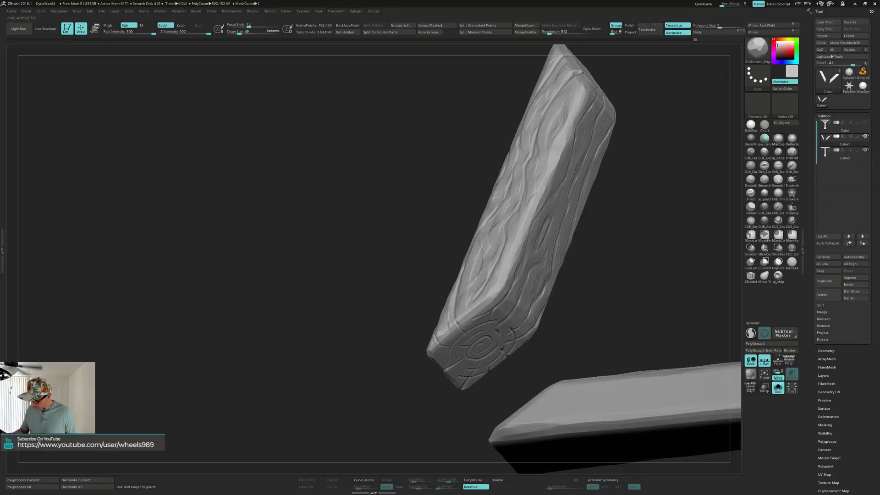
{"action": "right_click_drag", "start_coordinate": [540, 165], "coordinate": [532, 178]}
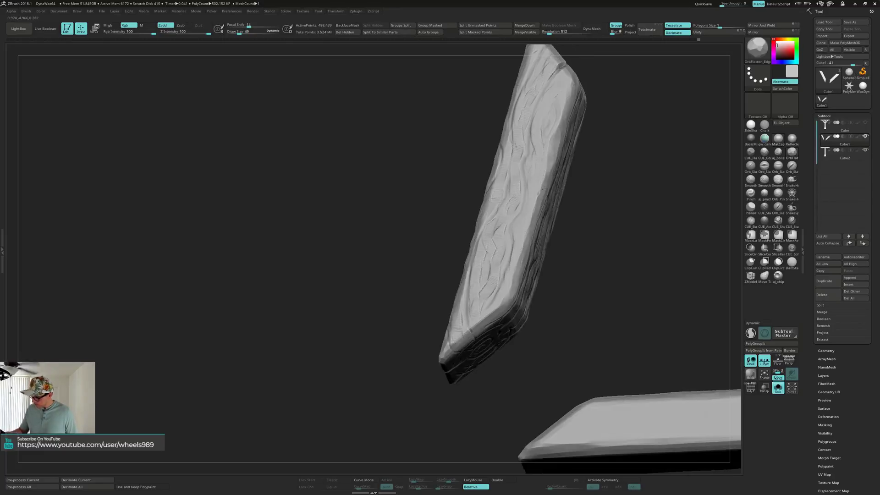
{"action": "right_click_drag", "start_coordinate": [535, 141], "coordinate": [539, 220]}
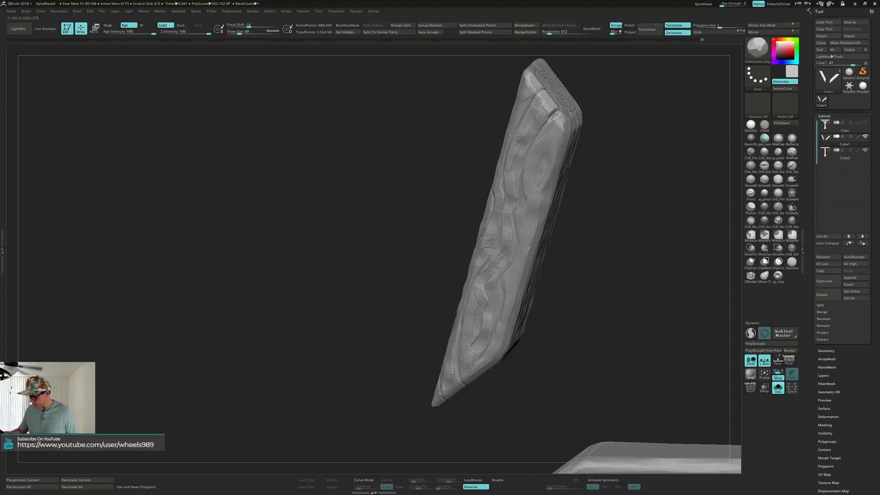
{"action": "right_click_drag", "start_coordinate": [539, 137], "coordinate": [541, 110]}
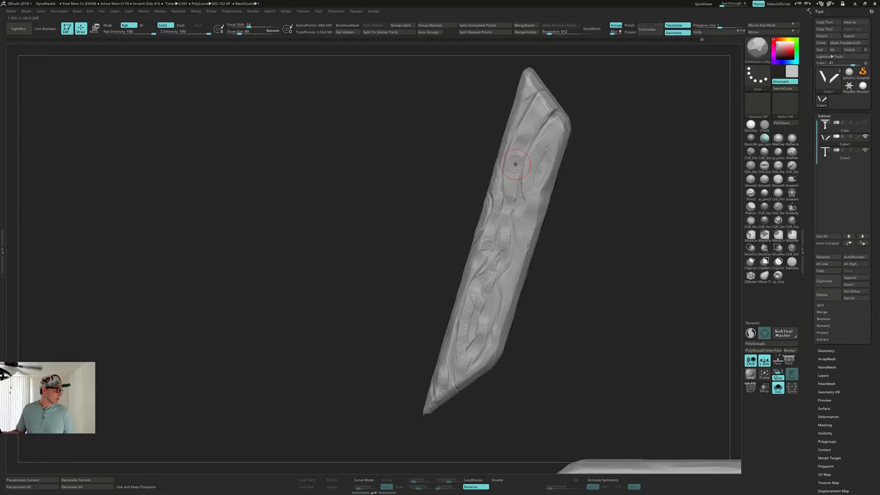
Flatten the remaining grain between the cracks down the middle and lower end of the same long face.
{"action": "right_click_drag", "start_coordinate": [524, 93], "coordinate": [527, 85]}
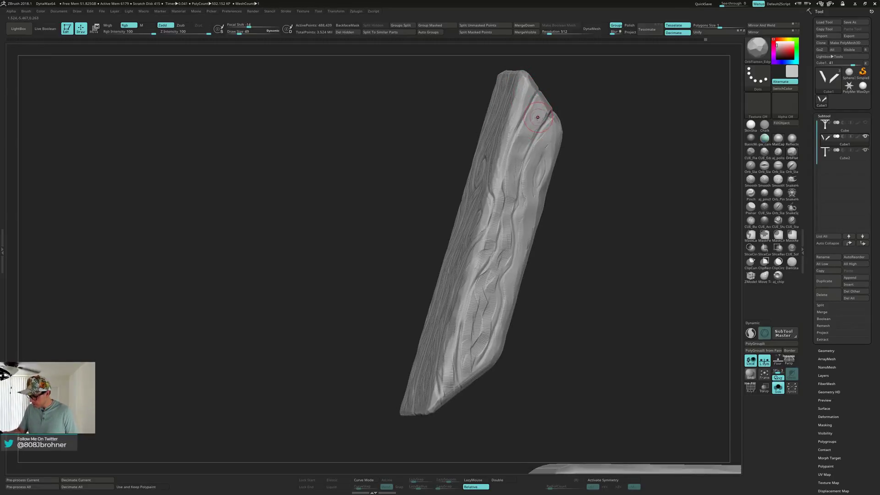
{"action": "right_click_drag", "start_coordinate": [534, 117], "coordinate": [514, 169]}
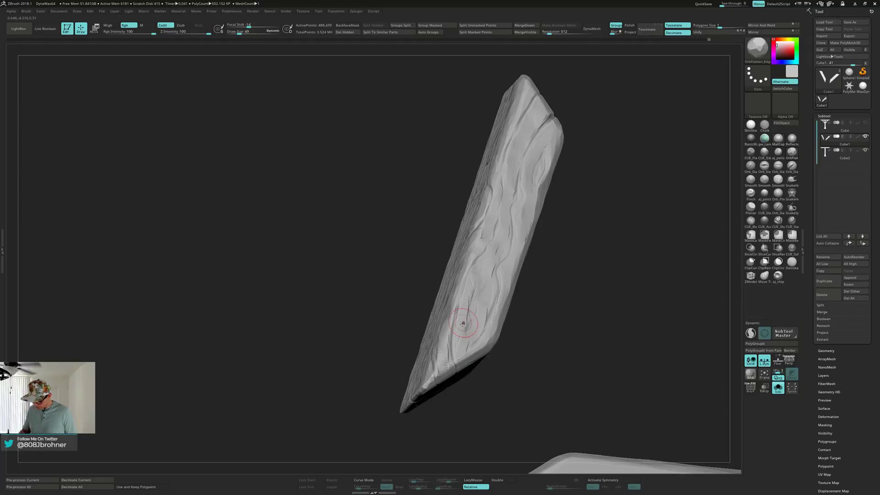
{"action": "left_click_drag", "start_coordinate": [465, 327], "coordinate": [444, 360]}
{"action": "right_click_drag", "start_coordinate": [448, 351], "coordinate": [461, 344]}
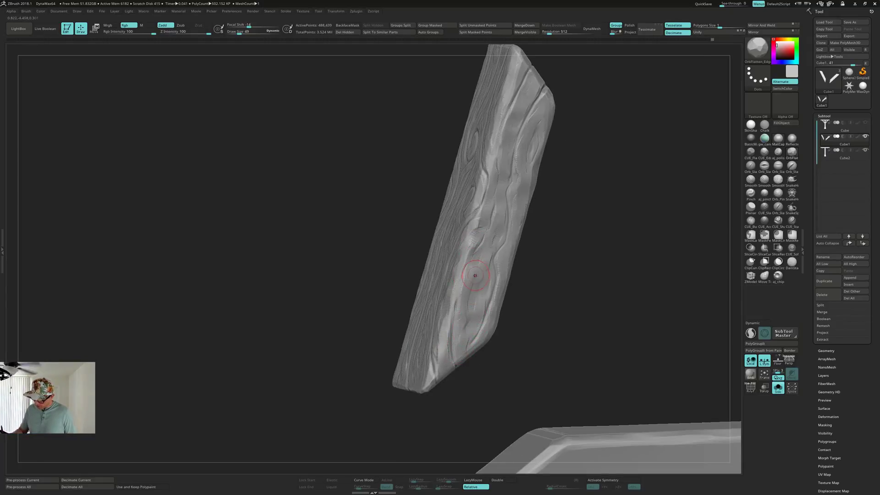
{"action": "mouse_move", "coordinate": [476, 234]}
{"action": "right_mouse_down"}
{"action": "mouse_move", "coordinate": [479, 198]}
{"action": "mouse_move", "coordinate": [492, 181]}
{"action": "right_mouse_up"}
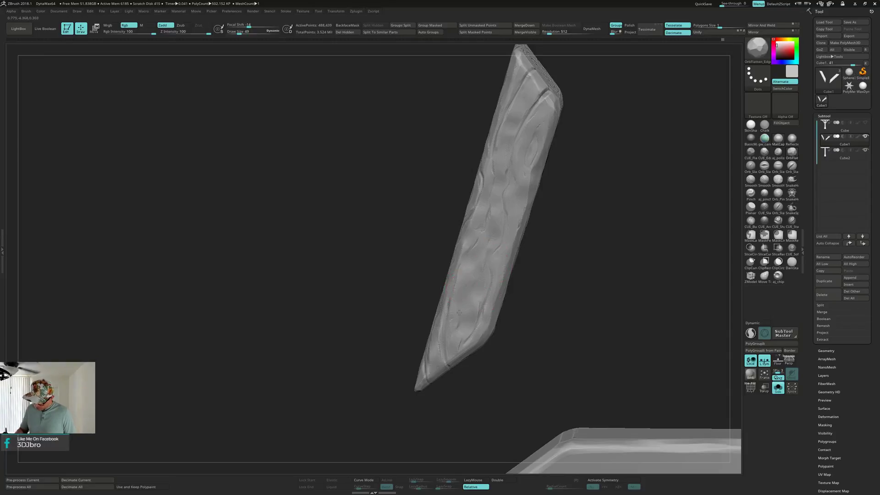
{"action": "right_click_drag", "start_coordinate": [492, 297], "coordinate": [527, 238]}
Flatten the grain along the long edge leading onto the spiral-knot face.
{"action": "right_click_drag", "start_coordinate": [462, 288], "coordinate": [466, 291]}
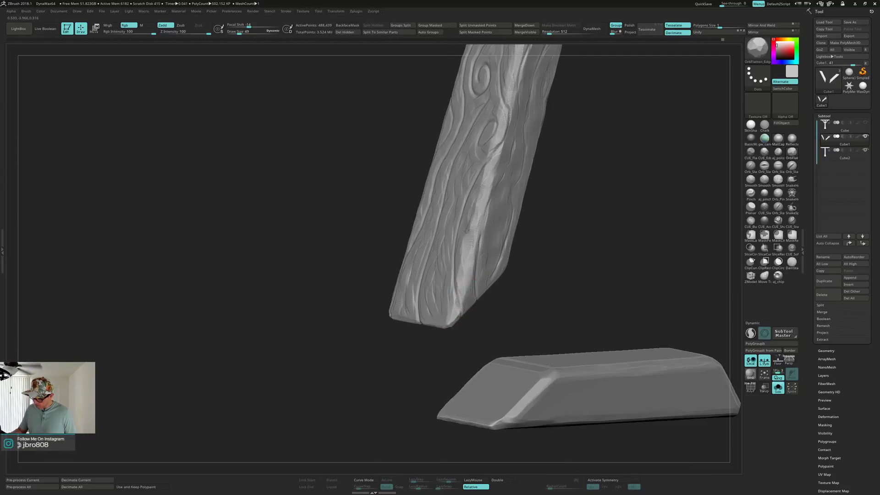
{"action": "right_click_drag", "start_coordinate": [466, 231], "coordinate": [467, 254]}
{"action": "right_click_drag", "start_coordinate": [477, 193], "coordinate": [468, 228]}
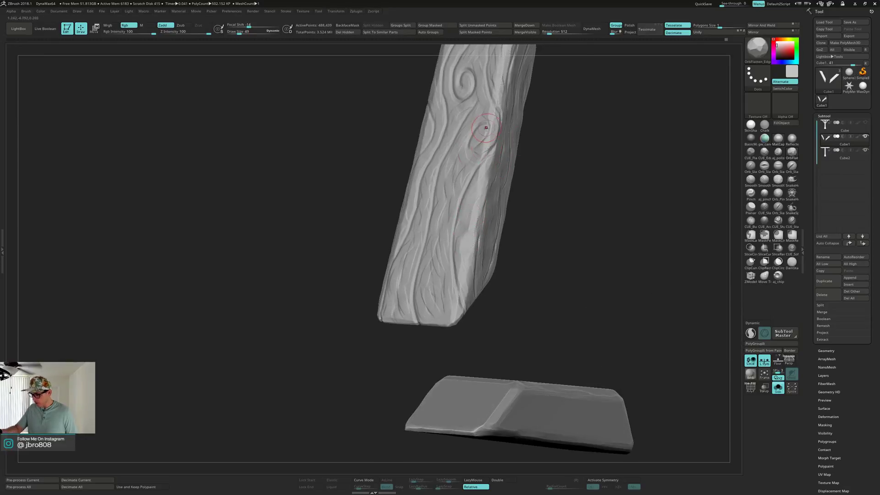
{"action": "right_click_drag", "start_coordinate": [486, 128], "coordinate": [462, 229]}
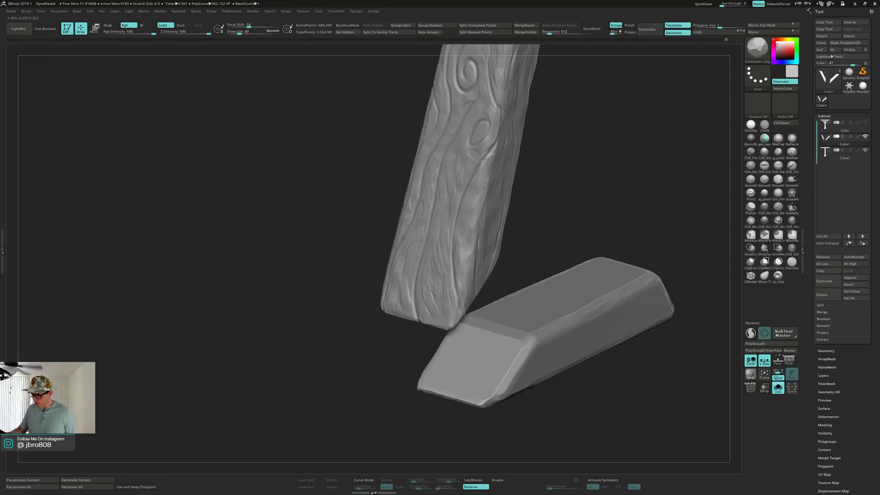
Flatten the raised grain between the cracks on the lower half of the spiral-knot face.
{"action": "right_click_drag", "start_coordinate": [482, 178], "coordinate": [468, 206]}
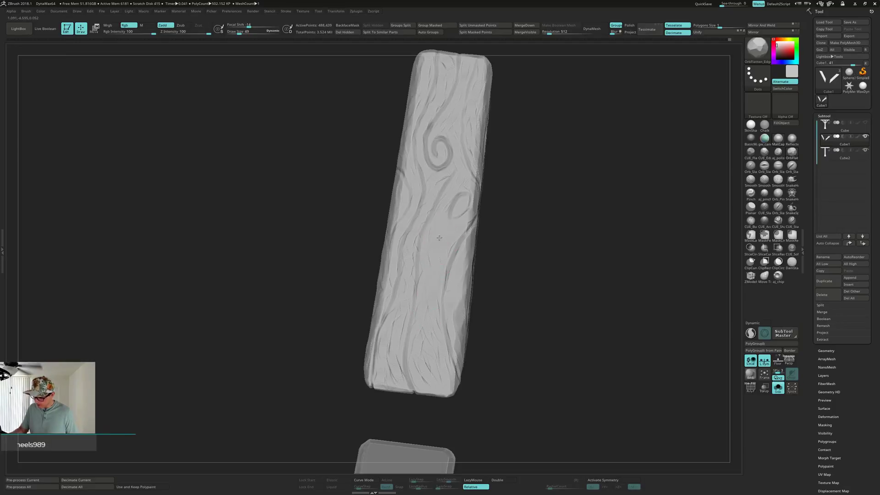
{"action": "right_click_drag", "start_coordinate": [438, 240], "coordinate": [434, 198]}
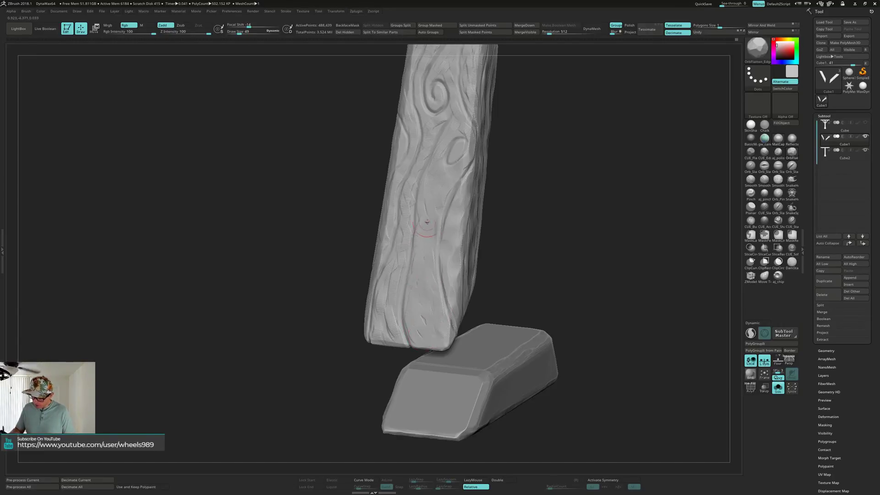
{"action": "right_click_drag", "start_coordinate": [462, 187], "coordinate": [430, 167]}
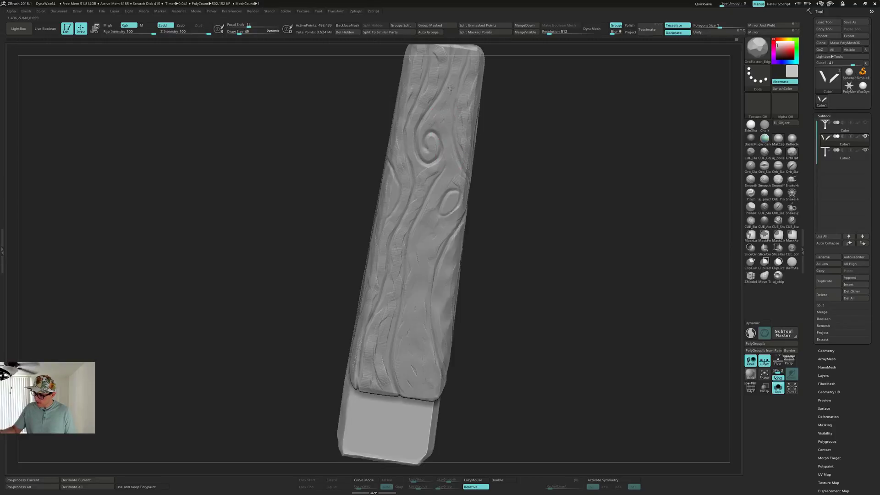
Flatten the grain around the spiral knot and up to the upper end of that face.
{"action": "right_click_drag", "start_coordinate": [451, 87], "coordinate": [486, 174]}
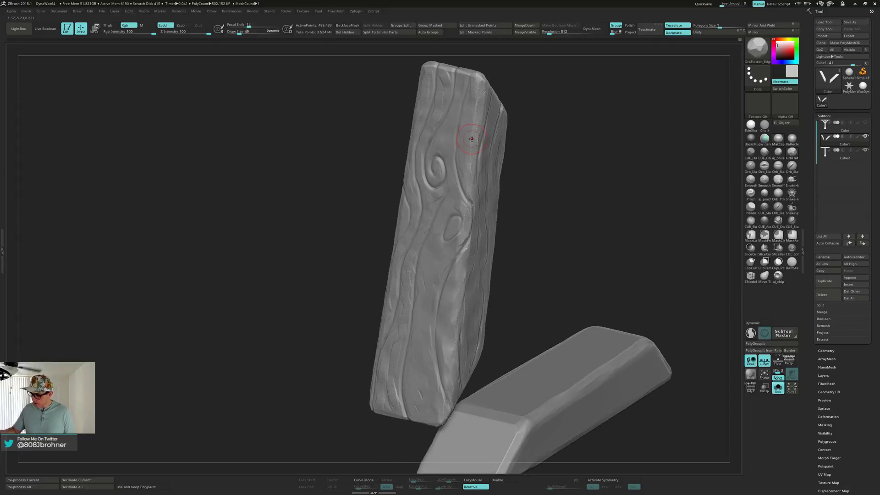
{"action": "right_click_drag", "start_coordinate": [470, 124], "coordinate": [468, 116]}
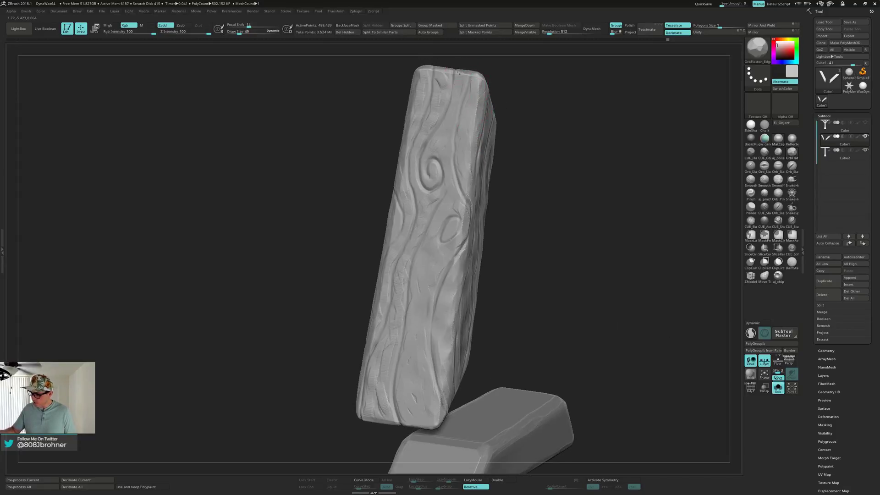
{"action": "right_click_drag", "start_coordinate": [458, 86], "coordinate": [467, 89]}
{"action": "right_click_drag", "start_coordinate": [433, 144], "coordinate": [410, 83]}
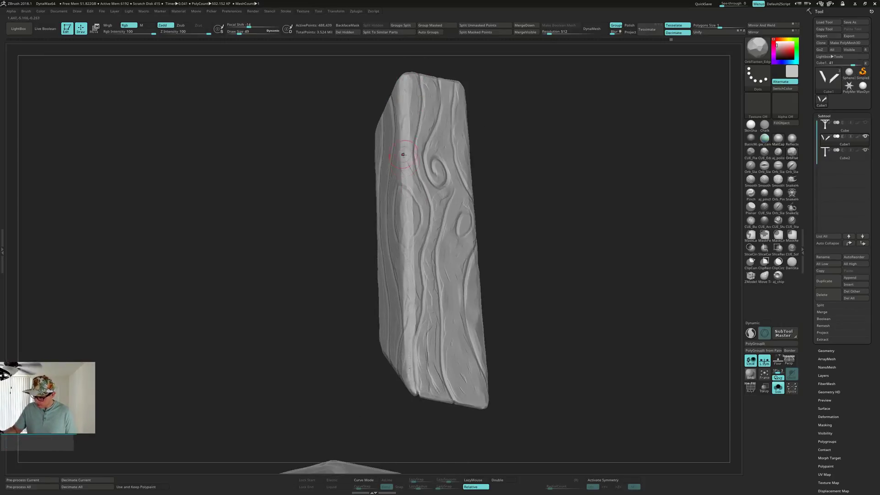
Flatten the remaining raised grain between the cracks at the lower end of the spiral-knot face.
{"action": "right_click_drag", "start_coordinate": [403, 154], "coordinate": [421, 202]}
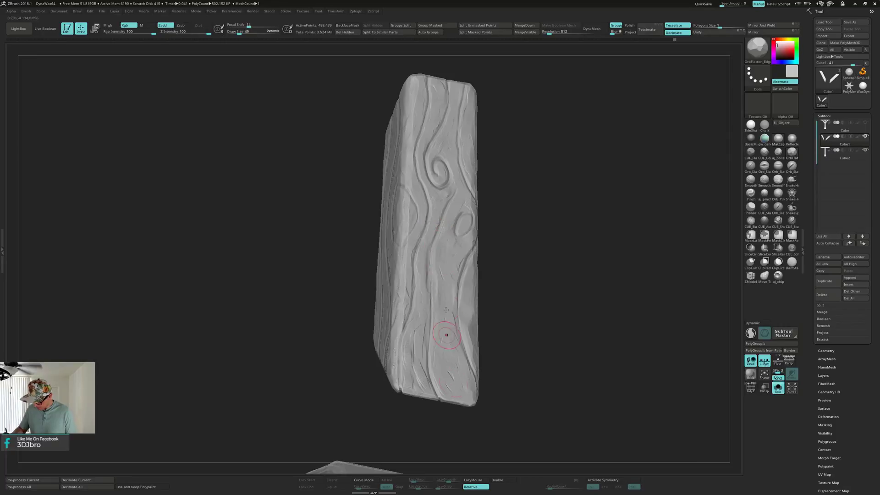
{"action": "mouse_move", "coordinate": [415, 312]}
{"action": "right_mouse_down"}
{"action": "mouse_move", "coordinate": [439, 315]}
{"action": "mouse_move", "coordinate": [423, 320]}
{"action": "right_mouse_up"}
{"action": "left_click_drag", "start_coordinate": [409, 355], "coordinate": [412, 391]}
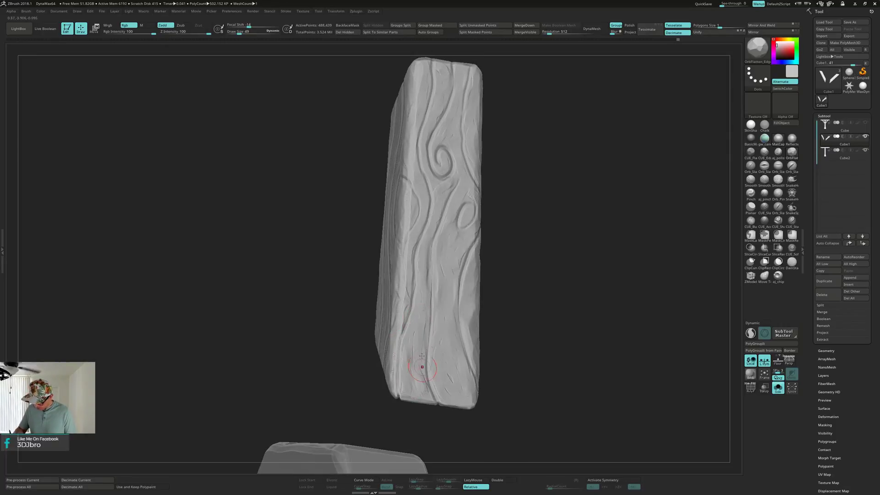
{"action": "right_click_drag", "start_coordinate": [423, 305], "coordinate": [421, 303]}
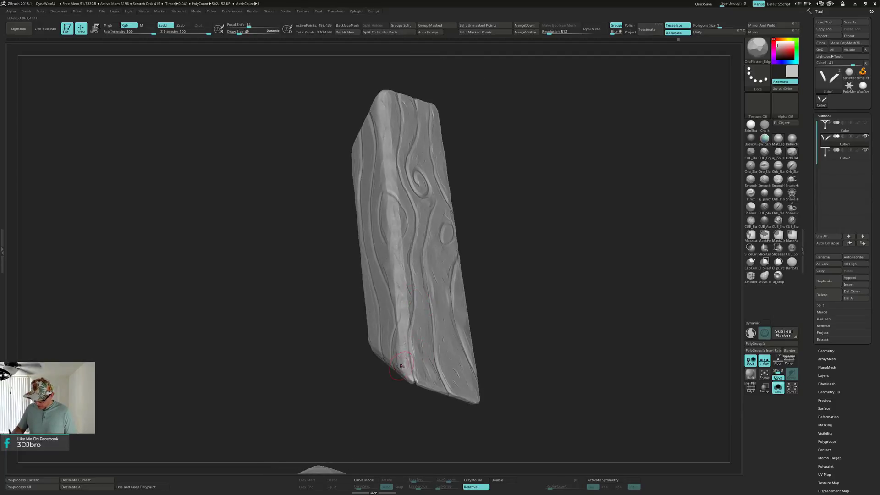
Flatten the long edge between the spiral-knot face and the neighbouring side face from the lower end to the upper end.
{"action": "mouse_move", "coordinate": [401, 360]}
{"action": "right_mouse_down"}
{"action": "mouse_move", "coordinate": [396, 354]}
{"action": "mouse_move", "coordinate": [409, 364]}
{"action": "right_mouse_up"}
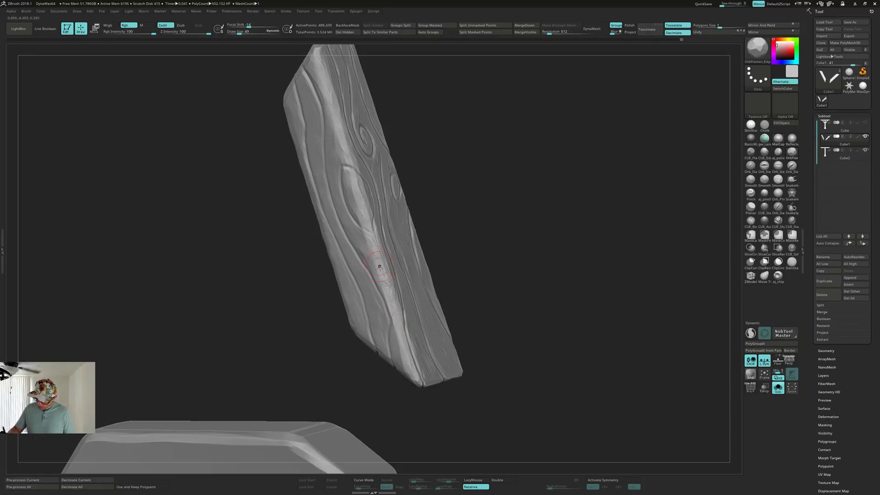
{"action": "mouse_move", "coordinate": [380, 253]}
{"action": "right_mouse_down"}
{"action": "mouse_move", "coordinate": [365, 224]}
{"action": "mouse_move", "coordinate": [362, 247]}
{"action": "mouse_move", "coordinate": [379, 253]}
{"action": "right_mouse_up"}
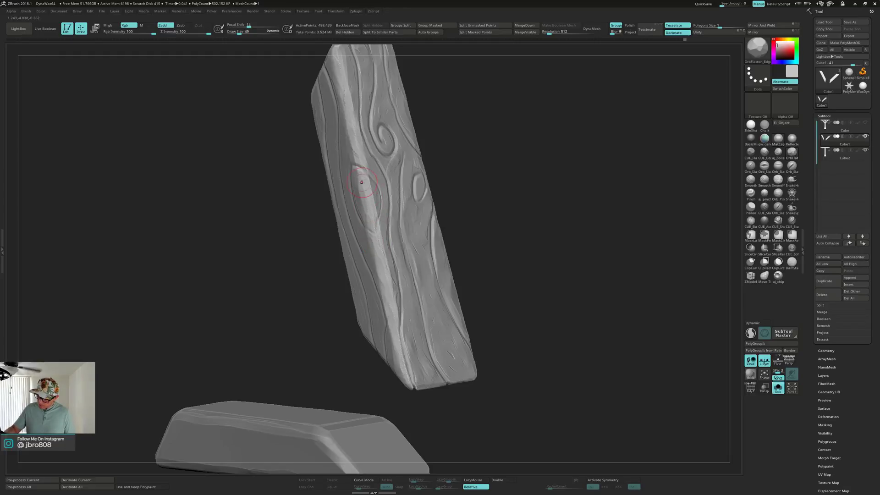
{"action": "right_click_drag", "start_coordinate": [382, 242], "coordinate": [407, 154]}
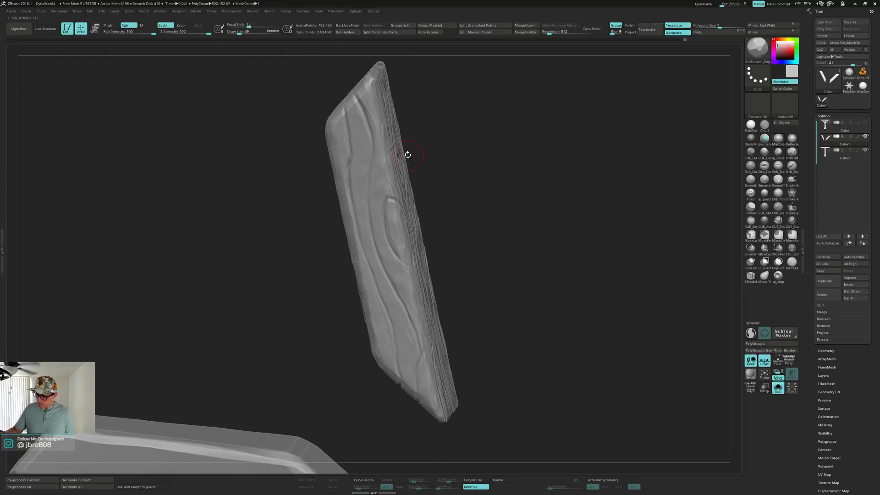
{"action": "right_click_drag", "start_coordinate": [370, 111], "coordinate": [412, 88]}
{"action": "right_click_drag", "start_coordinate": [522, 206], "coordinate": [512, 152], "text": "ctrl"}
{"action": "left_click_drag", "start_coordinate": [598, 217], "coordinate": [559, 274]}
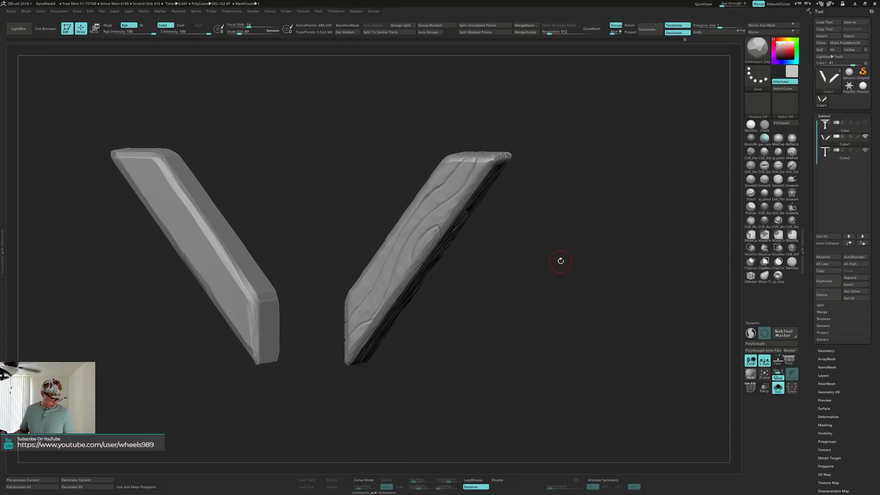
With Orb_Cracks at a reduced draw size and Sculptris Pro enabled, start a crack along the bevelled edge of the brace's end-grain face.
{"action": "key", "text": "2"}
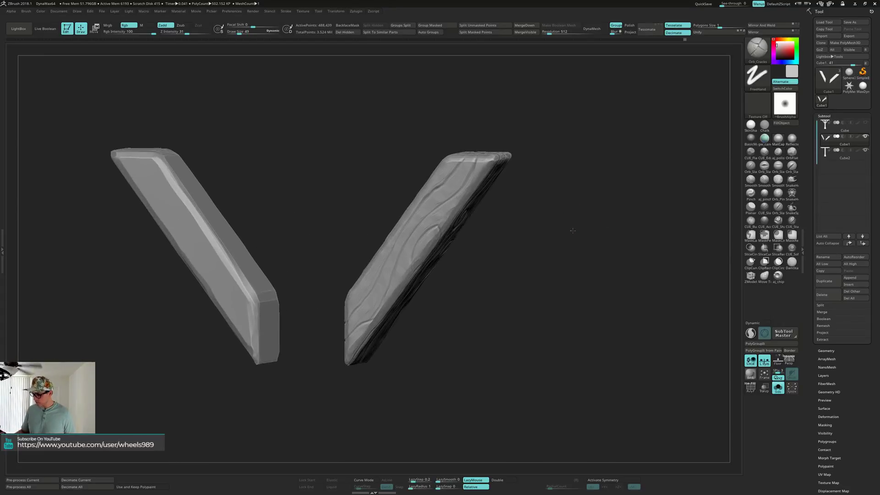
{"action": "mouse_move", "coordinate": [572, 231]}
{"action": "left_mouse_down"}
{"action": "mouse_move", "coordinate": [564, 260]}
{"action": "mouse_move", "coordinate": [565, 229]}
{"action": "mouse_move", "coordinate": [567, 248]}
{"action": "left_mouse_up"}
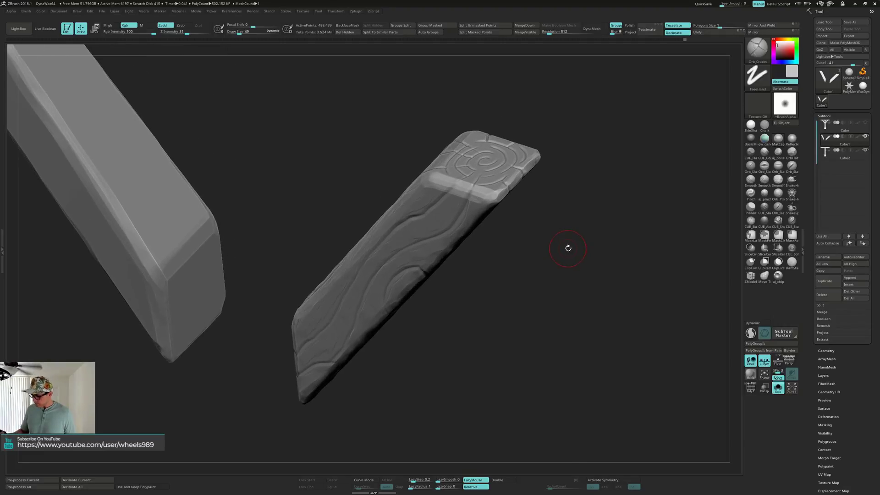
{"action": "key", "text": "s"}
{"action": "left_click", "coordinate": [565, 248]}
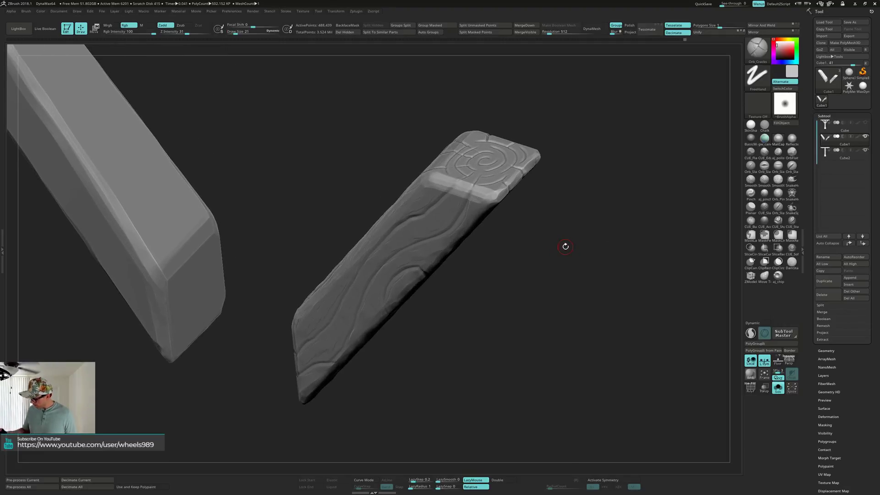
{"action": "left_click_drag", "start_coordinate": [619, 262], "coordinate": [572, 258]}
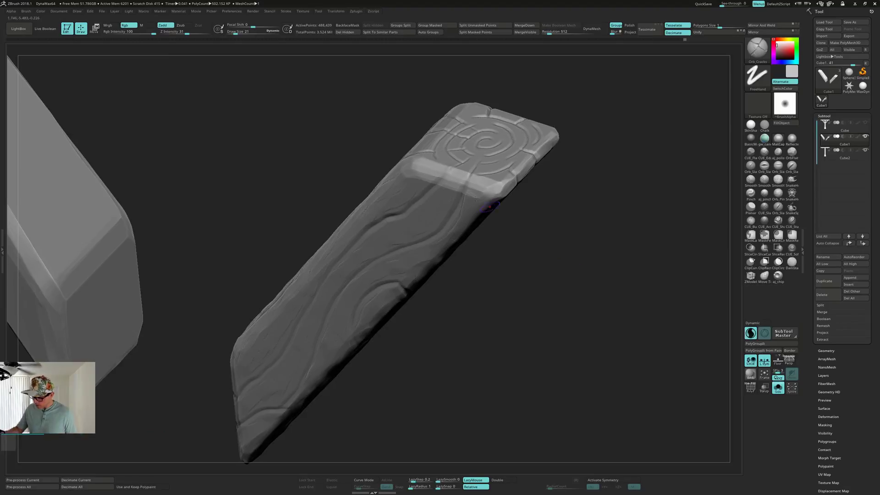
{"action": "key", "text": "bracketleft"}
{"action": "key", "text": "bracketleft"}
{"action": "key", "text": "bracketleft"}
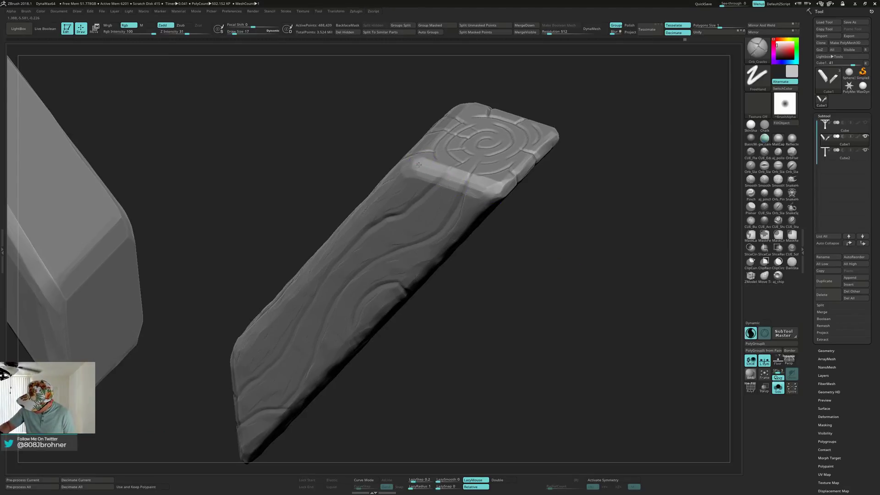
{"action": "right_click_drag", "start_coordinate": [412, 159], "coordinate": [414, 166]}
{"action": "left_click_drag", "start_coordinate": [414, 167], "coordinate": [415, 163], "text": "shift"}
{"action": "right_click_drag", "start_coordinate": [415, 163], "coordinate": [409, 165]}
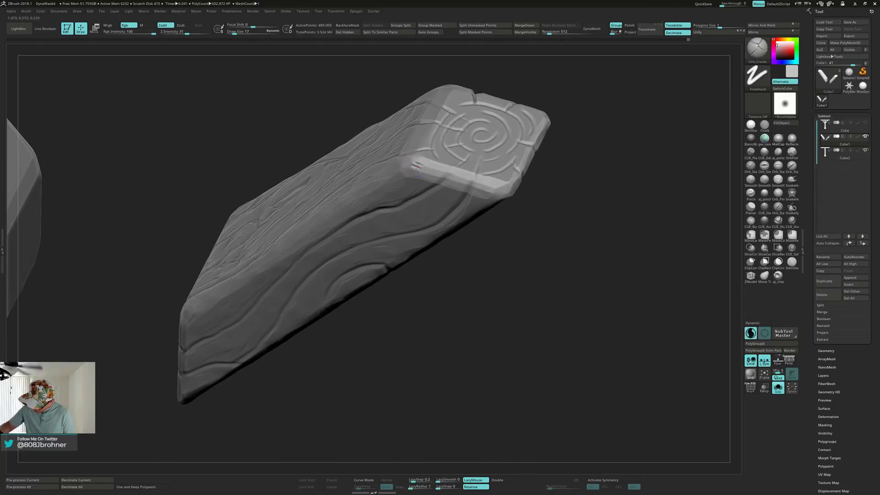
{"action": "key", "text": "ctrl"}
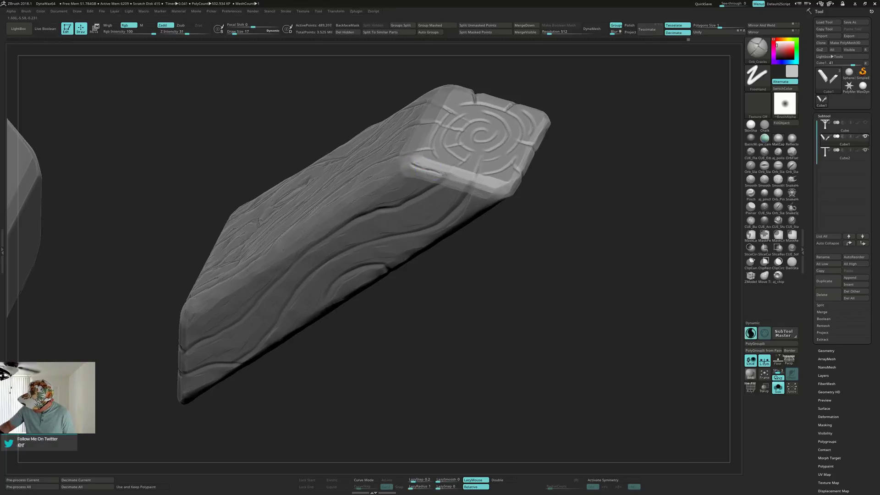
Carve the crack around the corner and along the end-grain edge bordering the wide knotted face.
{"action": "right_click_drag", "start_coordinate": [443, 174], "coordinate": [420, 161]}
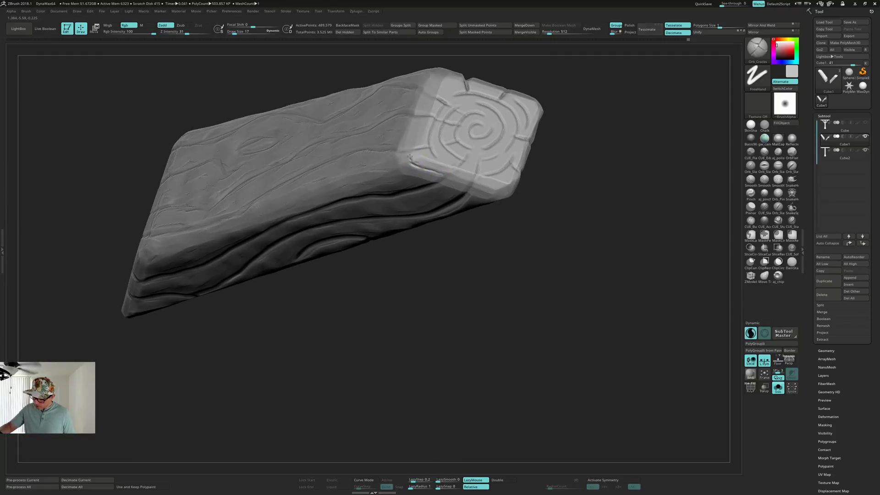
{"action": "left_click_drag", "start_coordinate": [410, 159], "coordinate": [409, 158]}
{"action": "right_click_drag", "start_coordinate": [409, 157], "coordinate": [412, 143]}
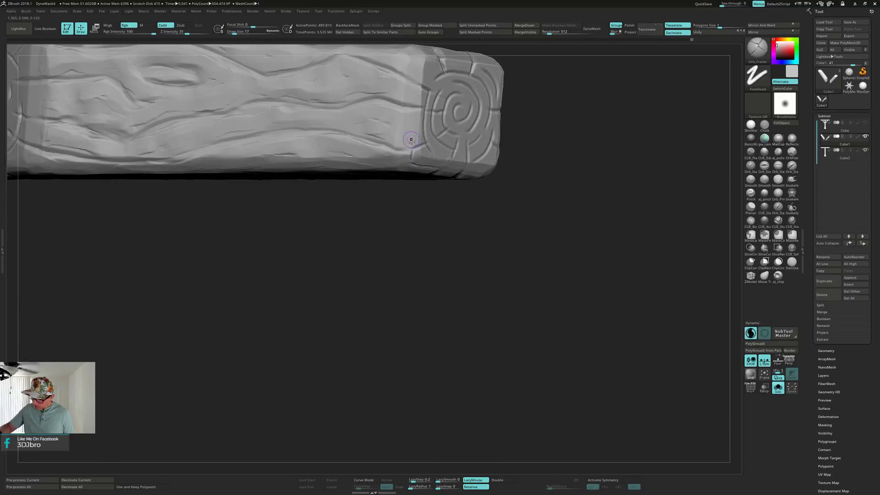
{"action": "left_click_drag", "start_coordinate": [411, 137], "coordinate": [411, 119]}
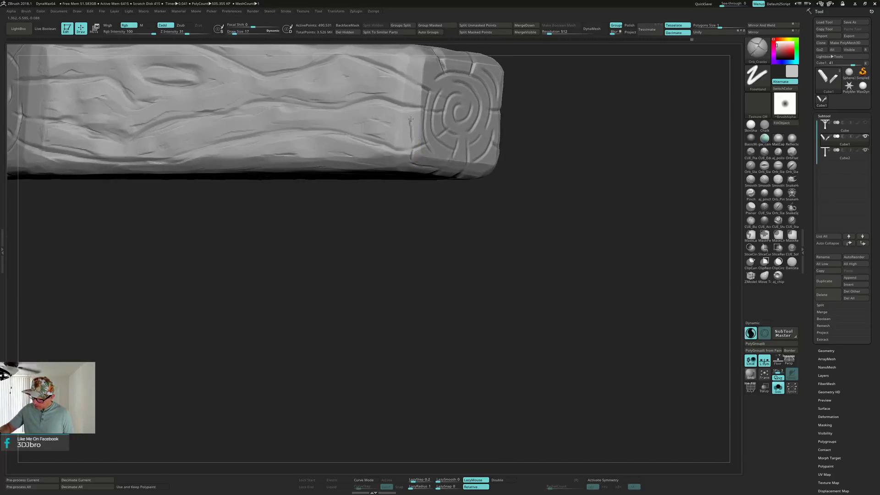
{"action": "right_click_drag", "start_coordinate": [409, 126], "coordinate": [419, 132]}
{"action": "left_click_drag", "start_coordinate": [418, 132], "coordinate": [419, 118]}
Continue the crack around the next corner and across the following edge of the end-grain face.
{"action": "mouse_move", "coordinate": [415, 115]}
{"action": "right_mouse_down"}
{"action": "mouse_move", "coordinate": [422, 100]}
{"action": "mouse_move", "coordinate": [440, 142]}
{"action": "mouse_move", "coordinate": [431, 133]}
{"action": "right_mouse_up"}
{"action": "left_click_drag", "start_coordinate": [443, 124], "coordinate": [445, 117]}
{"action": "mouse_move", "coordinate": [435, 128]}
{"action": "right_mouse_down"}
{"action": "mouse_move", "coordinate": [443, 139]}
{"action": "mouse_move", "coordinate": [438, 130]}
{"action": "right_mouse_up"}
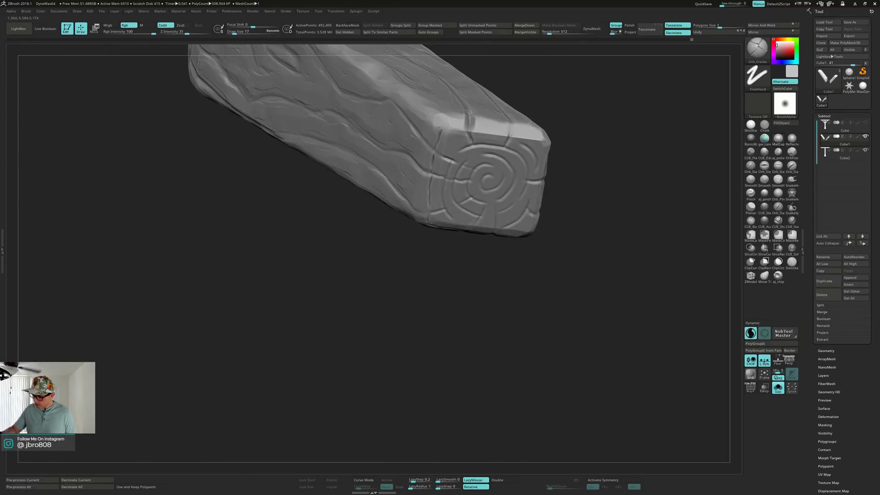
{"action": "left_click_drag", "start_coordinate": [441, 126], "coordinate": [468, 130]}
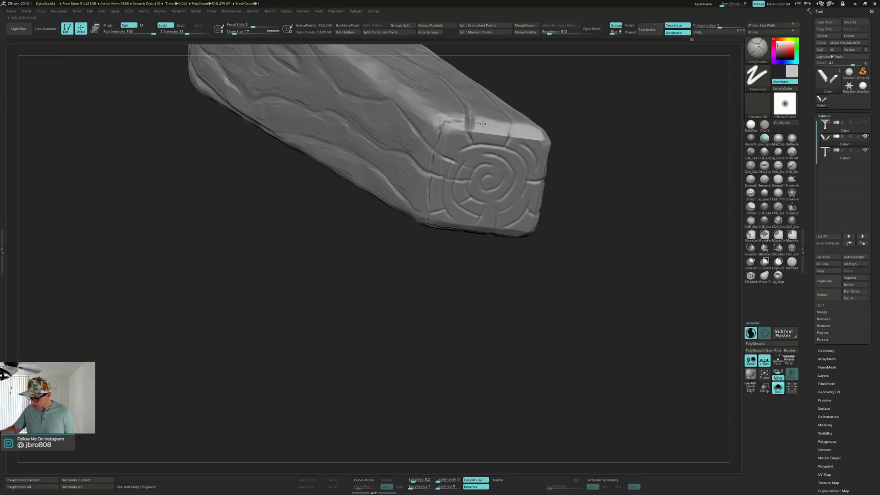
{"action": "right_click_drag", "start_coordinate": [508, 127], "coordinate": [502, 123]}
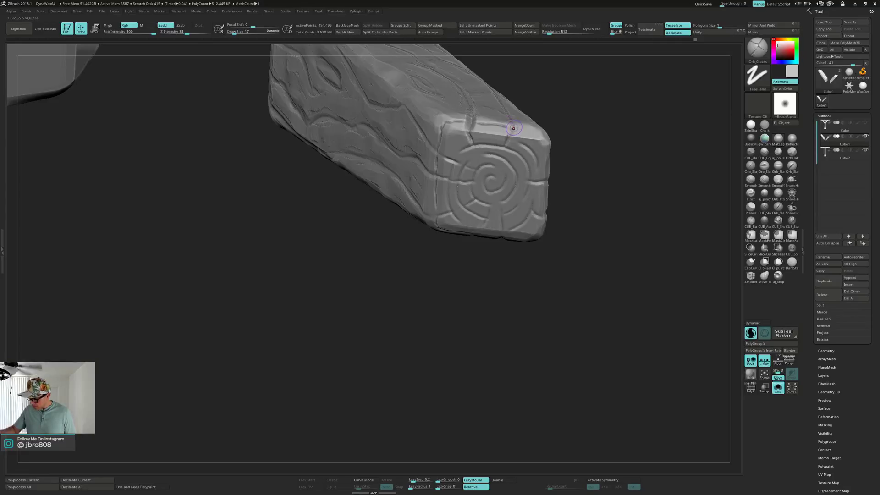
{"action": "left_click_drag", "start_coordinate": [513, 129], "coordinate": [535, 130]}
{"action": "right_click_drag", "start_coordinate": [535, 129], "coordinate": [542, 135]}
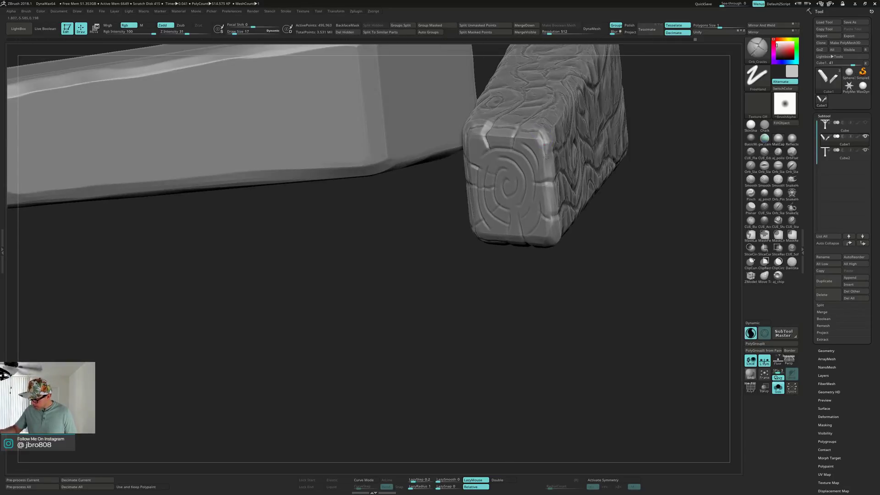
Carve the crack down the opposite edge of the end-grain face and complete the outline around the spiral rings.
{"action": "left_click_drag", "start_coordinate": [544, 140], "coordinate": [546, 157]}
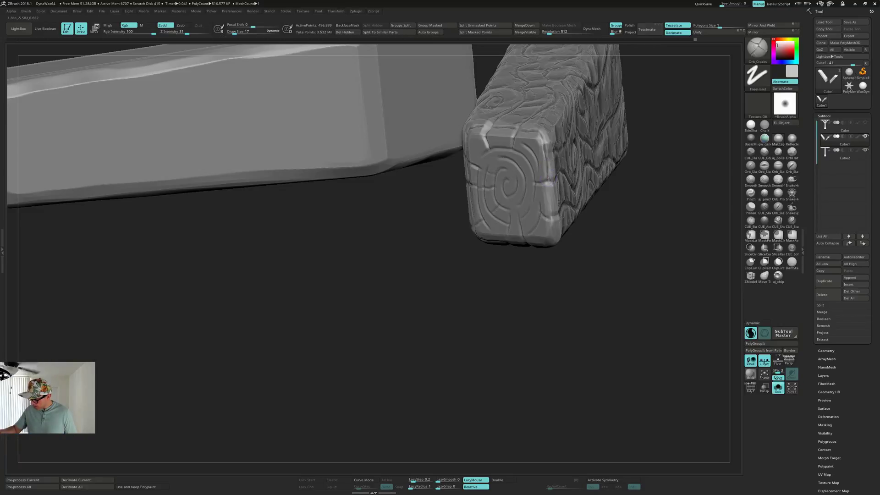
{"action": "right_click_drag", "start_coordinate": [547, 171], "coordinate": [545, 174]}
{"action": "left_click_drag", "start_coordinate": [549, 191], "coordinate": [551, 217]}
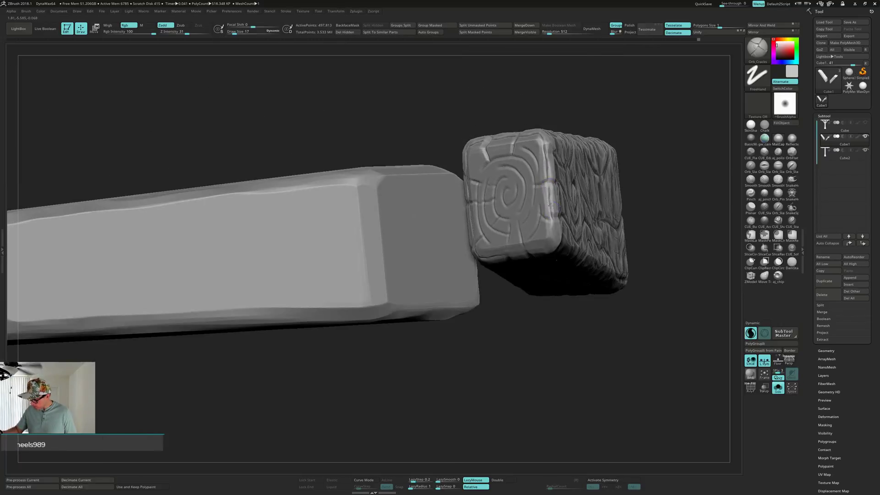
{"action": "right_click_drag", "start_coordinate": [550, 215], "coordinate": [551, 208]}
{"action": "left_click_drag", "start_coordinate": [550, 209], "coordinate": [553, 229]}
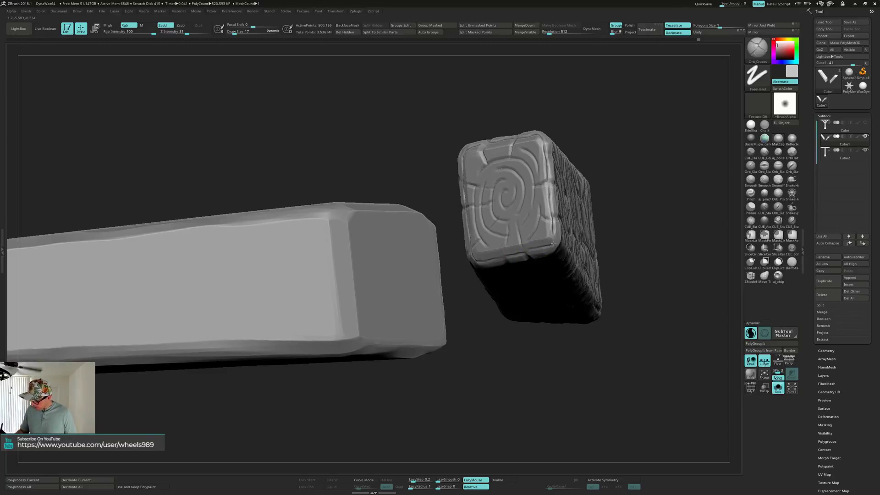
{"action": "right_click_drag", "start_coordinate": [554, 232], "coordinate": [543, 196]}
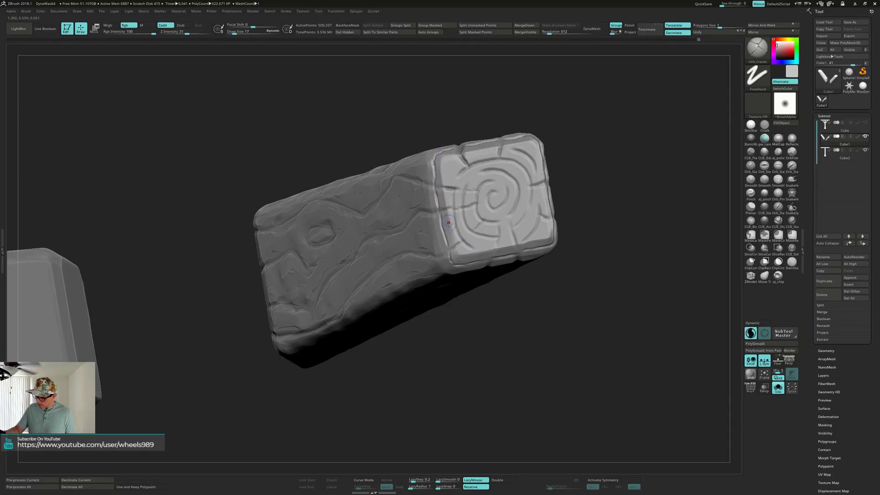
Reshape the cracked bevels and corners around the end-grain face with the Move Topological brush at draw size 27.
{"action": "key", "text": "b"}
{"action": "key", "text": "m"}
{"action": "key", "text": "t"}
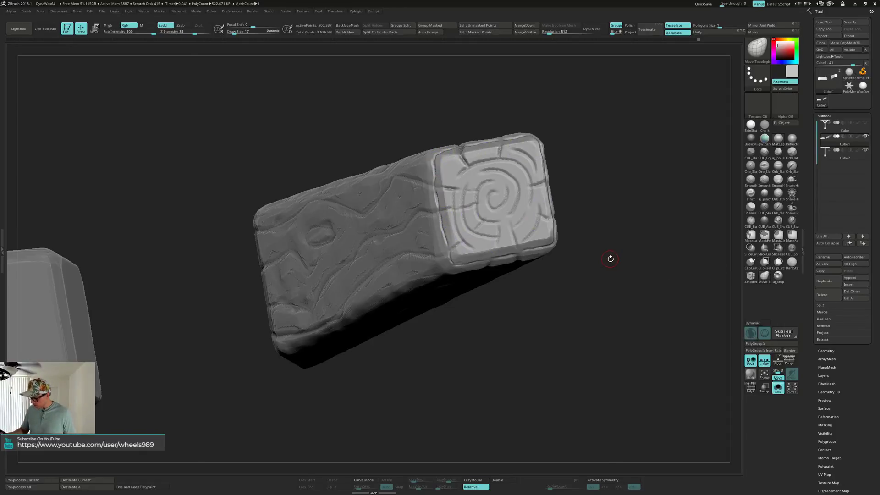
{"action": "key", "text": "s"}
{"action": "left_click_drag", "start_coordinate": [611, 260], "coordinate": [602, 276]}
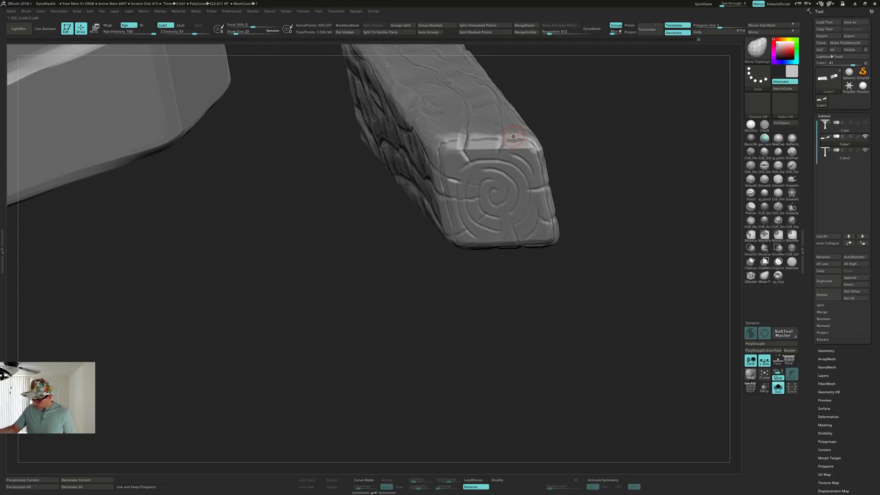
{"action": "key", "text": "s"}
{"action": "left_click_drag", "start_coordinate": [510, 137], "coordinate": [508, 134]}
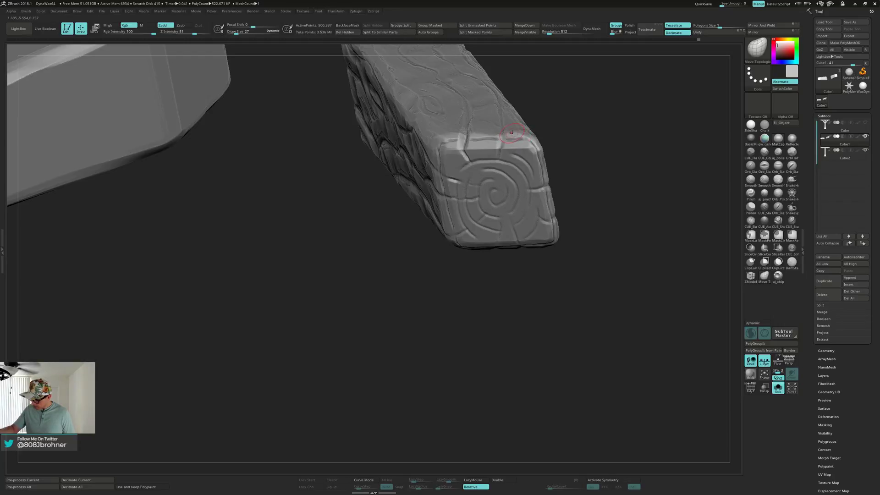
{"action": "right_click_drag", "start_coordinate": [511, 133], "coordinate": [524, 131]}
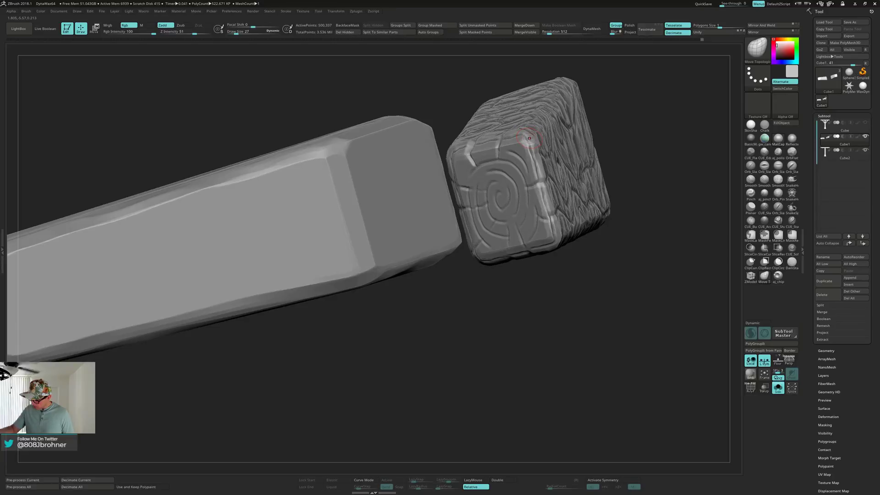
{"action": "right_click_drag", "start_coordinate": [530, 138], "coordinate": [535, 127]}
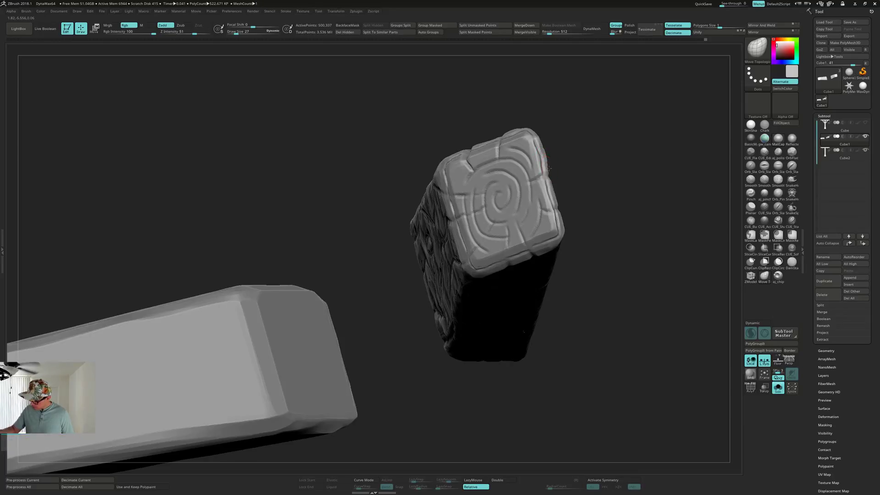
{"action": "right_click_drag", "start_coordinate": [548, 168], "coordinate": [555, 175]}
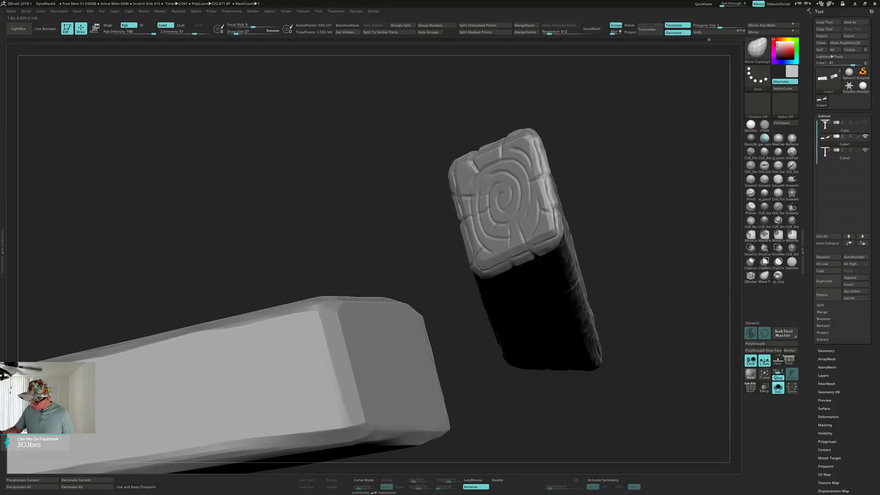
{"action": "right_click_drag", "start_coordinate": [559, 228], "coordinate": [558, 238]}
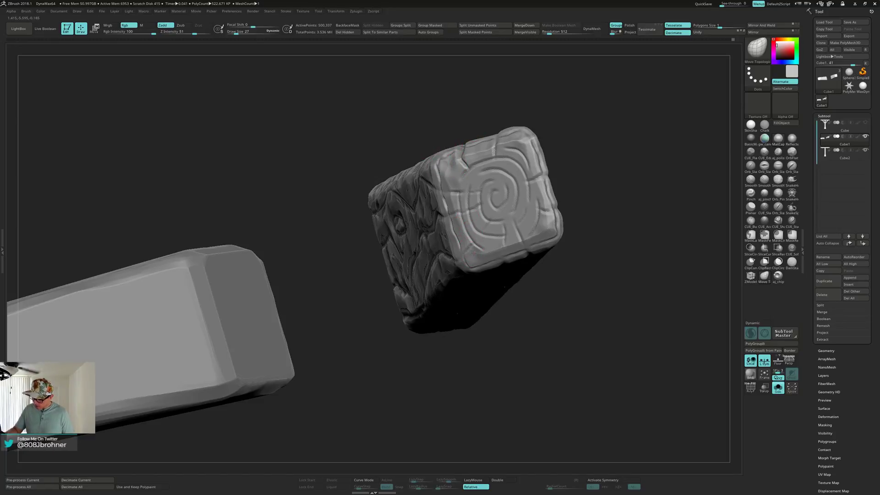
Choose the aj_chip brush at draw size 21 and turn off Sculptris Pro mode for detailing the carved brace.
{"action": "mouse_move", "coordinate": [491, 252]}
{"action": "right_mouse_down"}
{"action": "mouse_move", "coordinate": [531, 256]}
{"action": "mouse_move", "coordinate": [504, 227]}
{"action": "mouse_move", "coordinate": [491, 241]}
{"action": "mouse_move", "coordinate": [449, 168]}
{"action": "mouse_move", "coordinate": [550, 192]}
{"action": "mouse_move", "coordinate": [591, 195]}
{"action": "mouse_move", "coordinate": [589, 185]}
{"action": "mouse_move", "coordinate": [540, 172]}
{"action": "mouse_move", "coordinate": [557, 197]}
{"action": "mouse_move", "coordinate": [586, 206]}
{"action": "mouse_move", "coordinate": [593, 201]}
{"action": "mouse_move", "coordinate": [553, 167]}
{"action": "mouse_move", "coordinate": [562, 191]}
{"action": "mouse_move", "coordinate": [558, 136]}
{"action": "mouse_move", "coordinate": [555, 173]}
{"action": "mouse_move", "coordinate": [538, 201]}
{"action": "mouse_move", "coordinate": [436, 175]}
{"action": "right_mouse_up"}
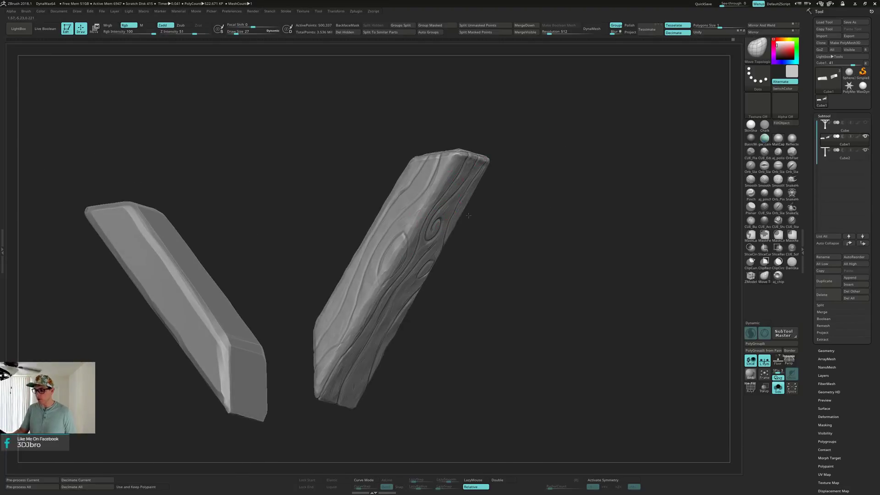
{"action": "right_click_drag", "start_coordinate": [468, 215], "coordinate": [536, 172]}
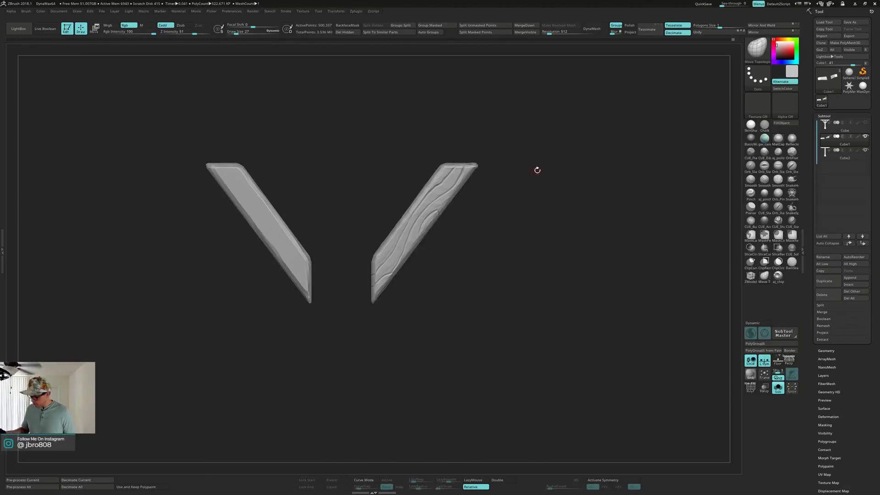
{"action": "key", "text": "b"}
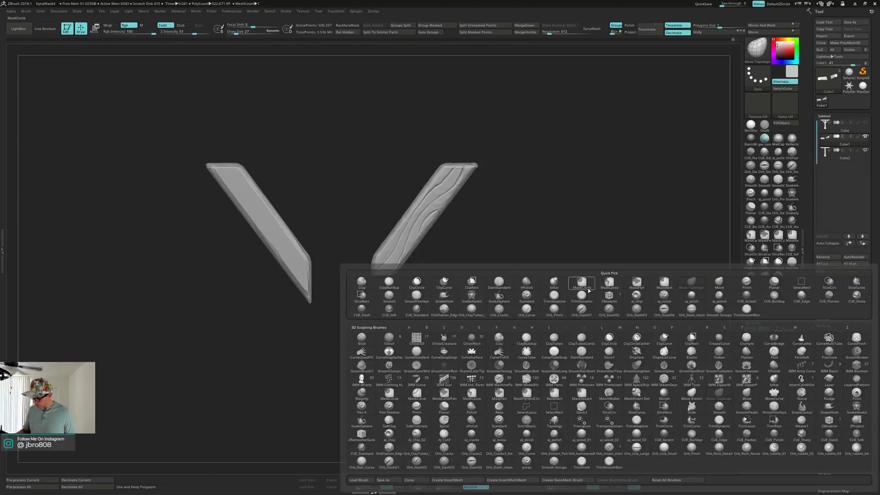
{"action": "left_click", "coordinate": [637, 297]}
{"action": "right_click_drag", "start_coordinate": [540, 249], "coordinate": [539, 275], "text": "ctrl"}
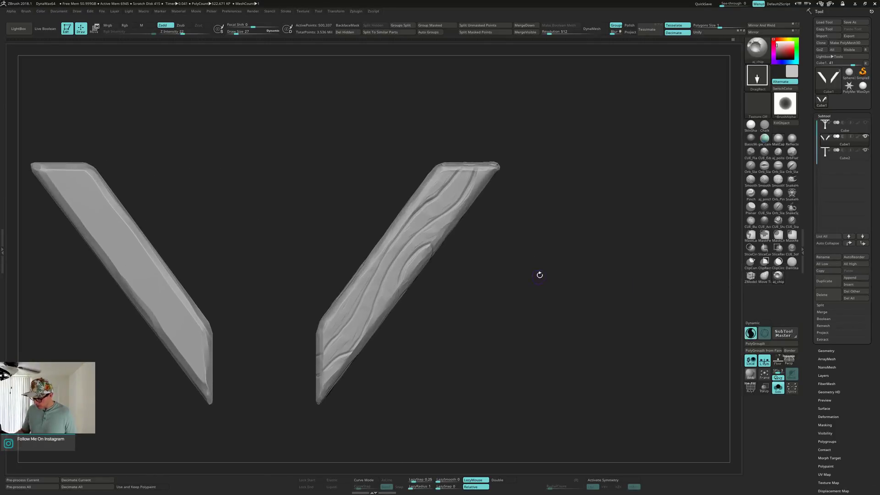
{"action": "key", "text": "s"}
{"action": "left_click", "coordinate": [539, 273]}
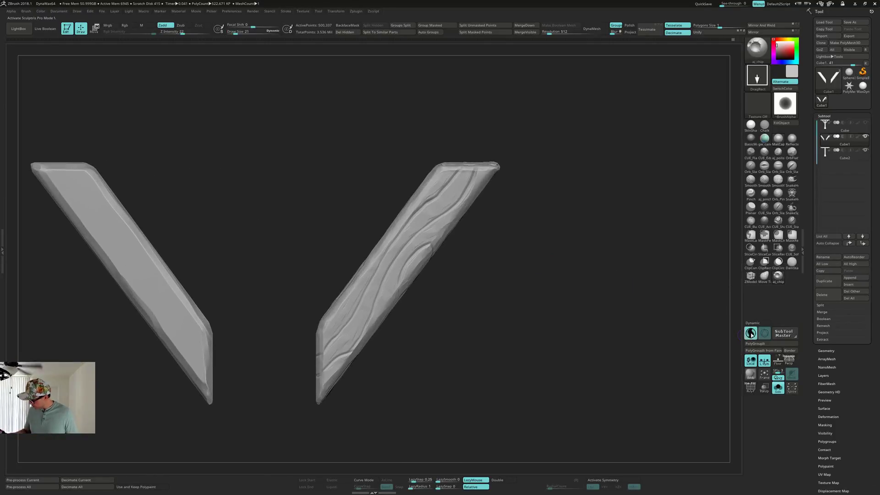
{"action": "left_click", "coordinate": [751, 335]}
{"action": "right_click_drag", "start_coordinate": [595, 252], "coordinate": [541, 252]}
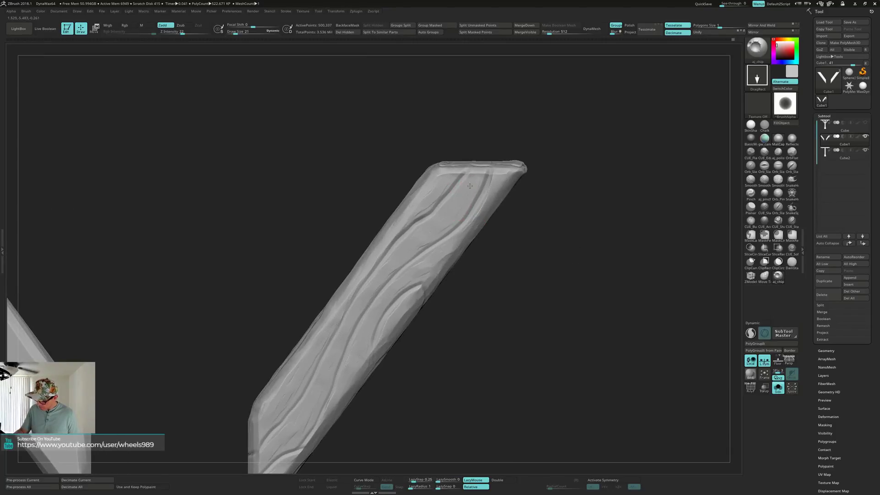
Stamp small round pits between the grain lines along the front face of the carved brace.
{"action": "key", "text": "b"}
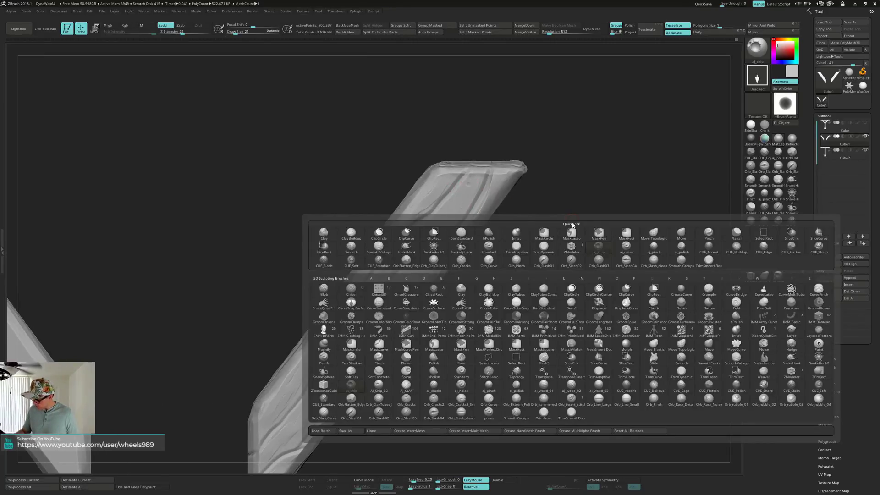
{"action": "right_click", "coordinate": [577, 176]}
{"action": "left_click_drag", "start_coordinate": [590, 201], "coordinate": [618, 218]}
{"action": "right_click", "coordinate": [591, 192]}
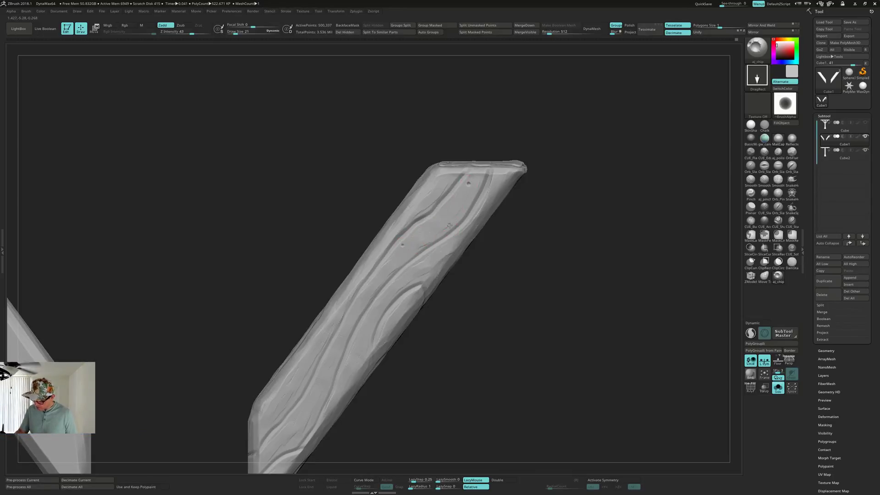
{"action": "mouse_move", "coordinate": [465, 259]}
{"action": "left_mouse_down"}
{"action": "mouse_move", "coordinate": [504, 237]}
{"action": "mouse_move", "coordinate": [466, 212]}
{"action": "left_mouse_up"}
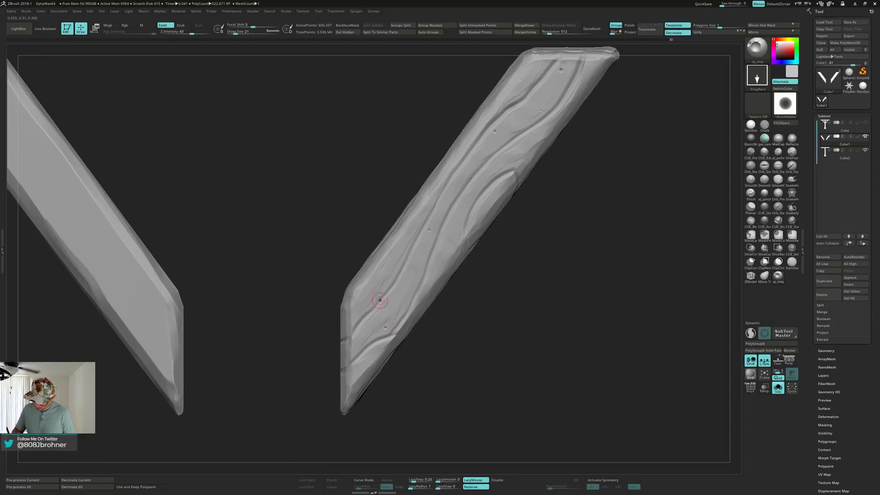
Stamp a few small pits around the knots on the wide outer face of the carved brace.
{"action": "left_click_drag", "start_coordinate": [577, 277], "coordinate": [558, 186], "text": "alt"}
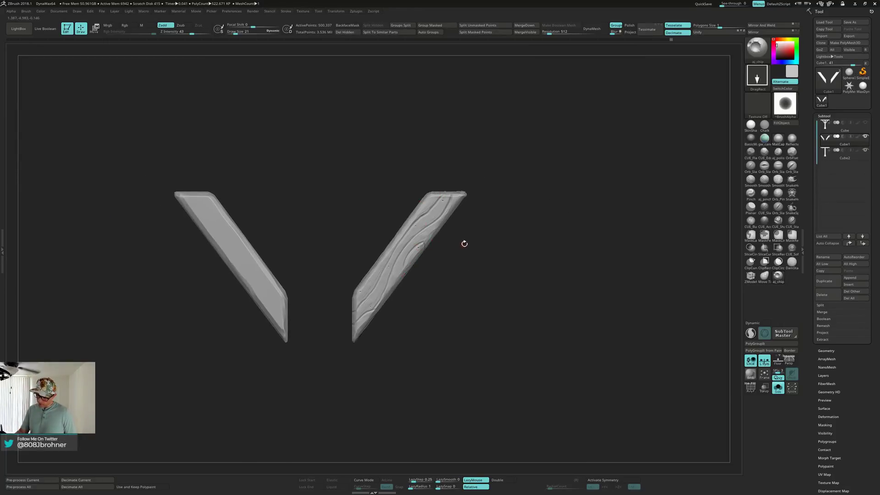
{"action": "mouse_move", "coordinate": [465, 243]}
{"action": "left_mouse_down"}
{"action": "mouse_move", "coordinate": [426, 239]}
{"action": "mouse_move", "coordinate": [466, 241]}
{"action": "left_mouse_up"}
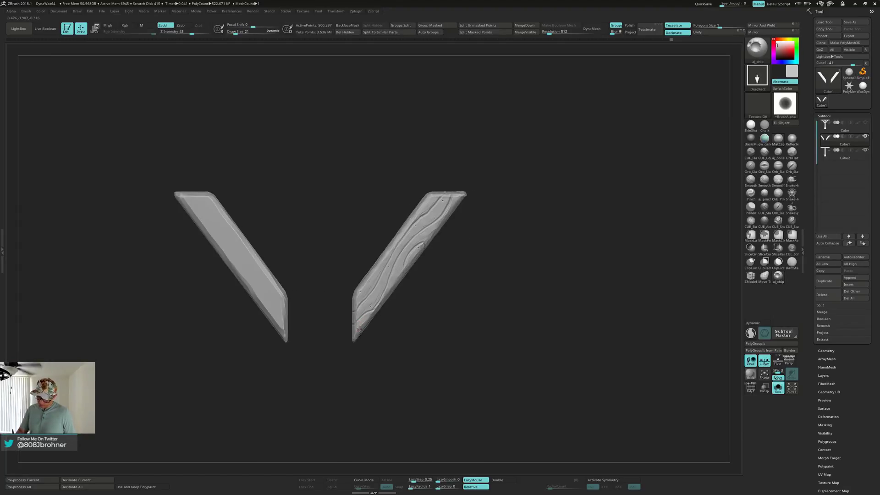
{"action": "left_click_drag", "start_coordinate": [489, 287], "coordinate": [454, 275]}
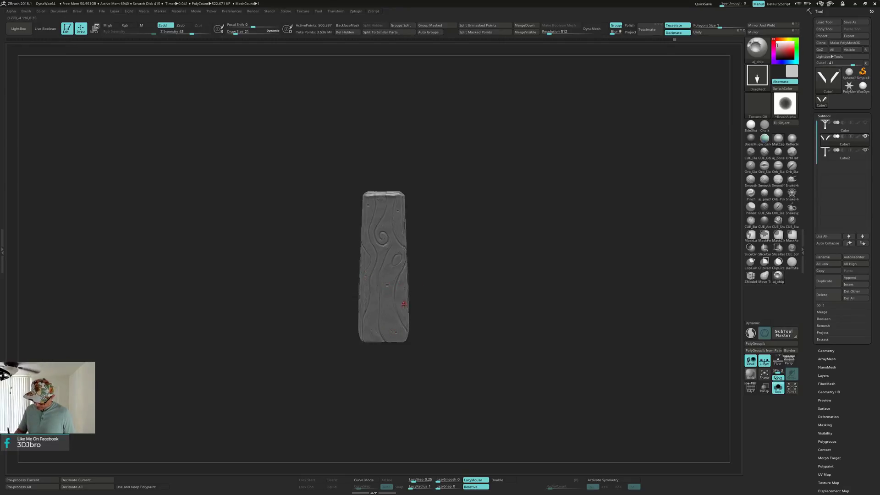
Scatter more small chip pits over the back and remaining long faces of the carved brace.
{"action": "left_click_drag", "start_coordinate": [420, 291], "coordinate": [353, 282]}
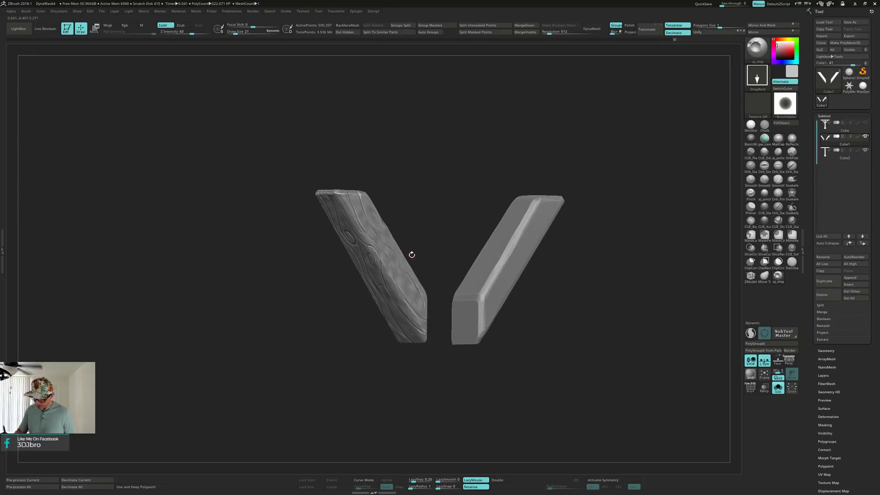
{"action": "left_click_drag", "start_coordinate": [411, 253], "coordinate": [416, 270], "text": "alt"}
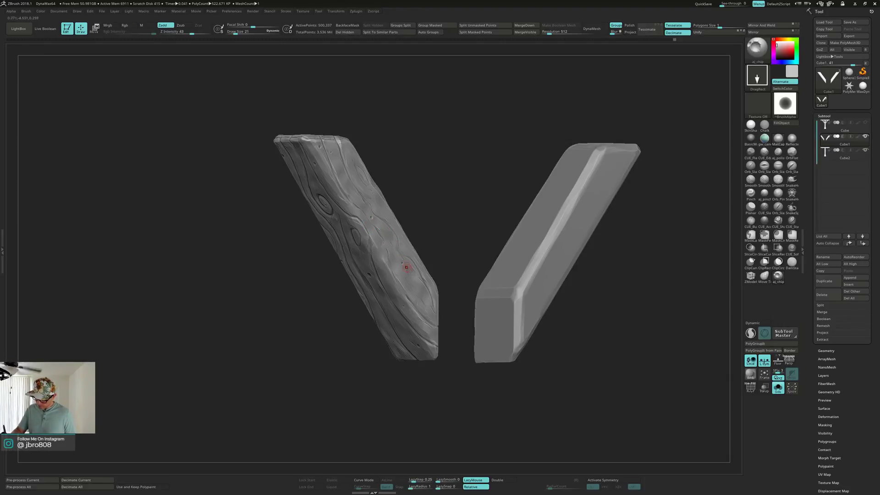
{"action": "mouse_move", "coordinate": [433, 229]}
{"action": "left_mouse_down"}
{"action": "mouse_move", "coordinate": [405, 206]}
{"action": "mouse_move", "coordinate": [379, 145]}
{"action": "left_mouse_up"}
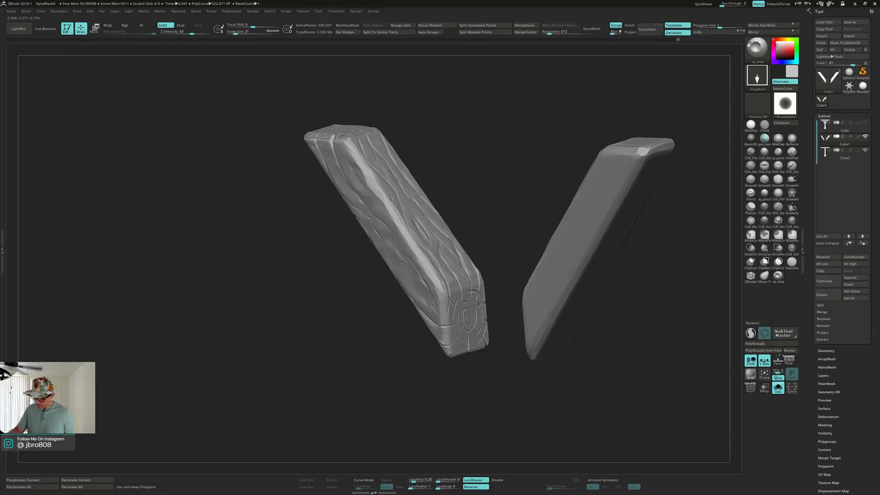
{"action": "right_click_drag", "start_coordinate": [429, 183], "coordinate": [607, 247]}
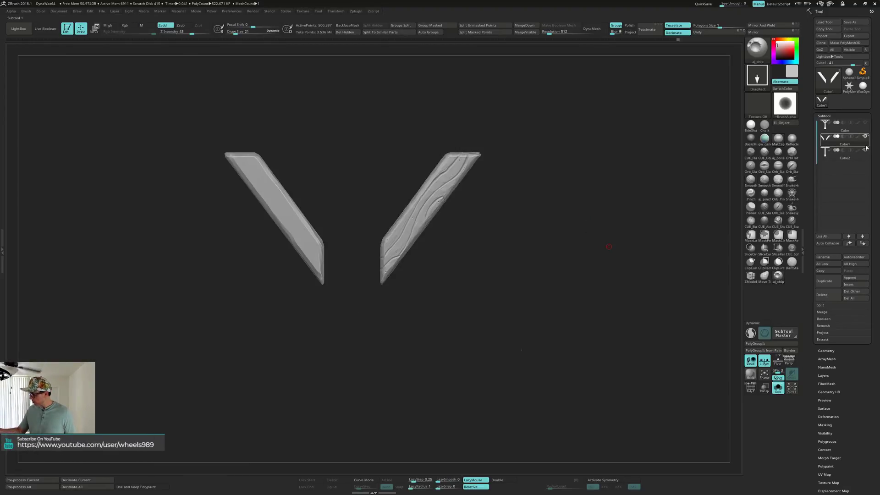
Turn off Solo to show all subtools and review the whole post structure from crossbeam to base.
{"action": "mouse_move", "coordinate": [866, 141]}
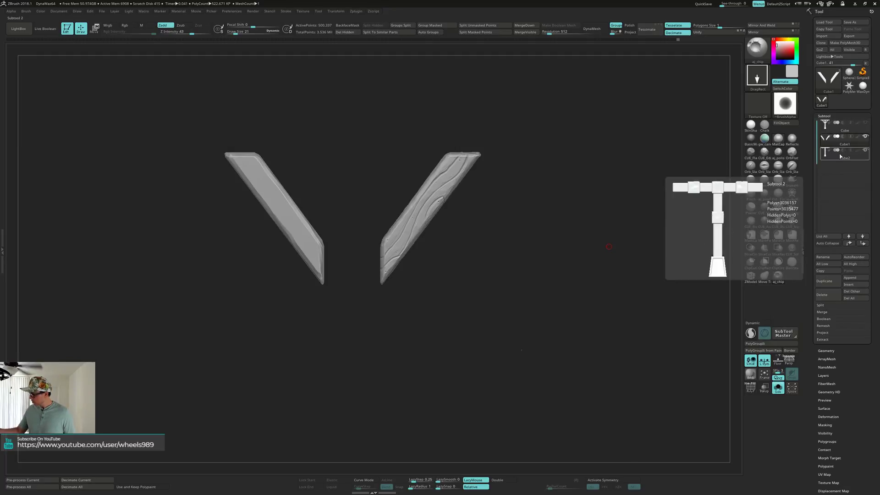
{"action": "key", "text": "alt+shift+s"}
{"action": "right_click_drag", "start_coordinate": [599, 230], "coordinate": [599, 189]}
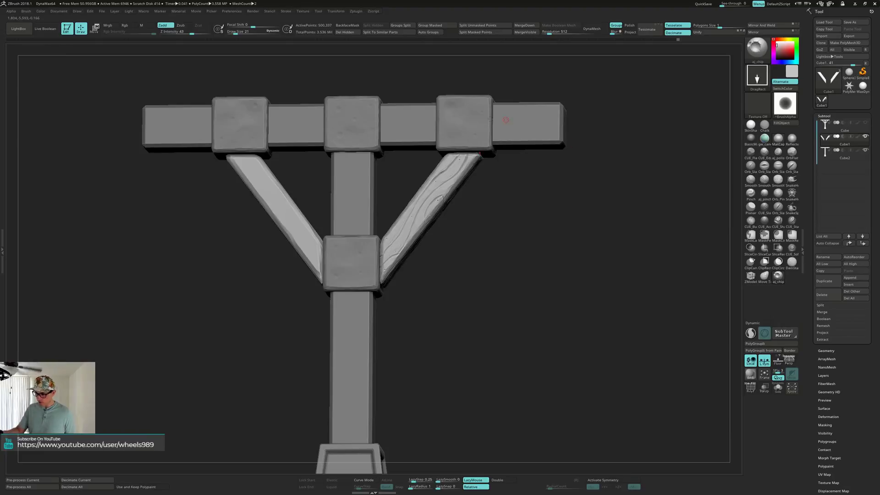
{"action": "right_click_drag", "start_coordinate": [480, 300], "coordinate": [502, 296], "text": "alt"}
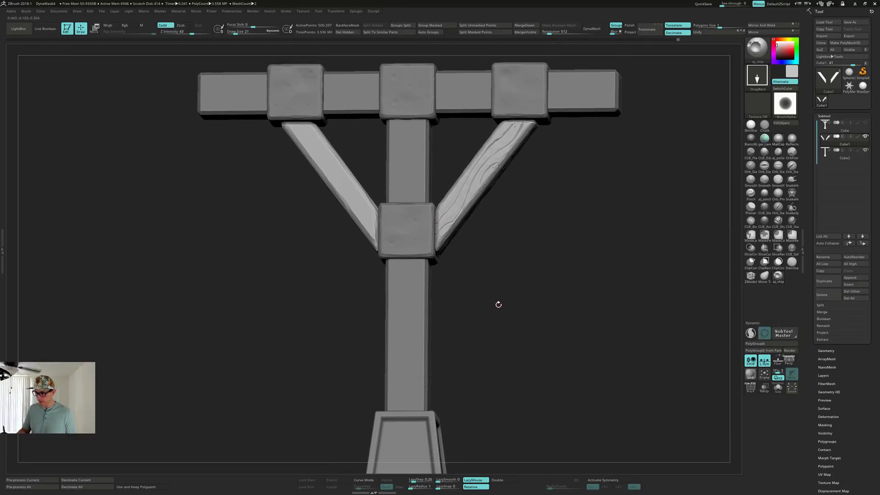
{"action": "right_click_drag", "start_coordinate": [461, 315], "coordinate": [455, 187], "text": "alt"}
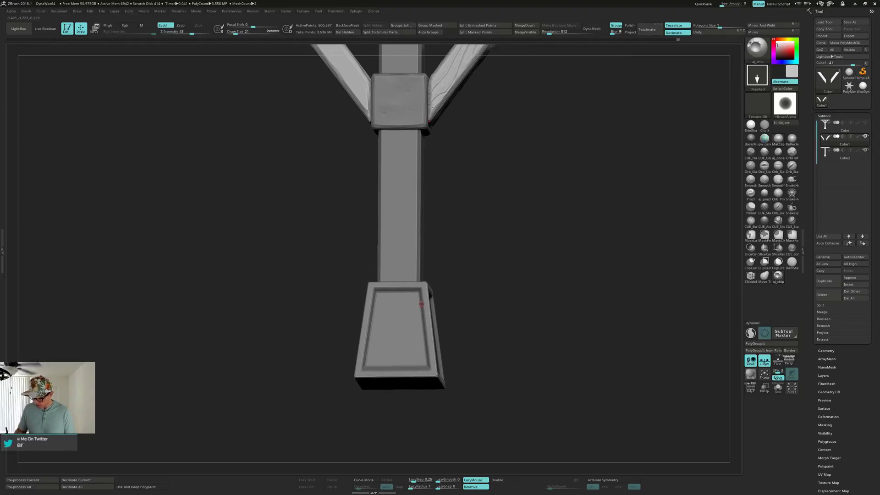
{"action": "right_click_drag", "start_coordinate": [444, 271], "coordinate": [465, 287]}
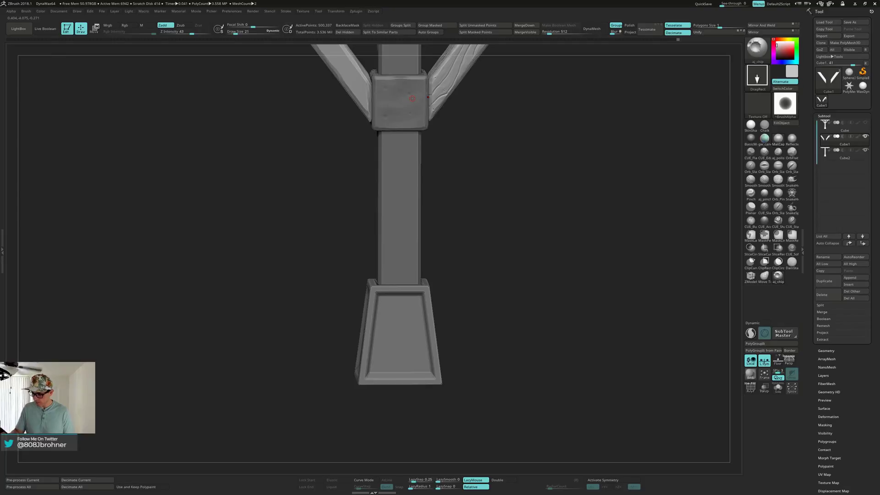
{"action": "right_click_drag", "start_coordinate": [412, 98], "coordinate": [550, 207]}
{"action": "right_click_drag", "start_coordinate": [540, 240], "coordinate": [493, 269], "text": "ctrl"}
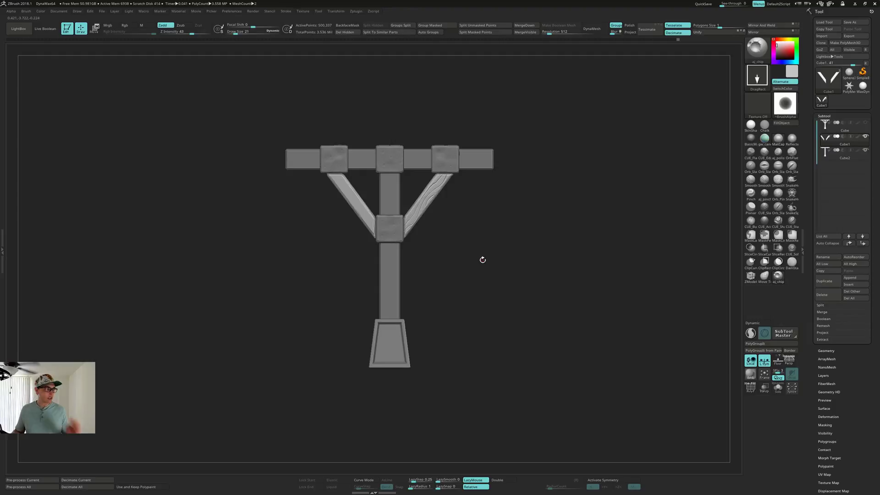